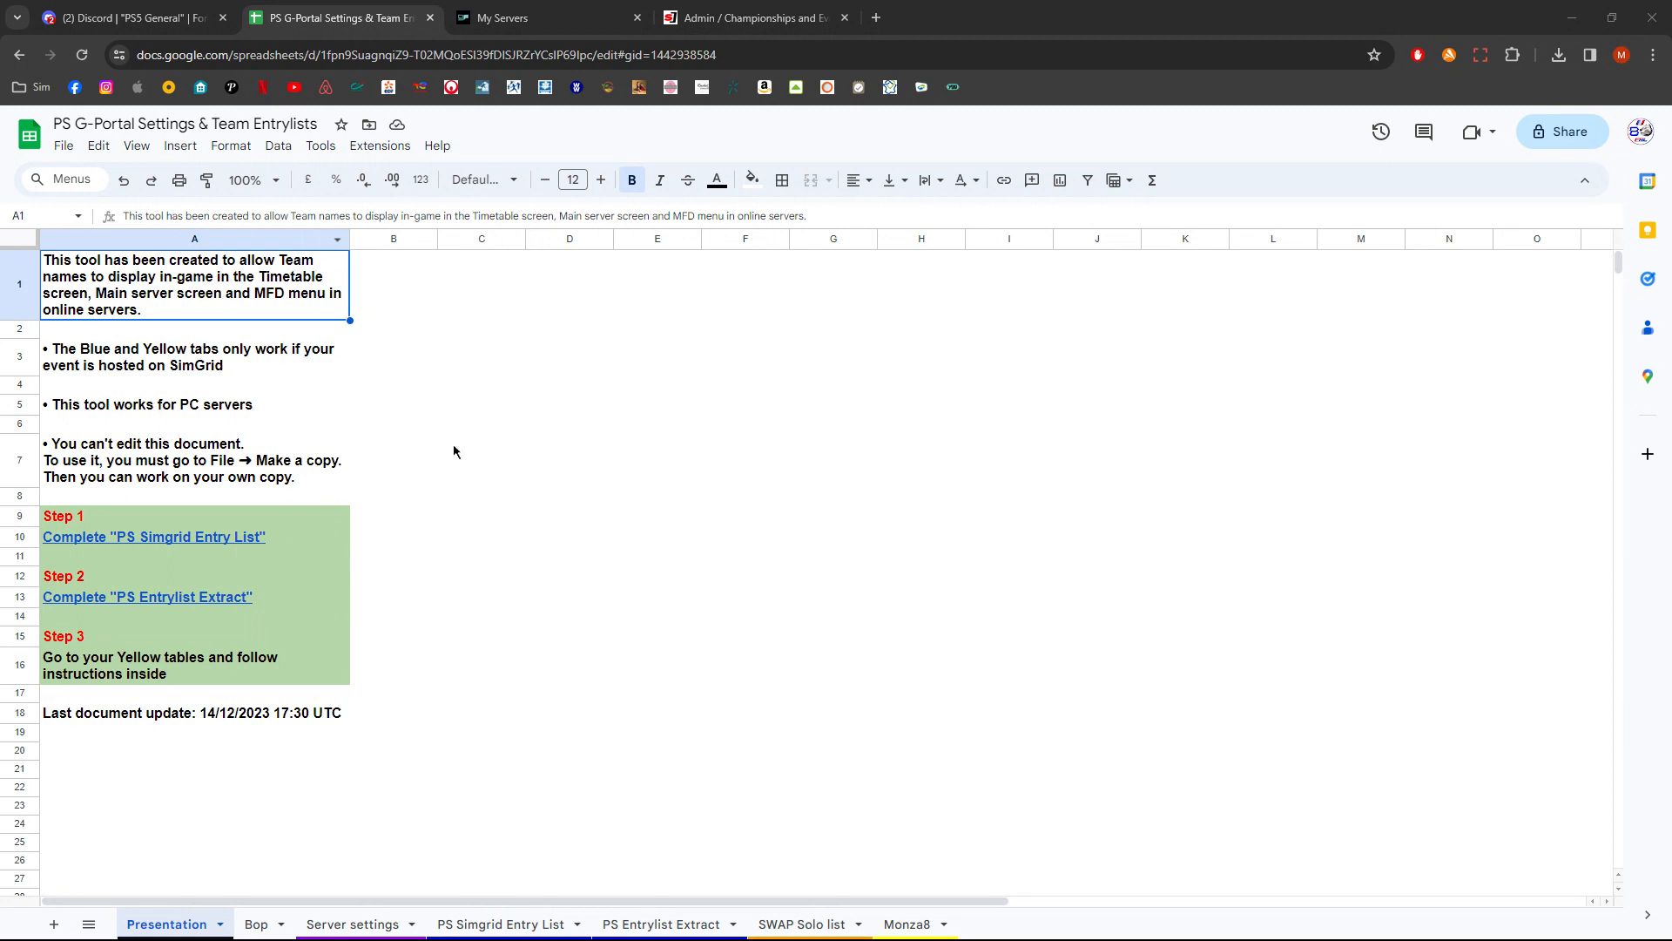
- Make a copy of the PS G-Portal Settings & Team Entrylists spreadsheet and close the original's tab
click(64, 145)
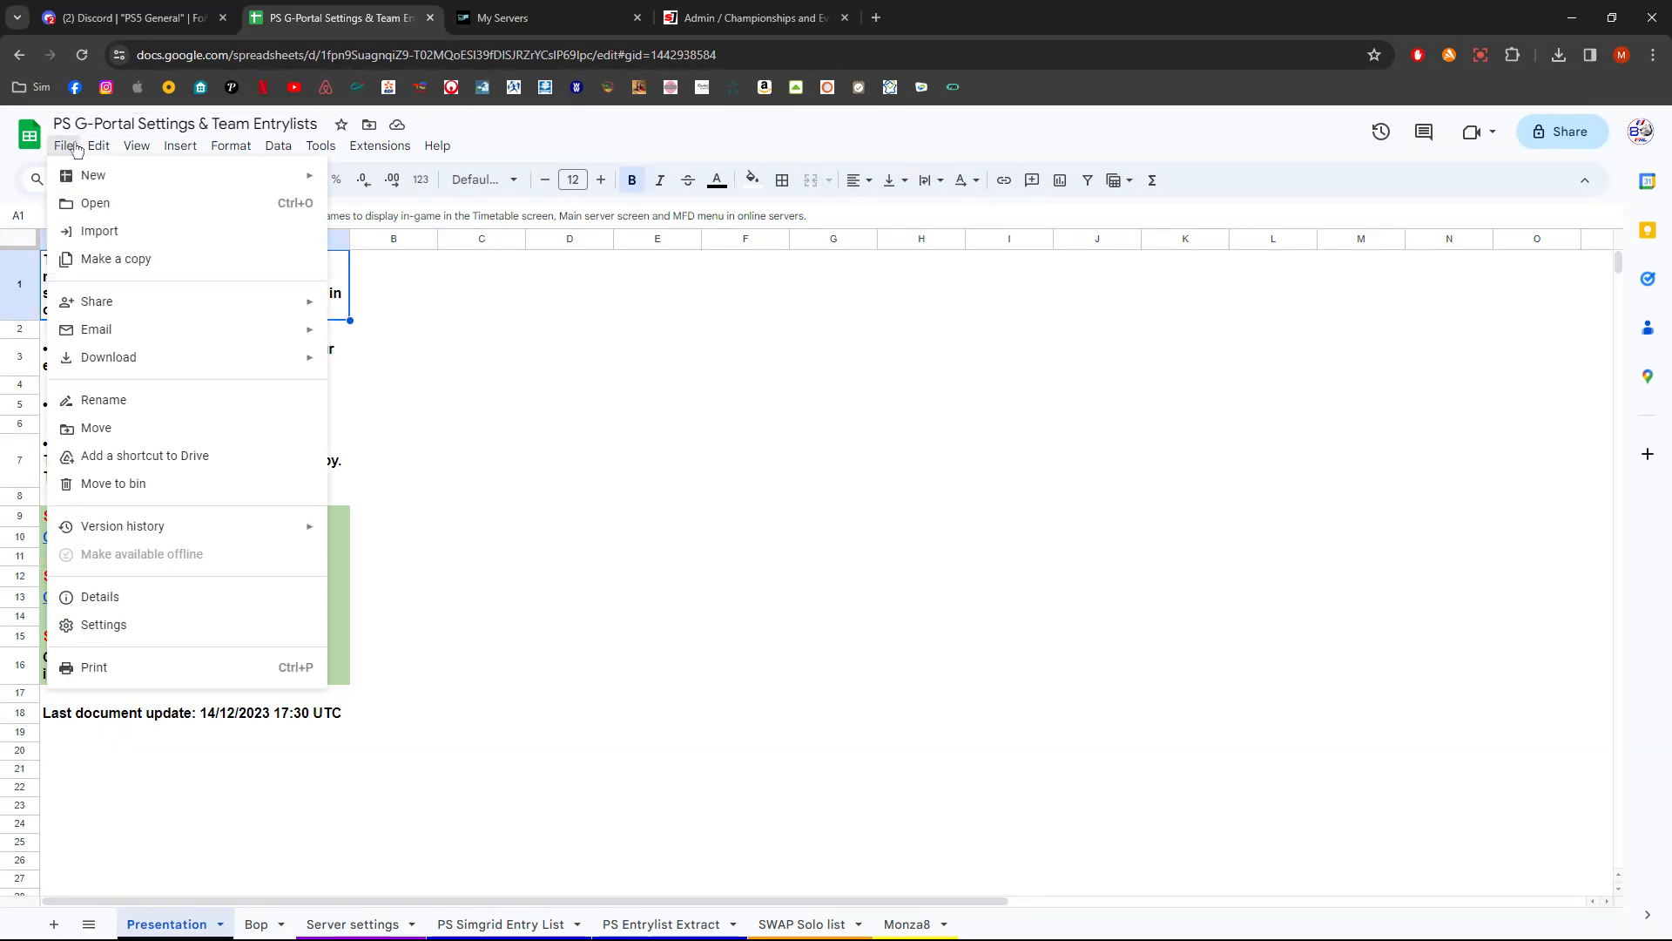
click(166, 260)
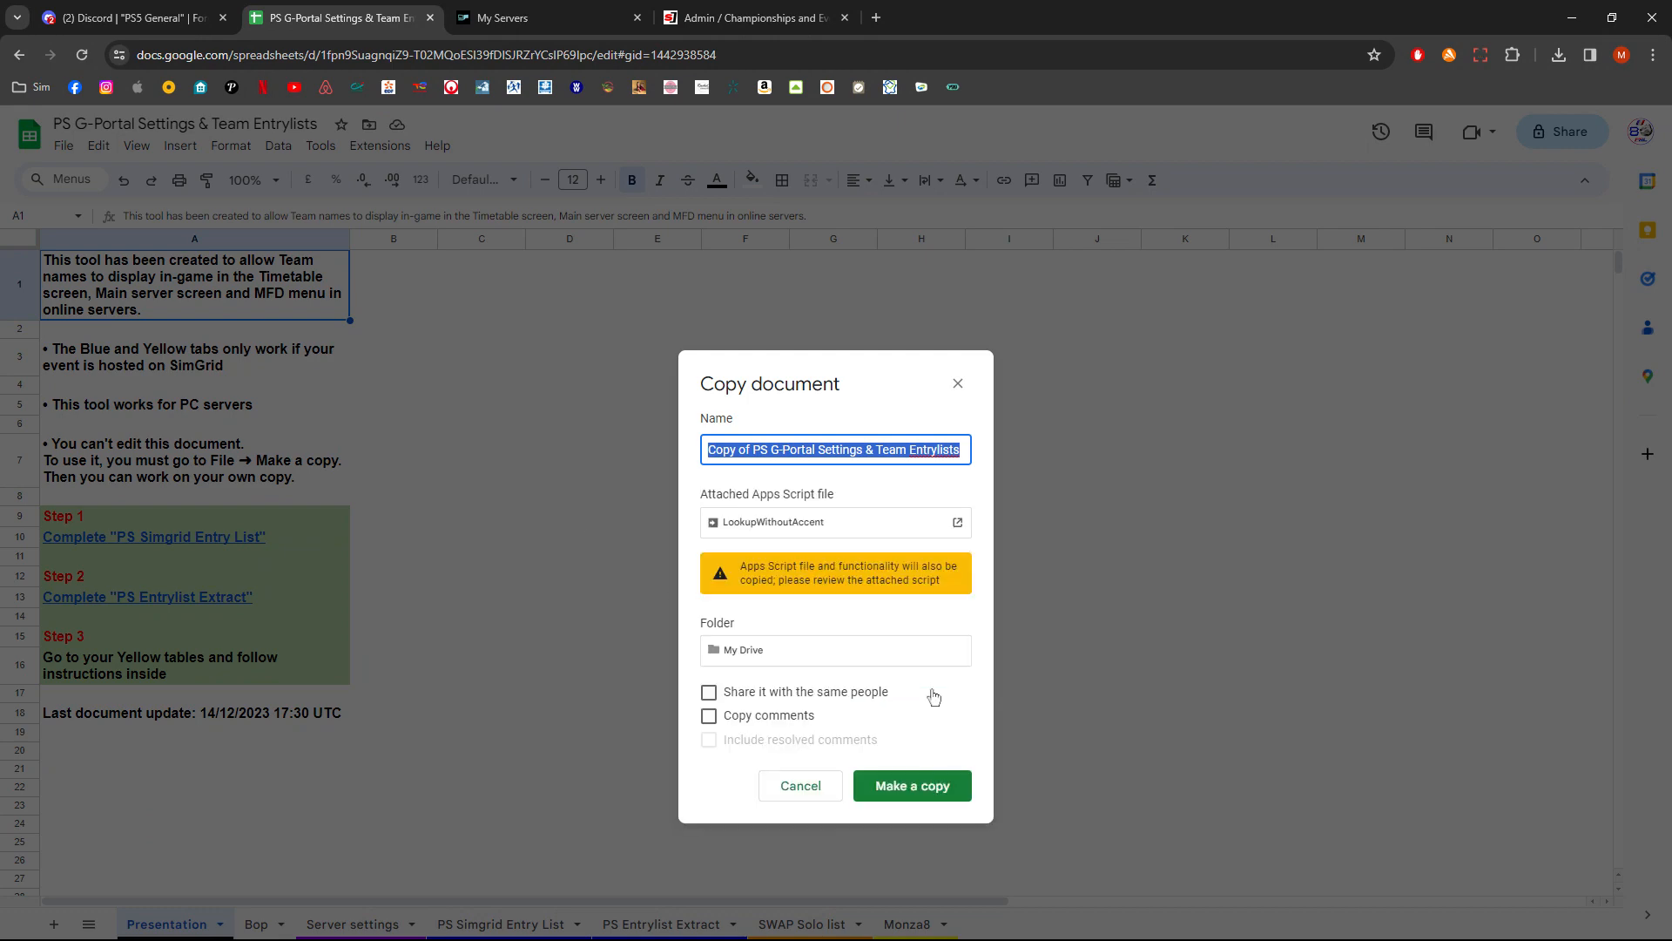
click(906, 789)
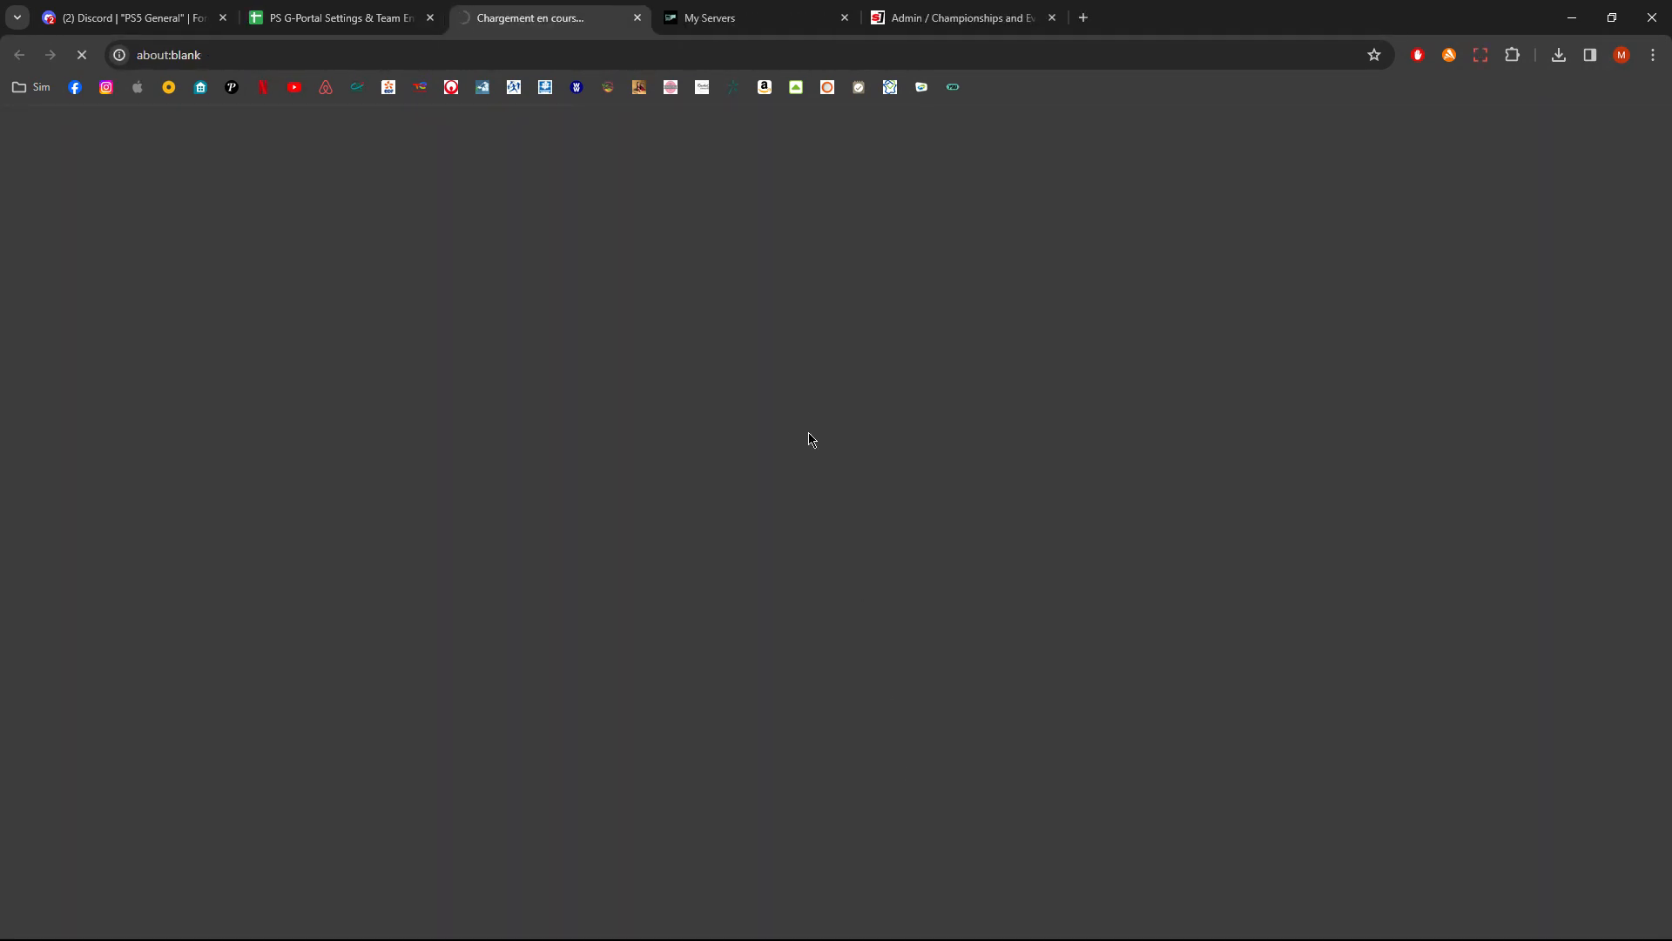
click(353, 17)
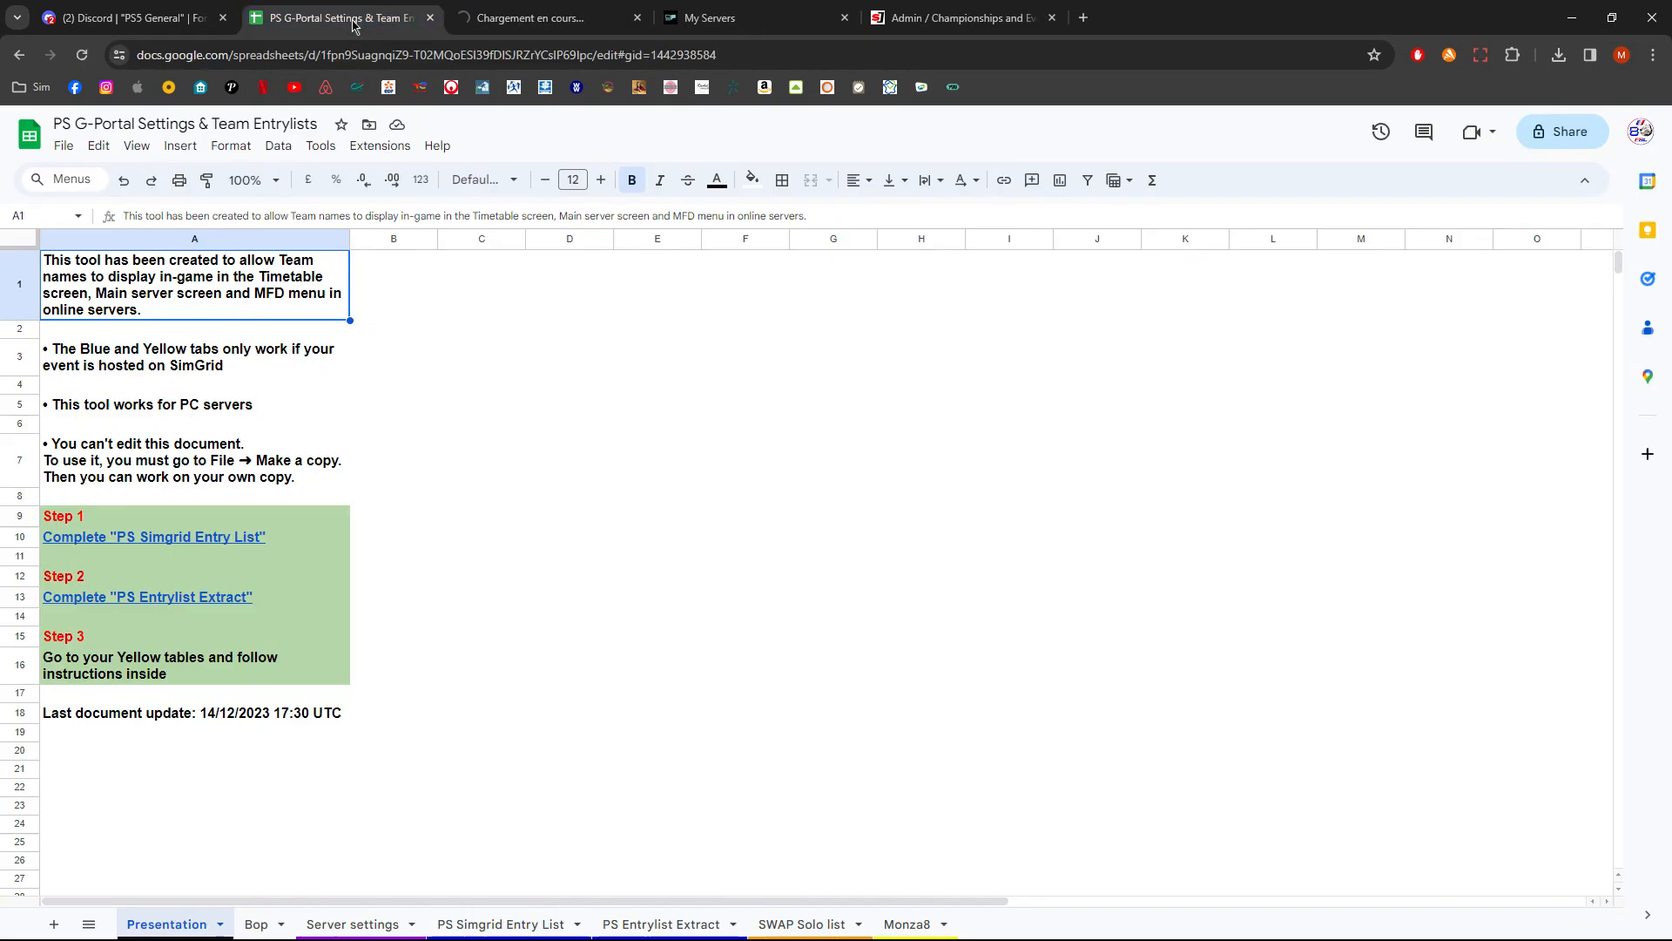
click(430, 18)
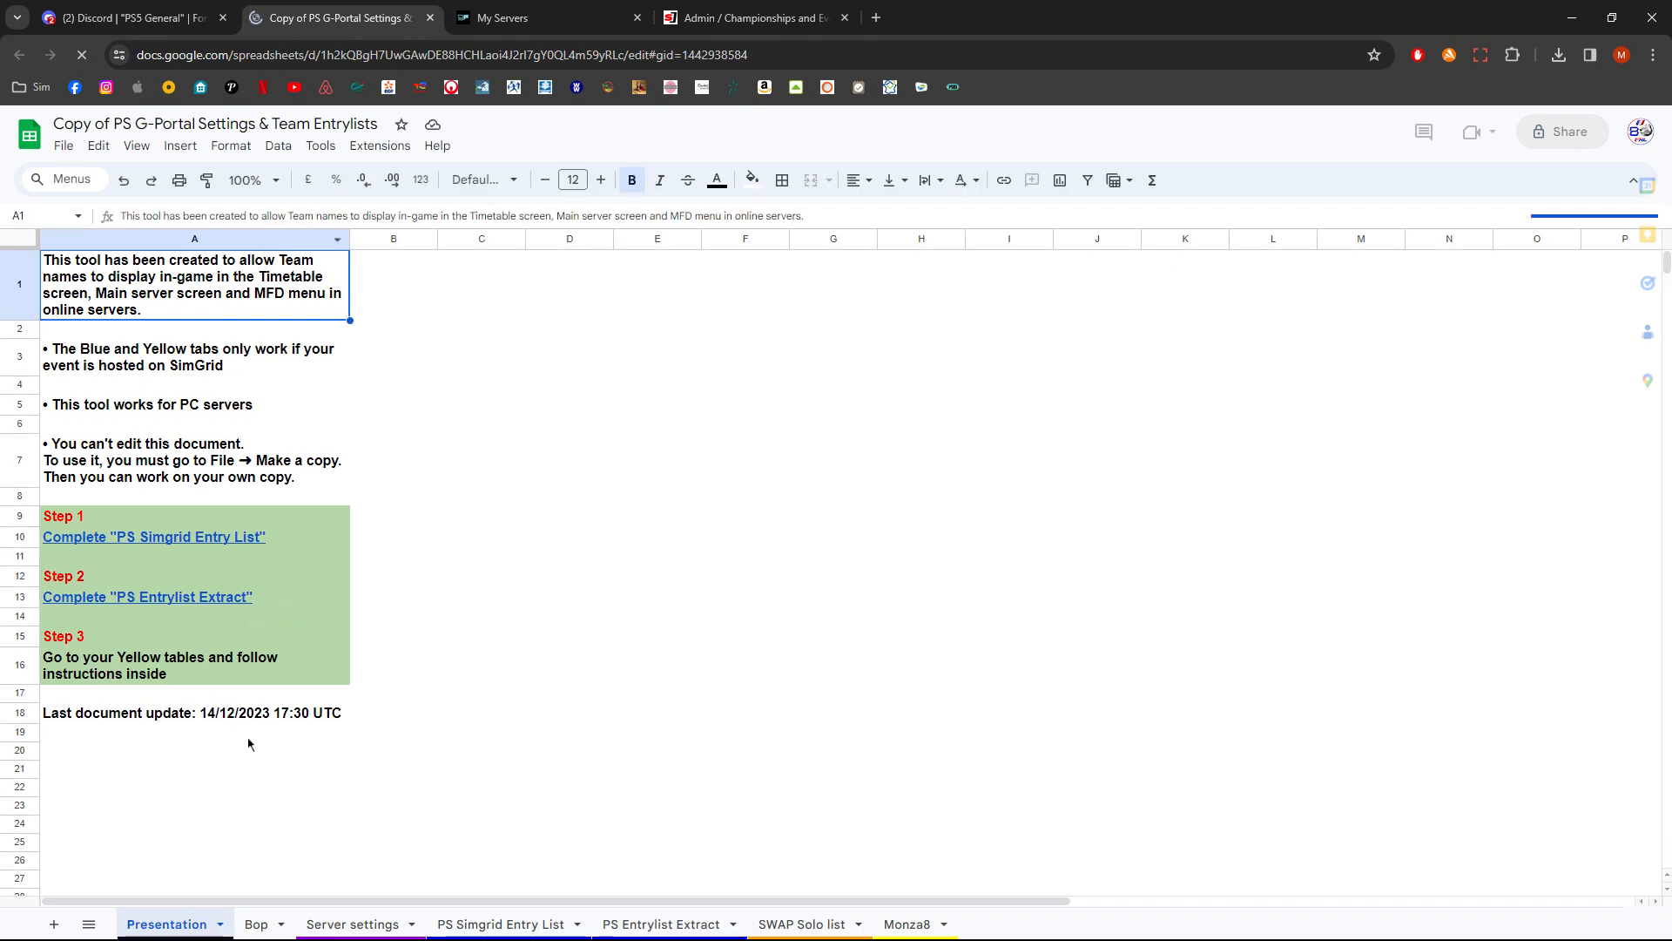
- Open the Bop sheet and allow access for the imported data in cell A2
click(259, 930)
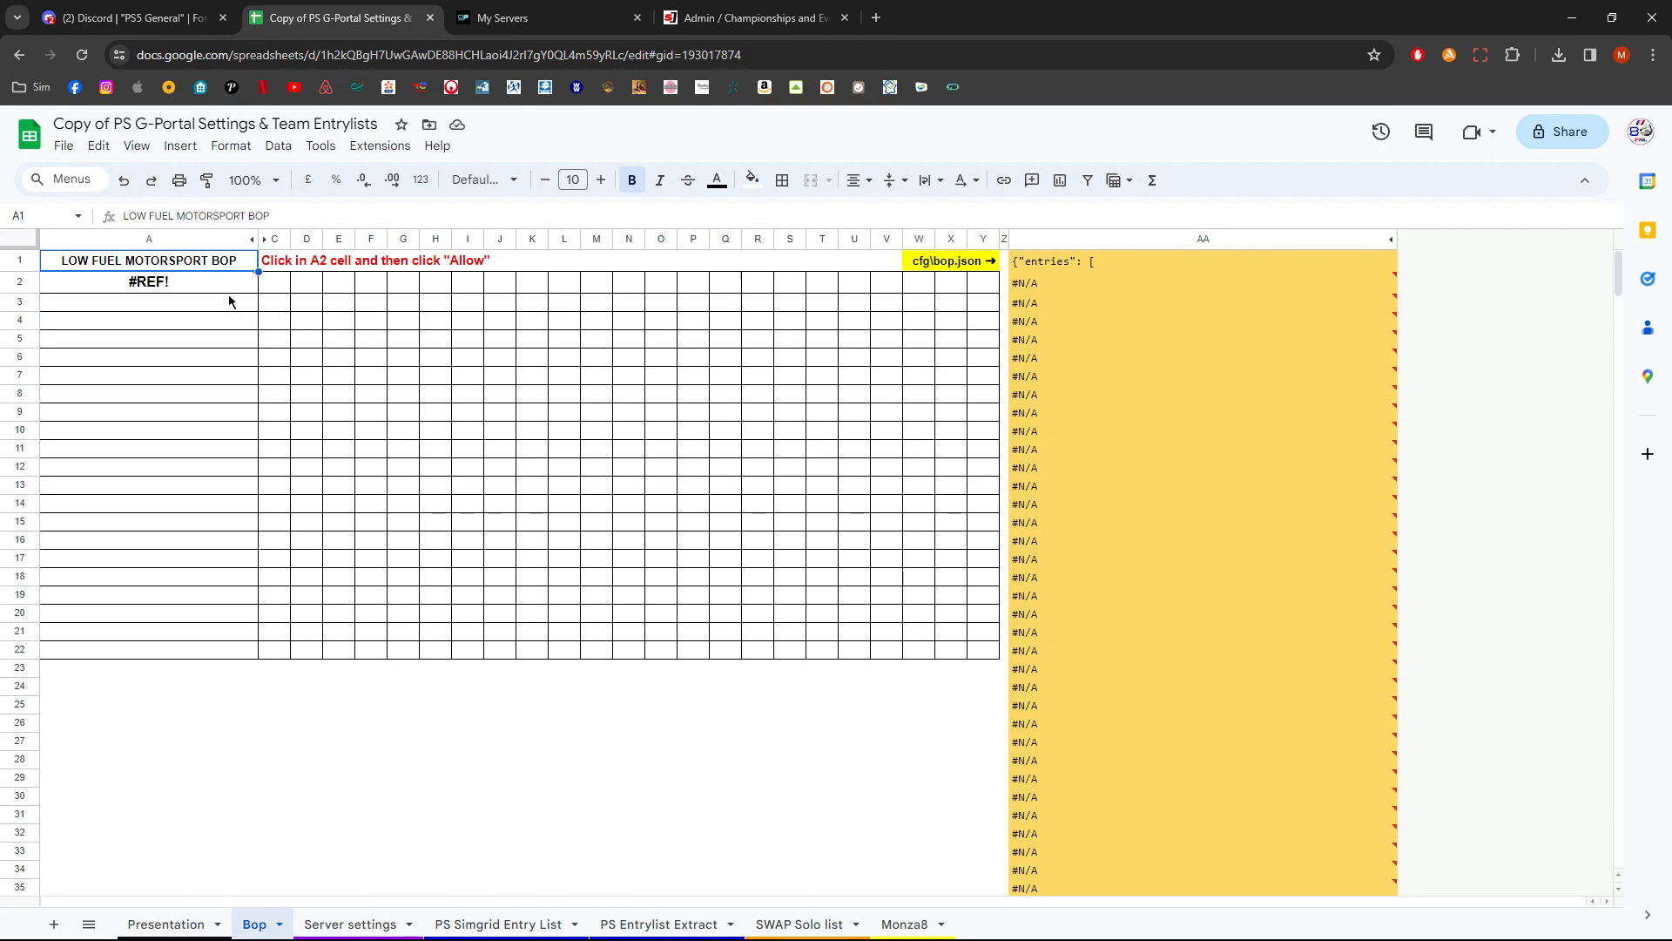
mouse_move(229, 288)
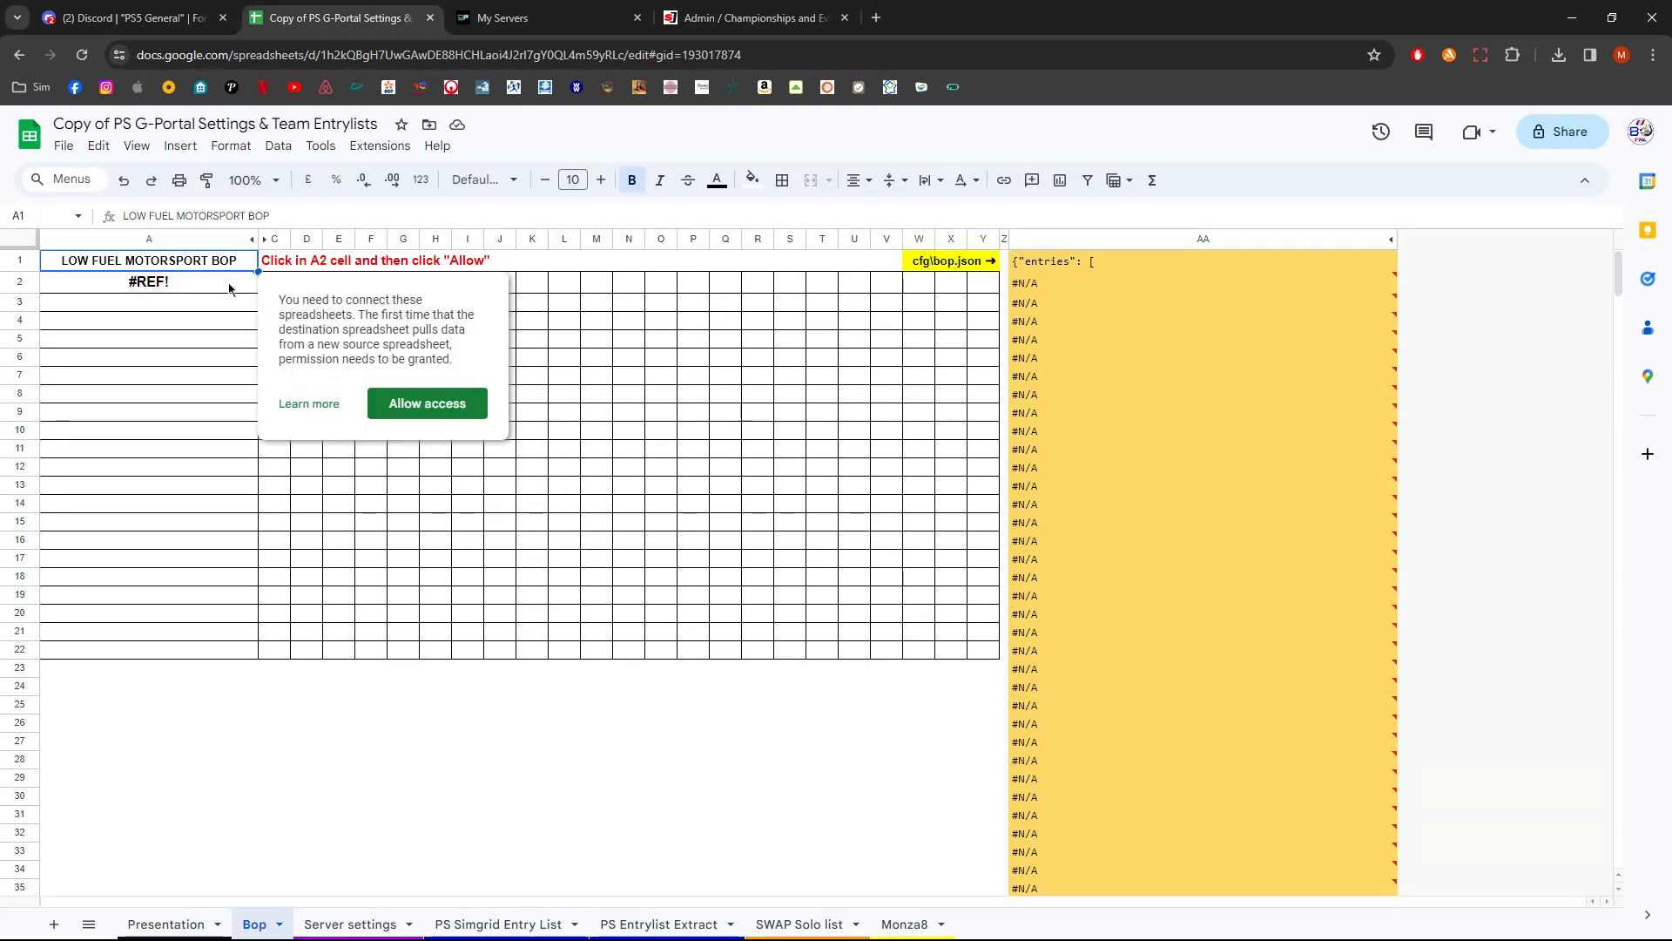
click(229, 288)
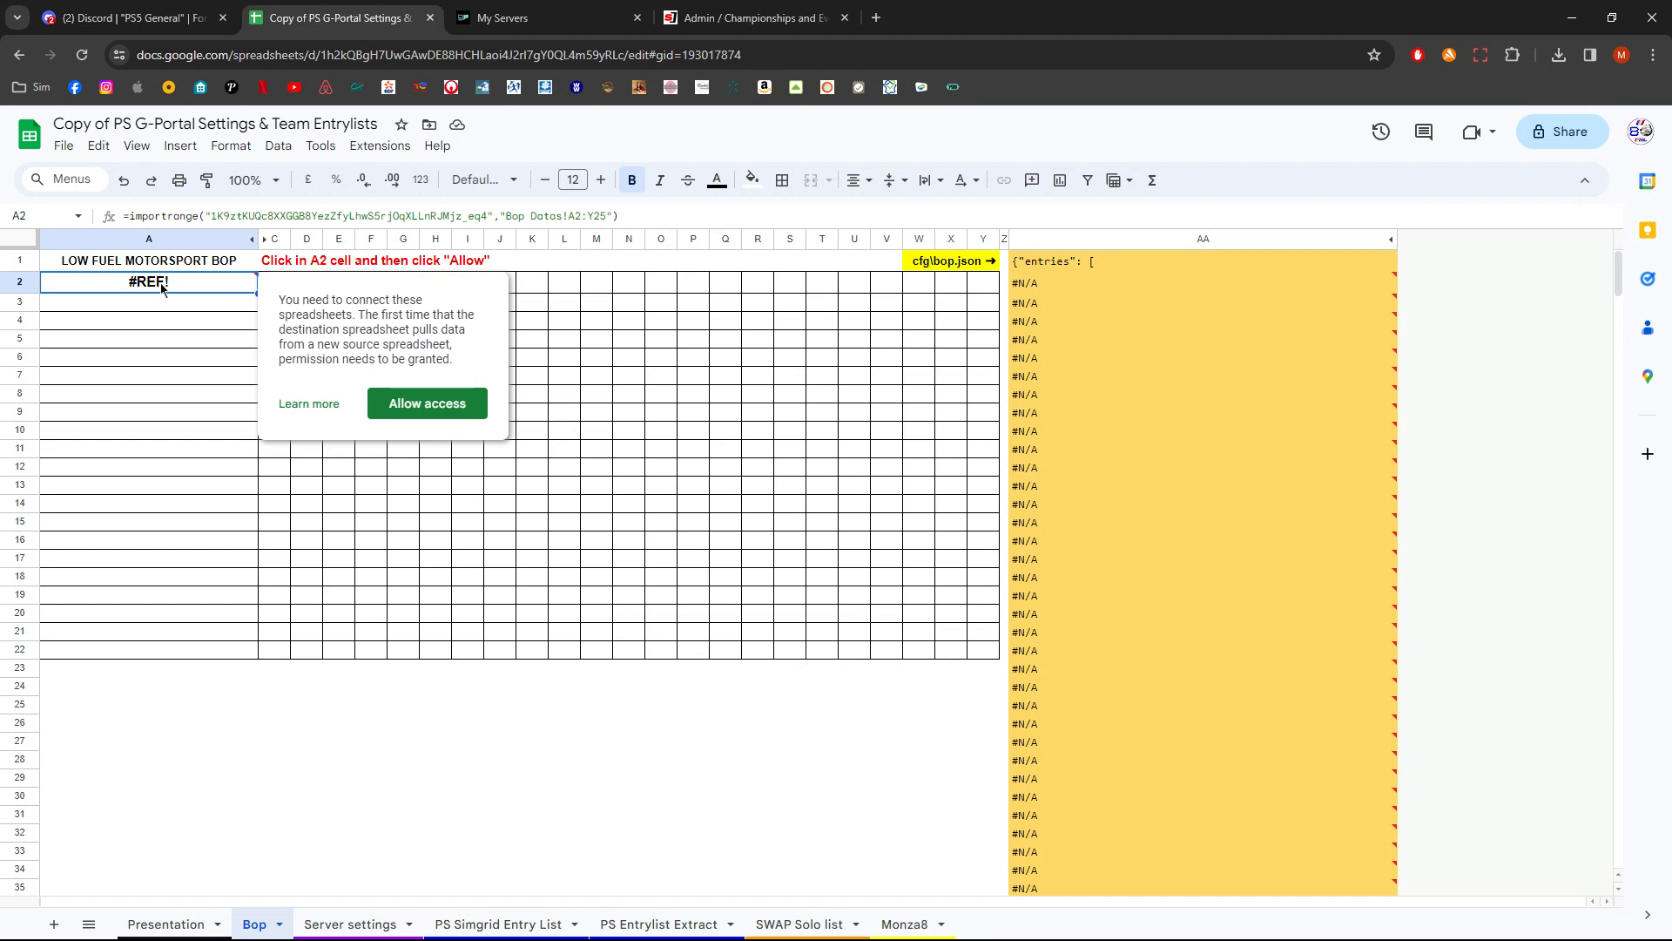
click(440, 417)
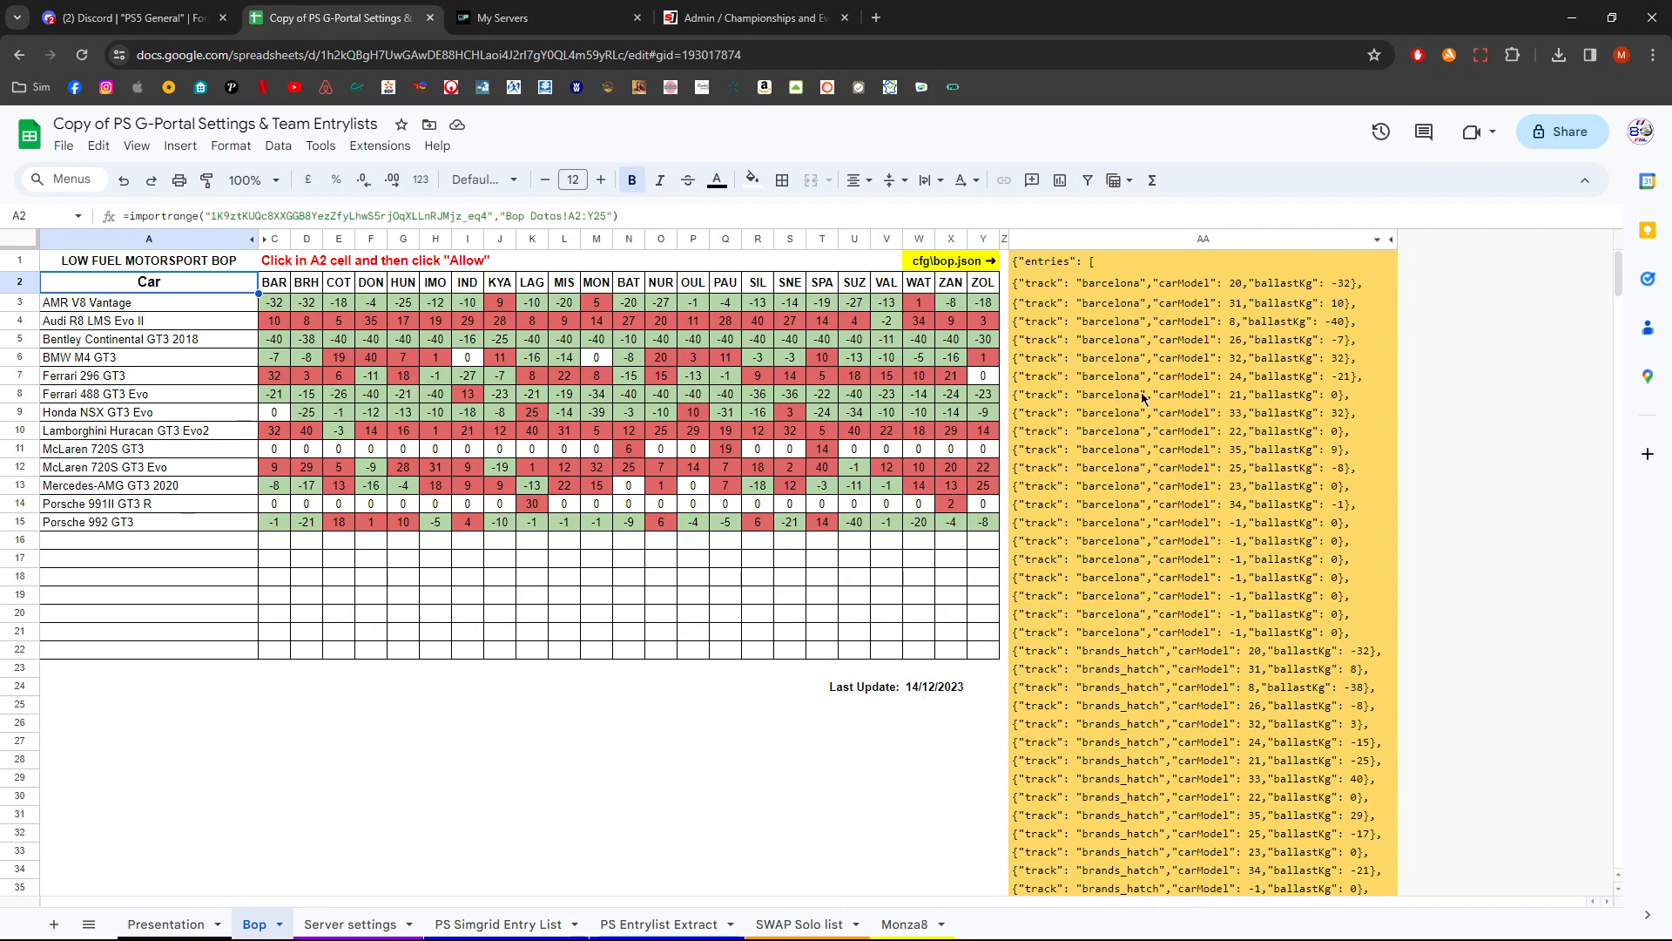
- Copy the whole AA column containing the bop.json entries
scroll(1159, 527, down, 2)
scroll(1160, 527, up, 2)
click(1175, 244)
click(1174, 331)
click(1190, 238)
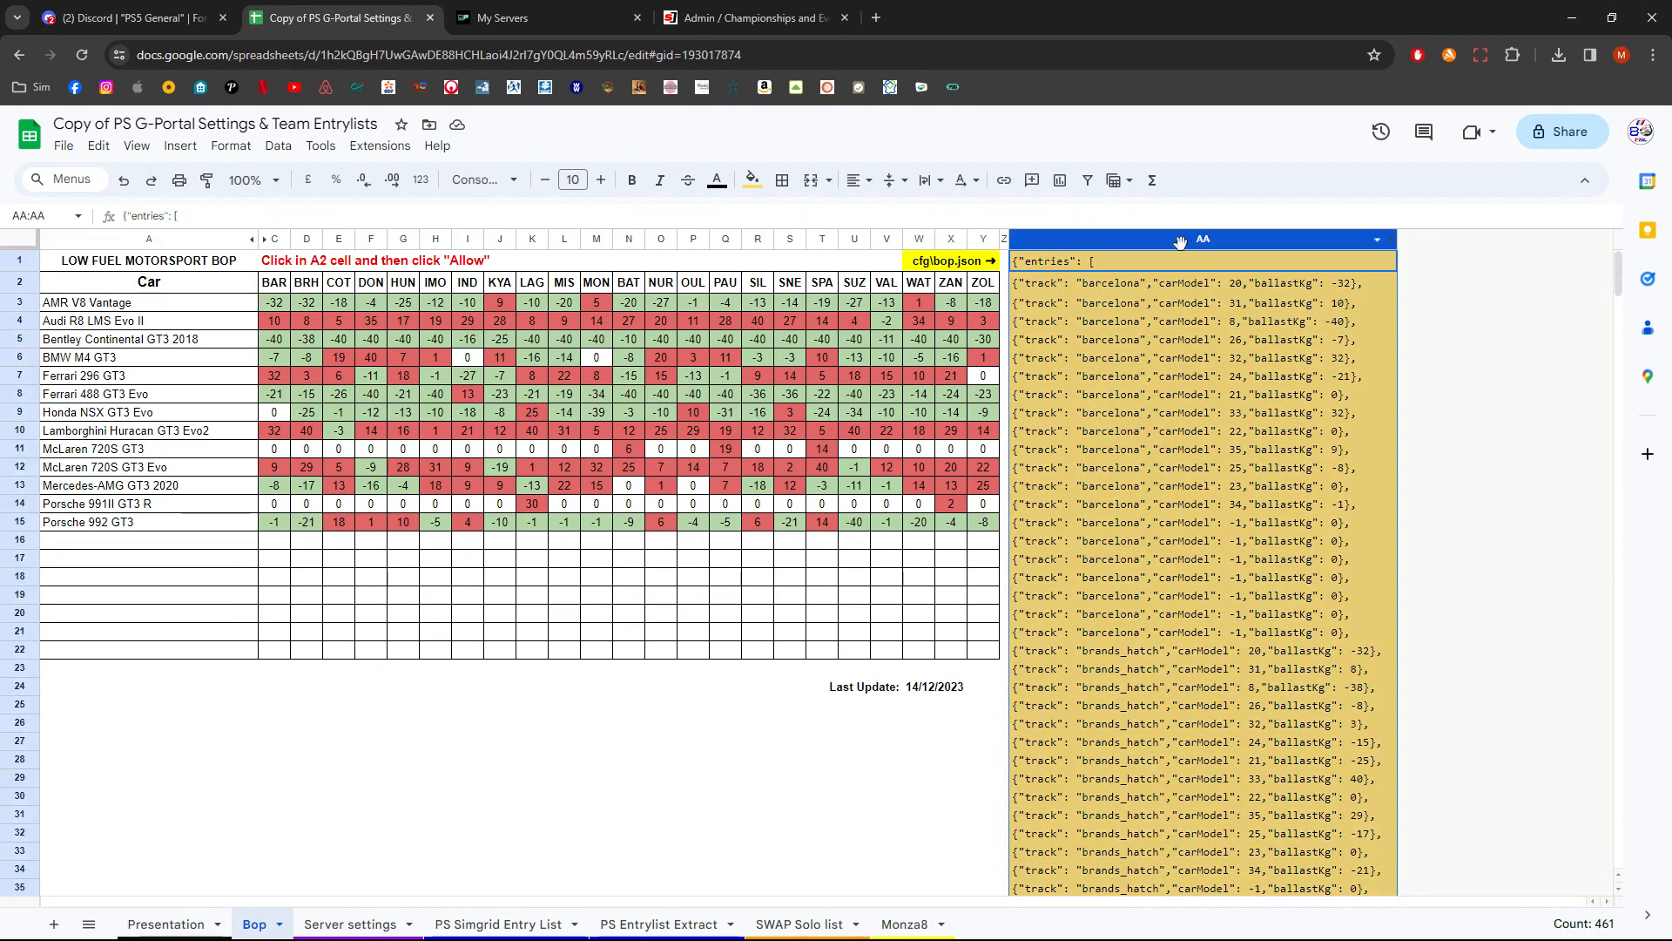
key(ctrl+c)
- Switch to G-Portal and open the configuration files of the #004 test server
click(512, 26)
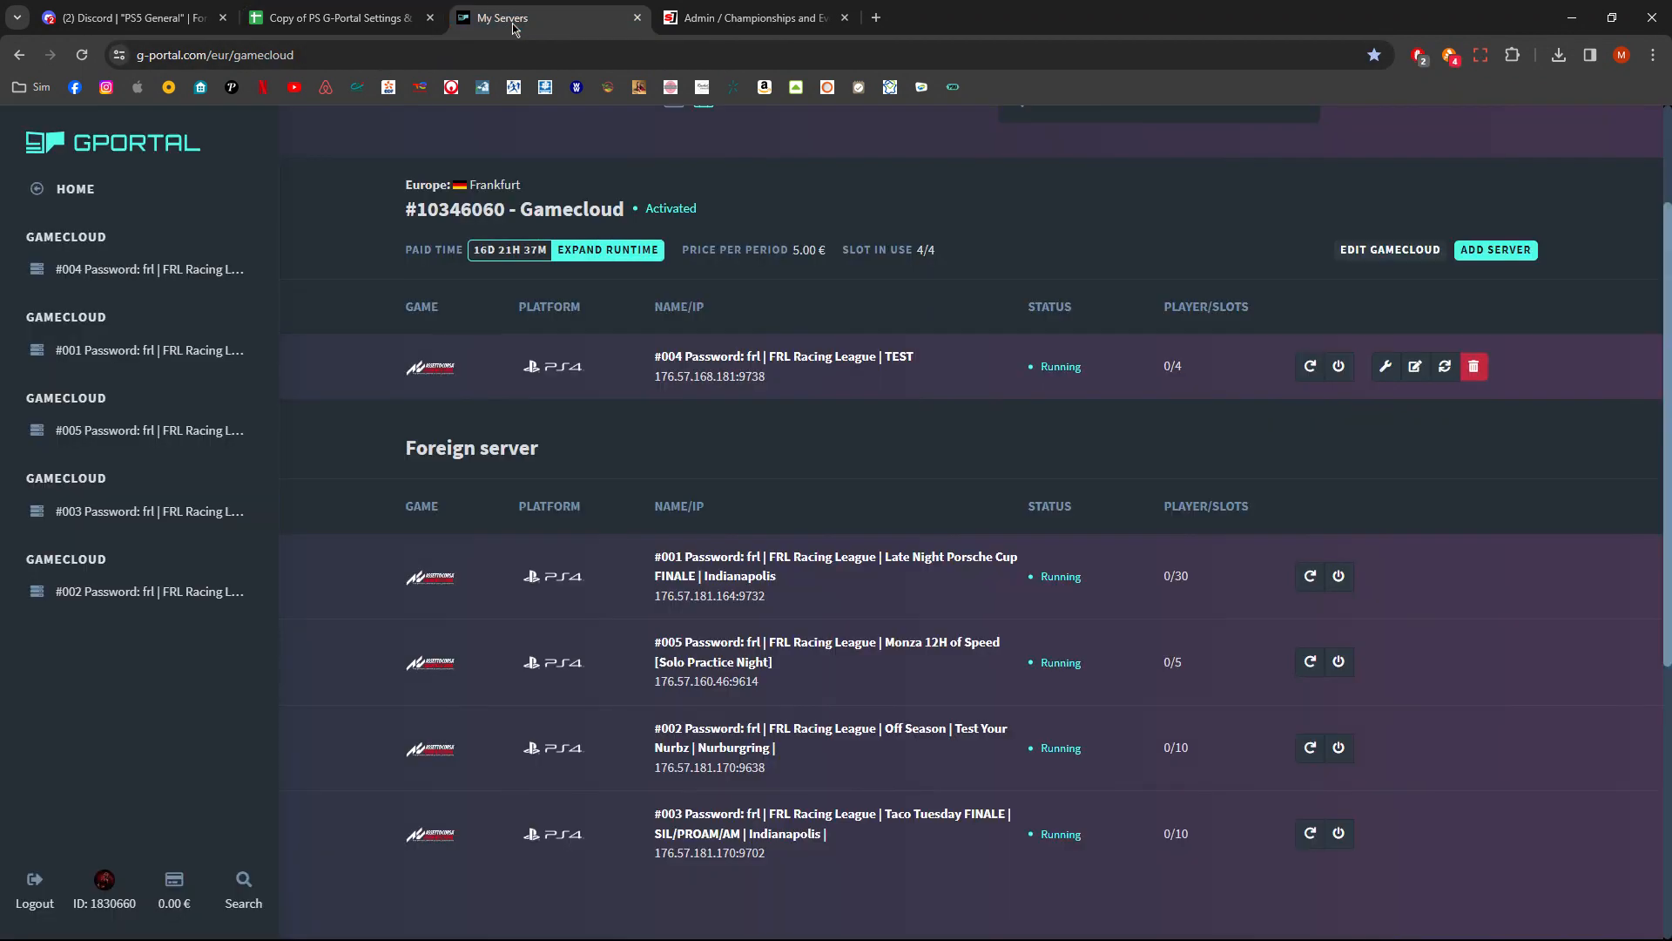
click(772, 353)
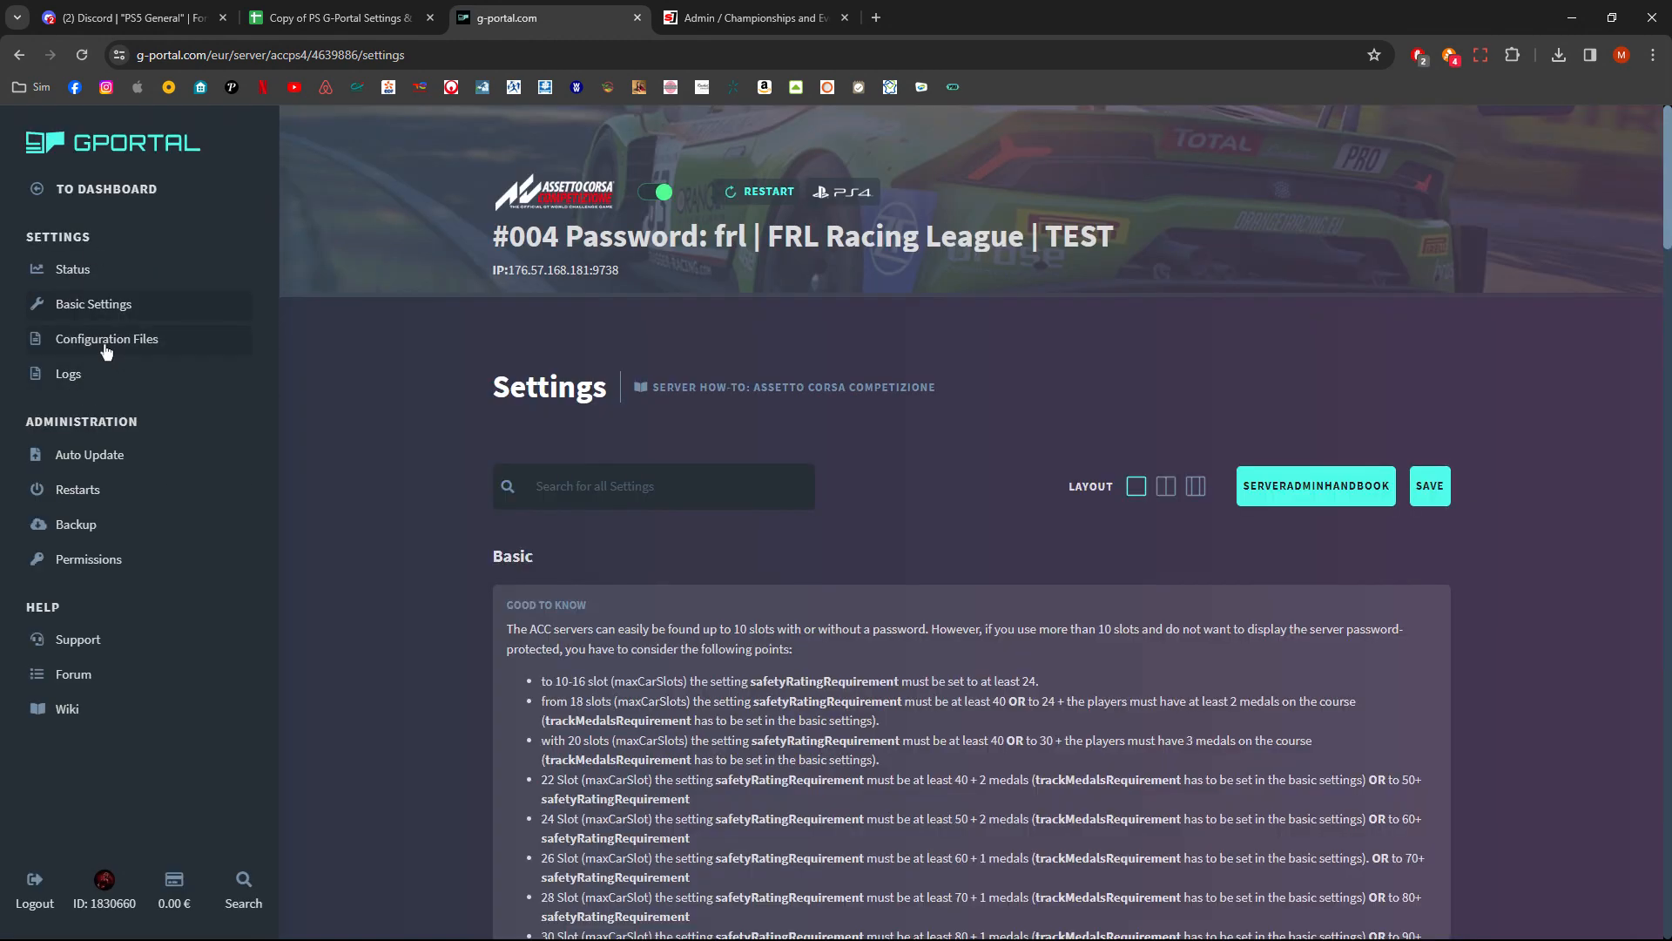
click(106, 349)
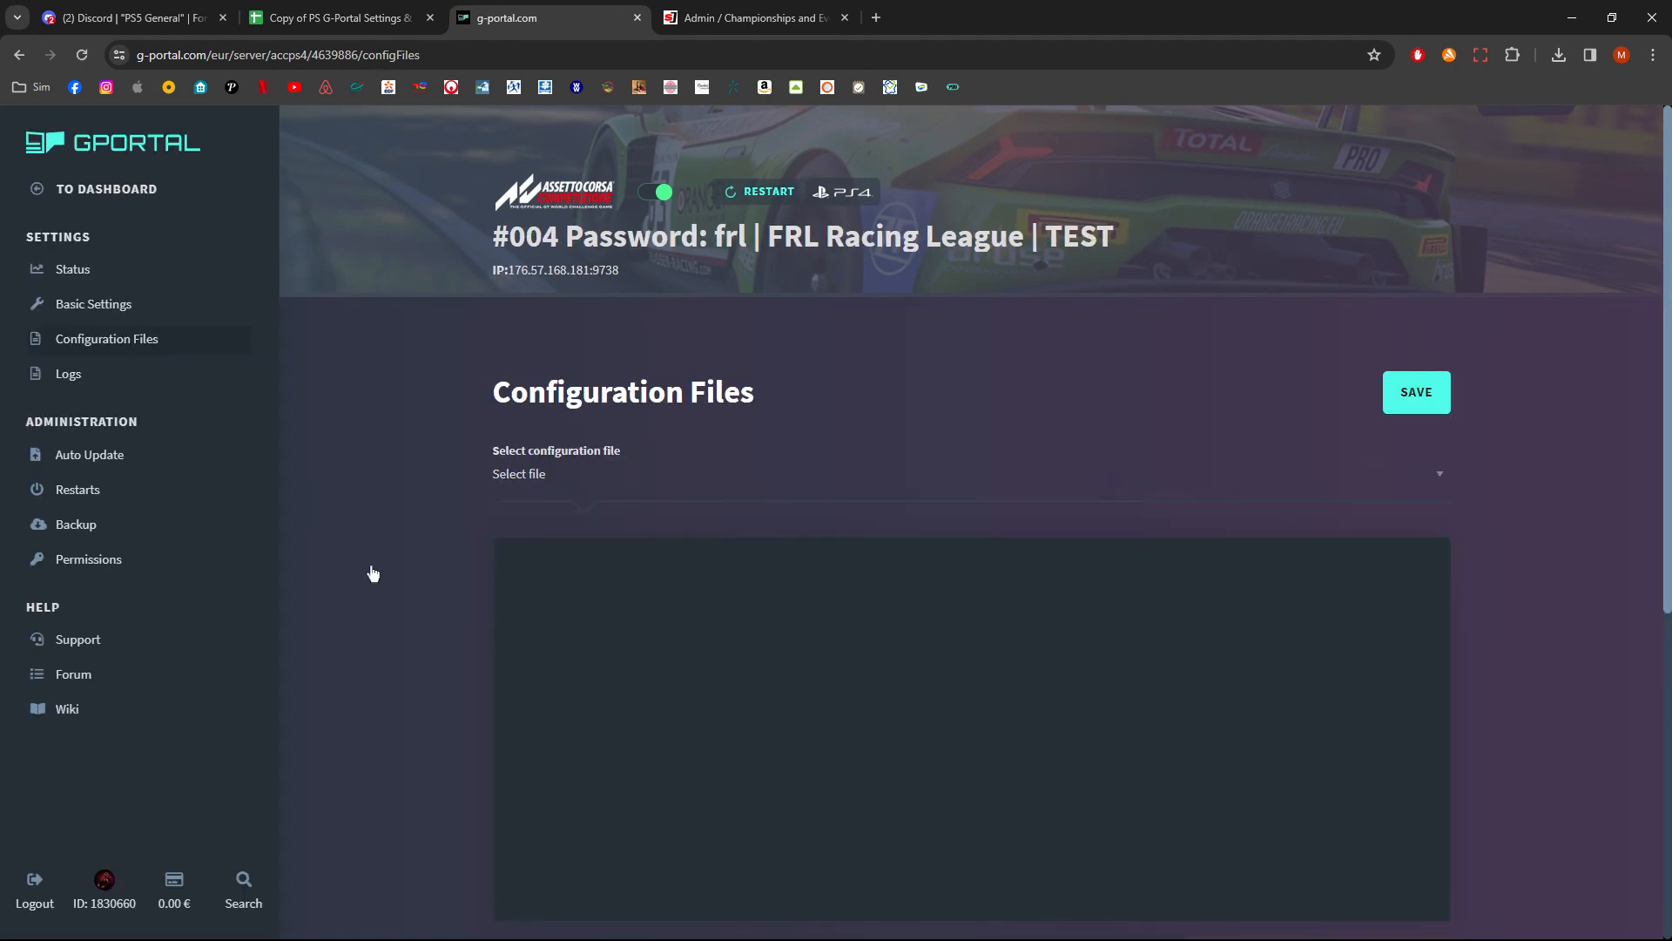
- Select the cfg\bop.json file, replace its contents with the copied BoP entries, and save it
click(560, 494)
click(586, 564)
key(ctrl+v)
click(1420, 409)
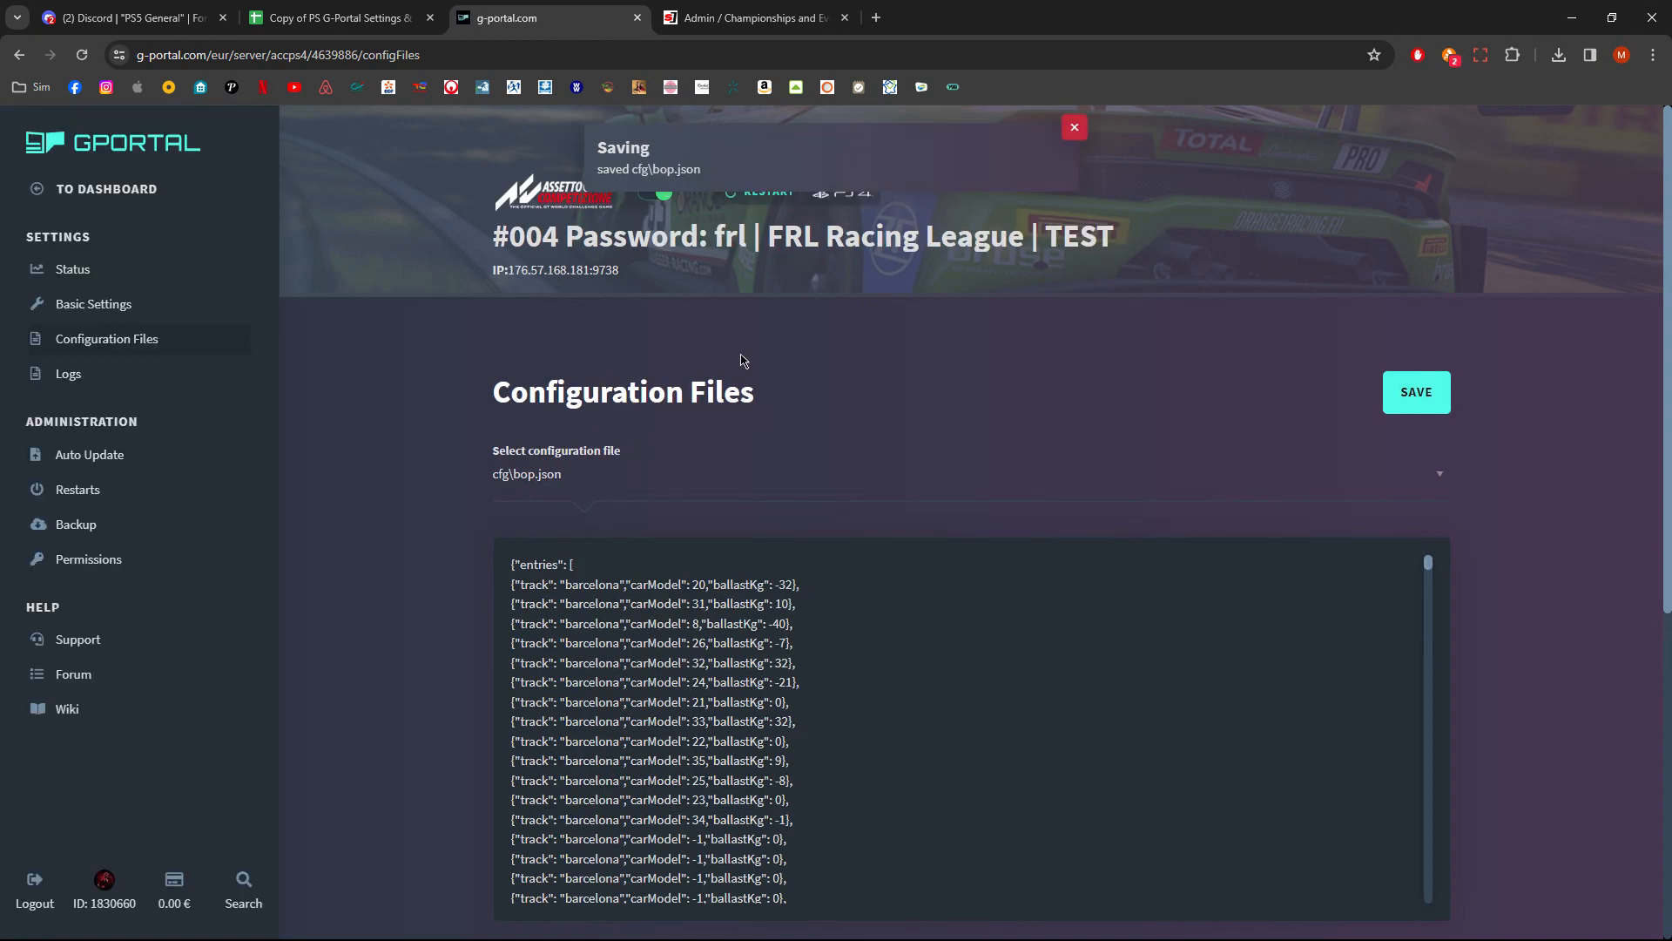
- Scroll through the saved bop.json content to review the entries
scroll(742, 606, down, 15)
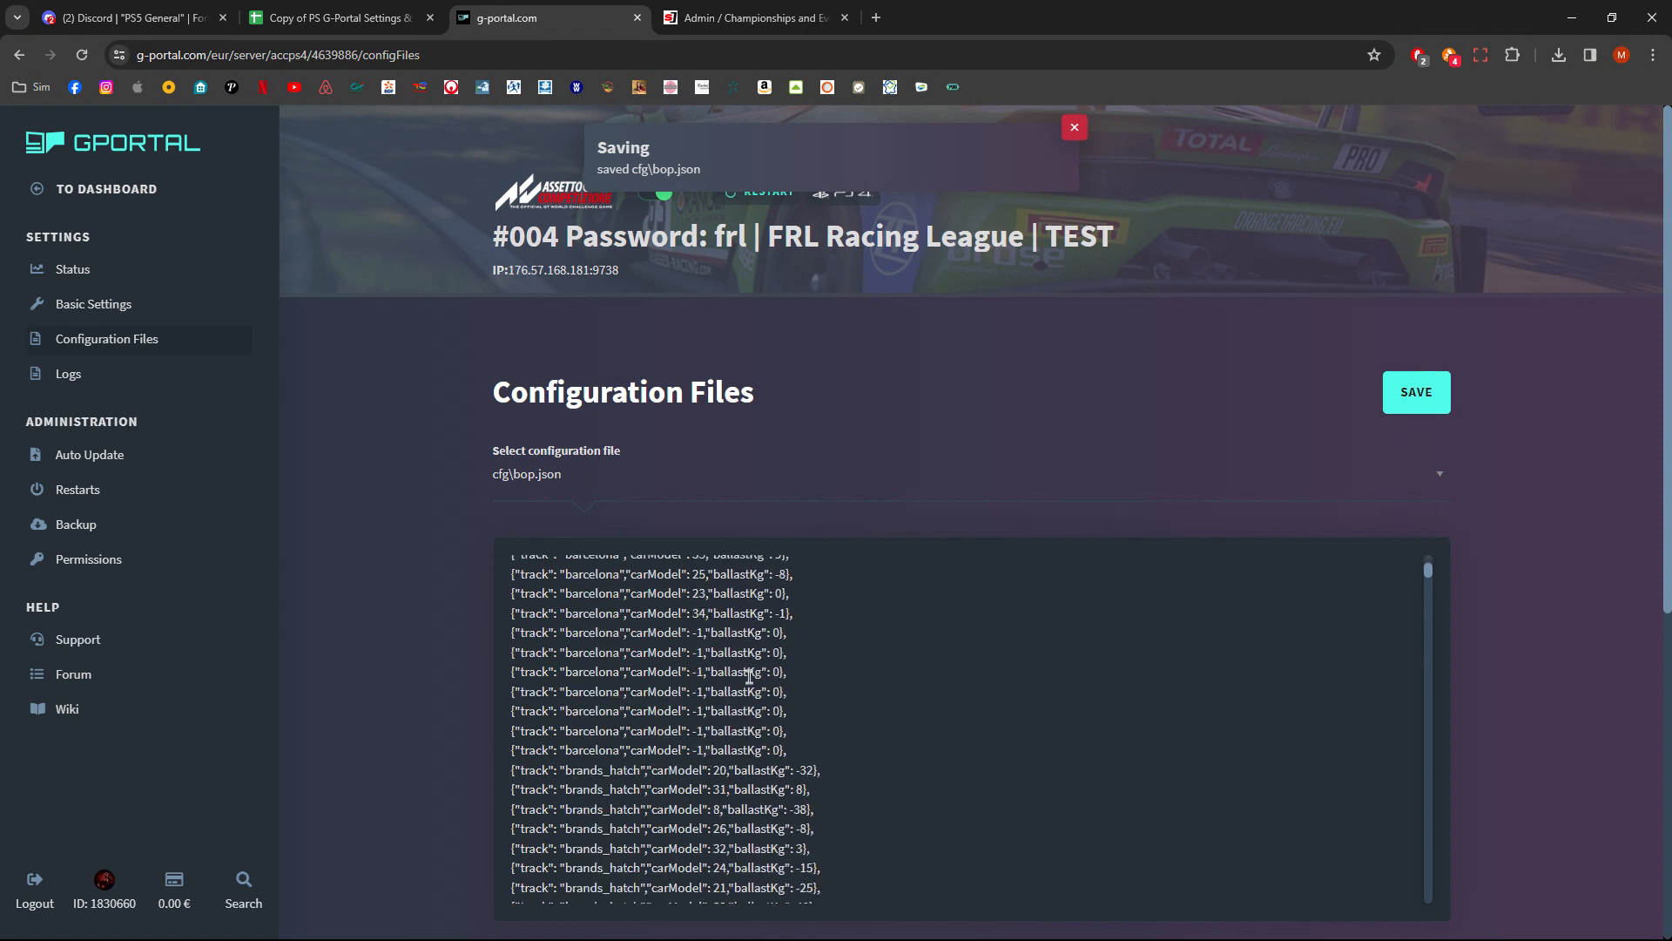
scroll(753, 683, down, 20)
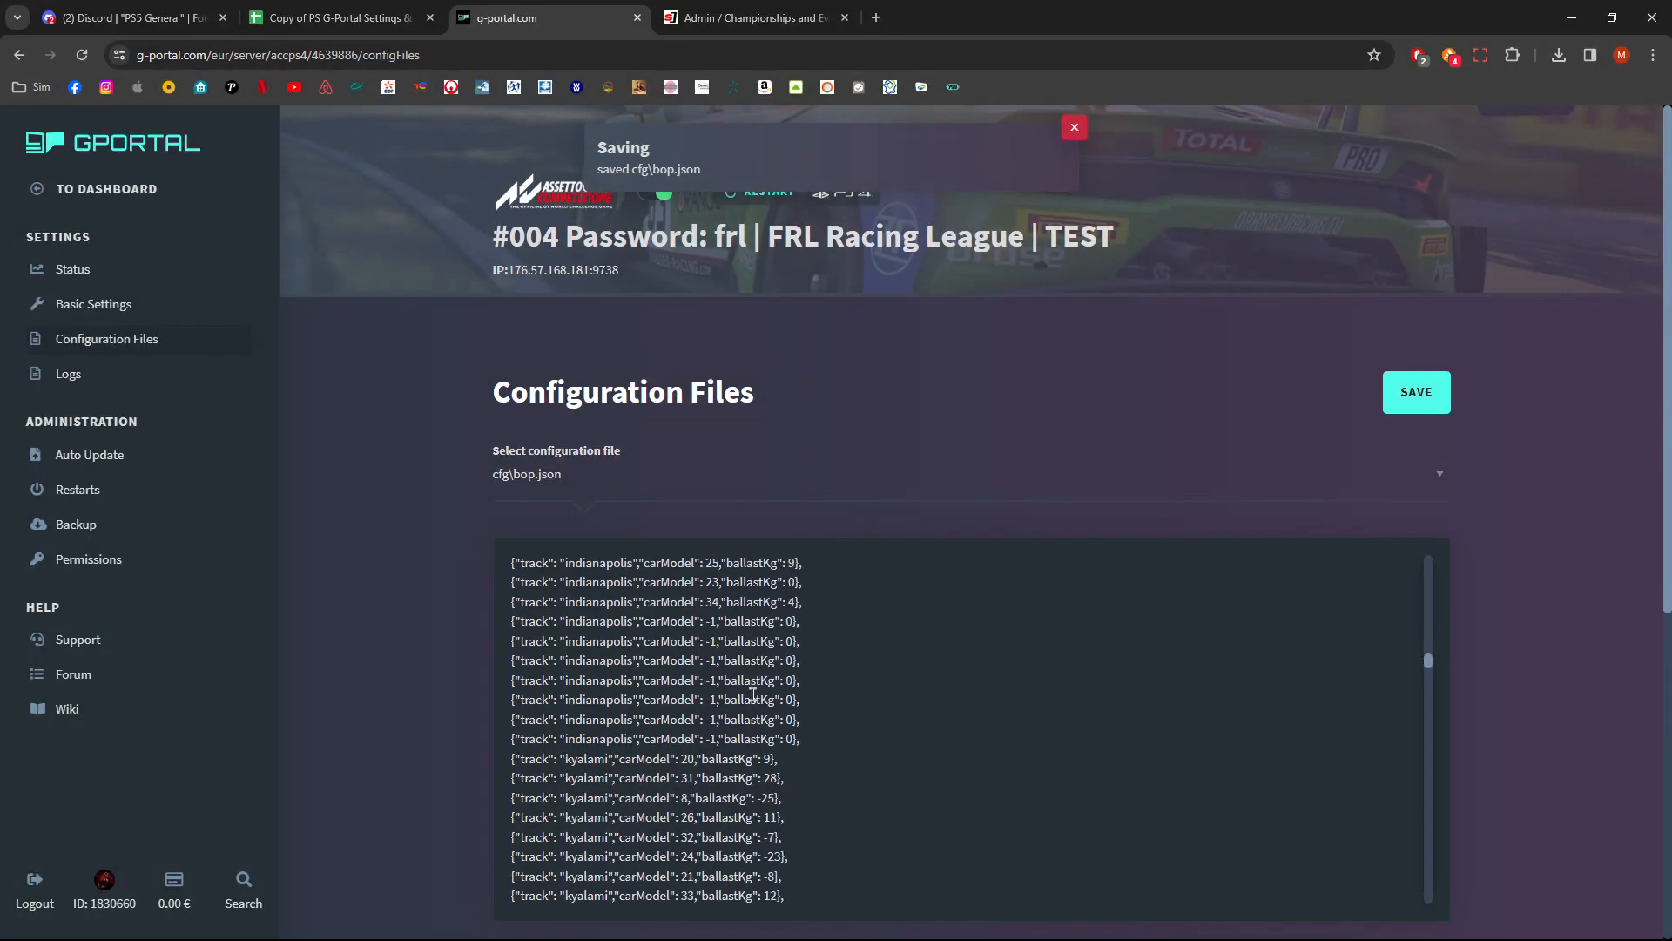
scroll(753, 698, down, 20)
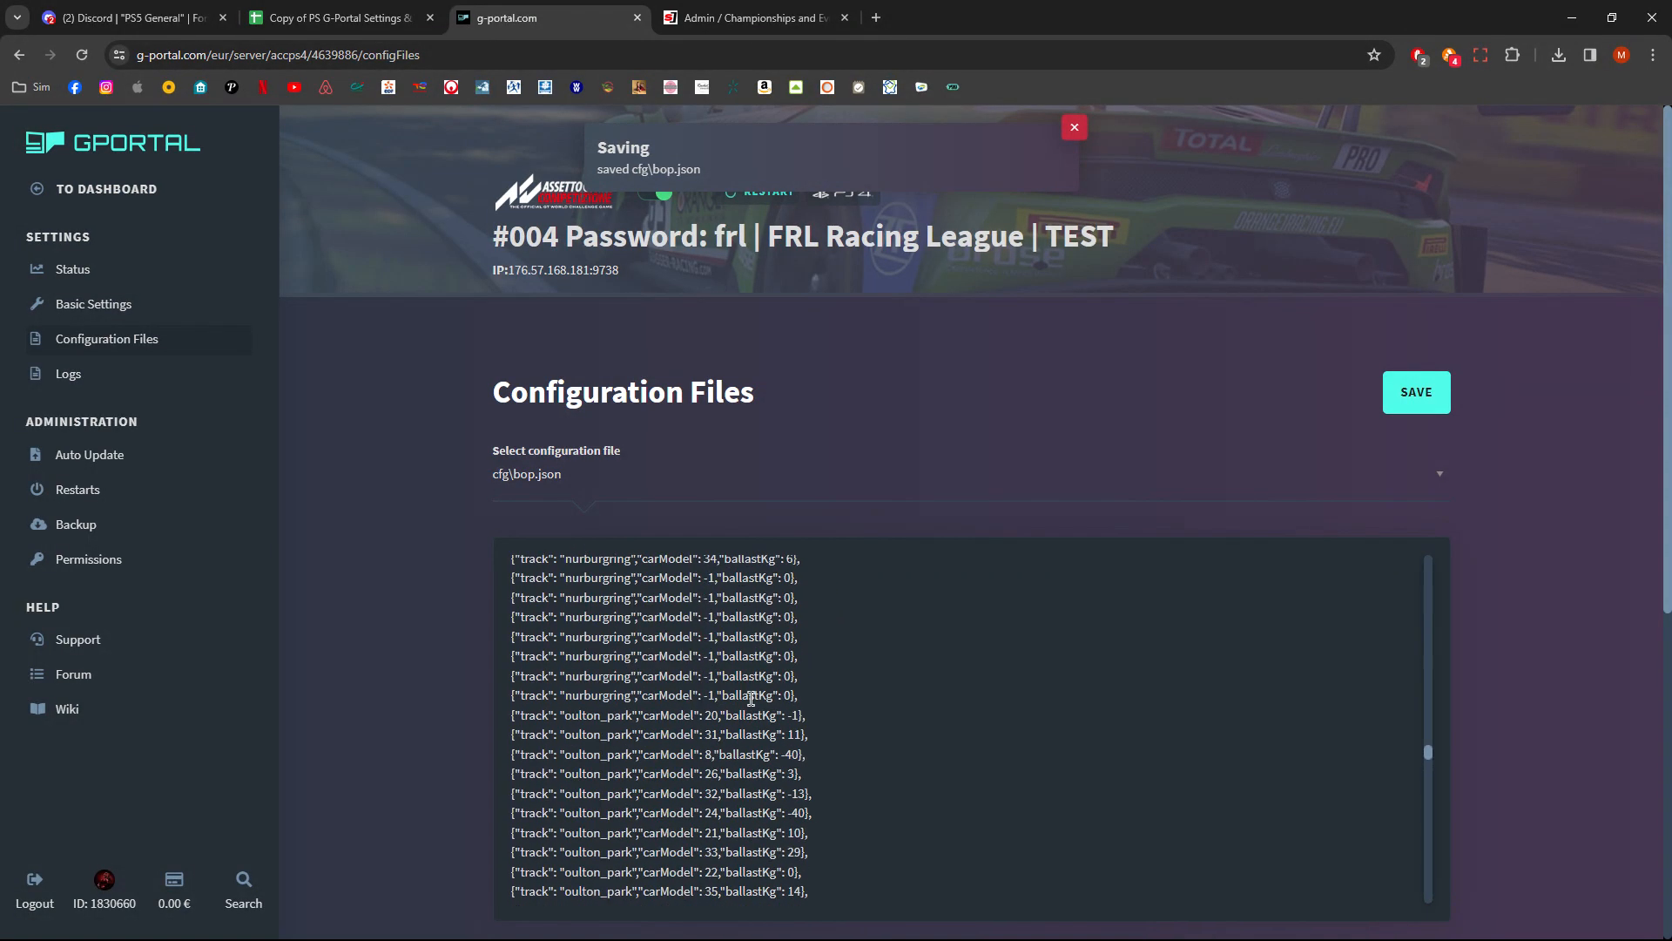
scroll(751, 698, down, 5)
scroll(814, 766, down, 15)
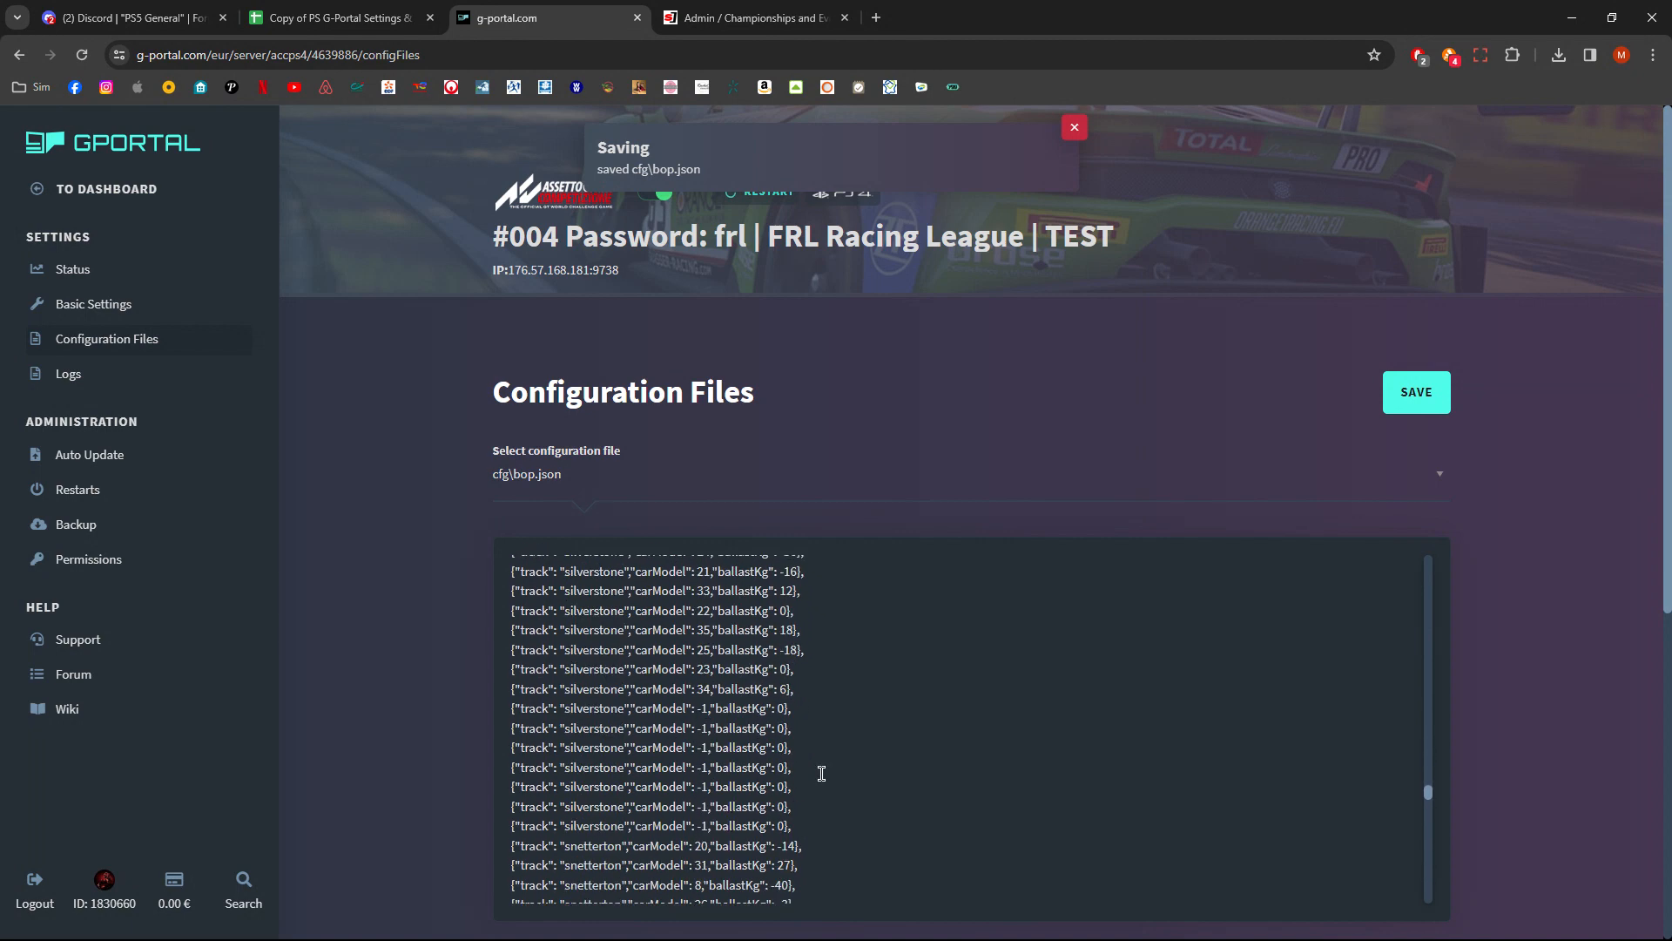
scroll(823, 697, up, 15)
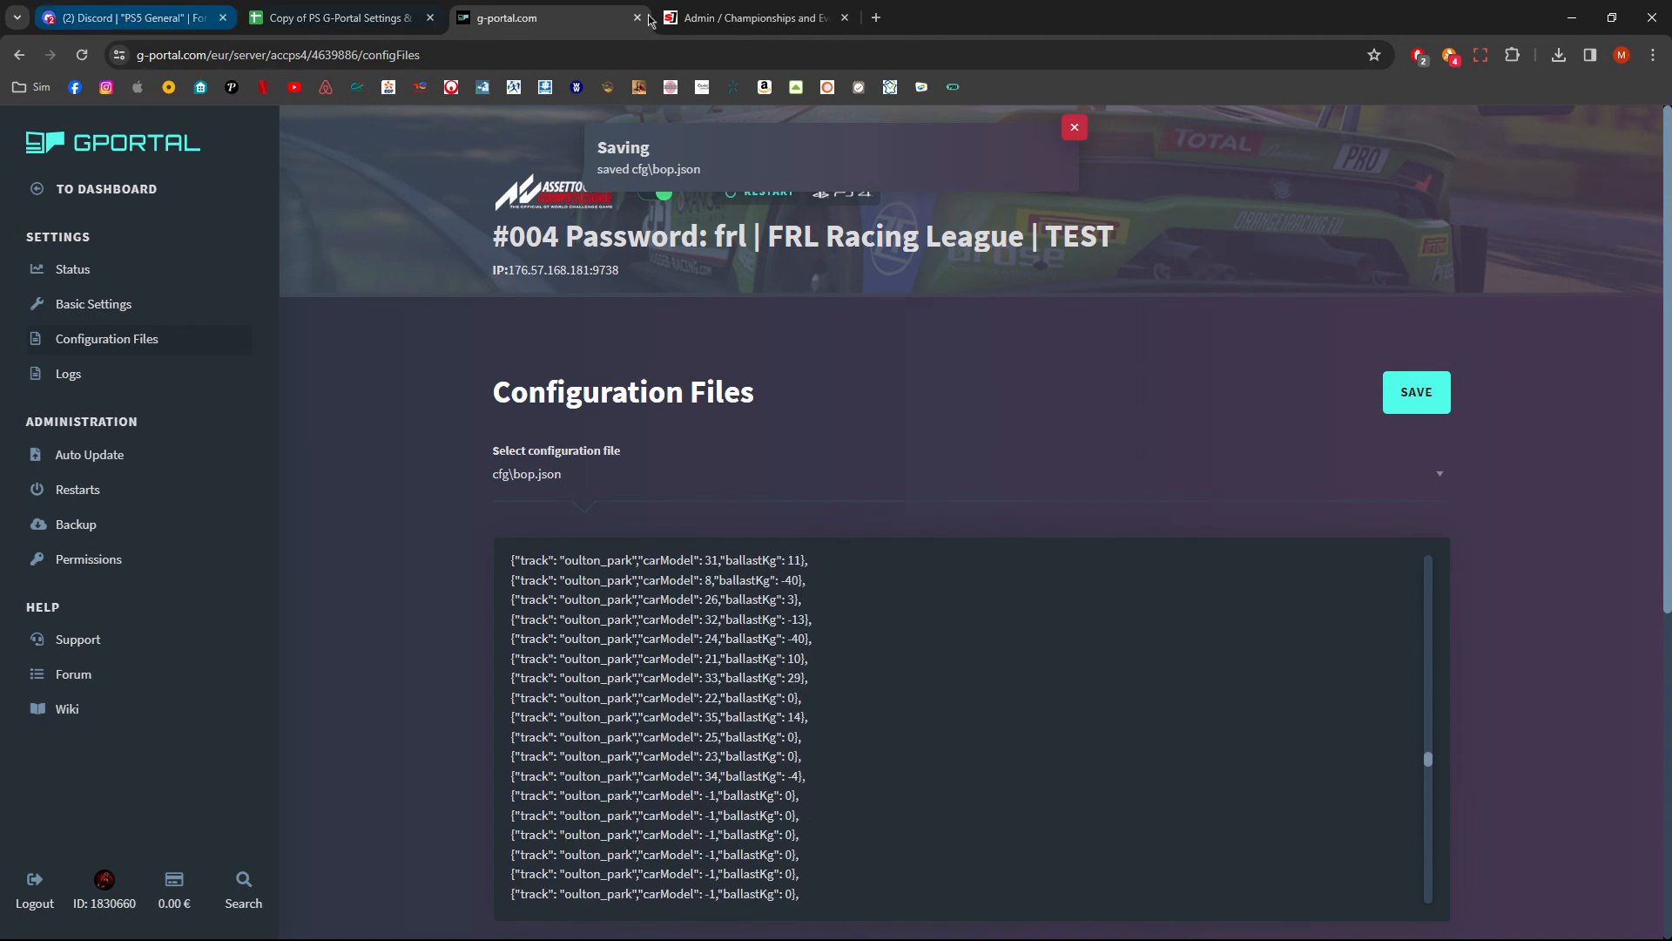
- Open the PS Simgrid Entry List sheet and select the range A3:C15
click(335, 19)
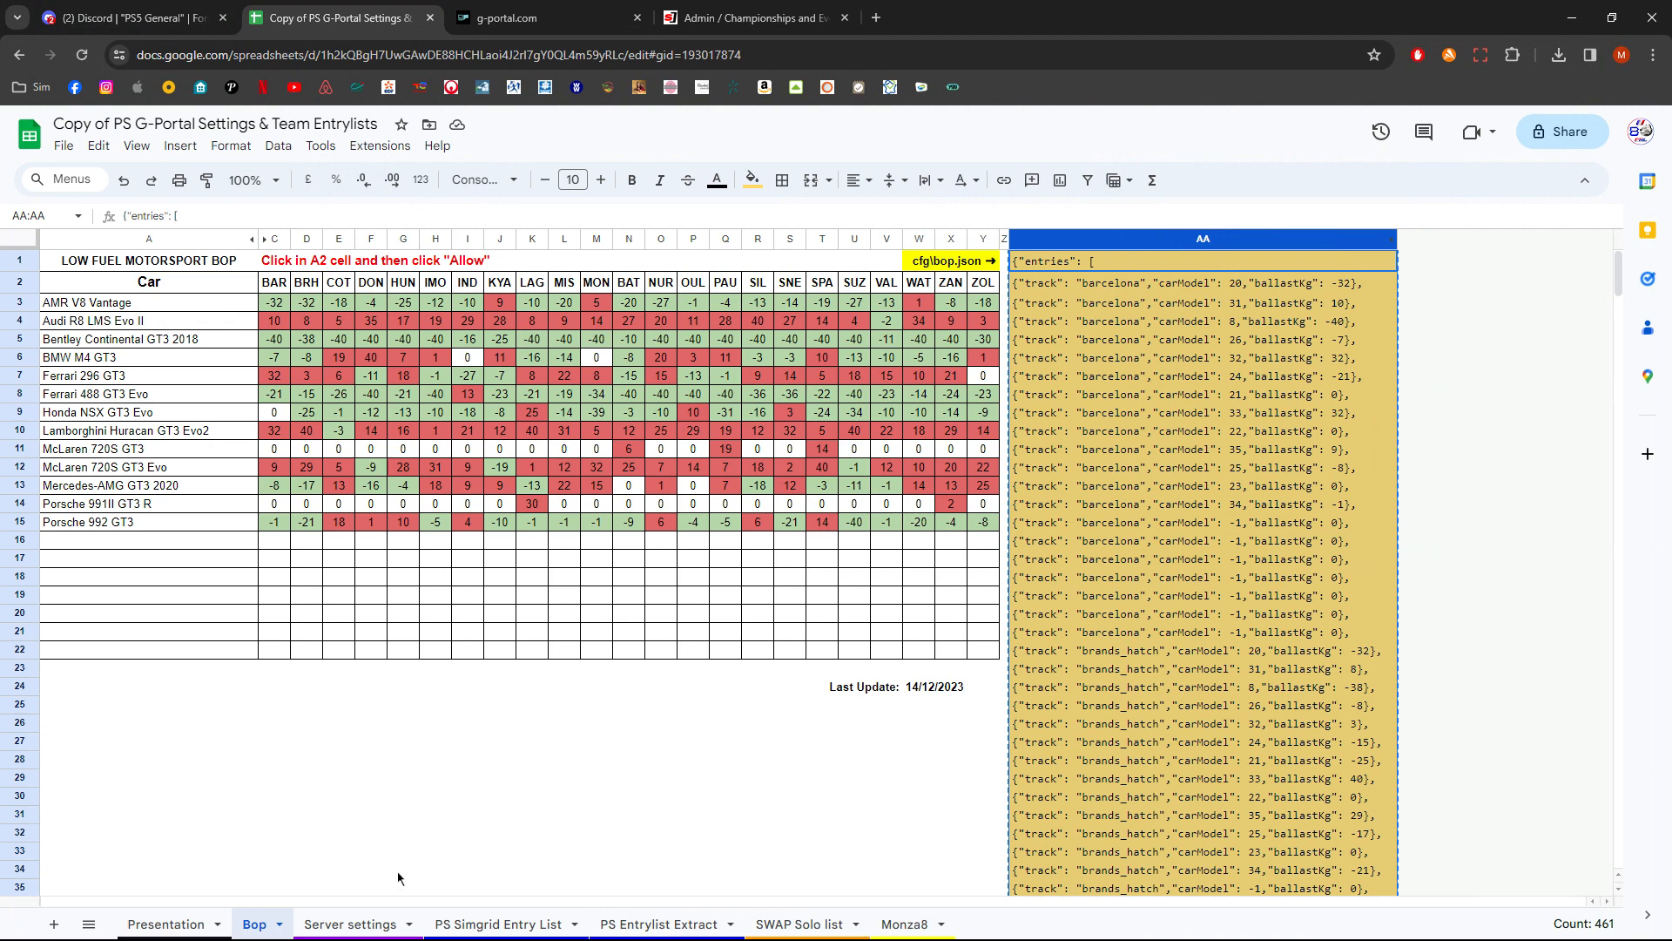
click(501, 925)
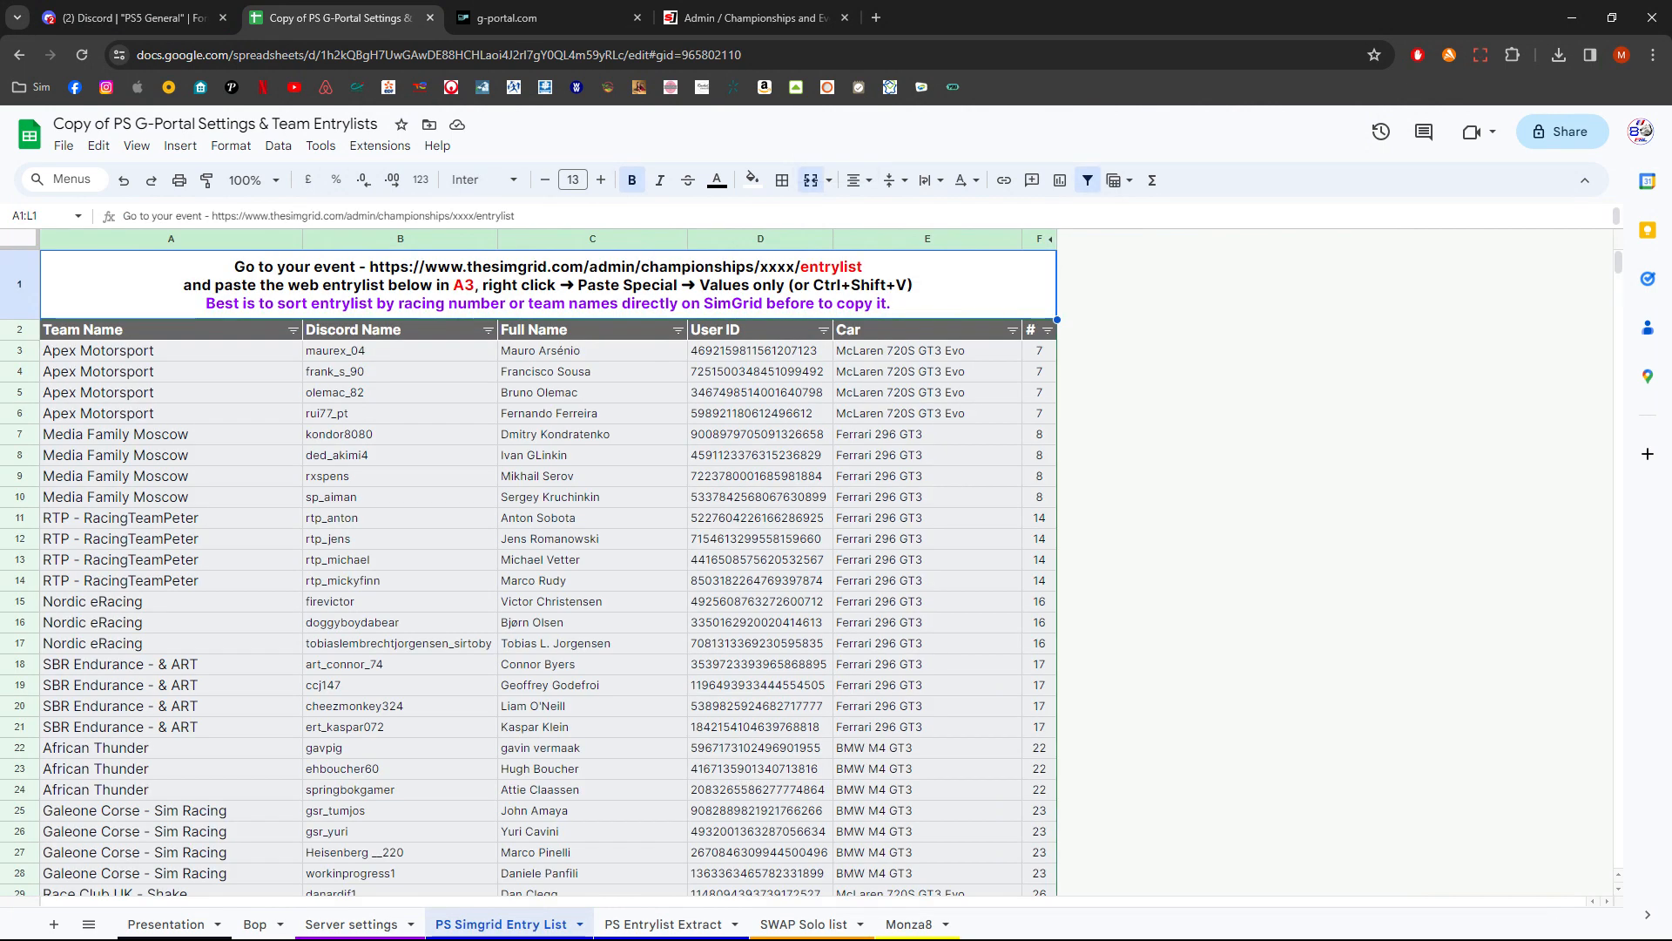
click(149, 352)
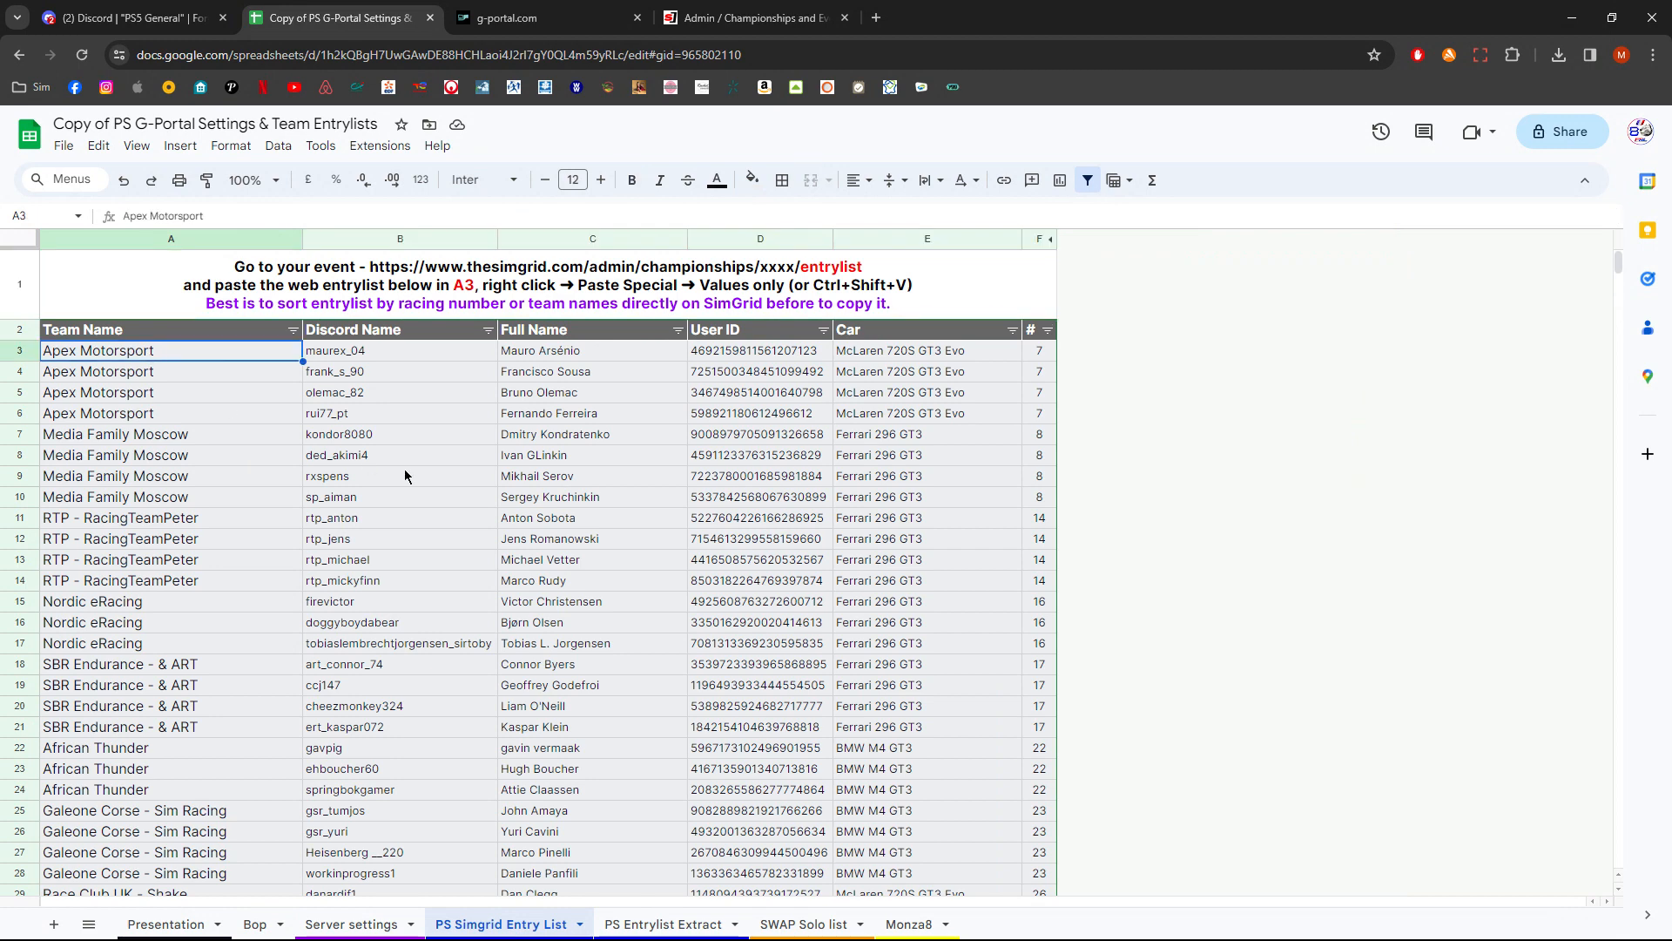
drag(221, 358, 670, 605)
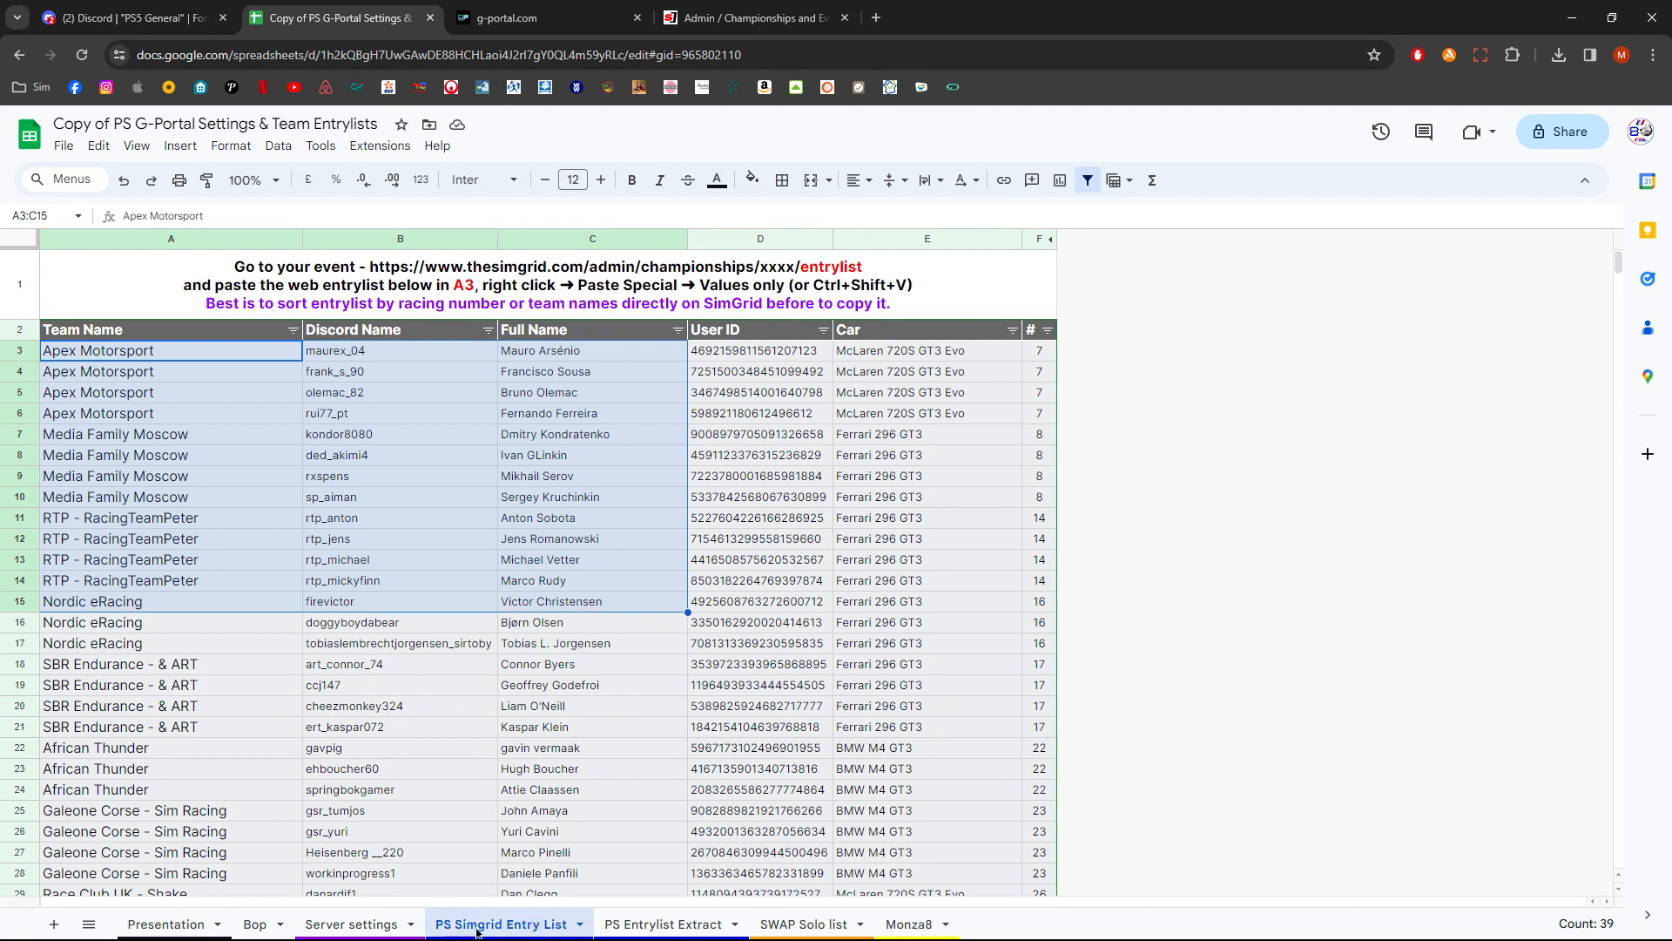
- Follow the Step 1 link on the Presentation sheet back to the PS Simgrid Entry List sheet
click(202, 921)
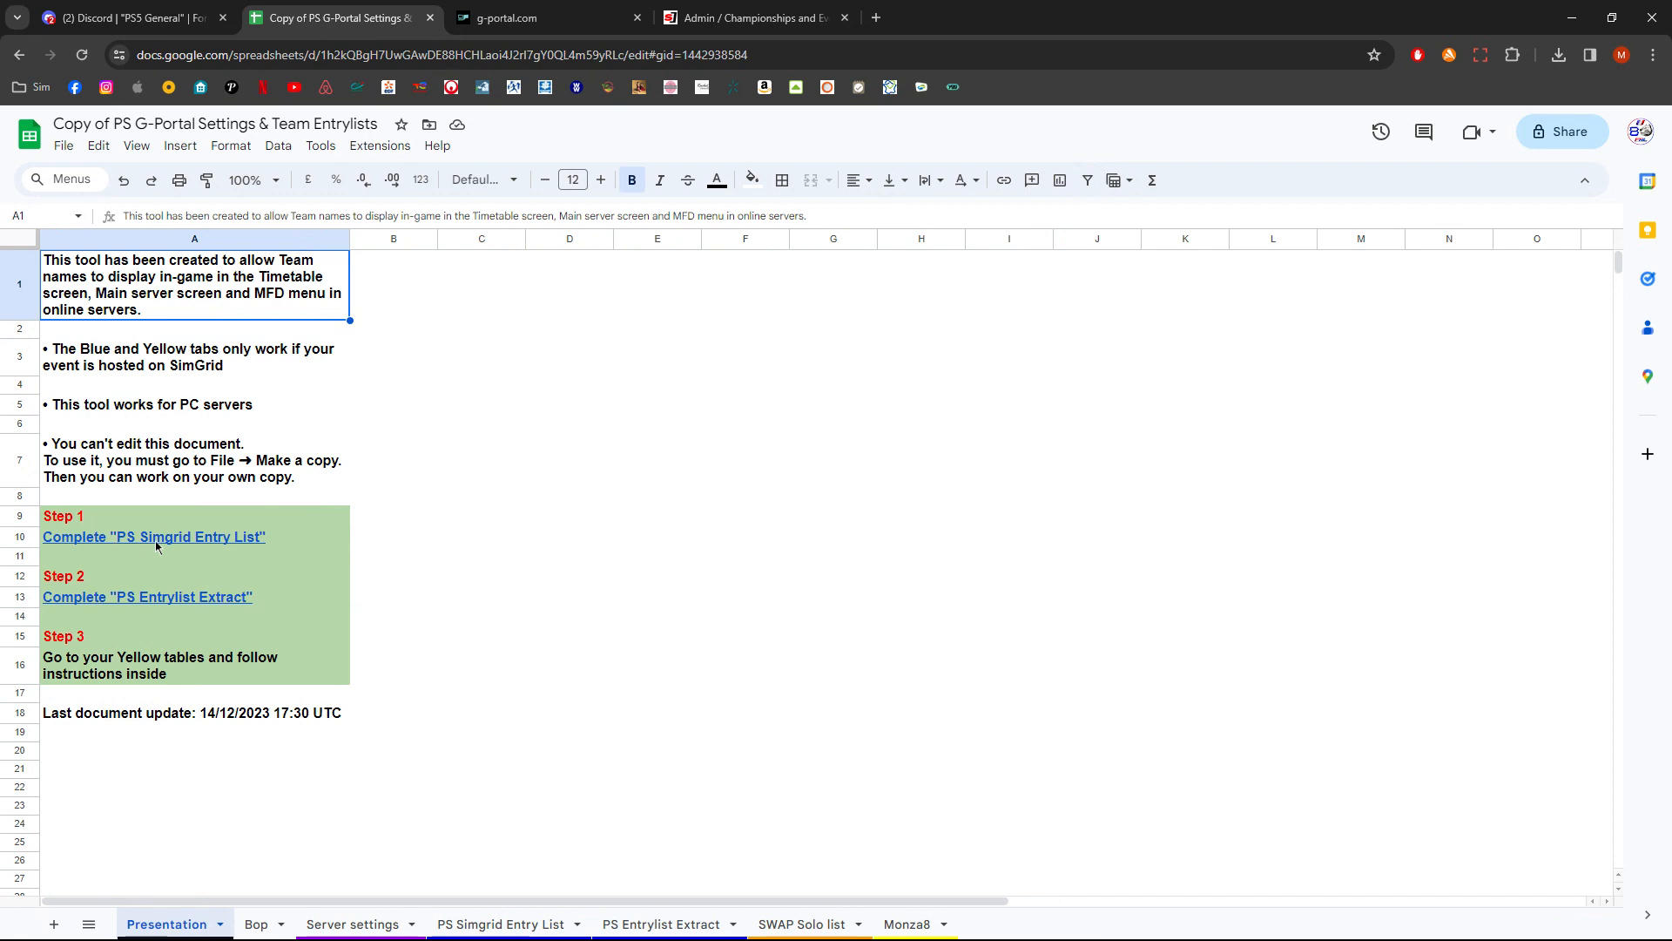
mouse_move(177, 538)
click(182, 567)
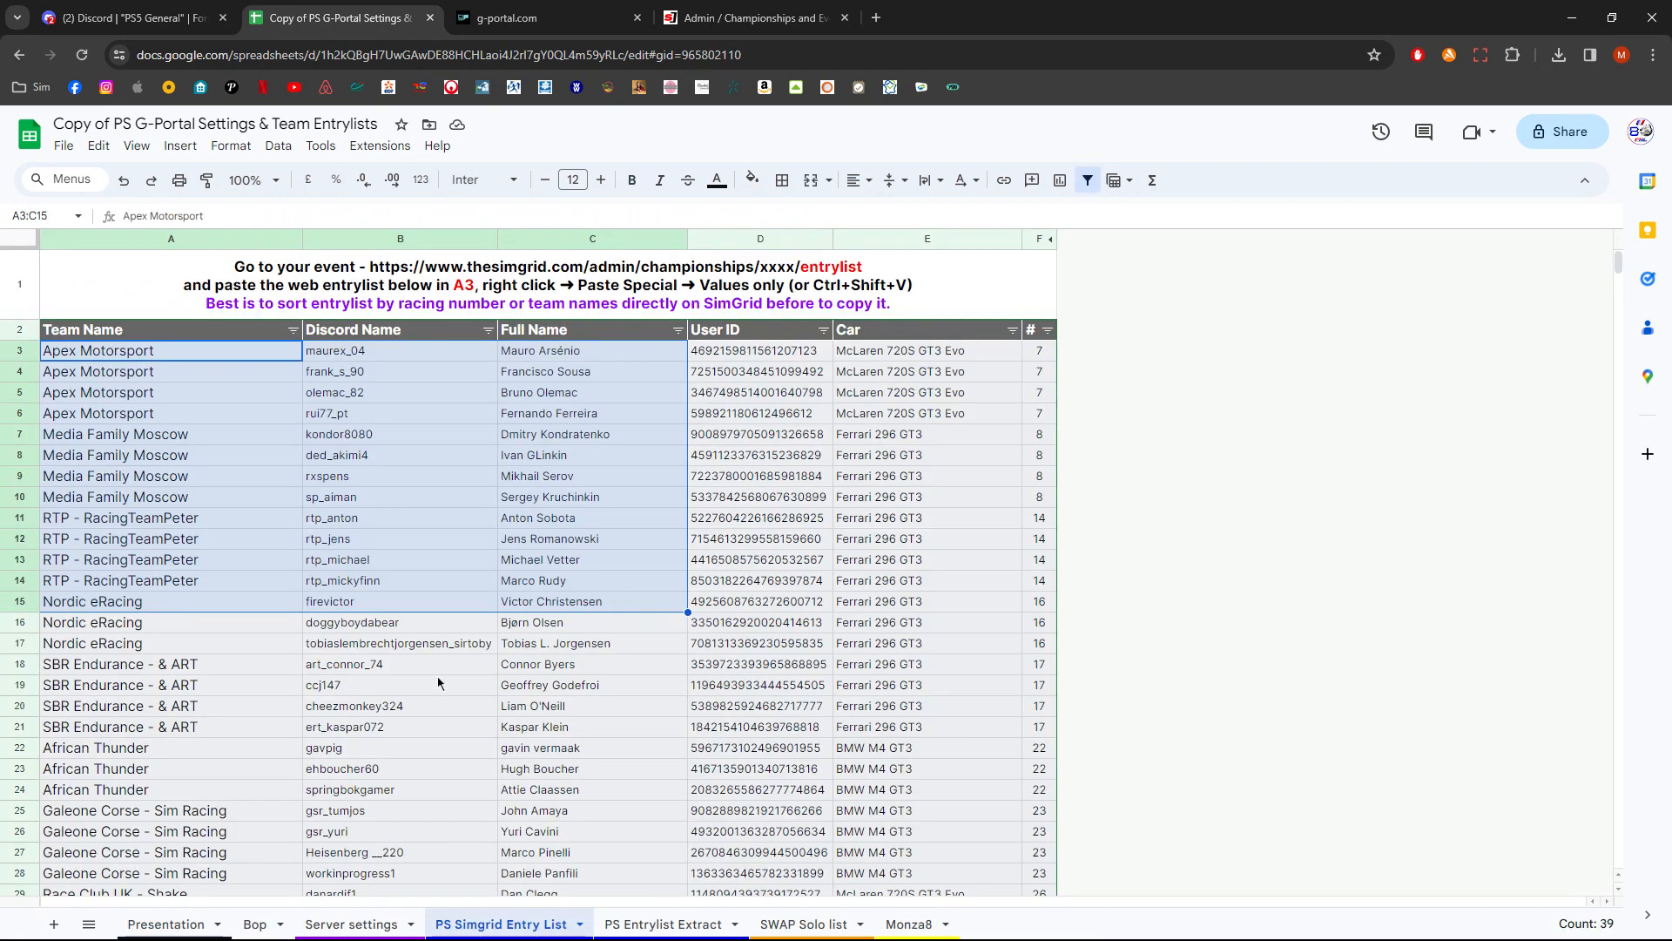
click(391, 459)
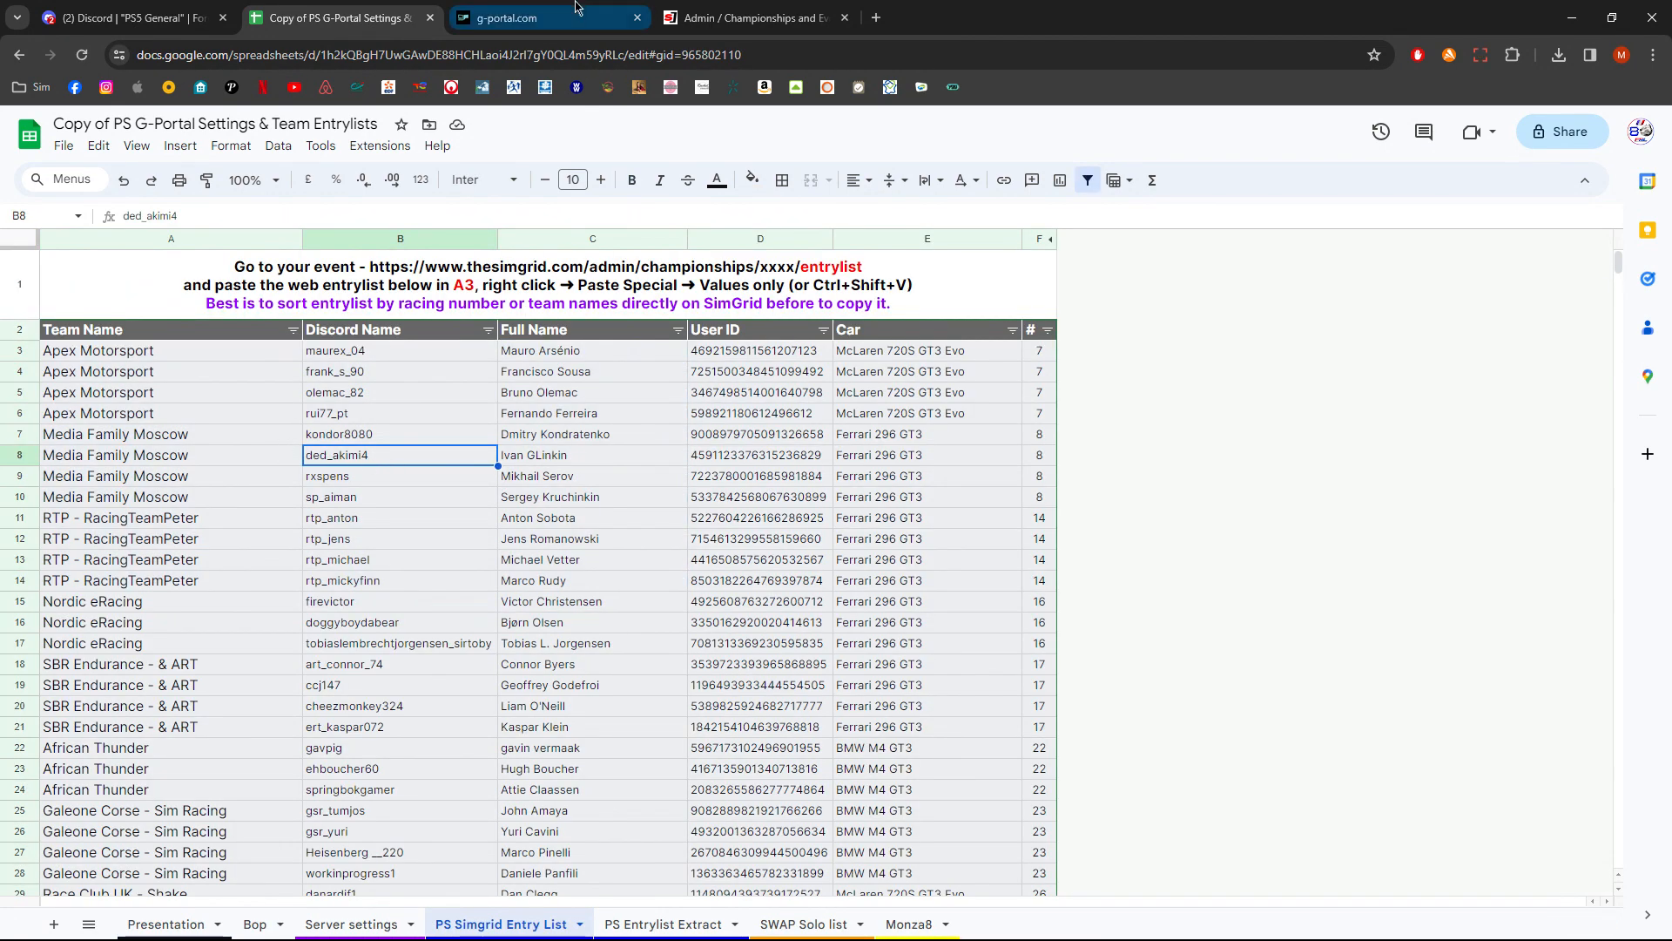
- In SimGrid, search championships for 8hr and open the Coach Dave Delta 8HR Monza championship for editing
click(705, 28)
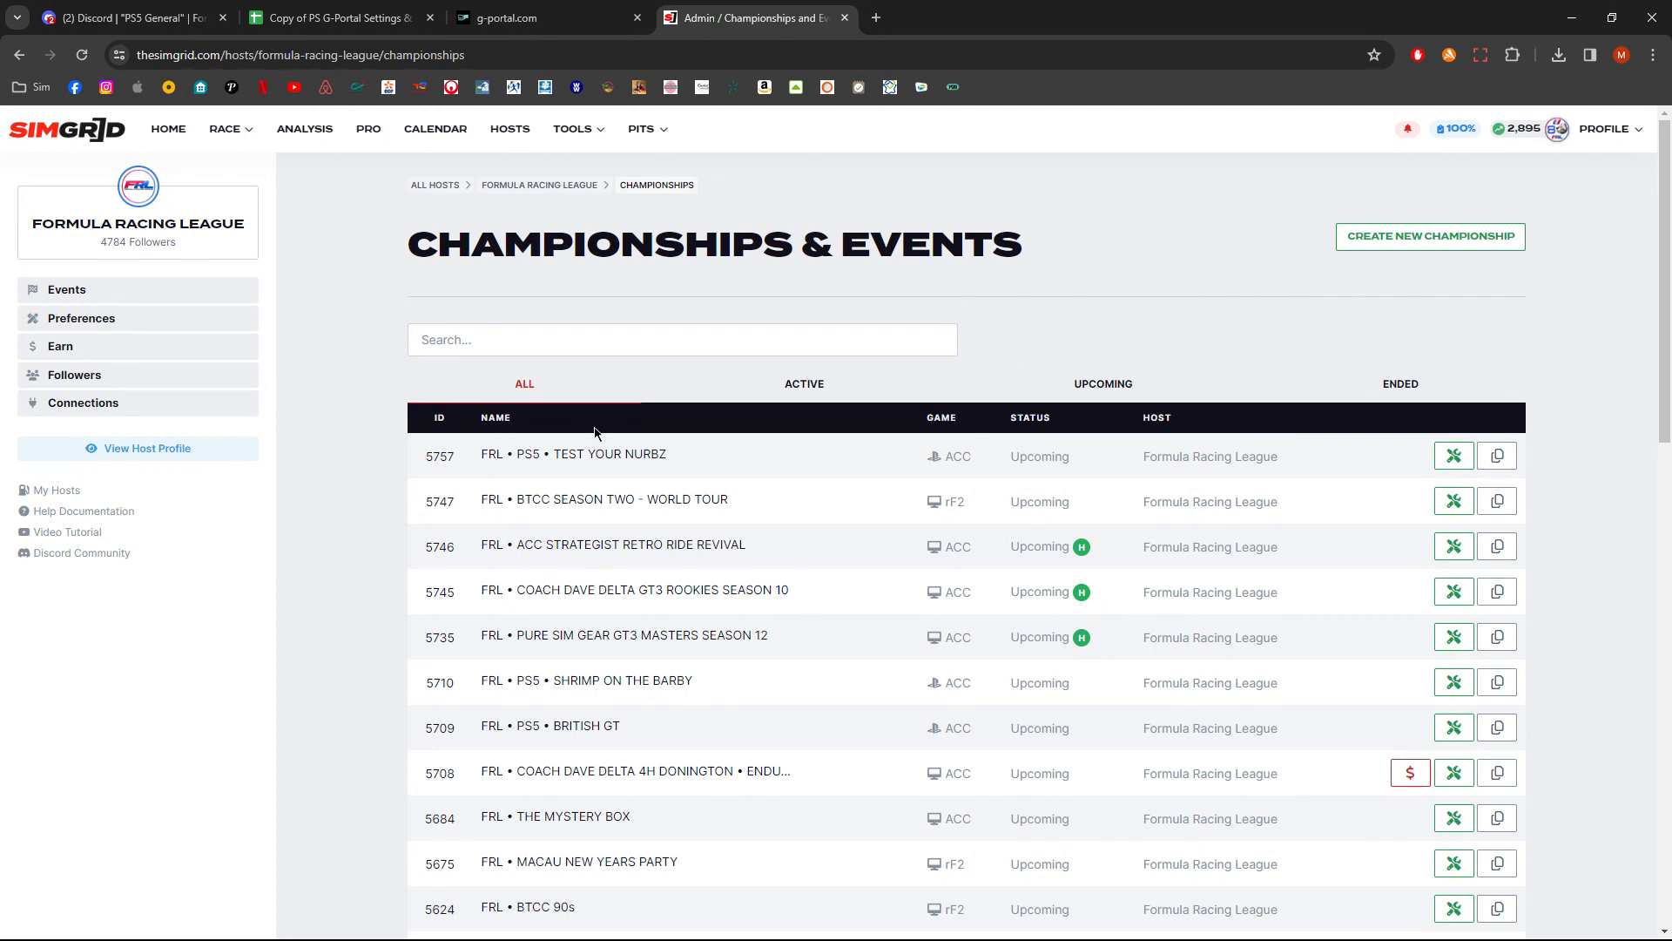
click(596, 345)
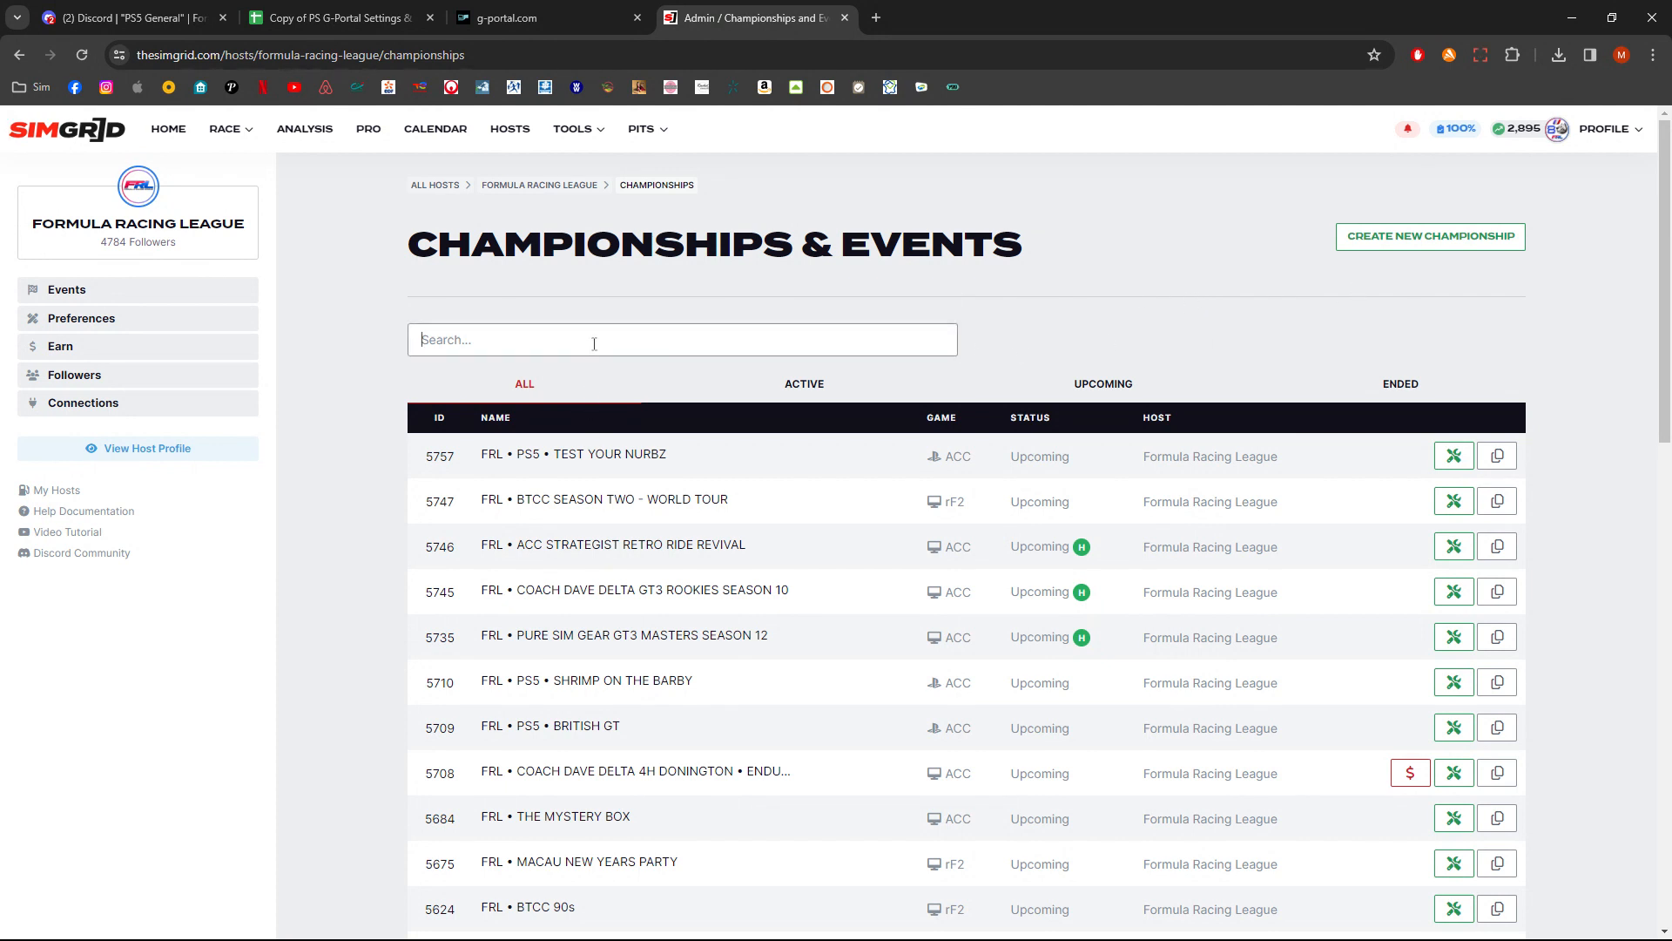
text(8hr)
key(Return)
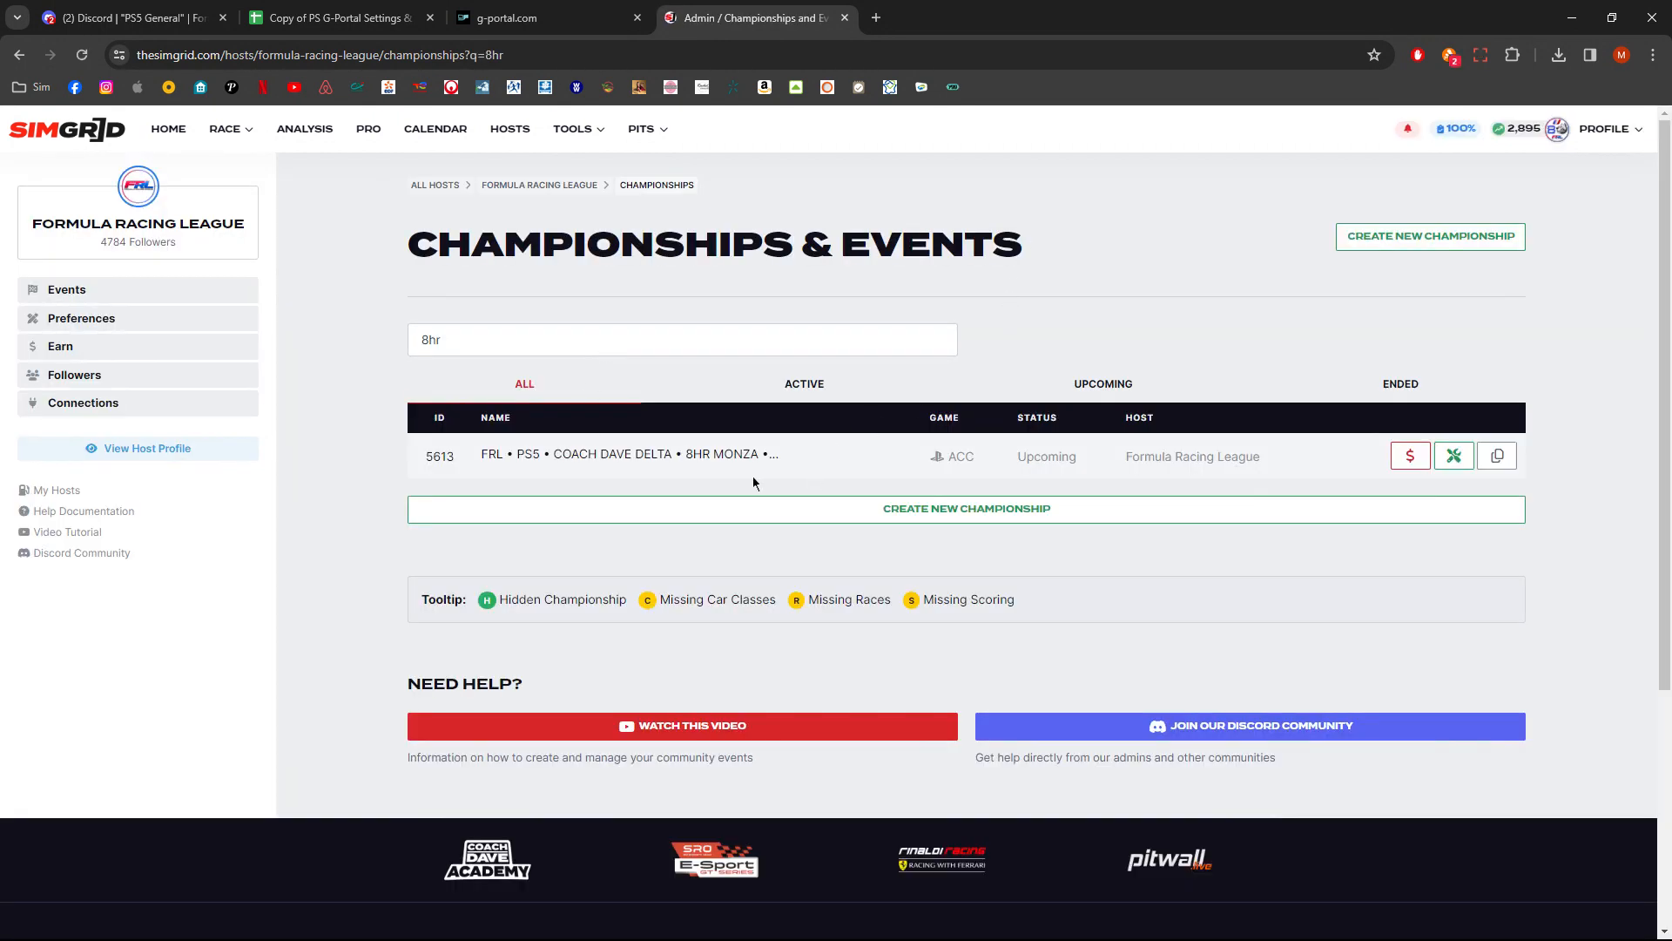
click(1455, 457)
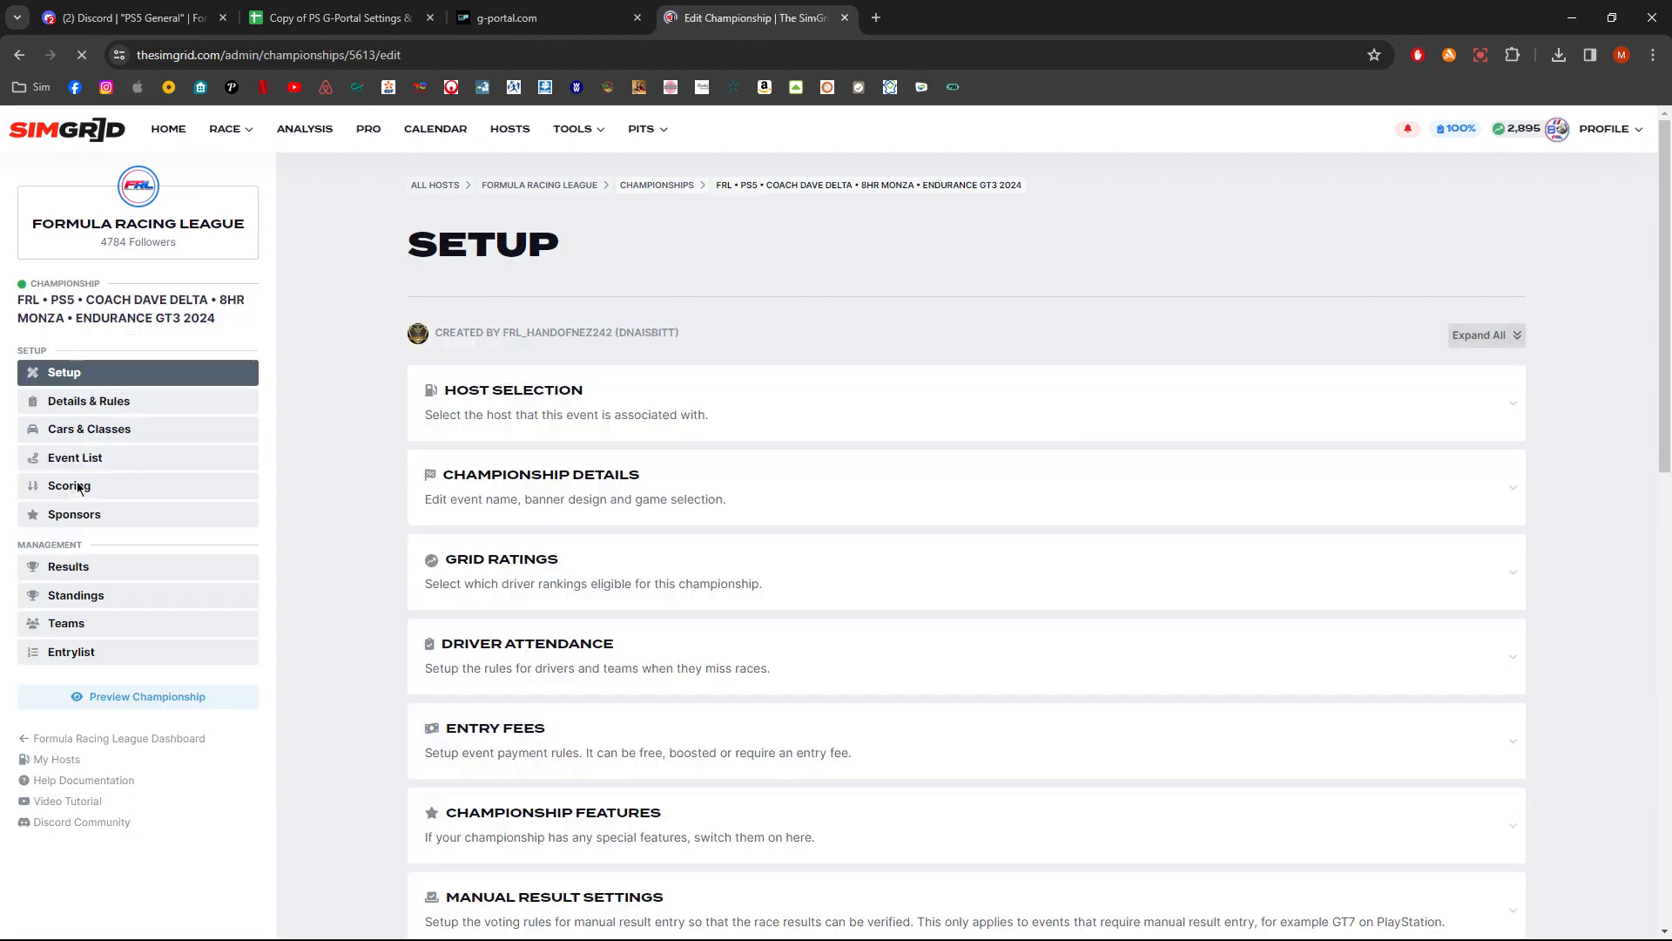
- Open the championship's entrylist page
click(75, 652)
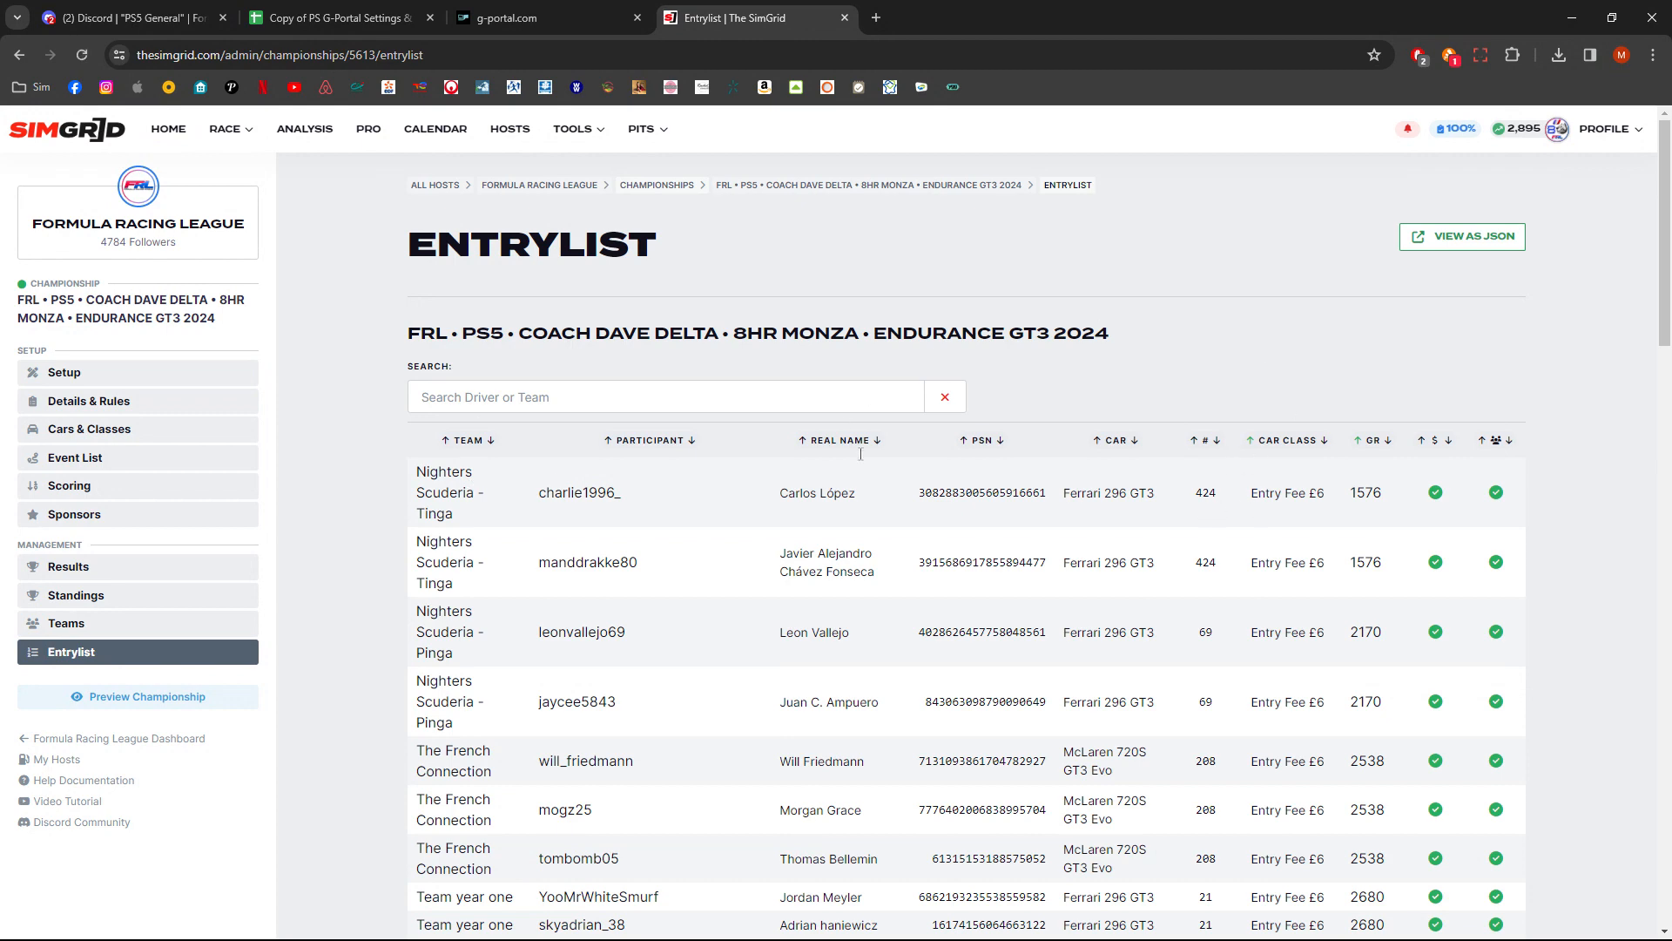
click(341, 19)
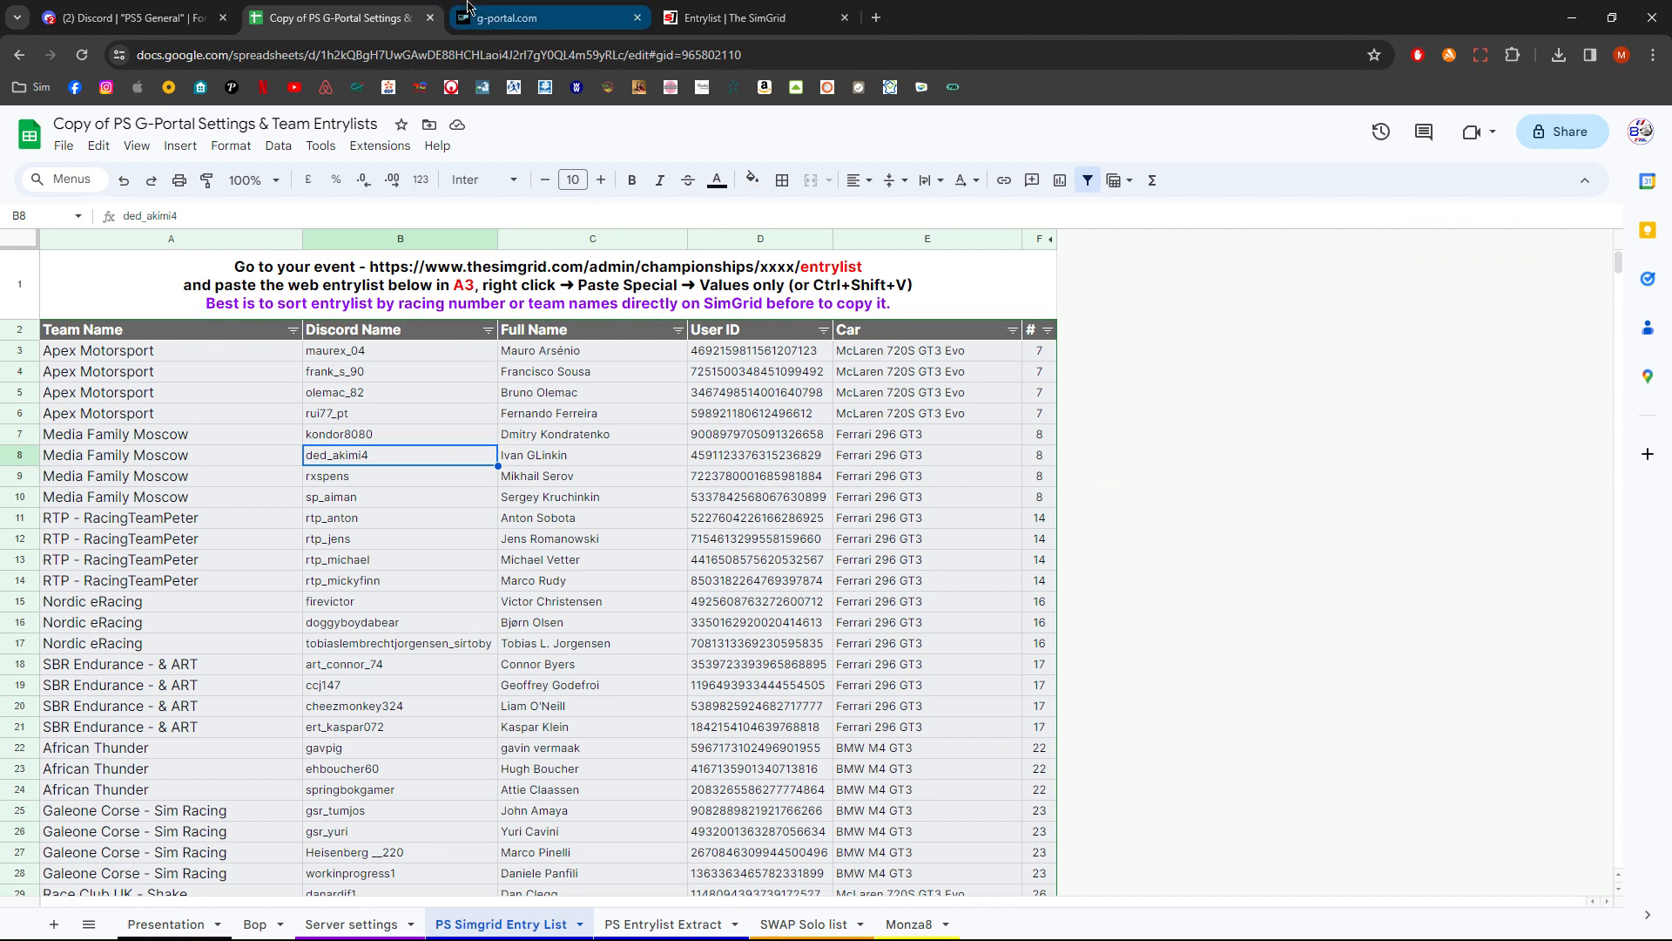
click(756, 19)
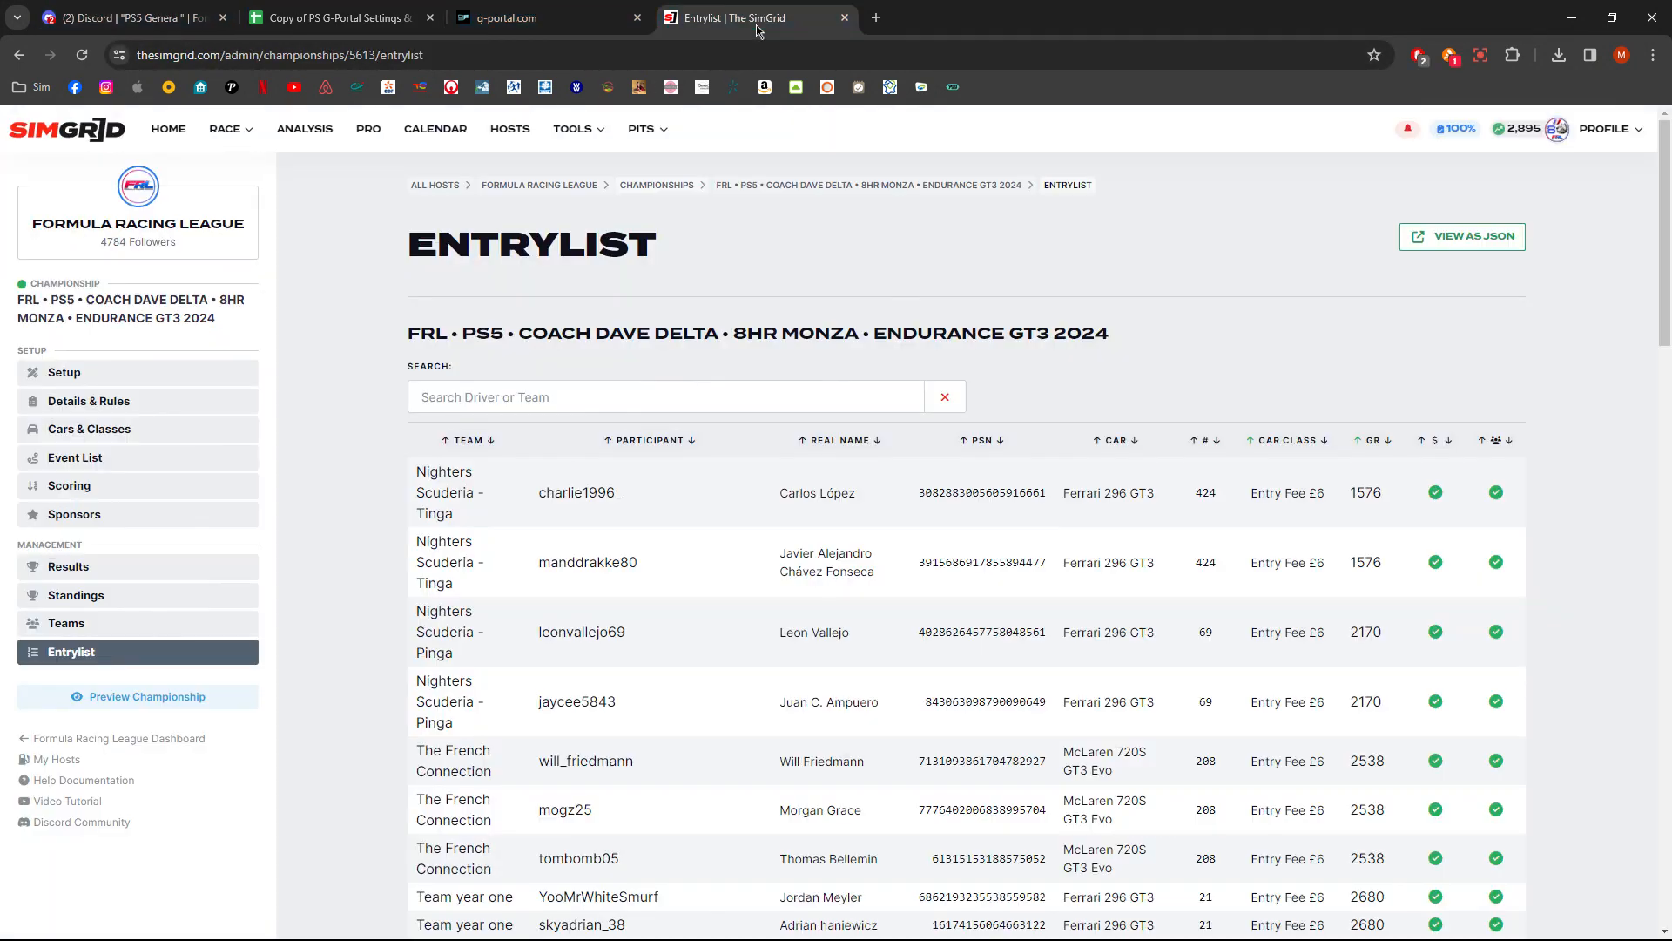
- Sort the entrylist by car number ascending and select every entry row of the table
click(1194, 440)
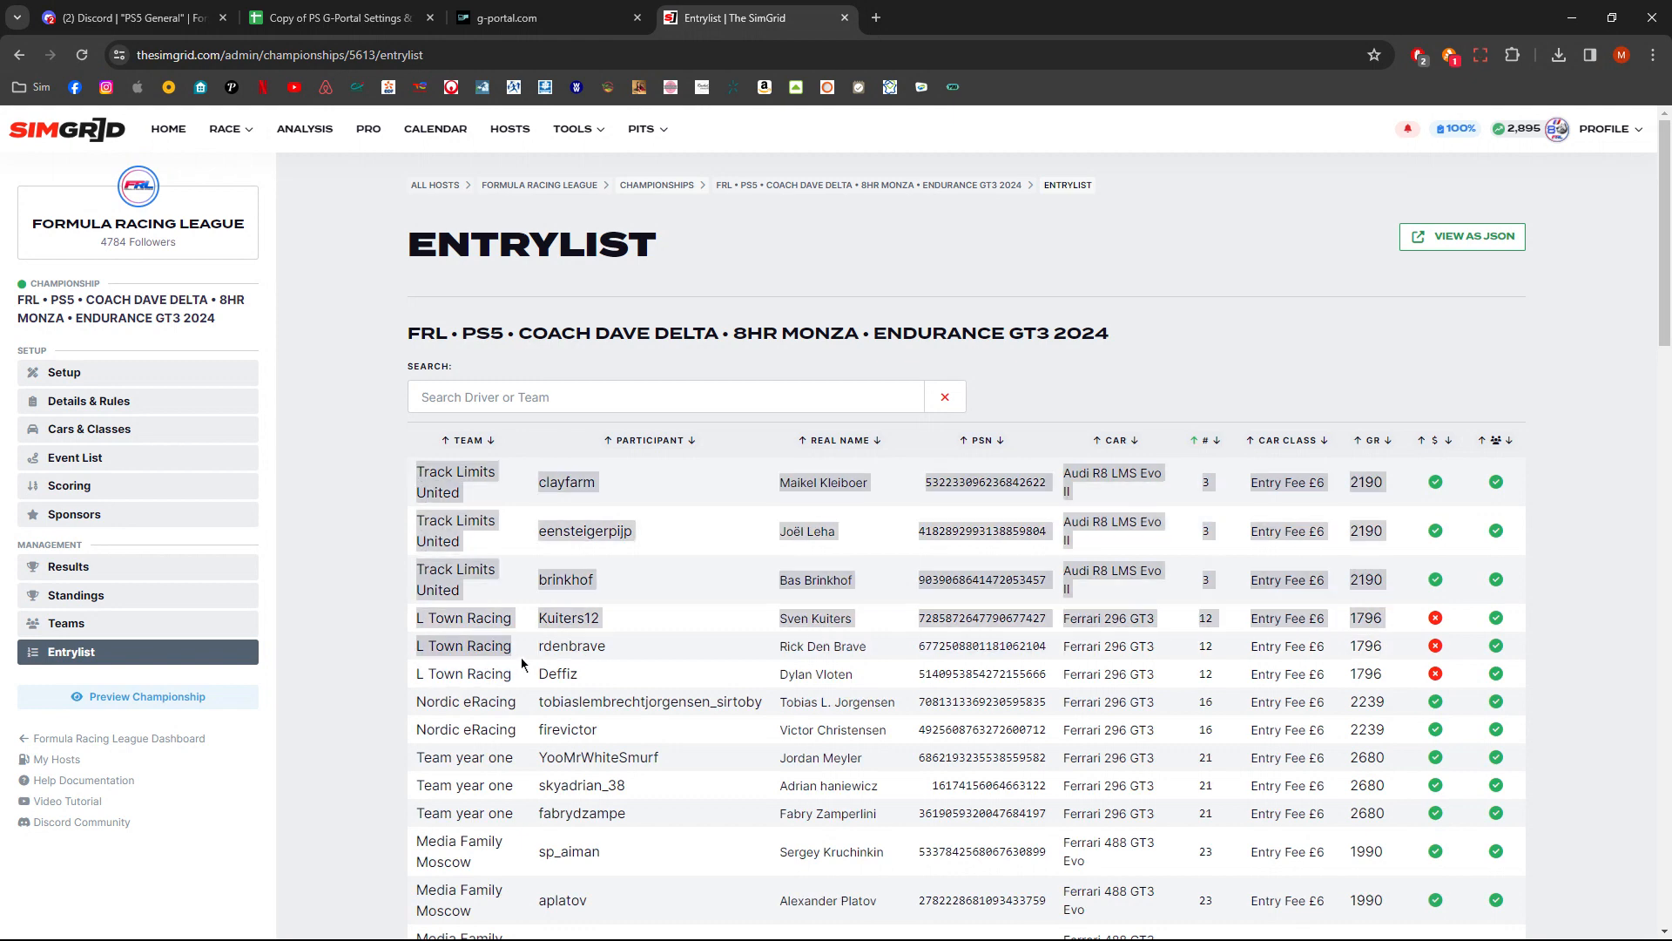
drag(417, 470, 1572, 449)
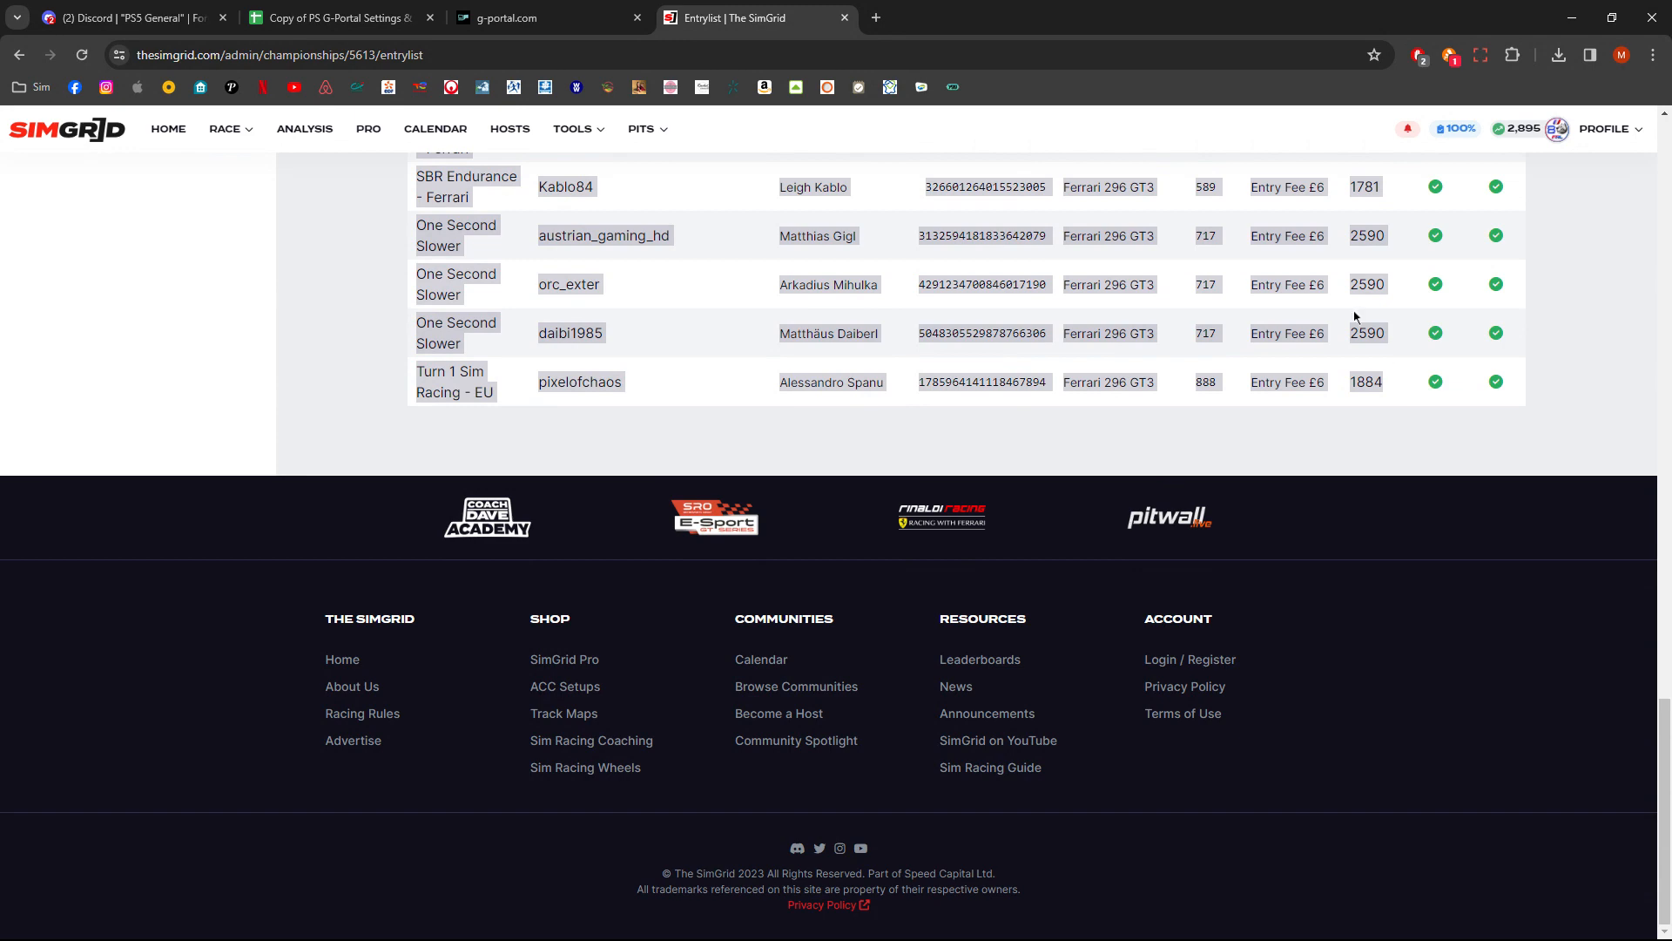
- Paste the copied SimGrid entrylist as values only into cell A3 of the PS Simgrid Entry List sheet
click(379, 19)
click(166, 349)
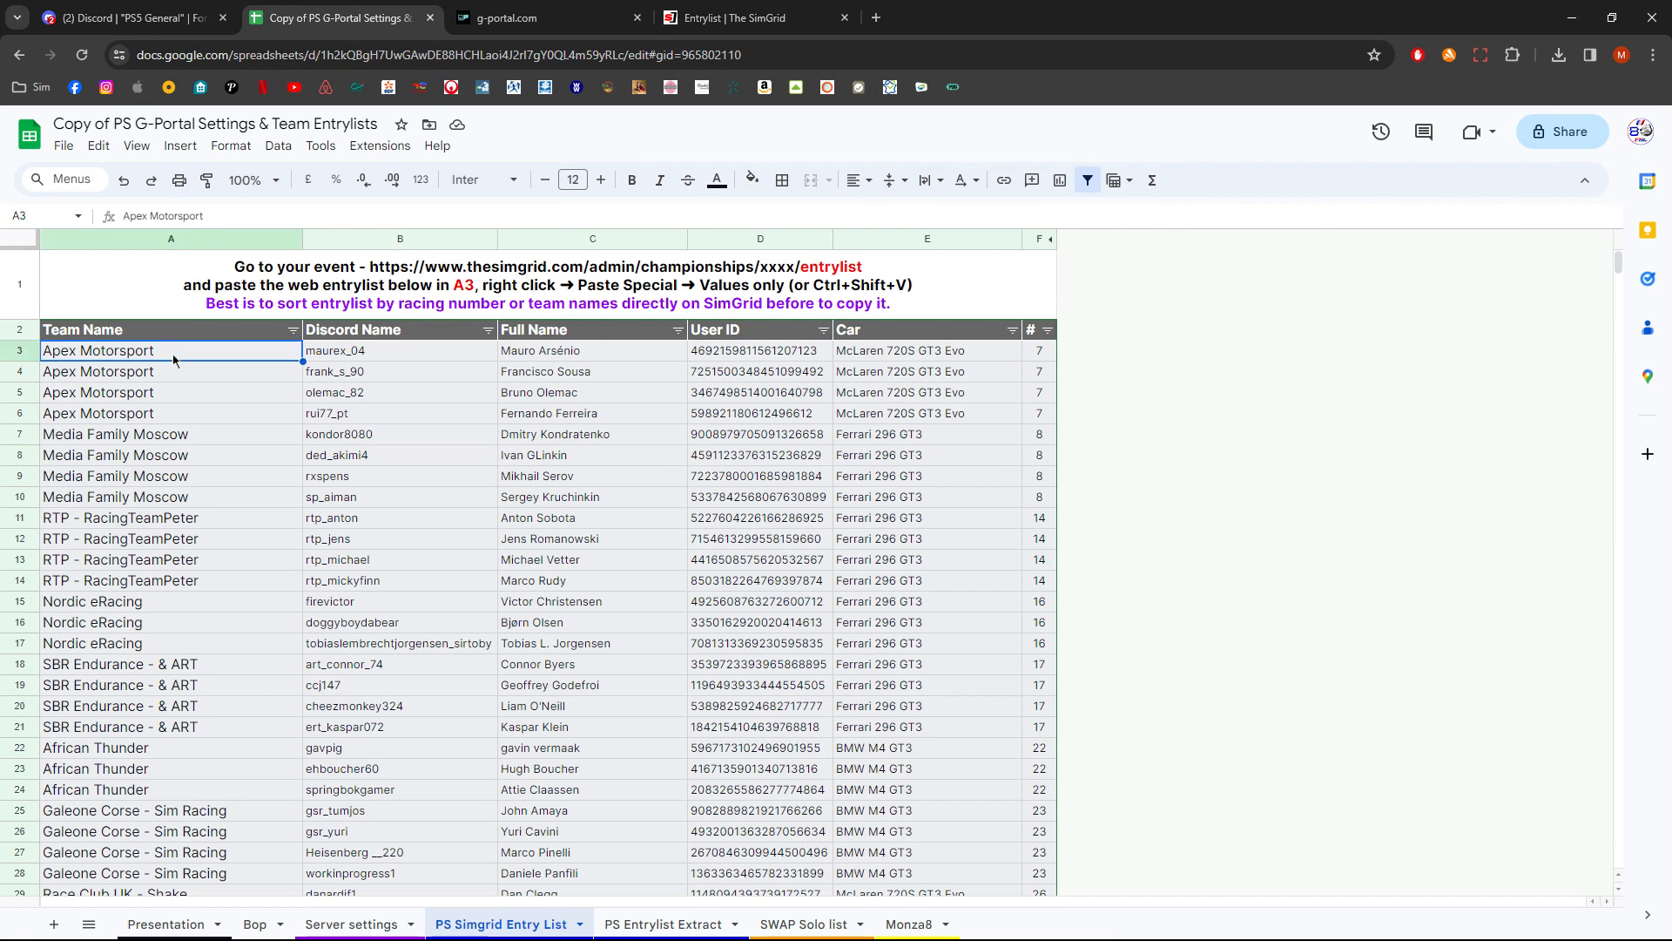
right_click(174, 359)
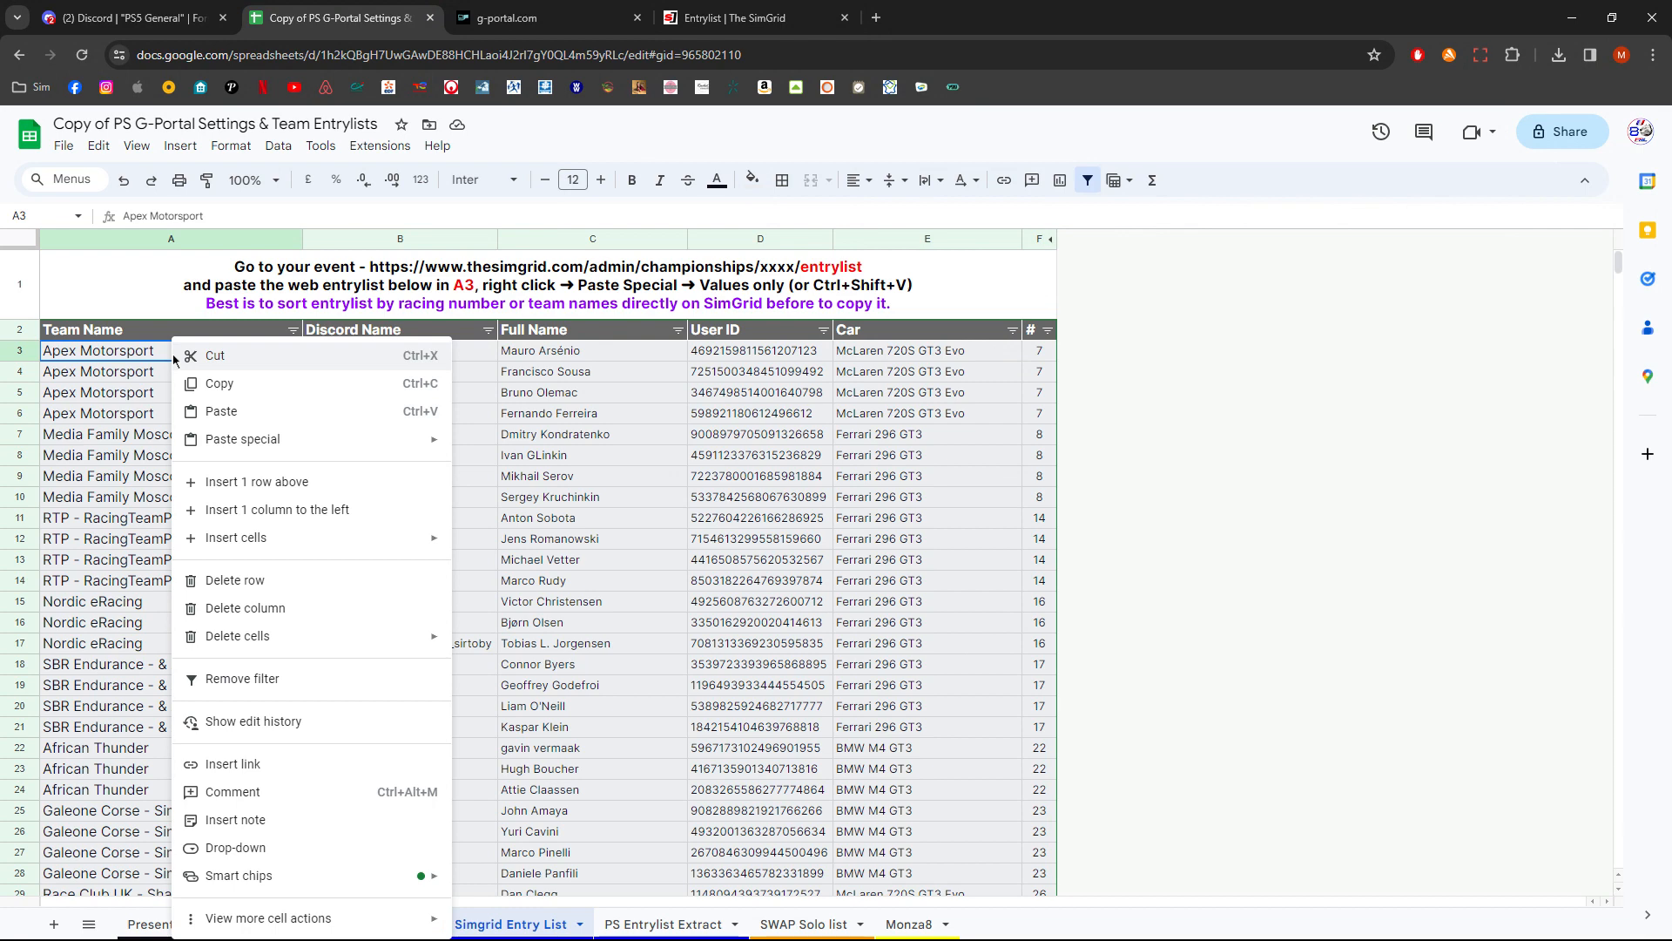
mouse_move(309, 452)
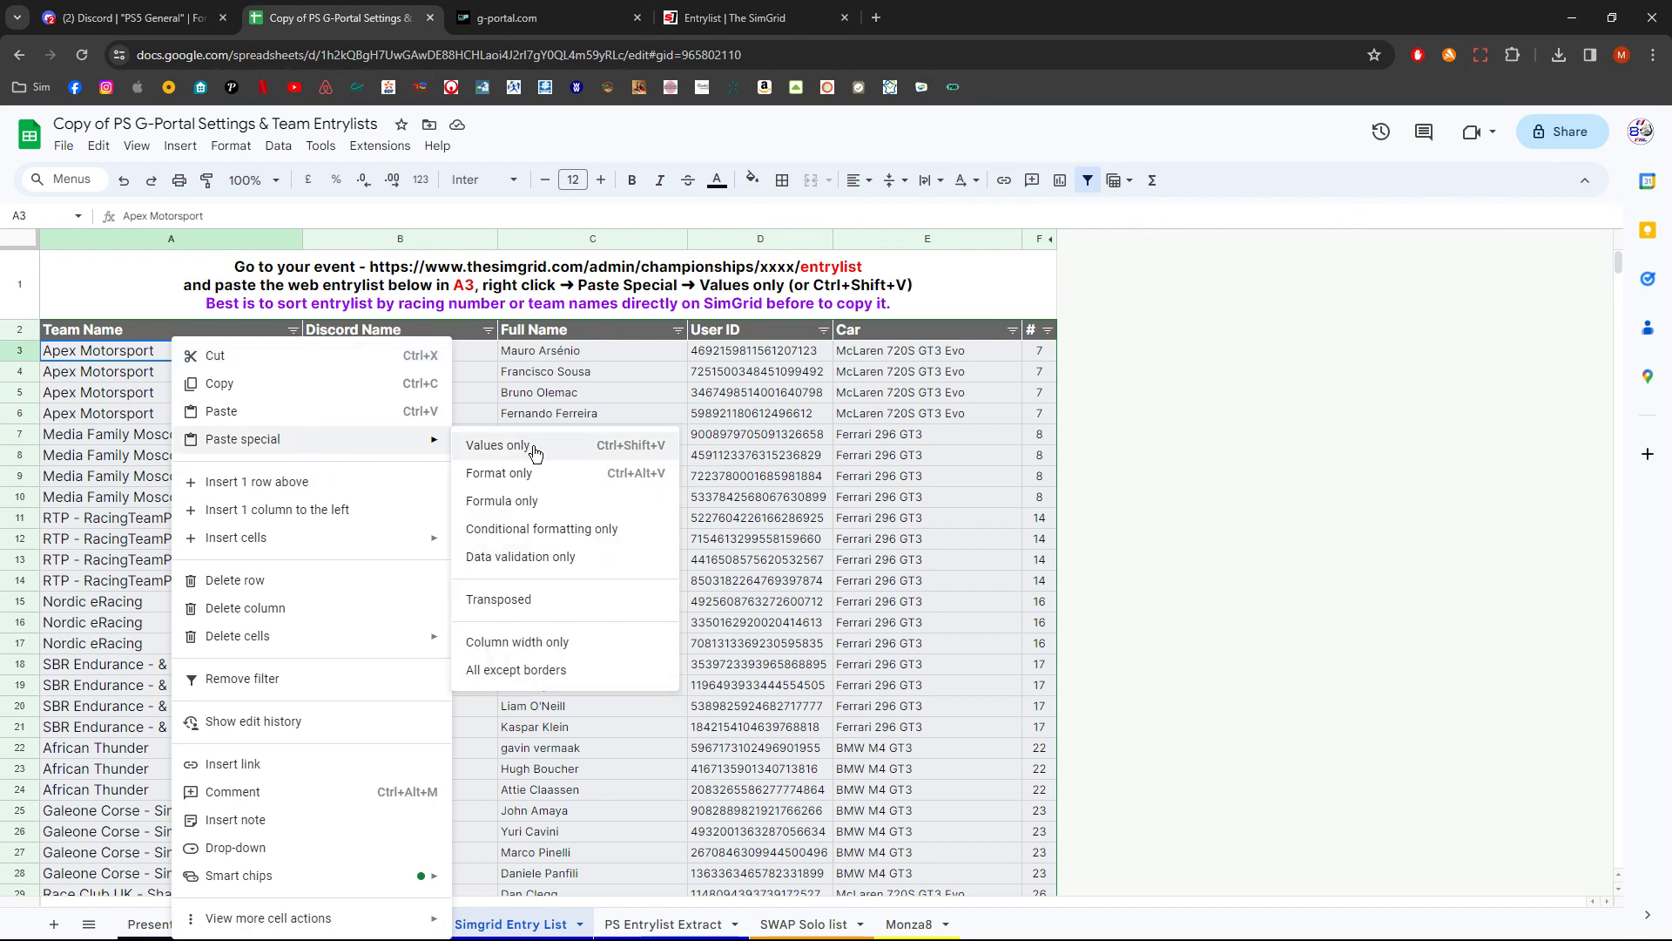
key(Escape)
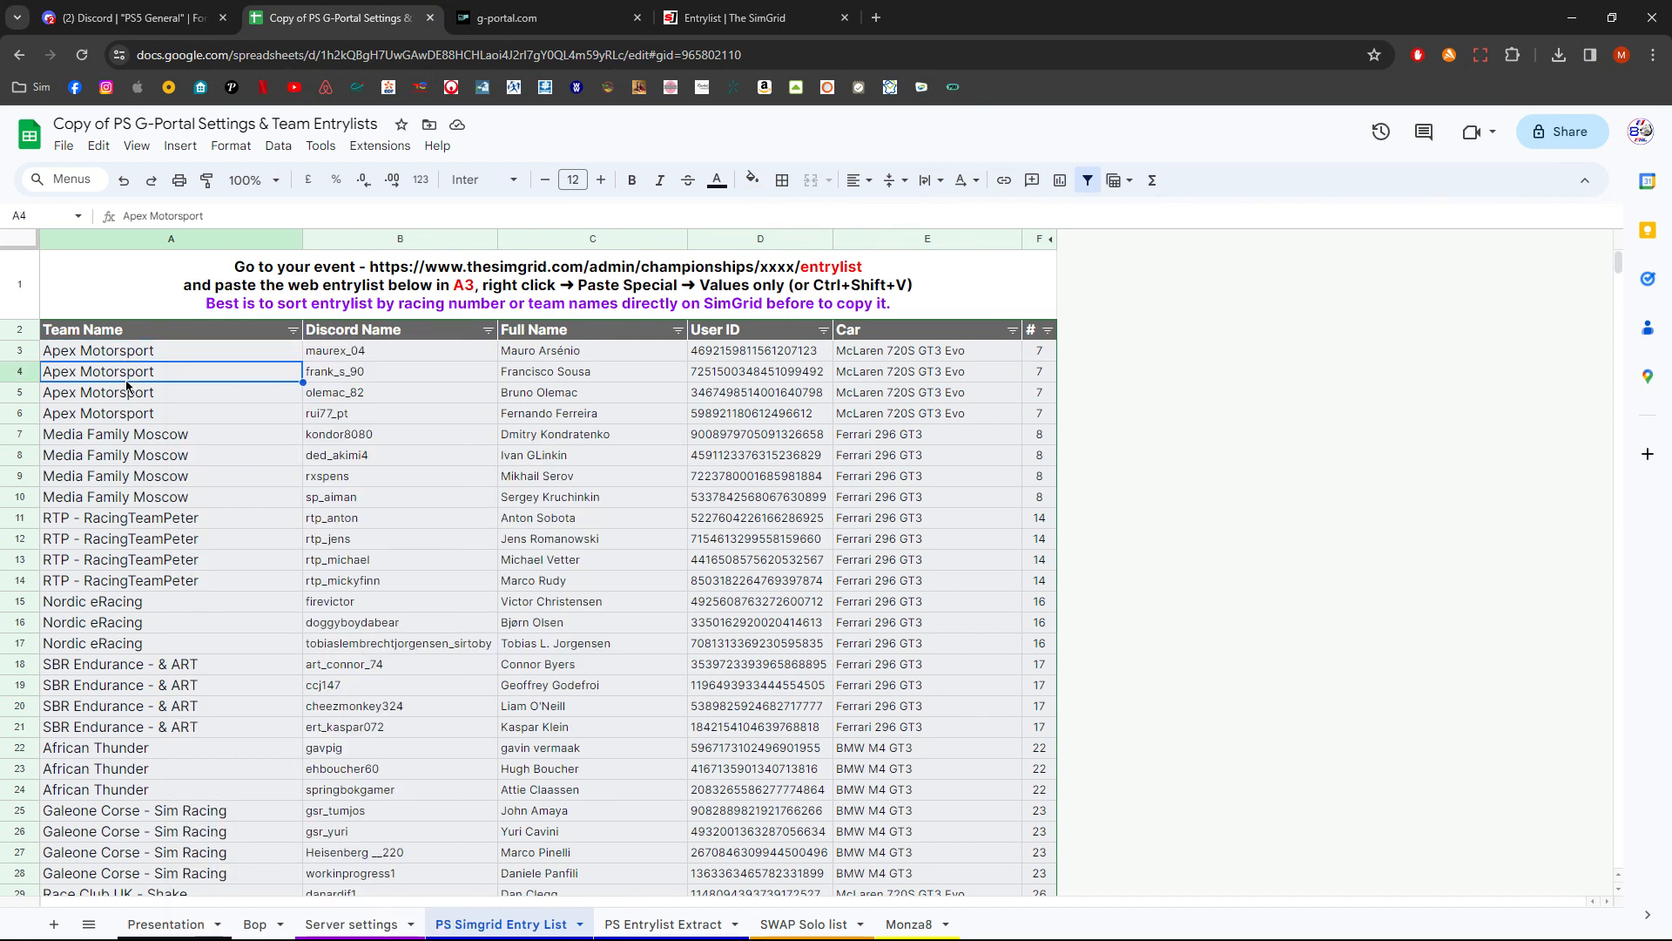
right_click(231, 361)
mouse_move(394, 446)
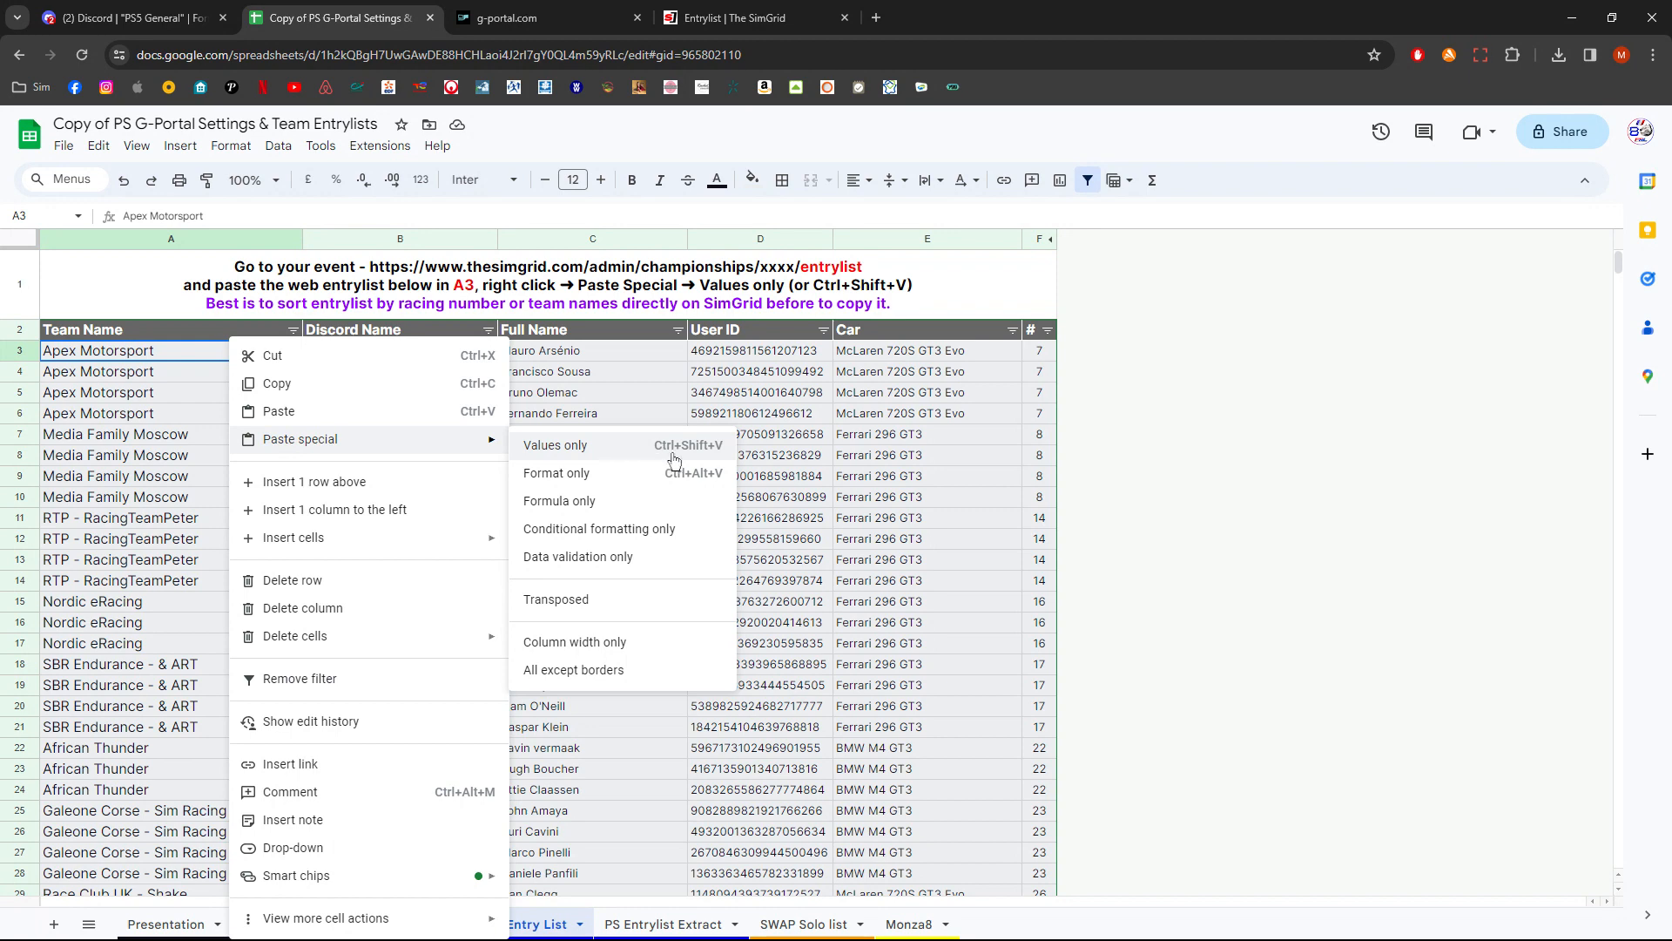
click(196, 393)
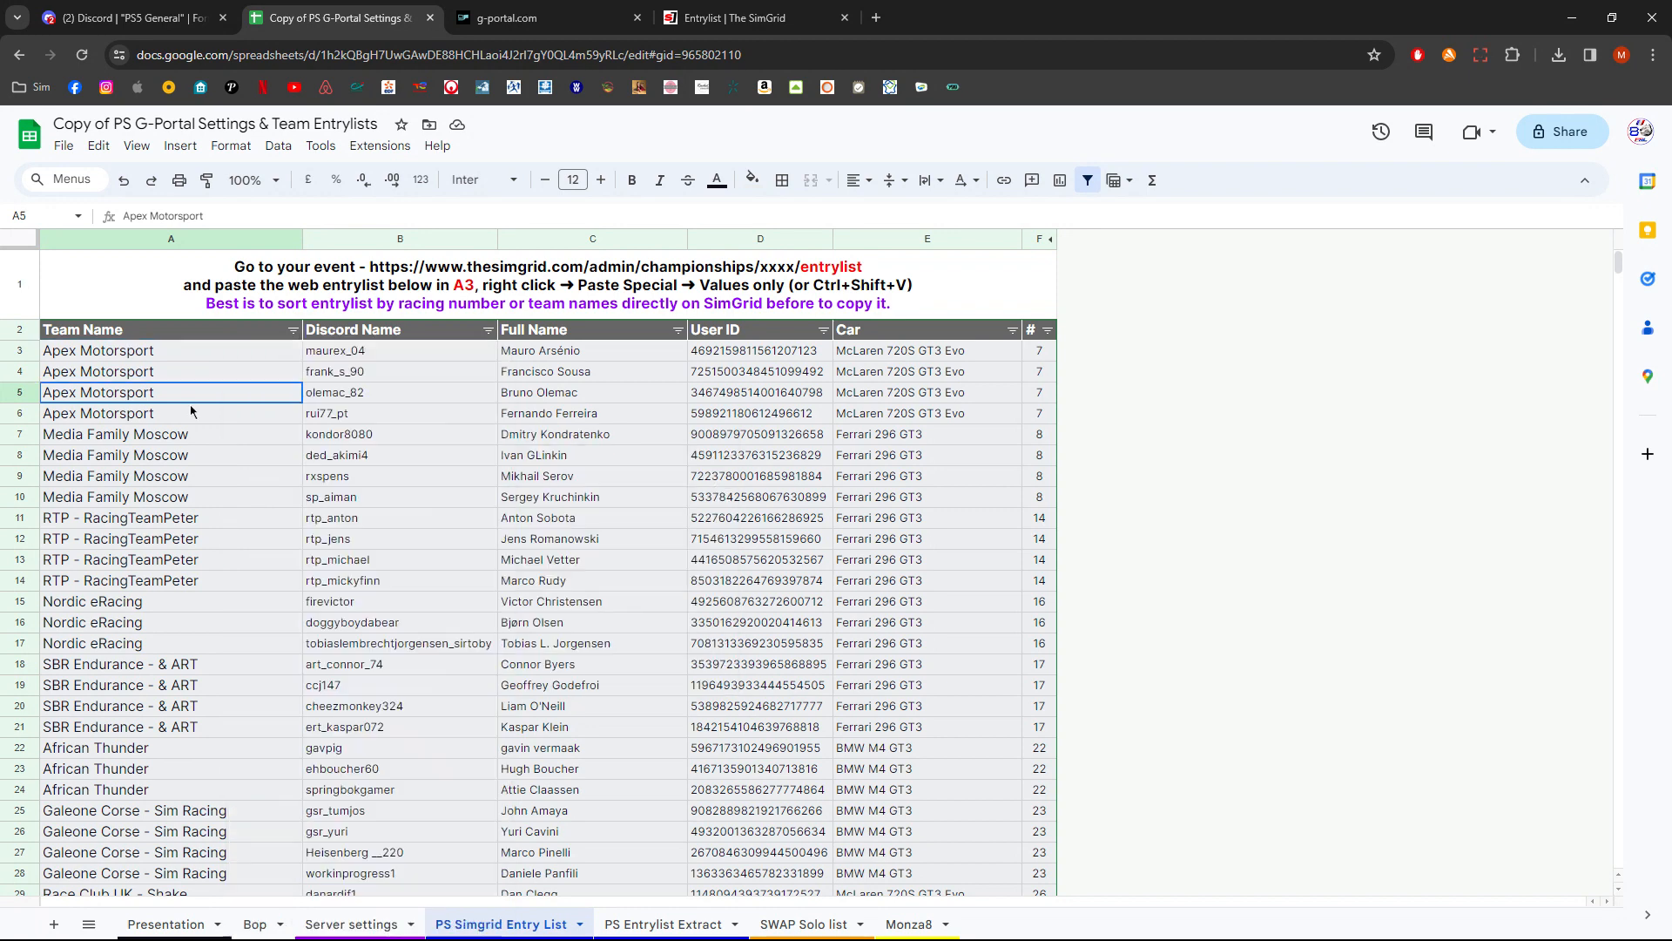
click(190, 359)
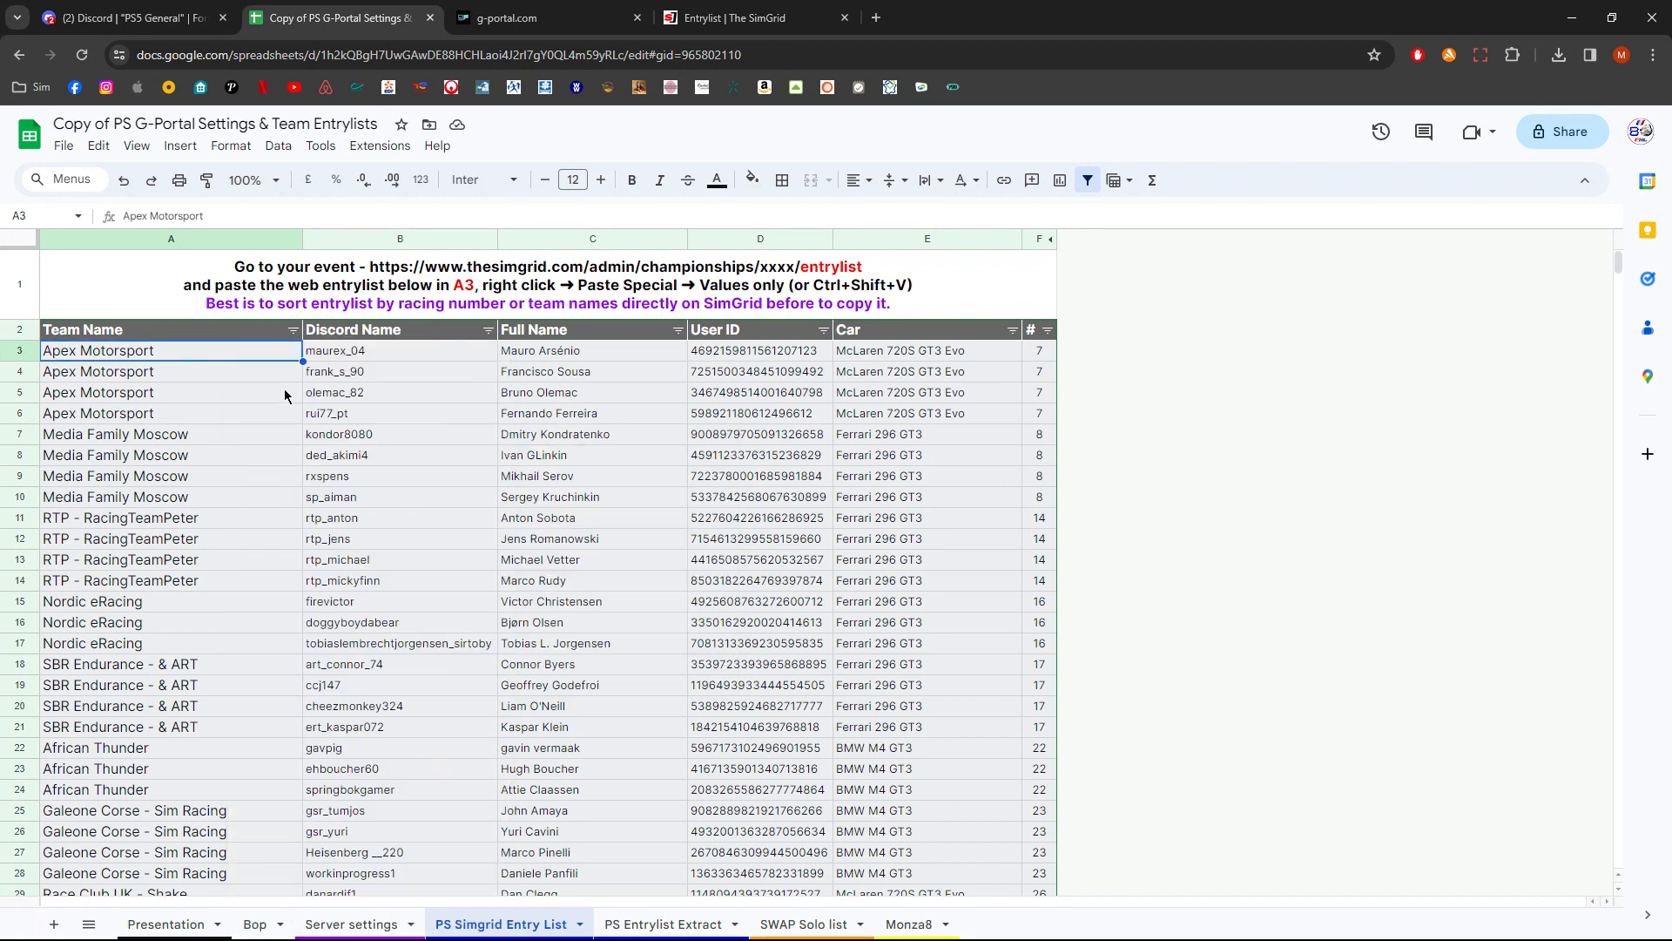
key(ctrl+shift+v)
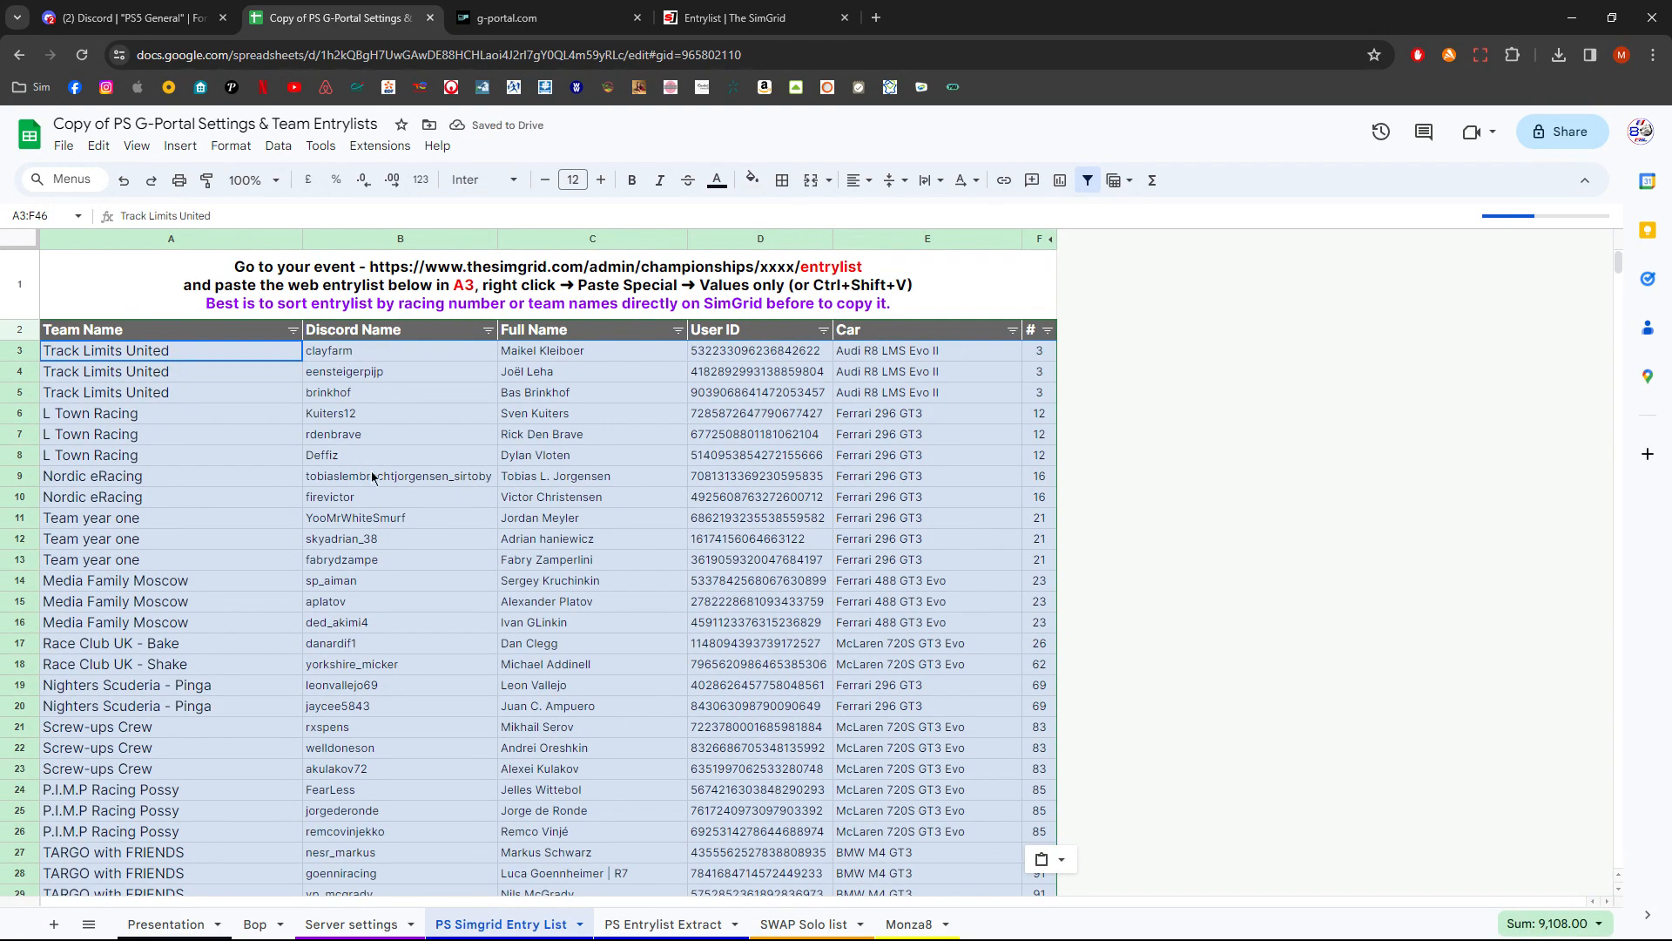
- Clear the leftover old entry rows from row 47 to row 134 below the pasted entrylist
scroll(375, 494, down, 3)
scroll(375, 495, down, 8)
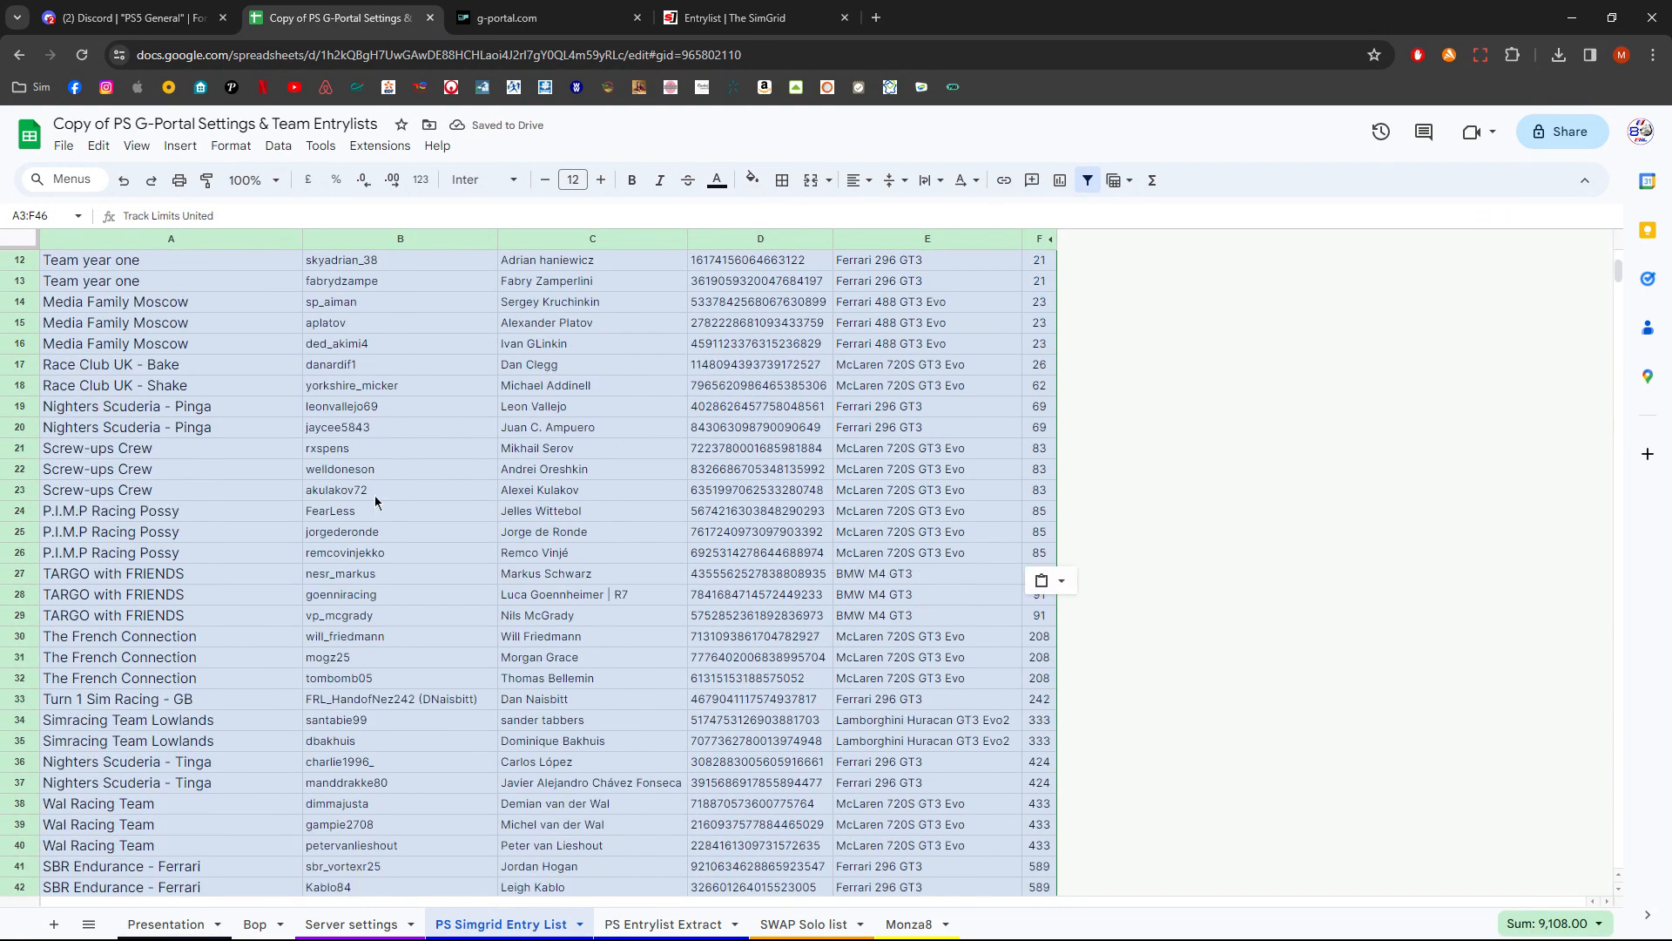
scroll(374, 495, down, 2)
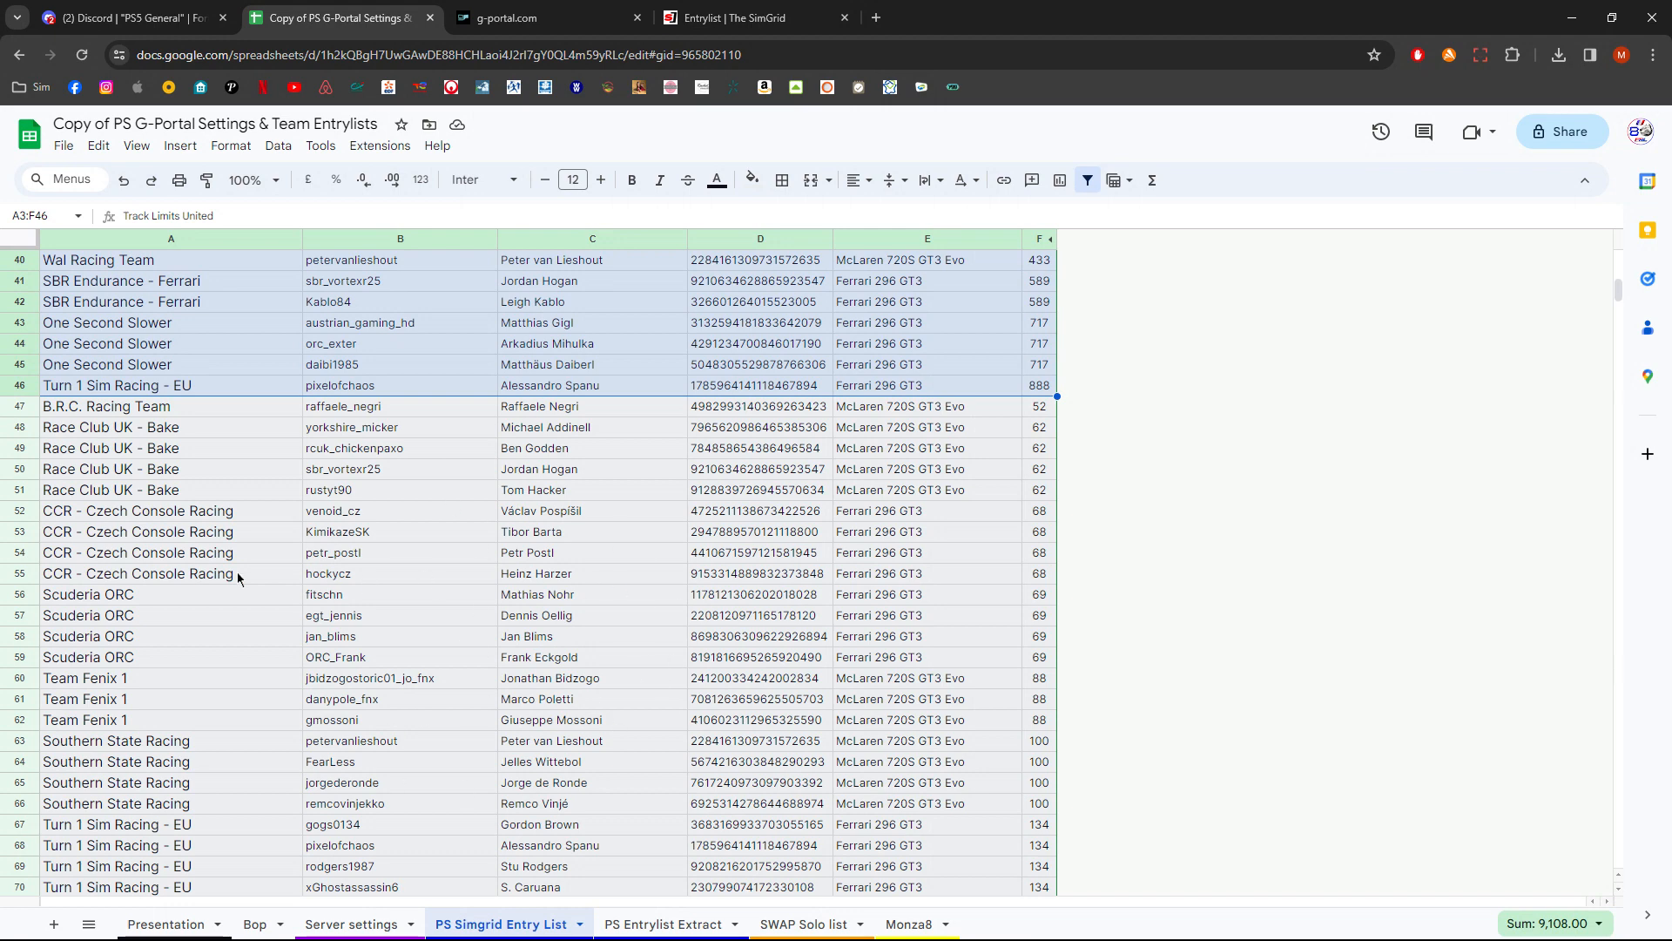
drag(223, 407, 1043, 409)
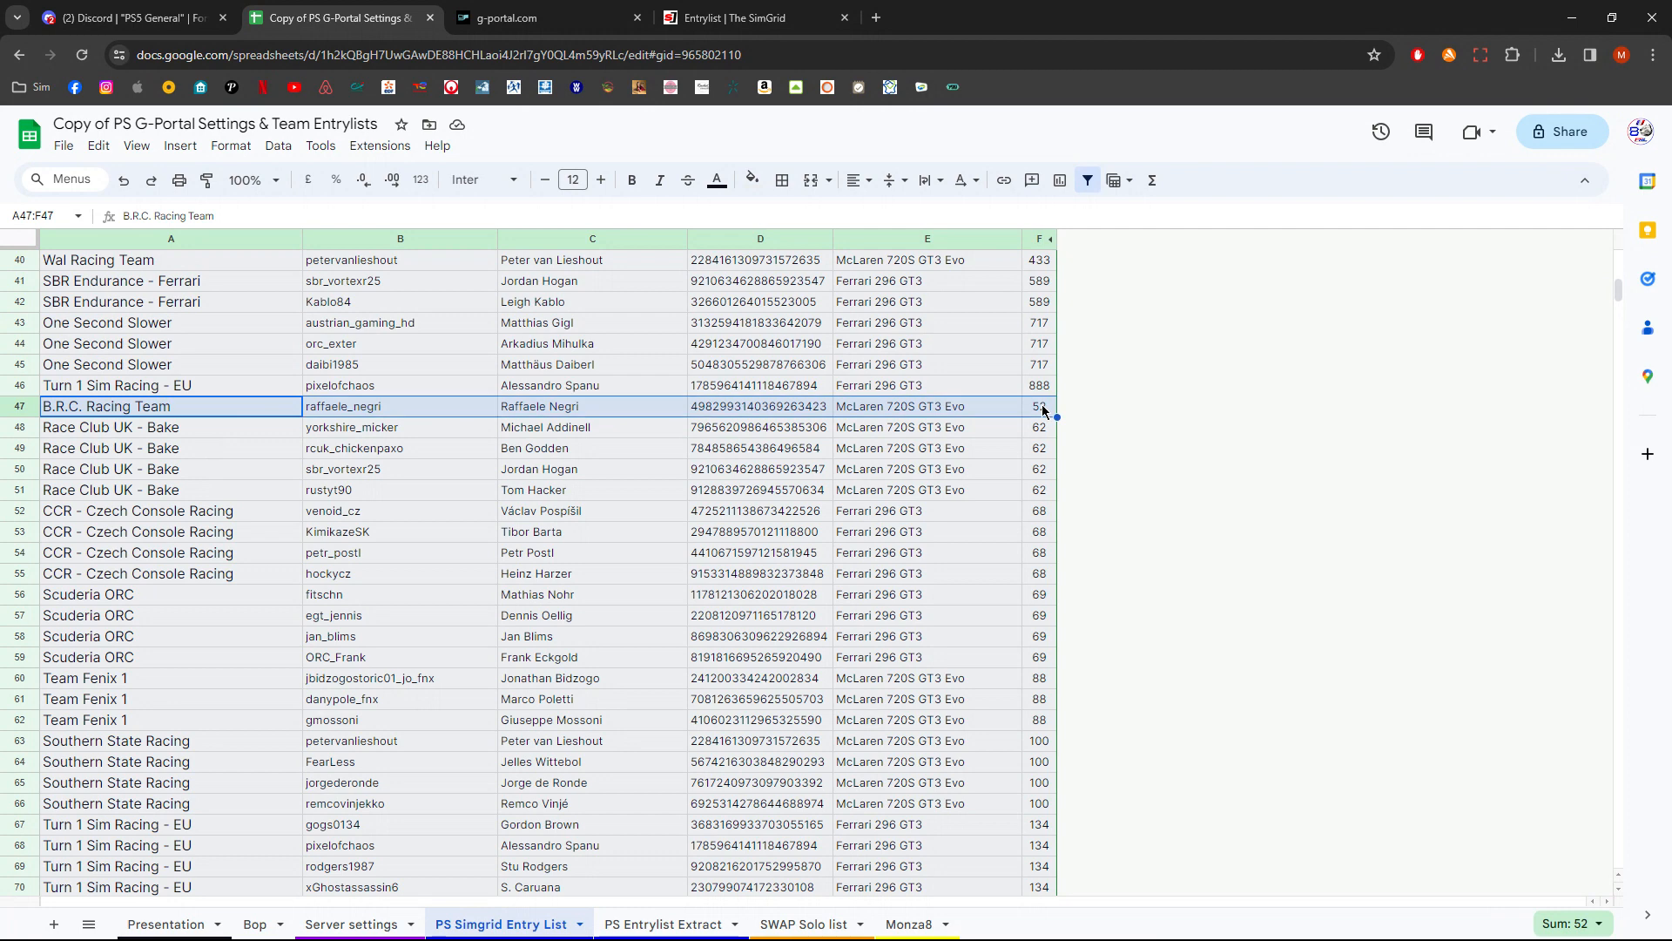
key(ctrl+shift+Down)
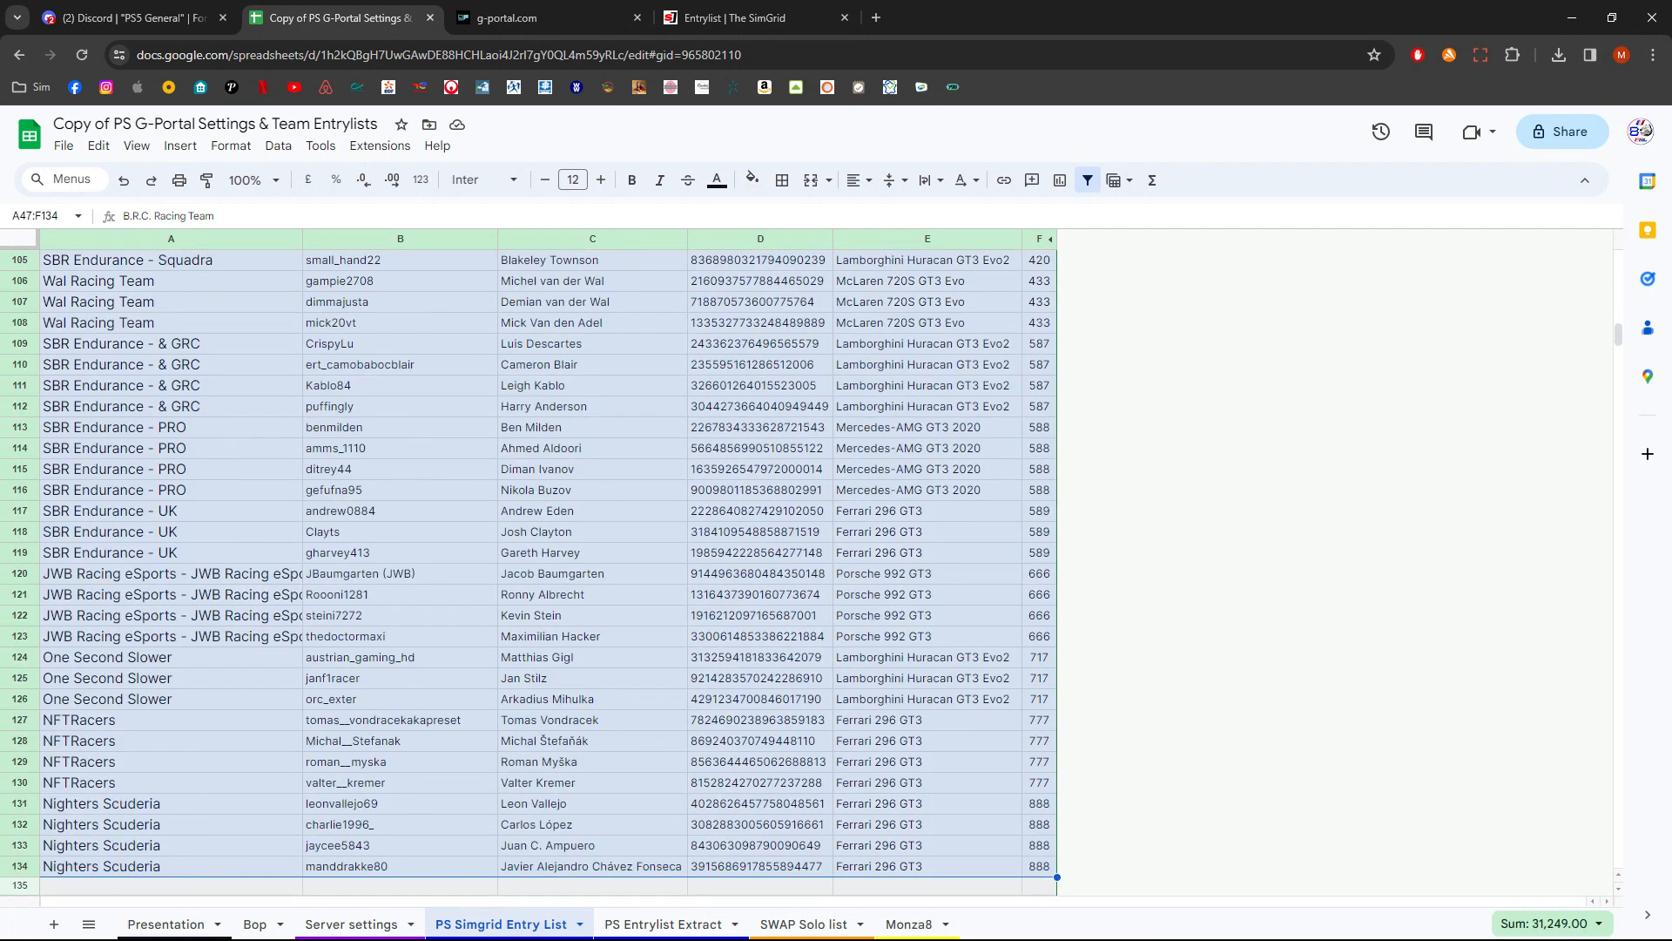
key(Delete)
scroll(877, 580, up, 5)
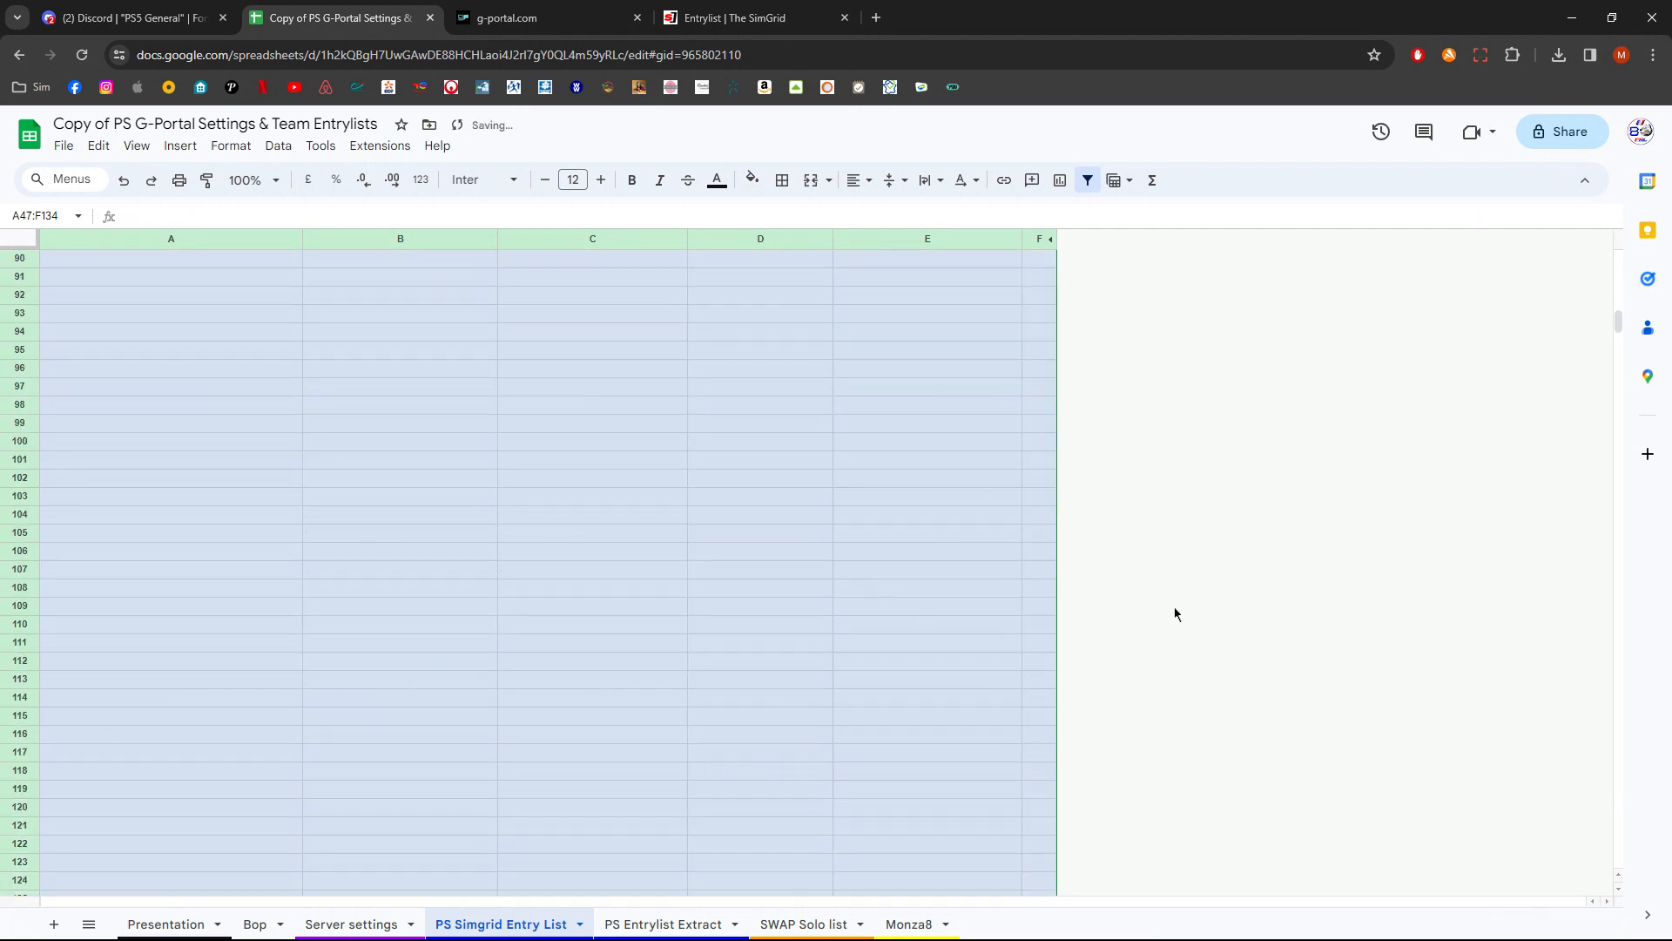
drag(1624, 327, 1624, 265)
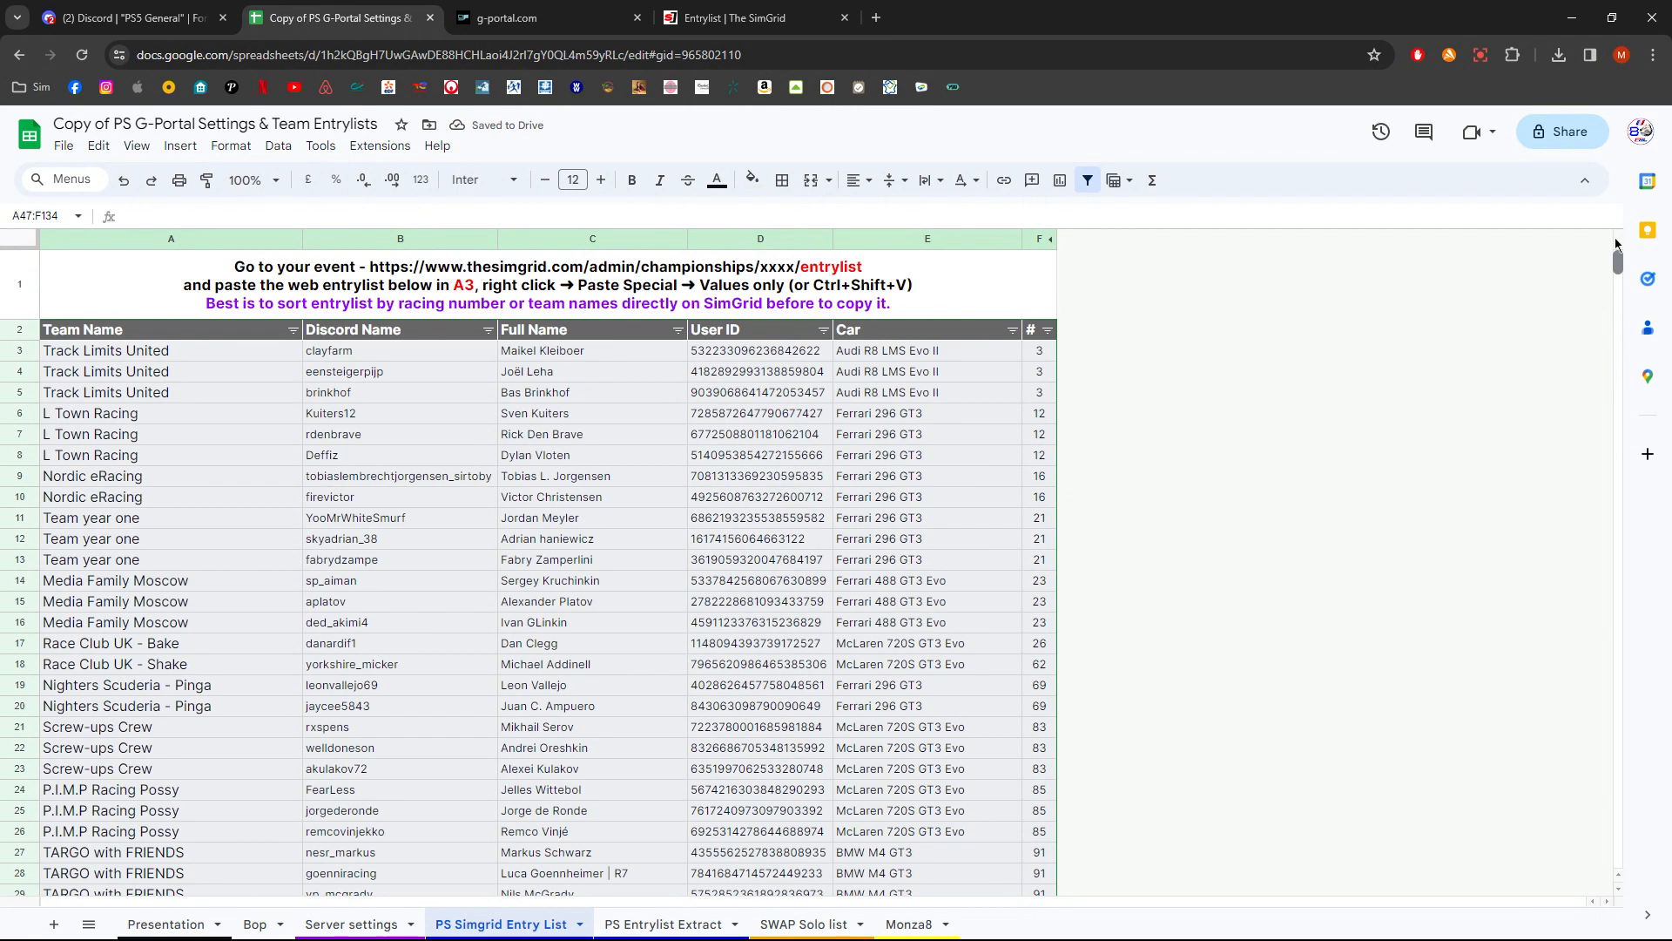
- On the PS Entrylist Extract sheet, delete the contents of column A
click(667, 928)
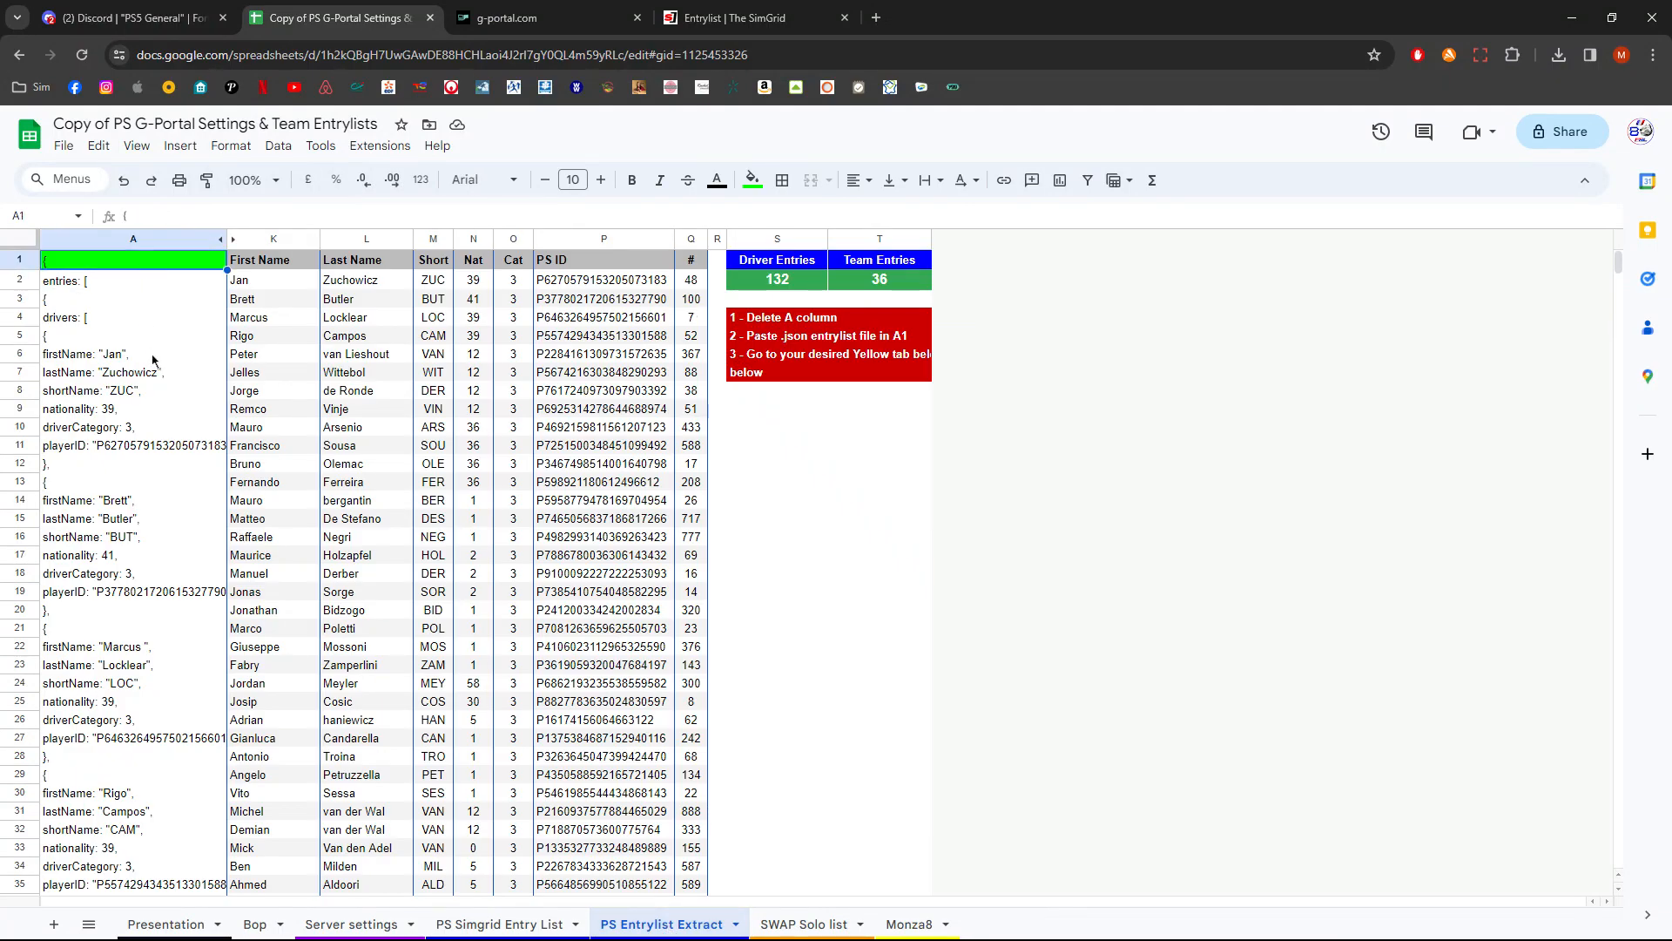
click(163, 244)
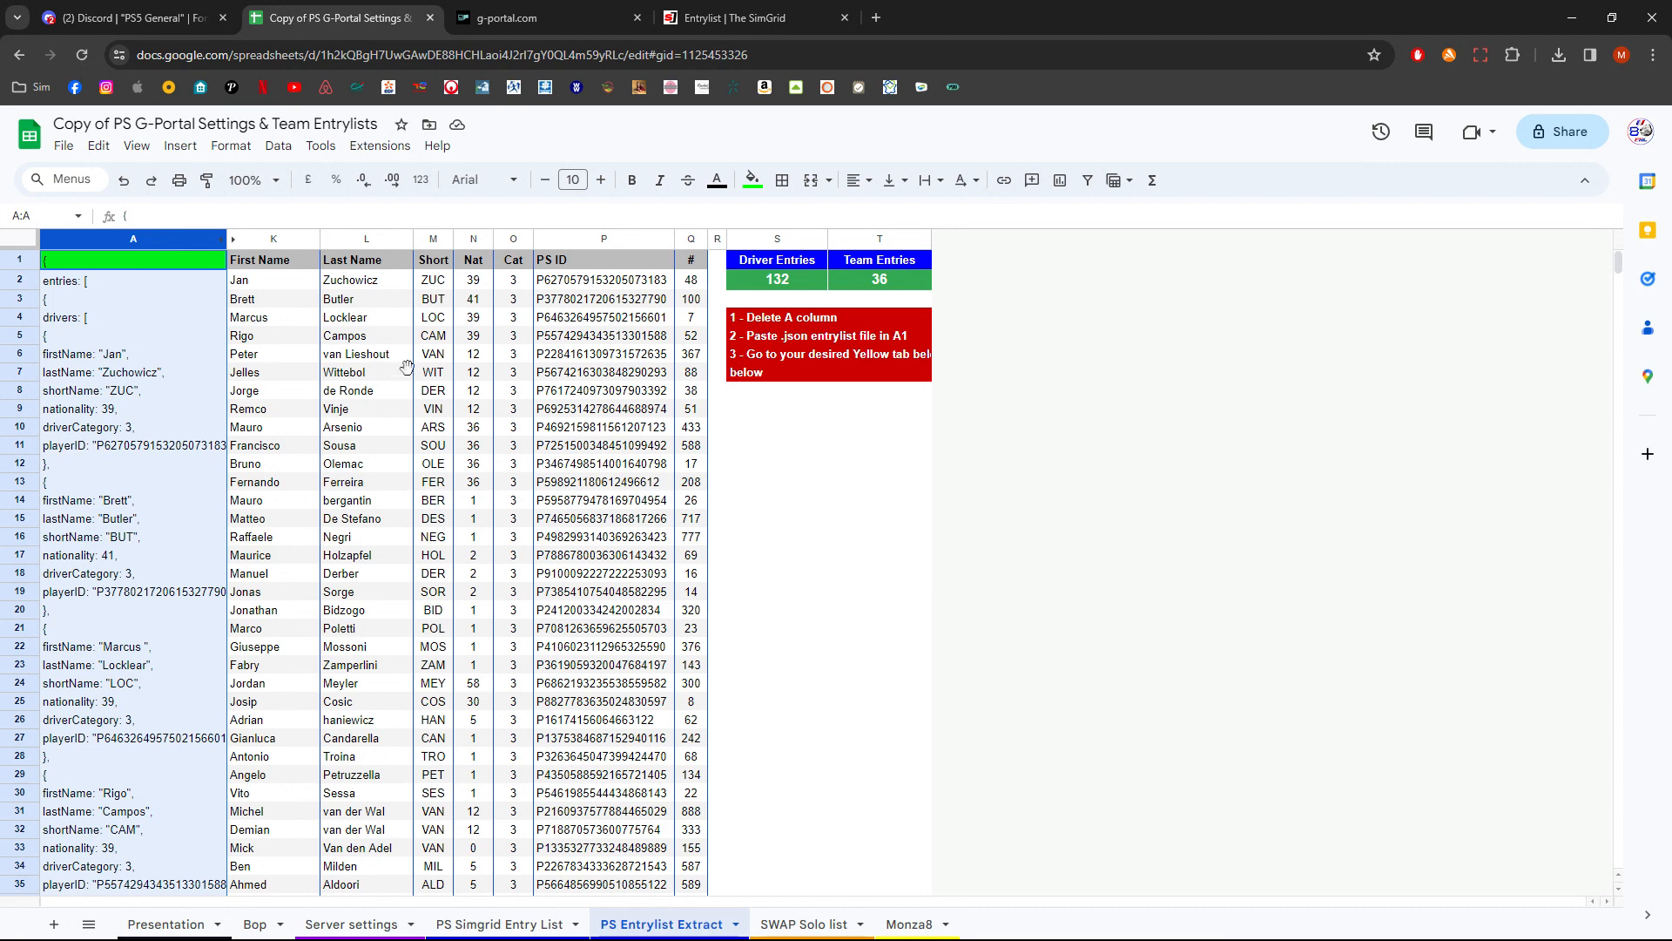
click(270, 339)
click(178, 238)
key(Delete)
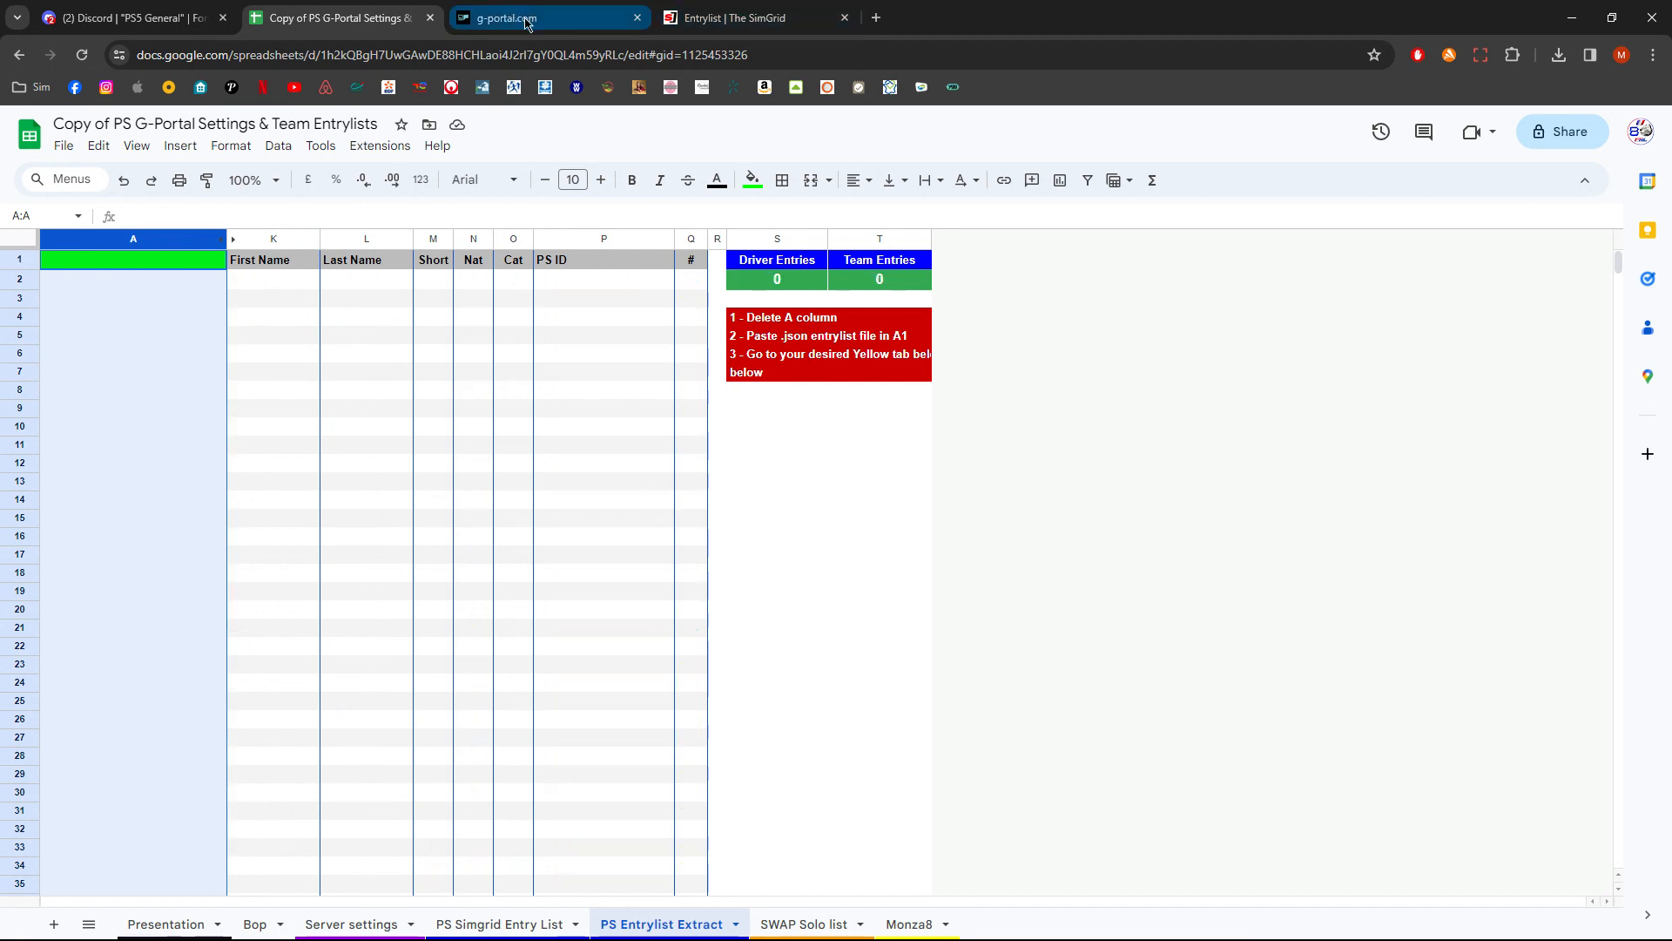
- In SimGrid, open the championship entrylist as JSON
click(740, 18)
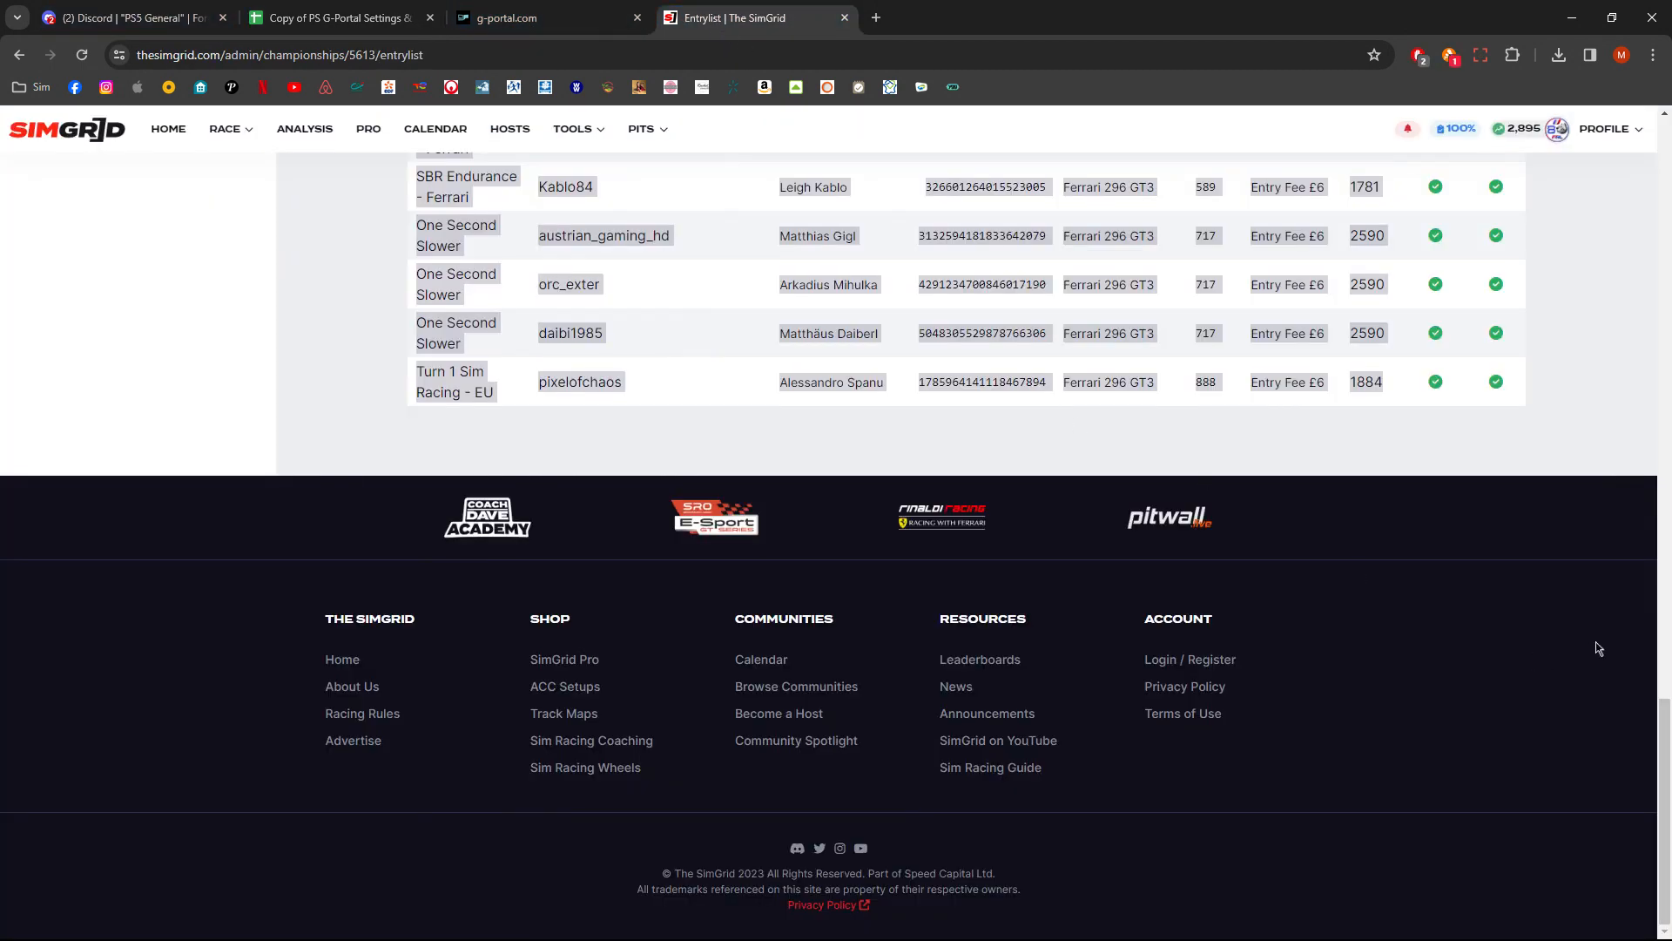
key(Home)
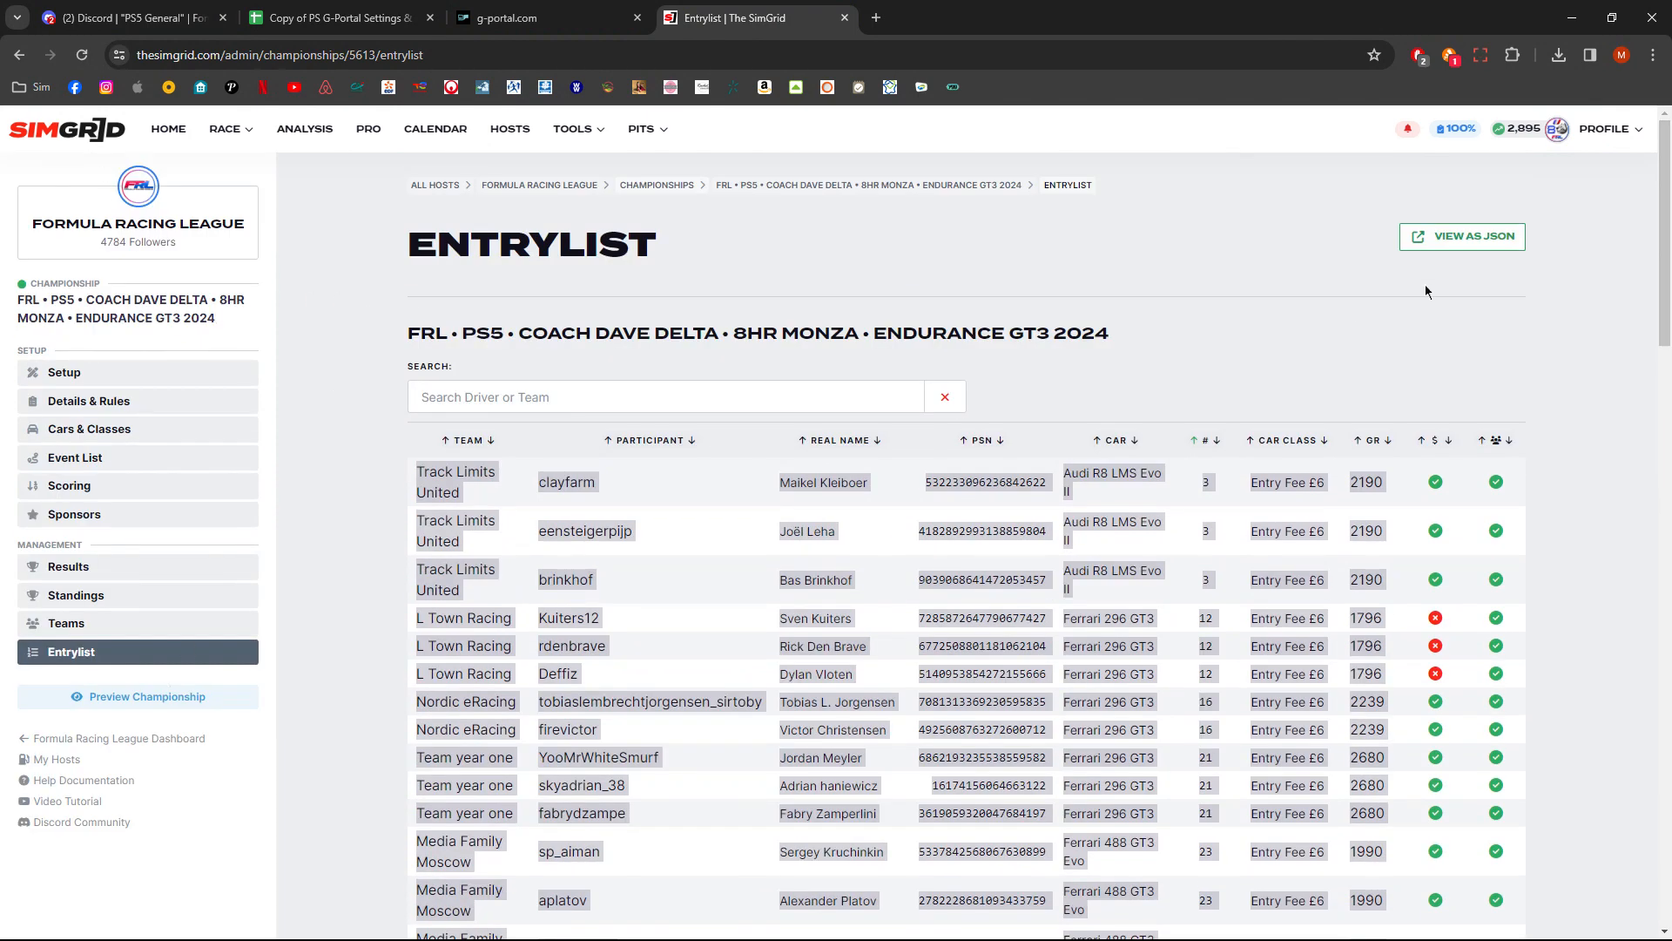
click(1470, 242)
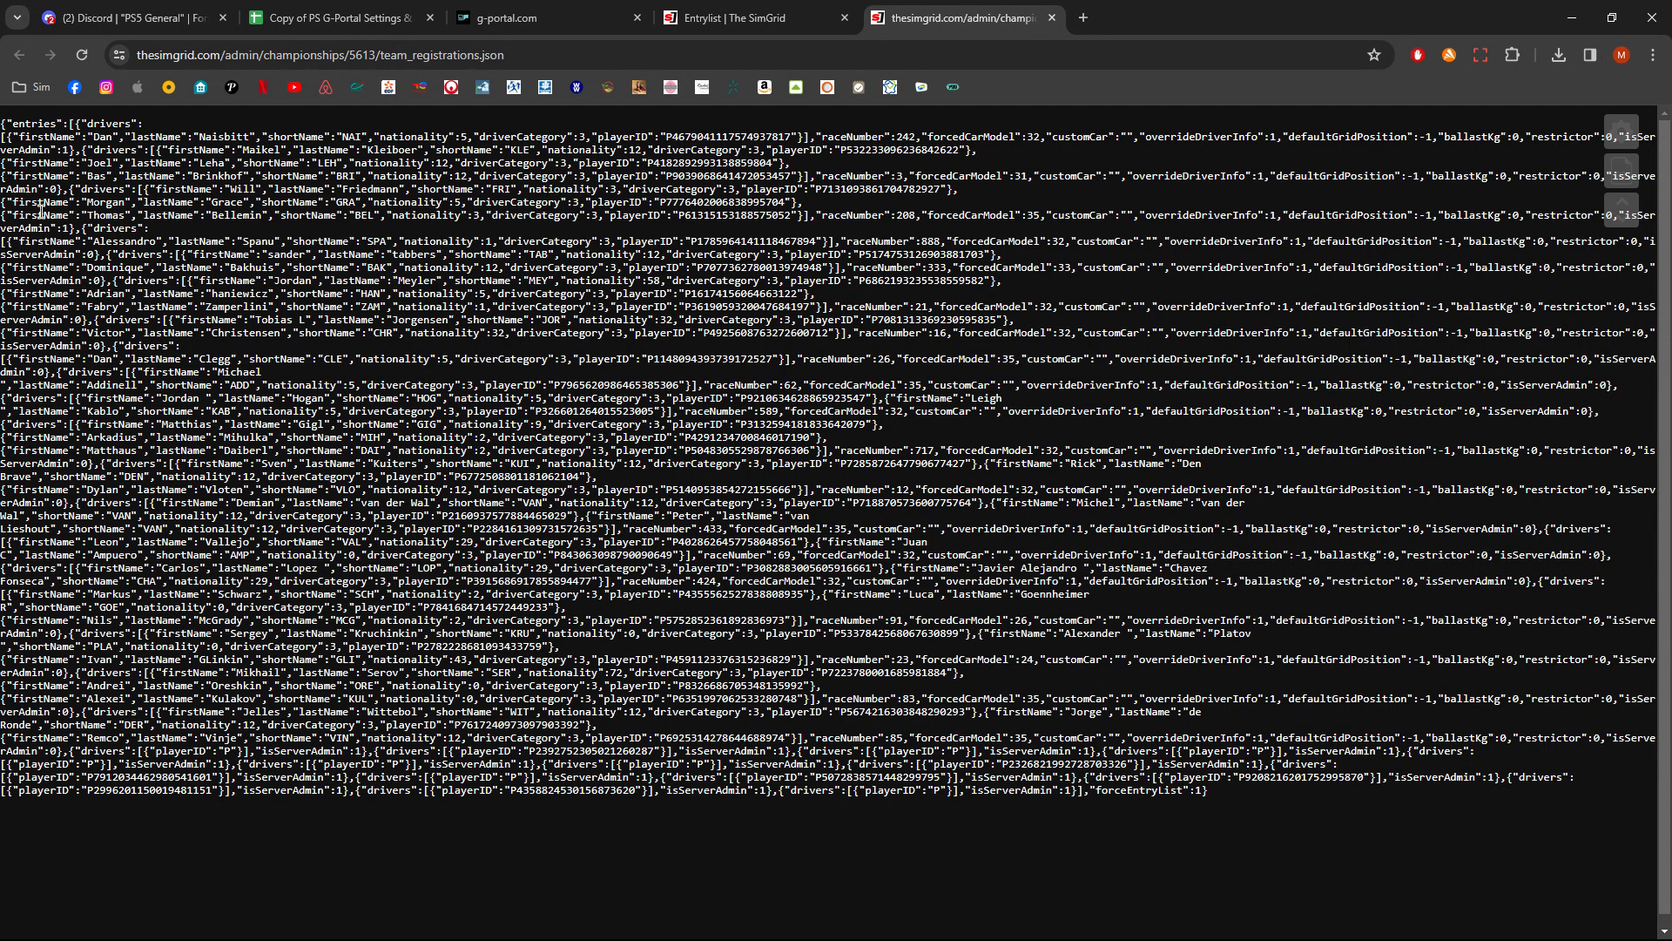
- Switch the JSON page to pretty-print view and select all of its text
drag(2, 123, 1224, 803)
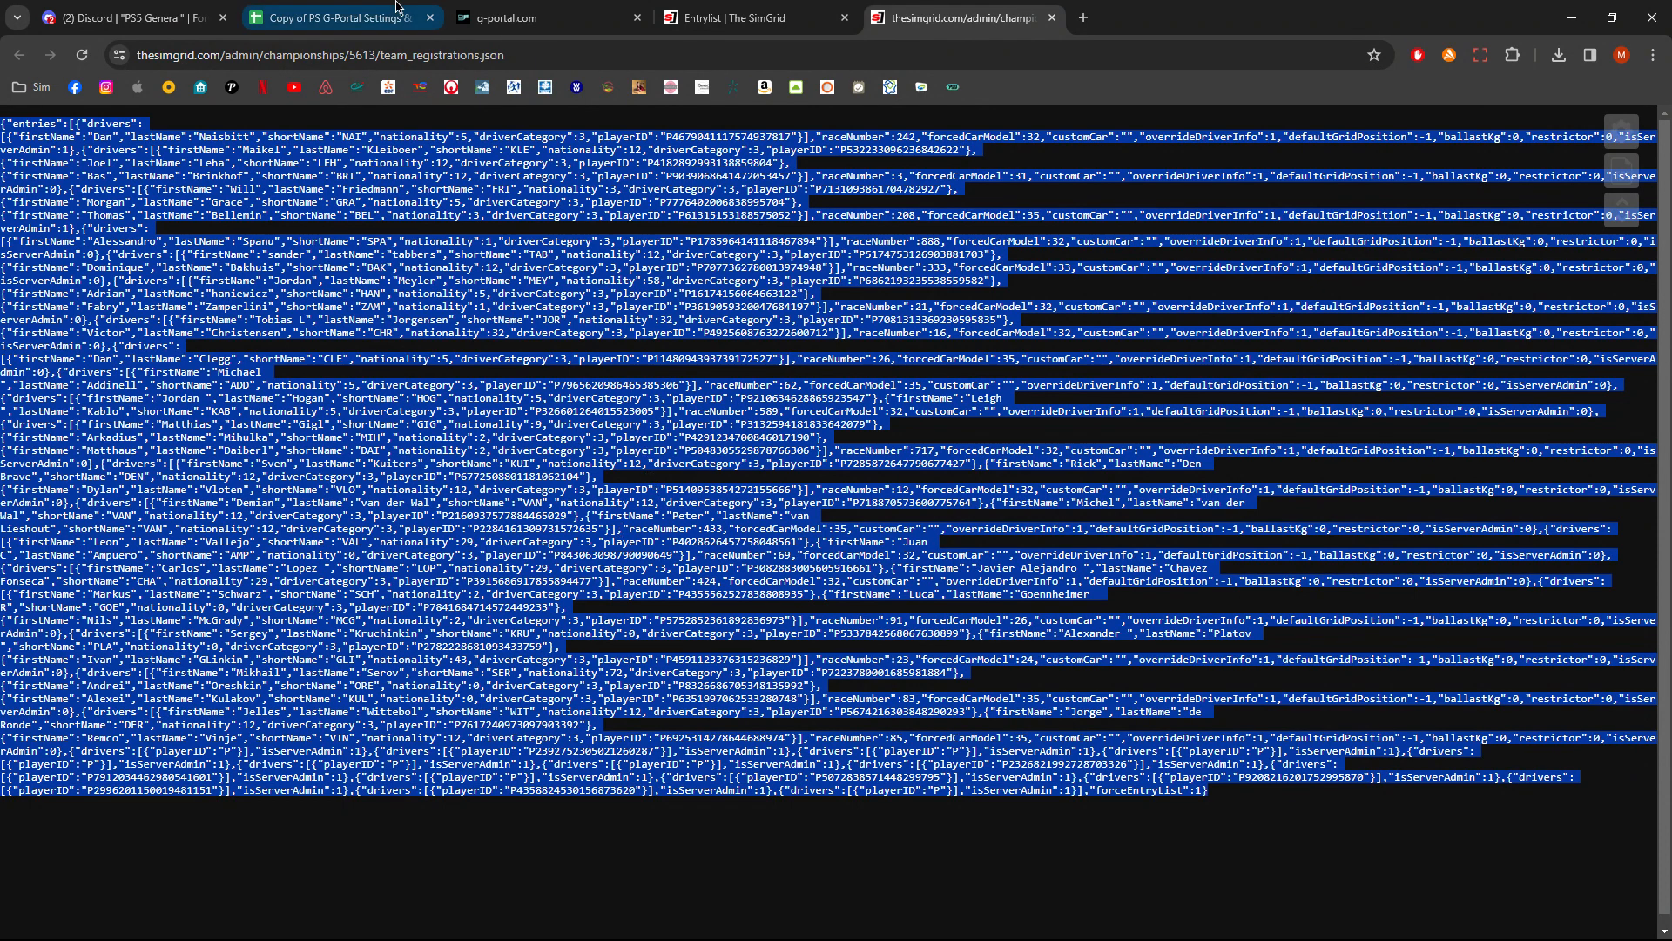
click(366, 17)
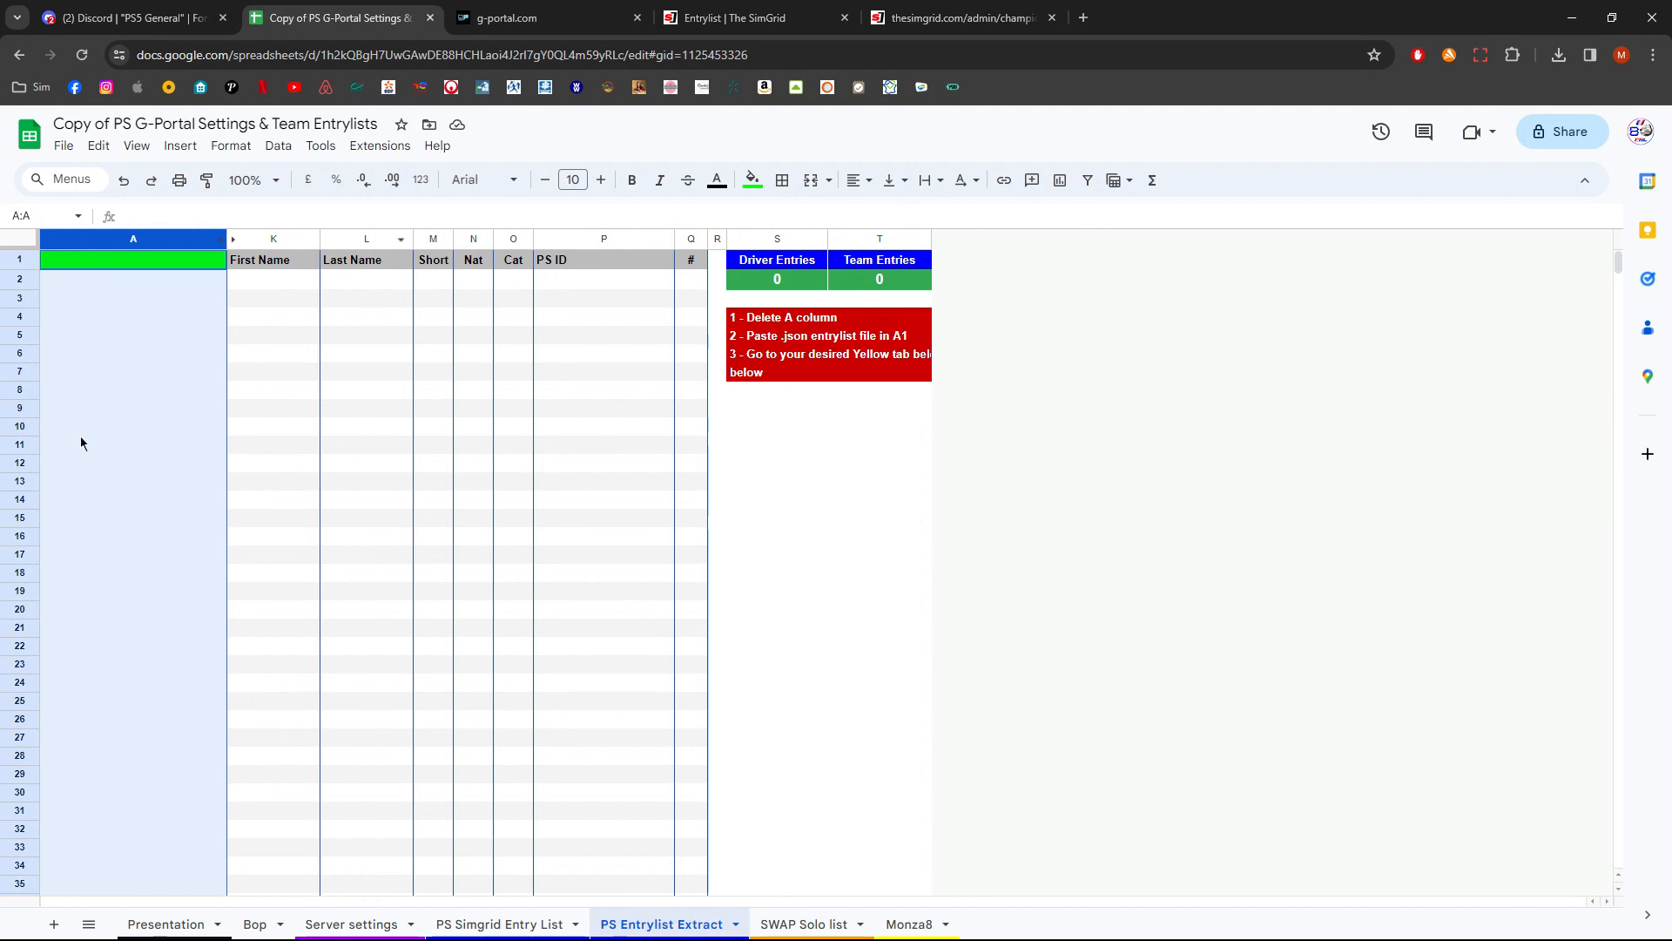
click(908, 19)
click(736, 455)
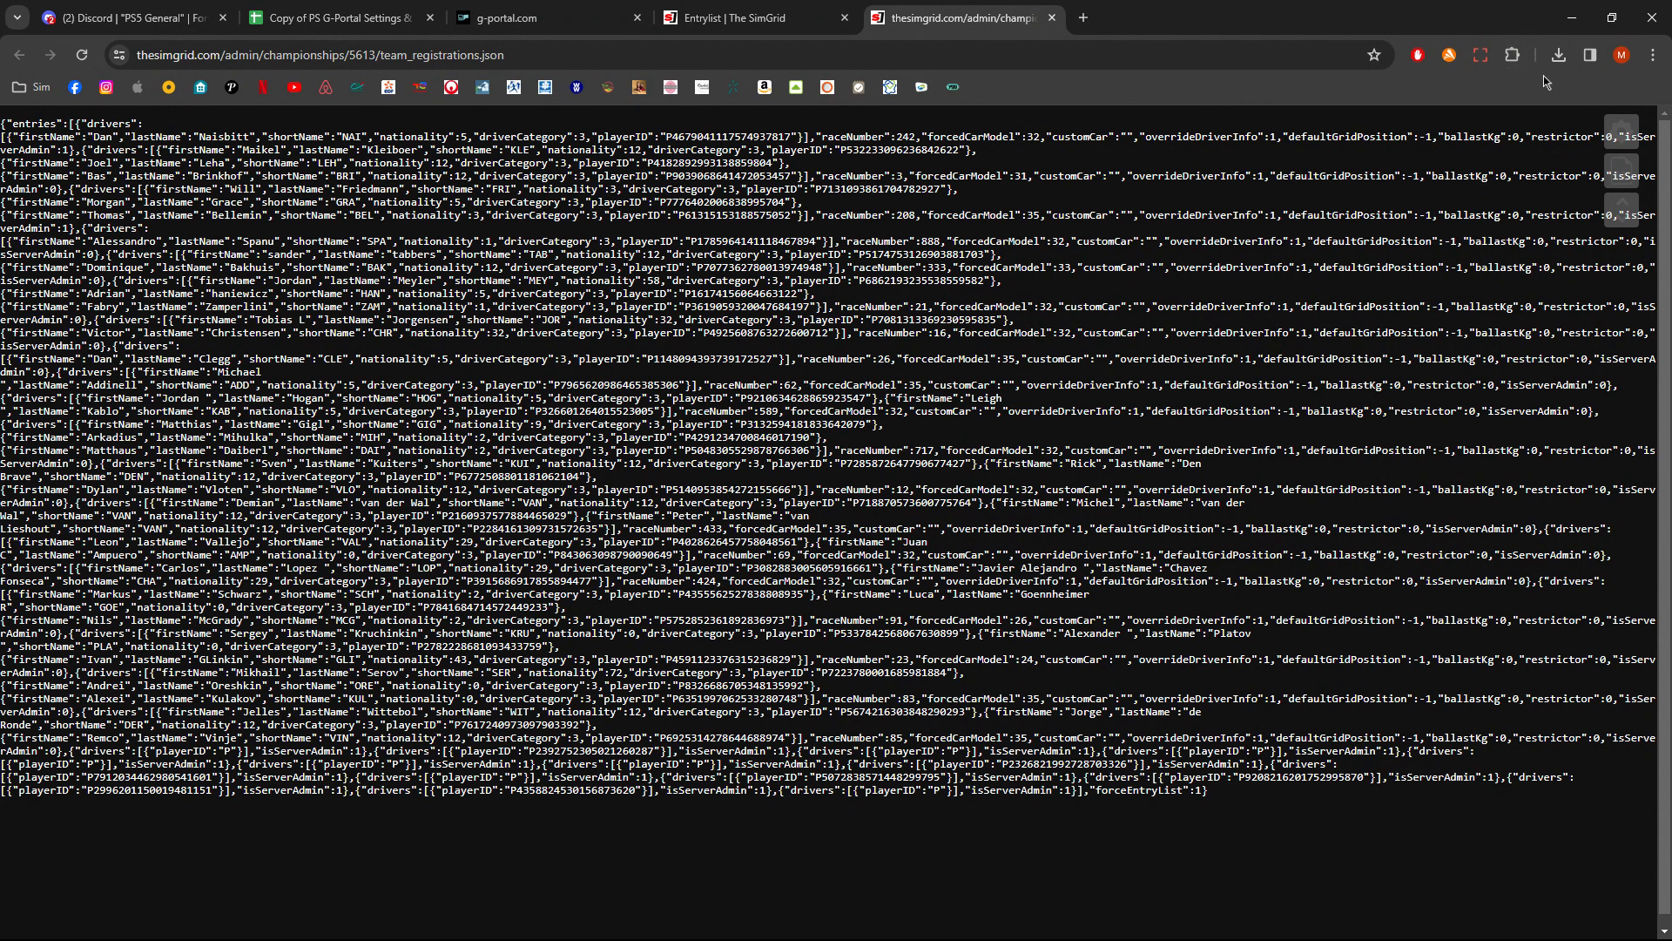
click(1622, 174)
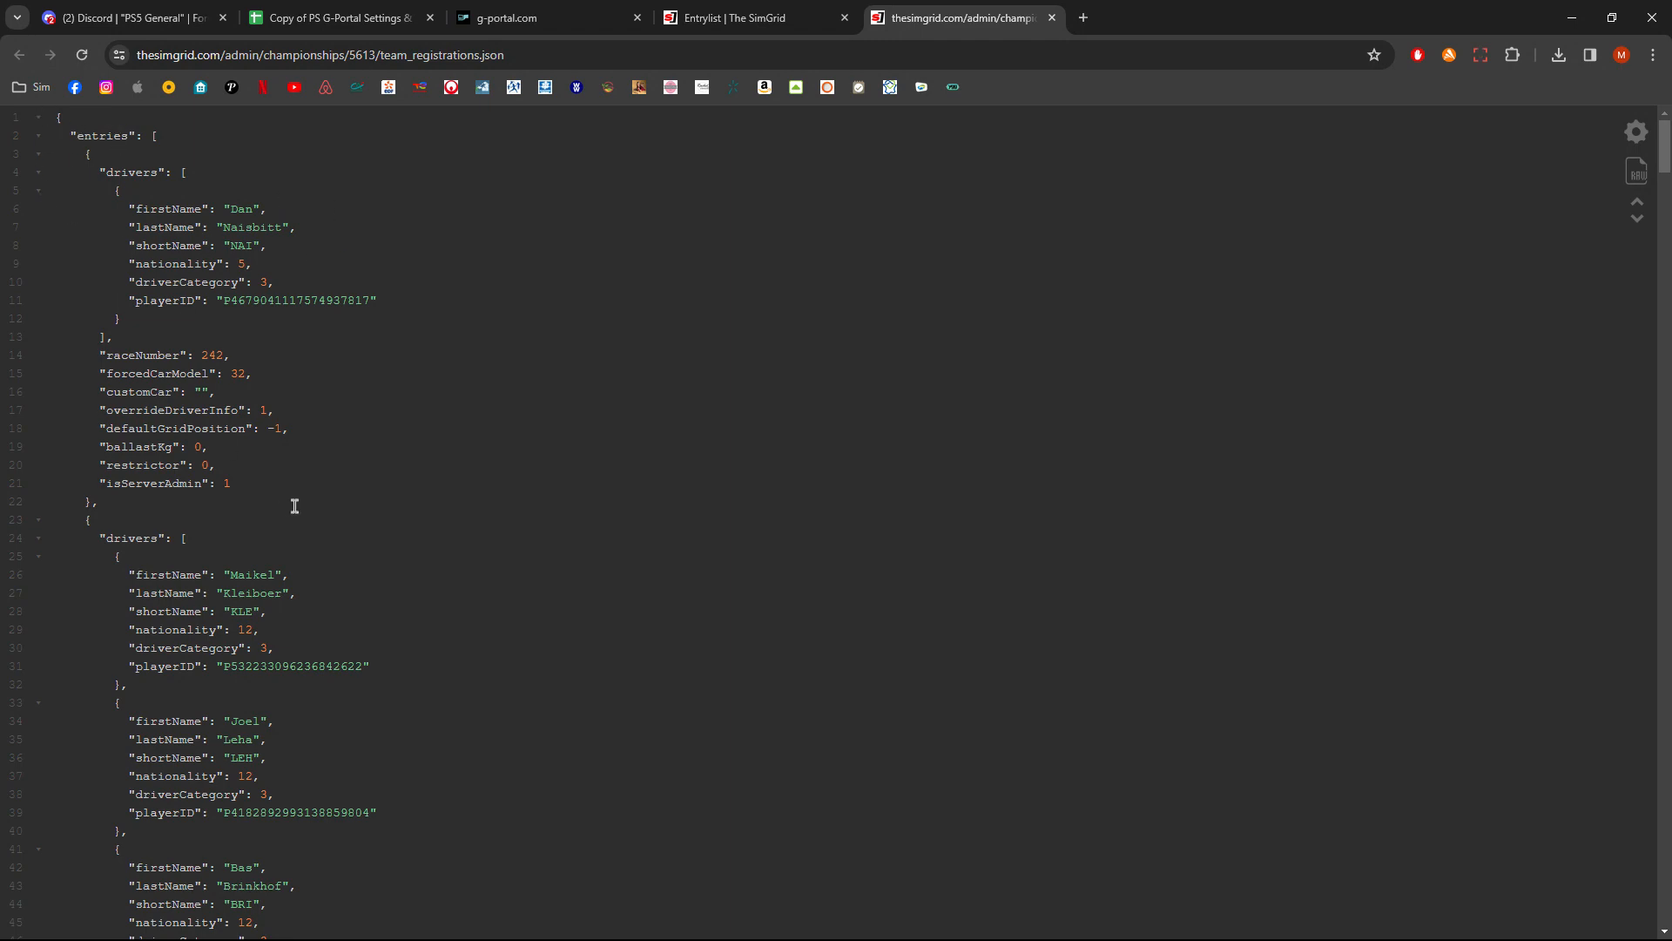
scroll(294, 513, down, 10)
scroll(294, 513, up, 10)
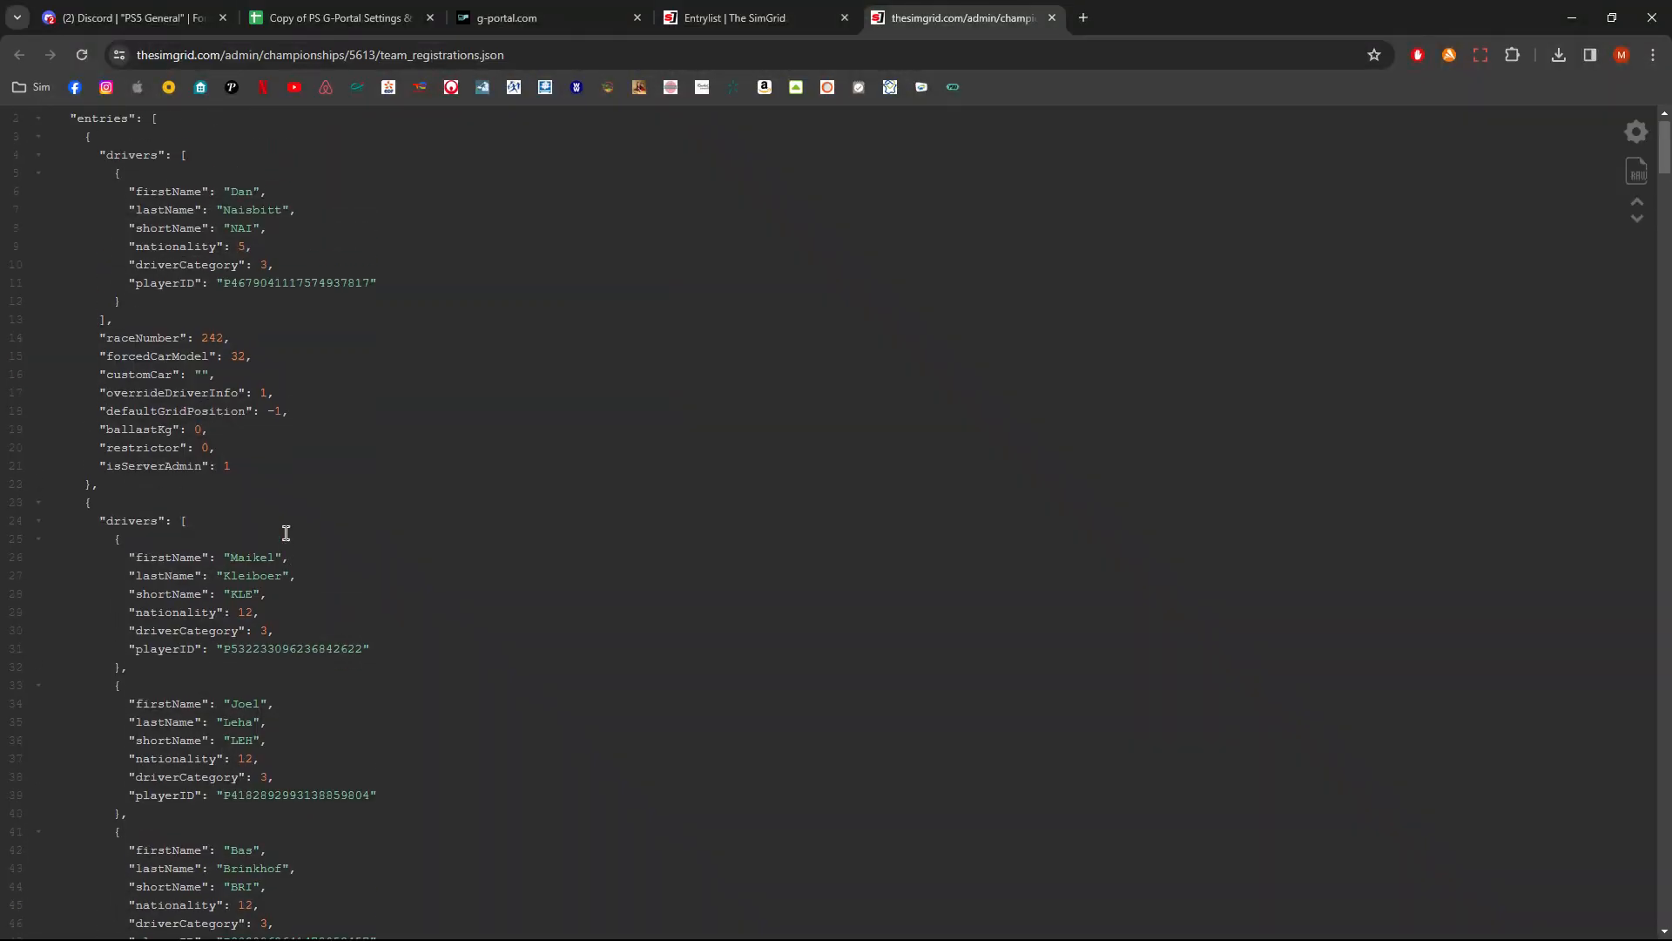
click(113, 136)
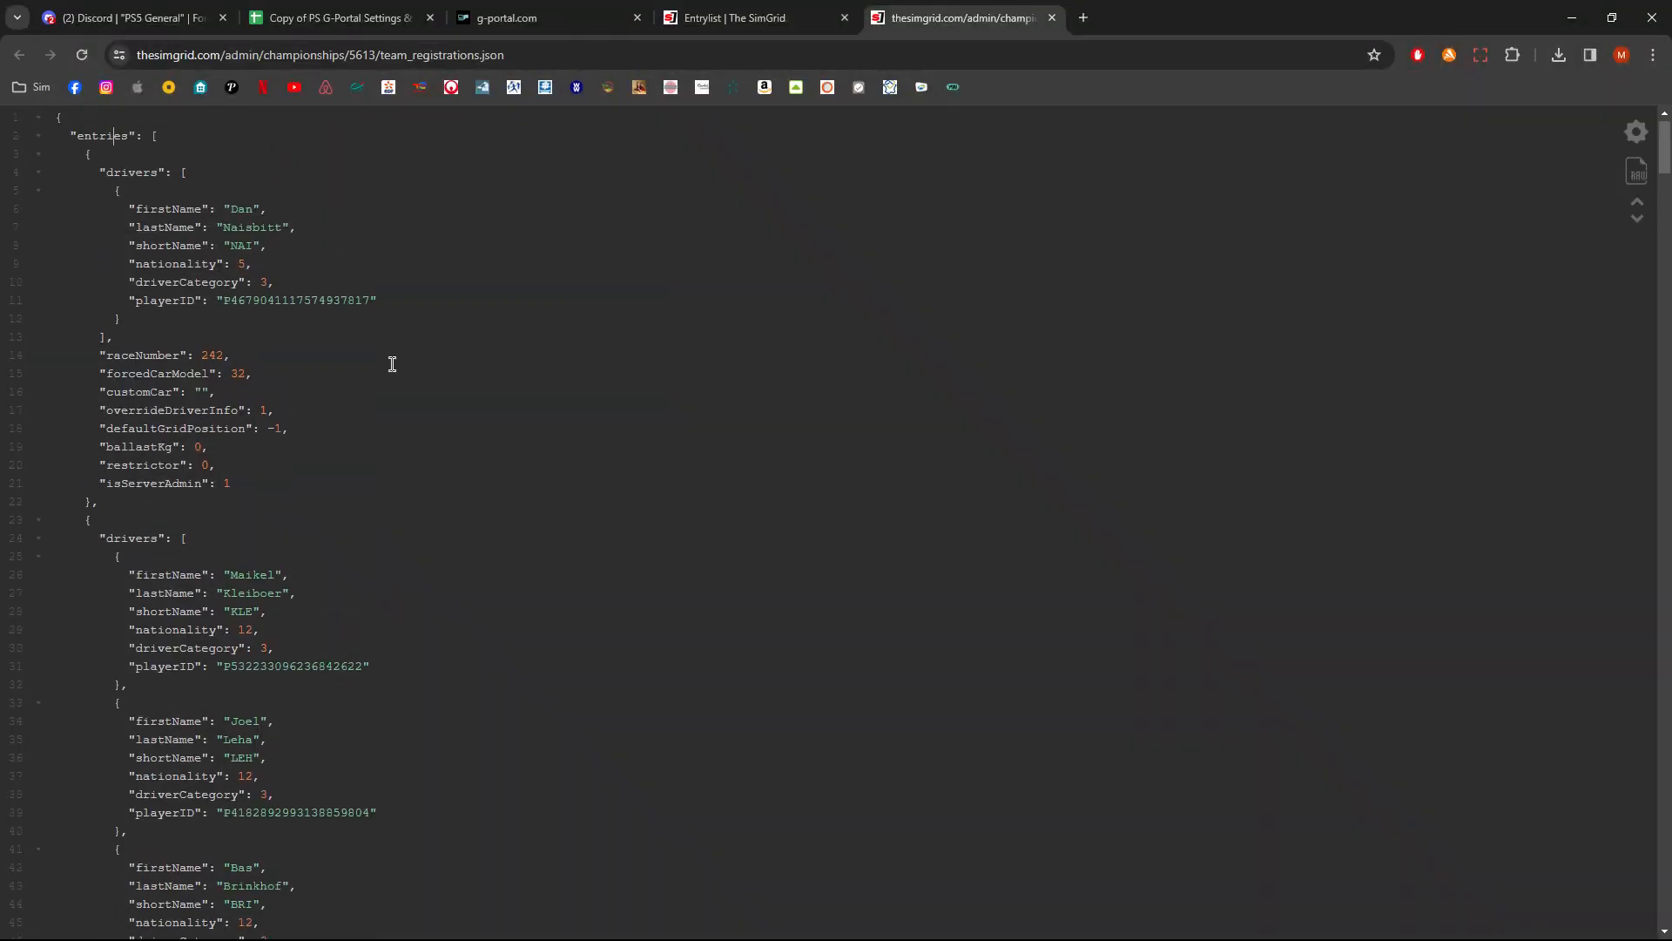
key(ctrl+a)
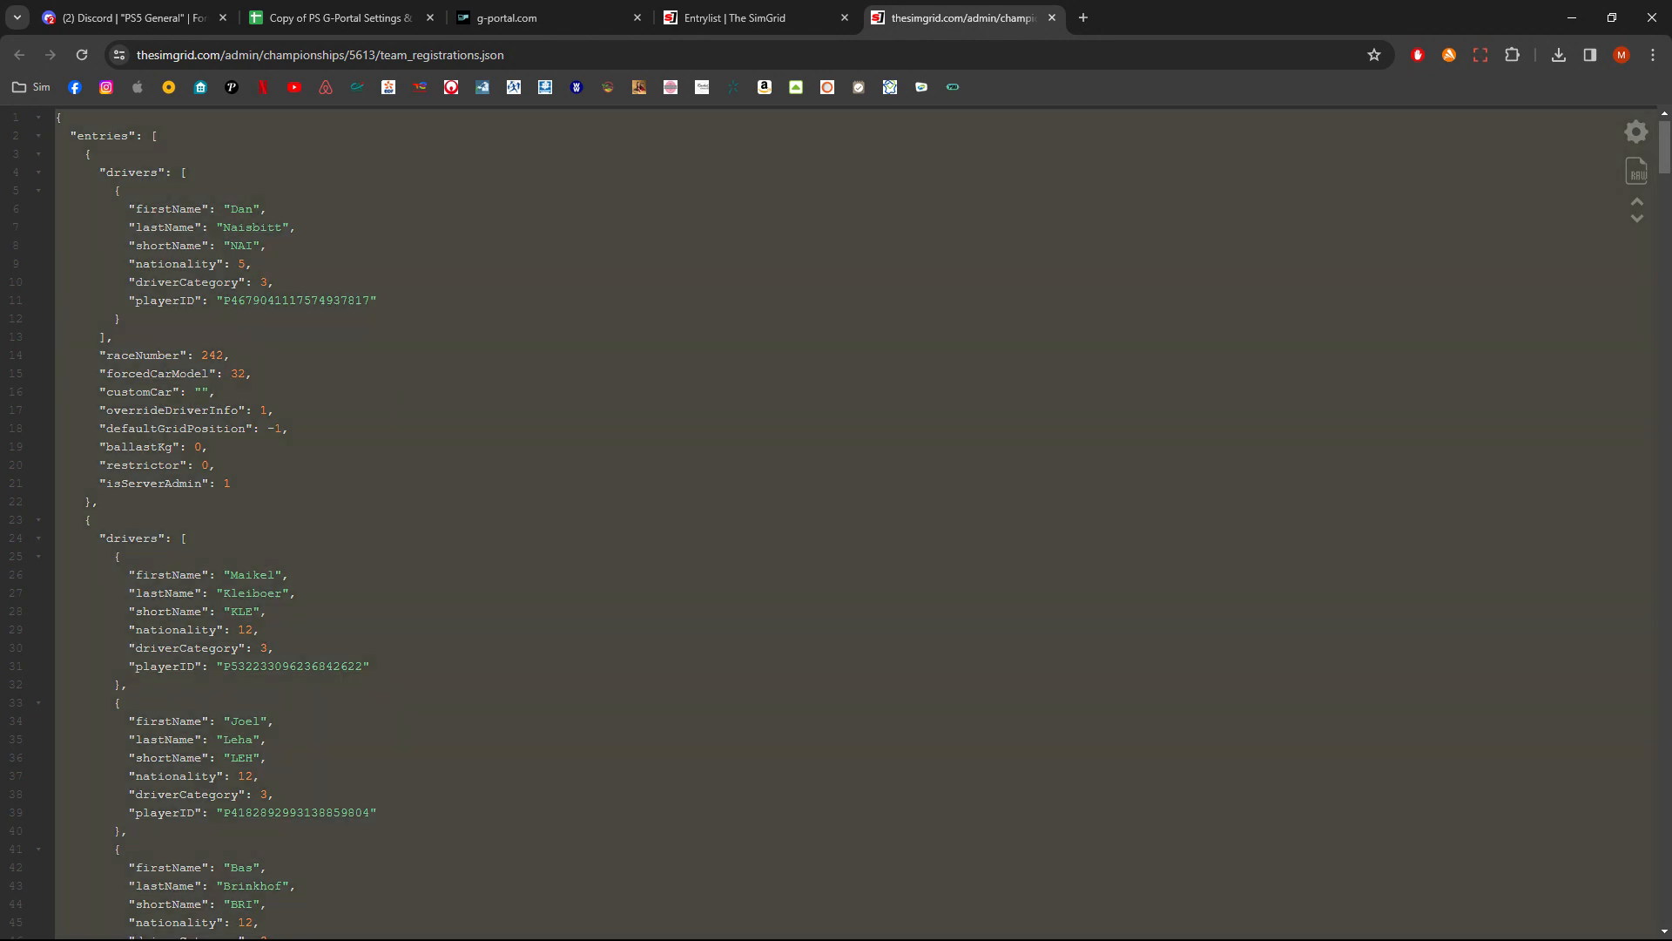
- Paste the JSON entrylist into cell A1 of the PS Entrylist Extract sheet
click(383, 19)
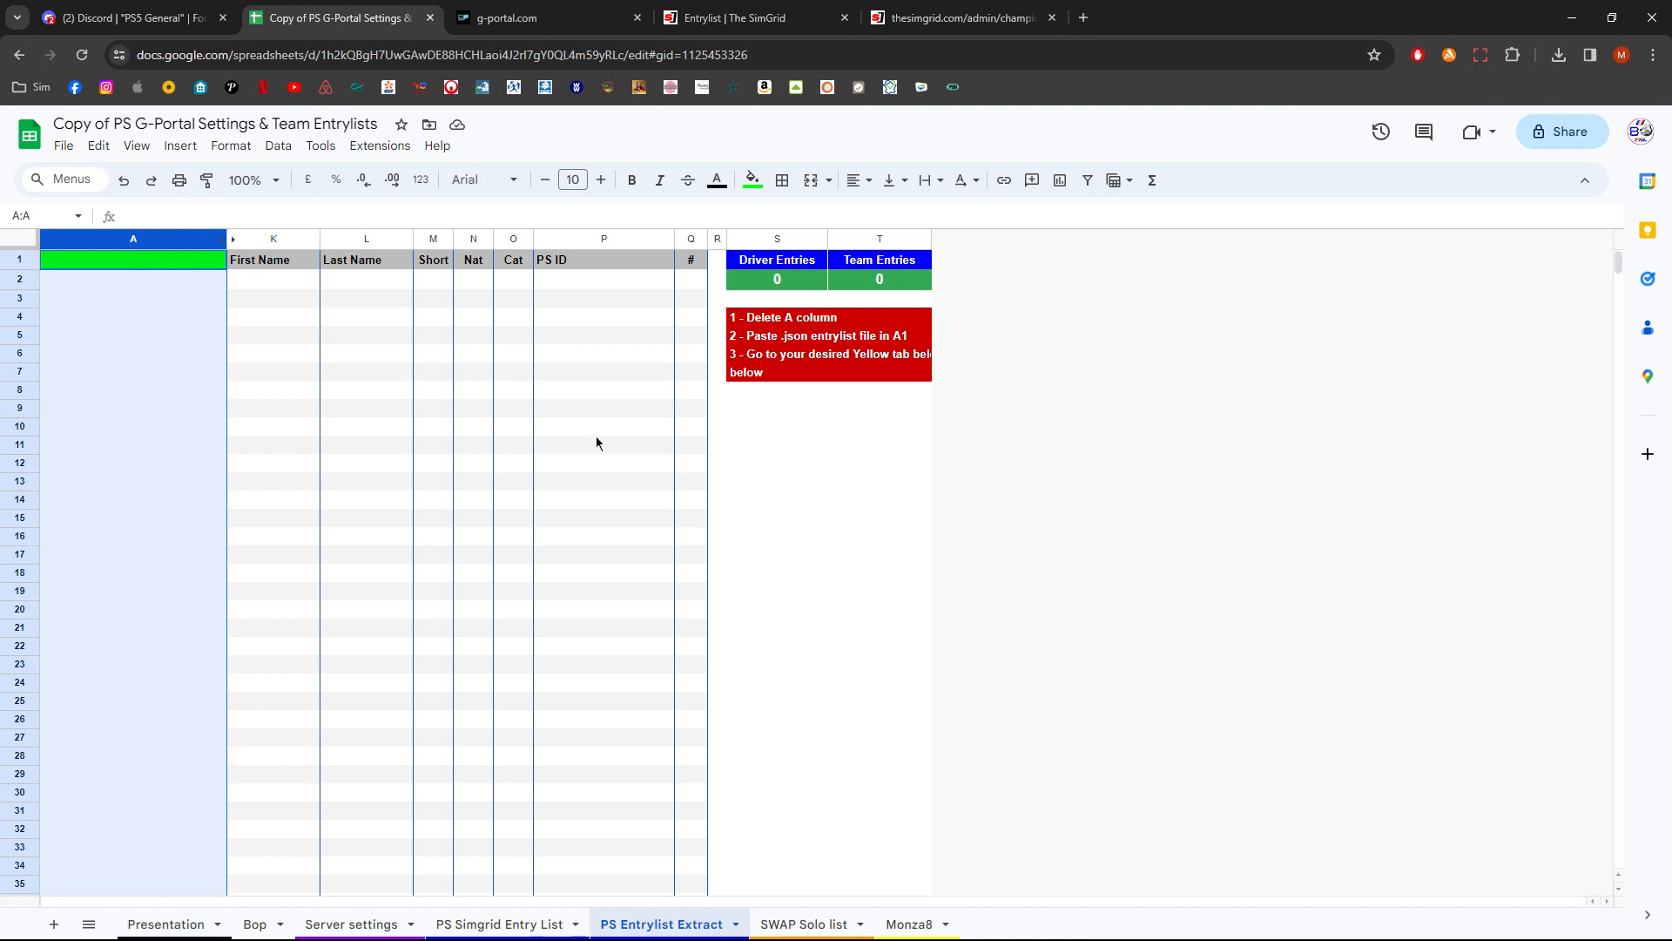
click(138, 305)
key(ctrl+Home)
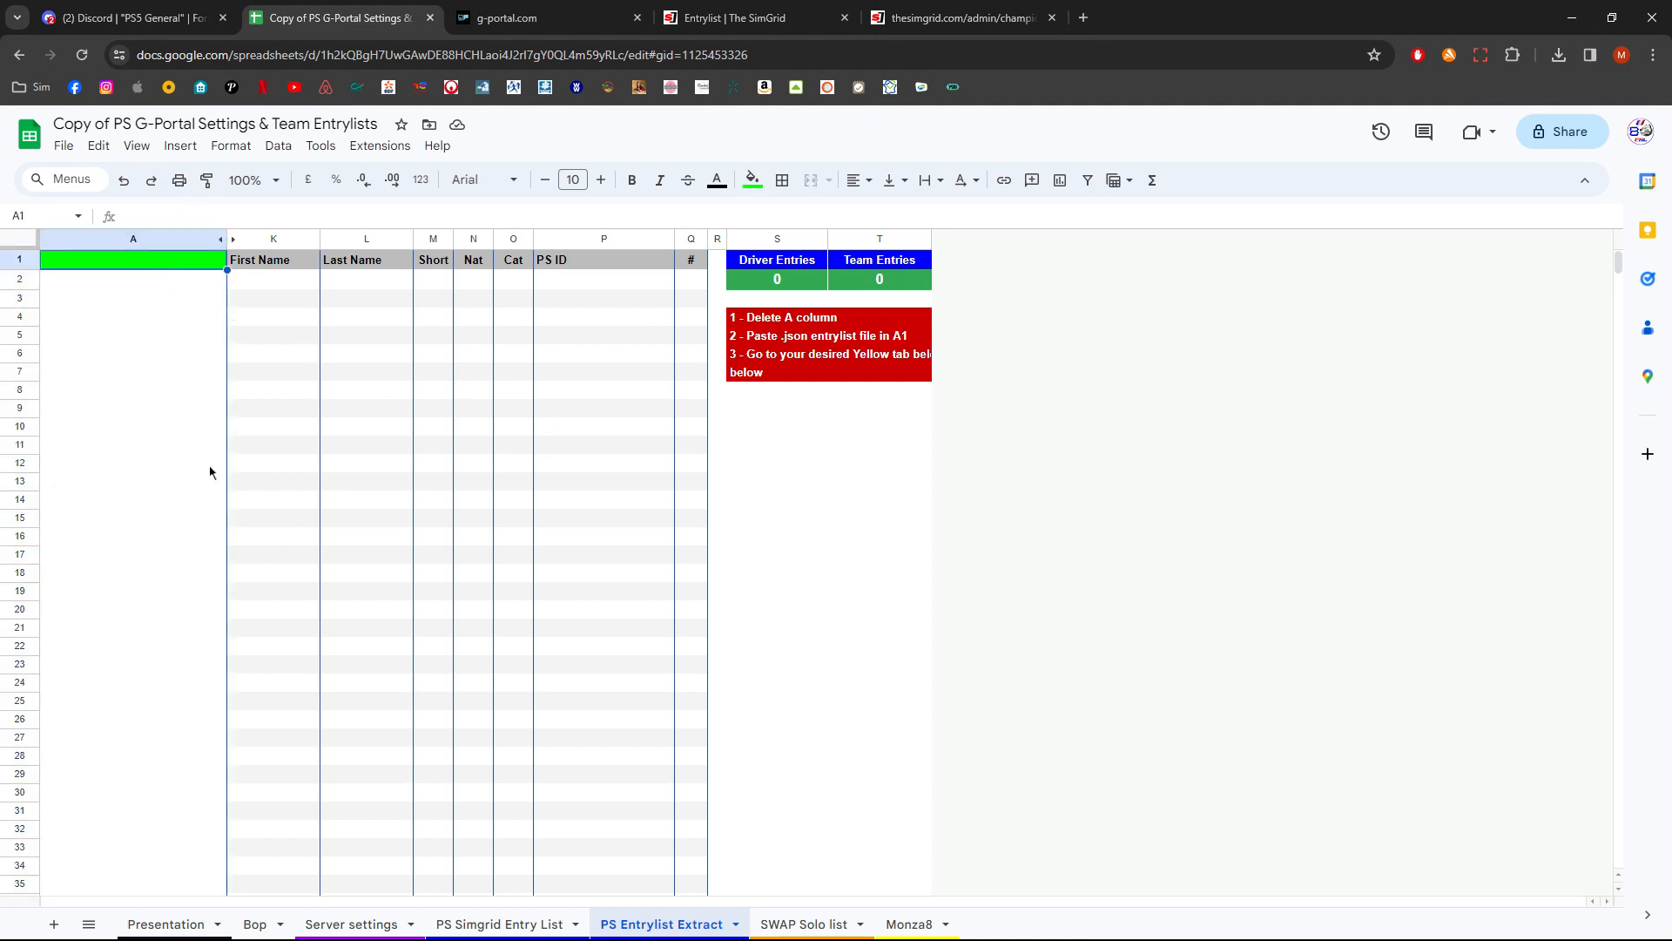
key(ctrl+v)
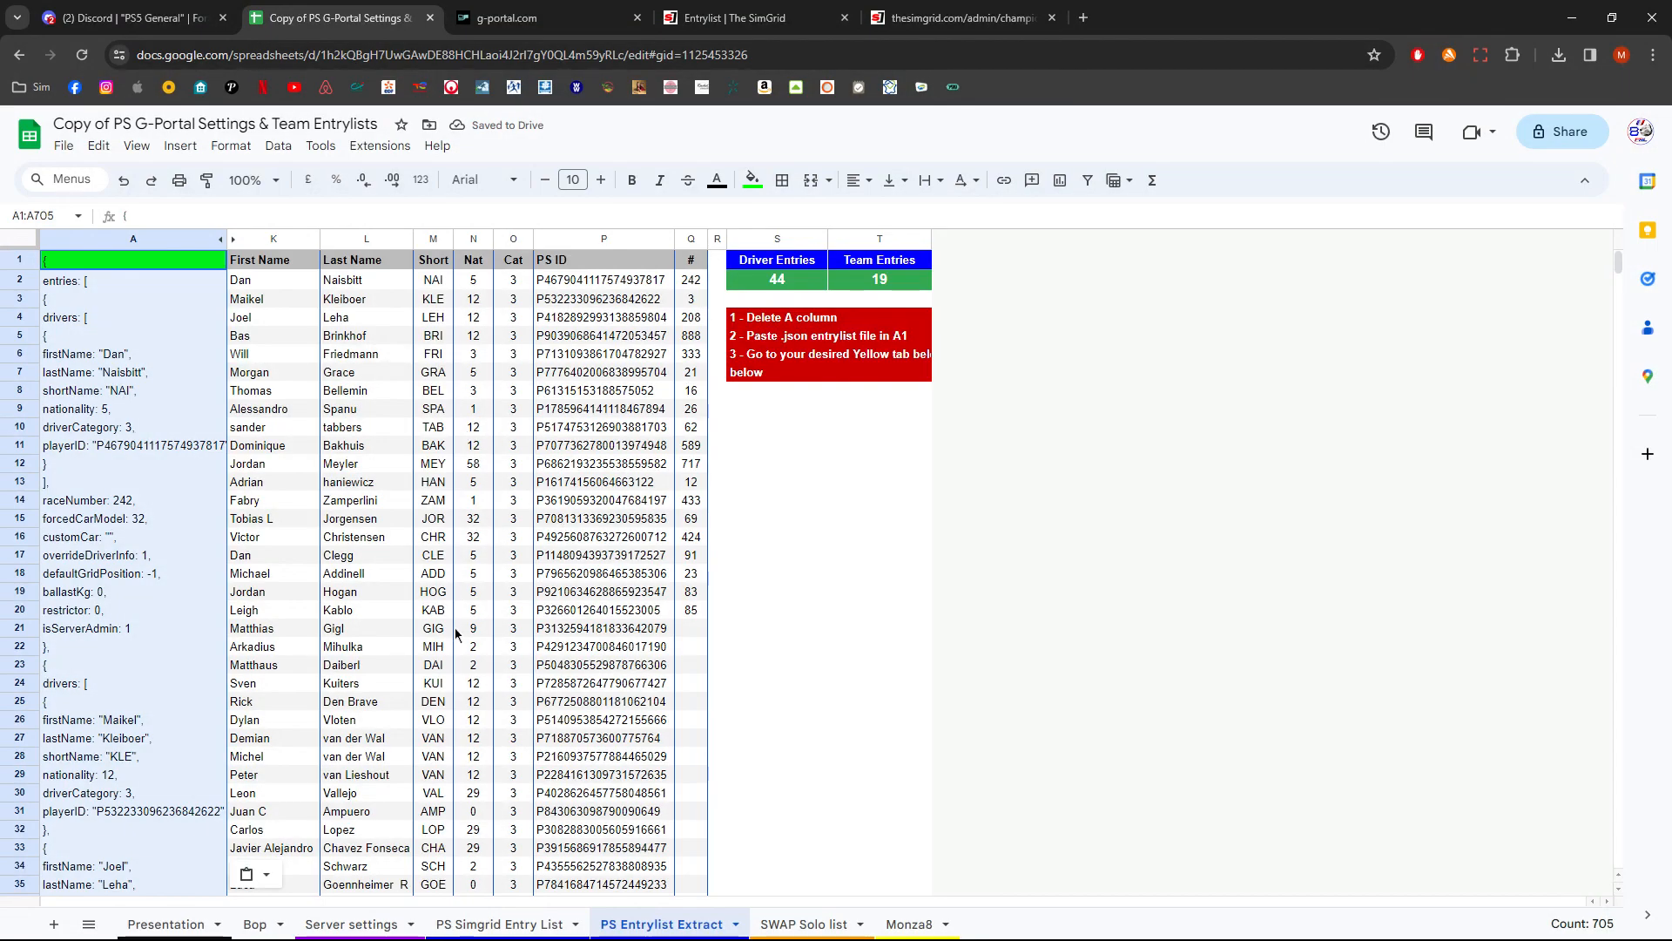
- On the Monza8 sheet, clear the Q Pos value of Team 1
scroll(513, 564, down, 5)
scroll(513, 564, up, 5)
scroll(513, 564, down, 6)
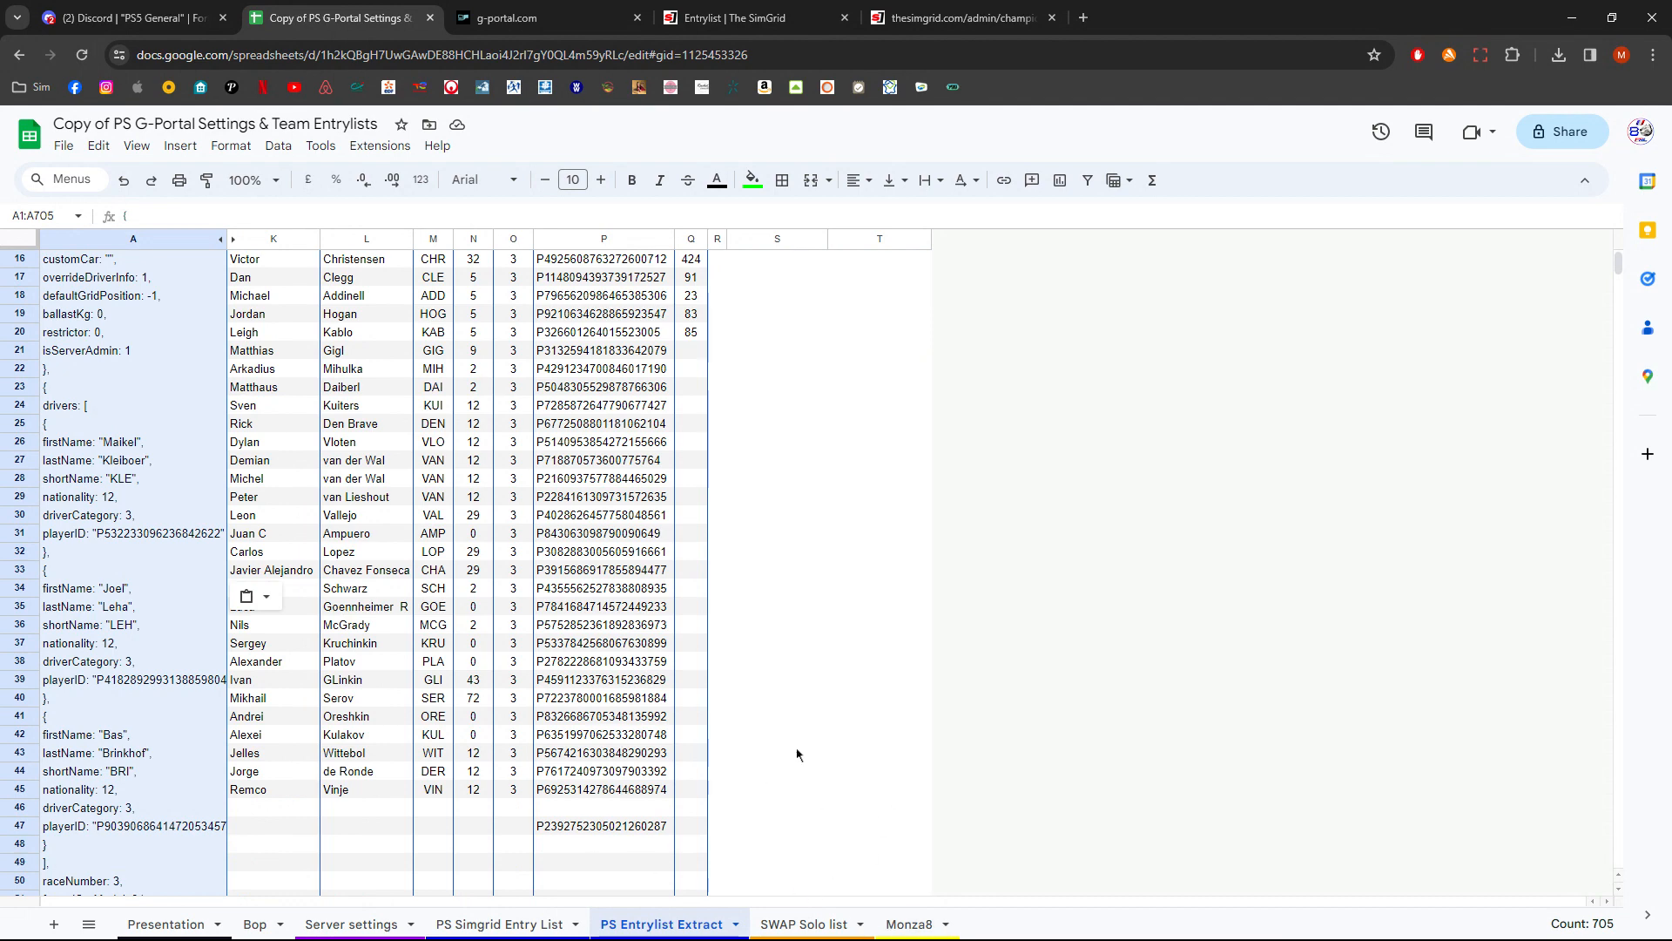
click(916, 932)
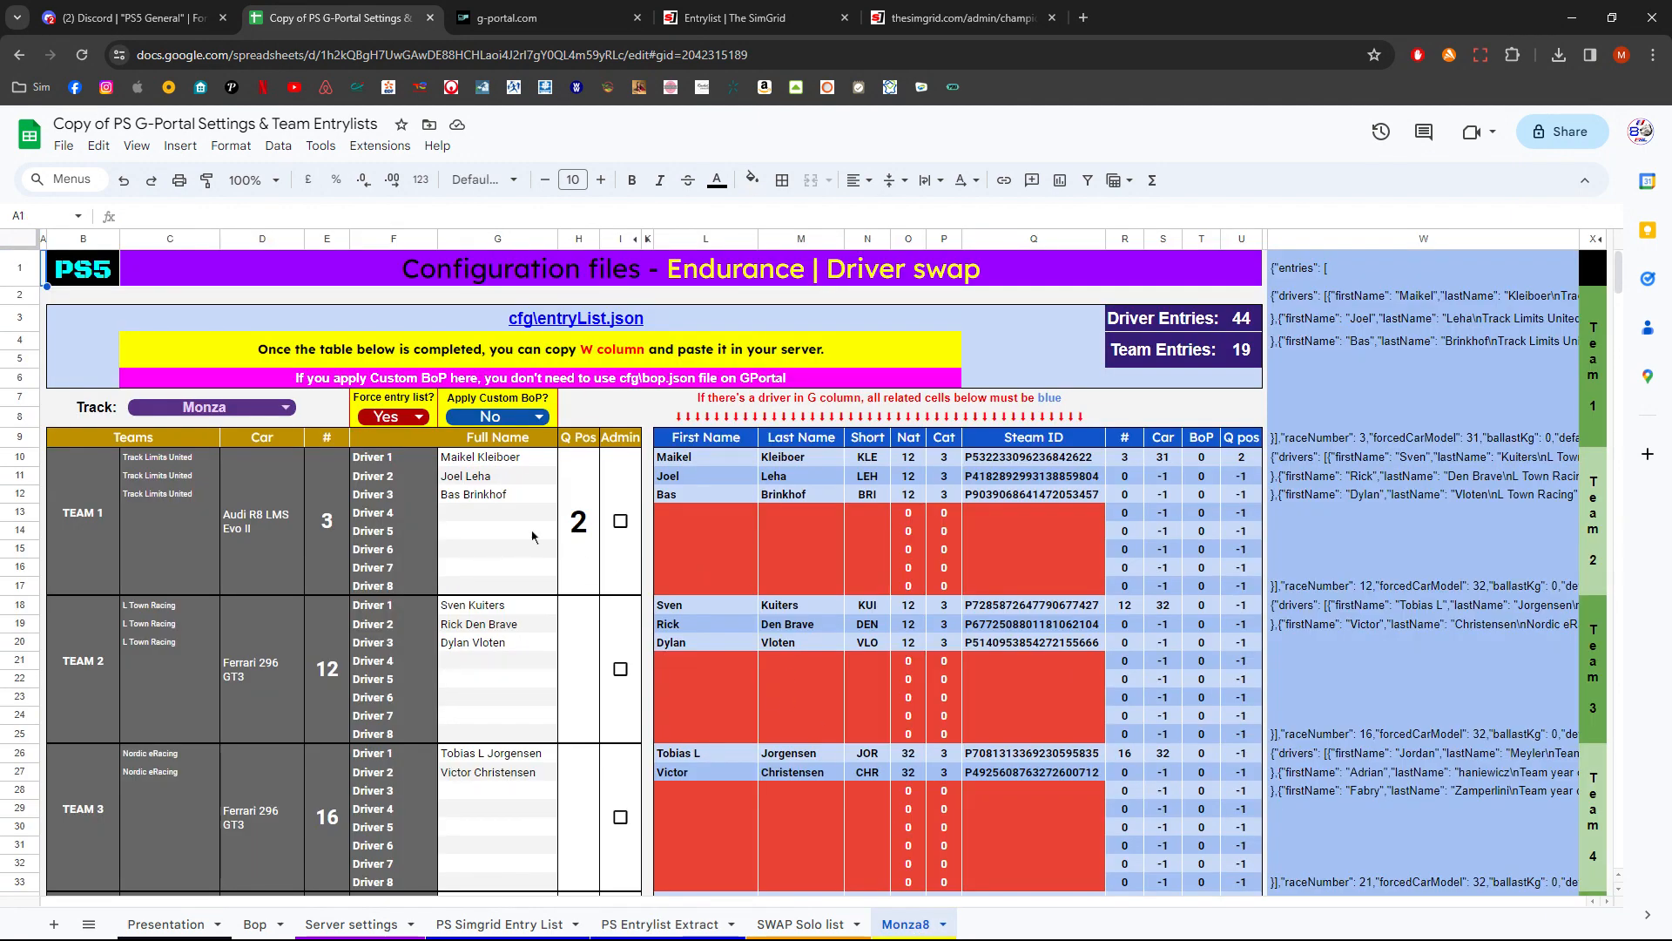
click(581, 540)
key(Delete)
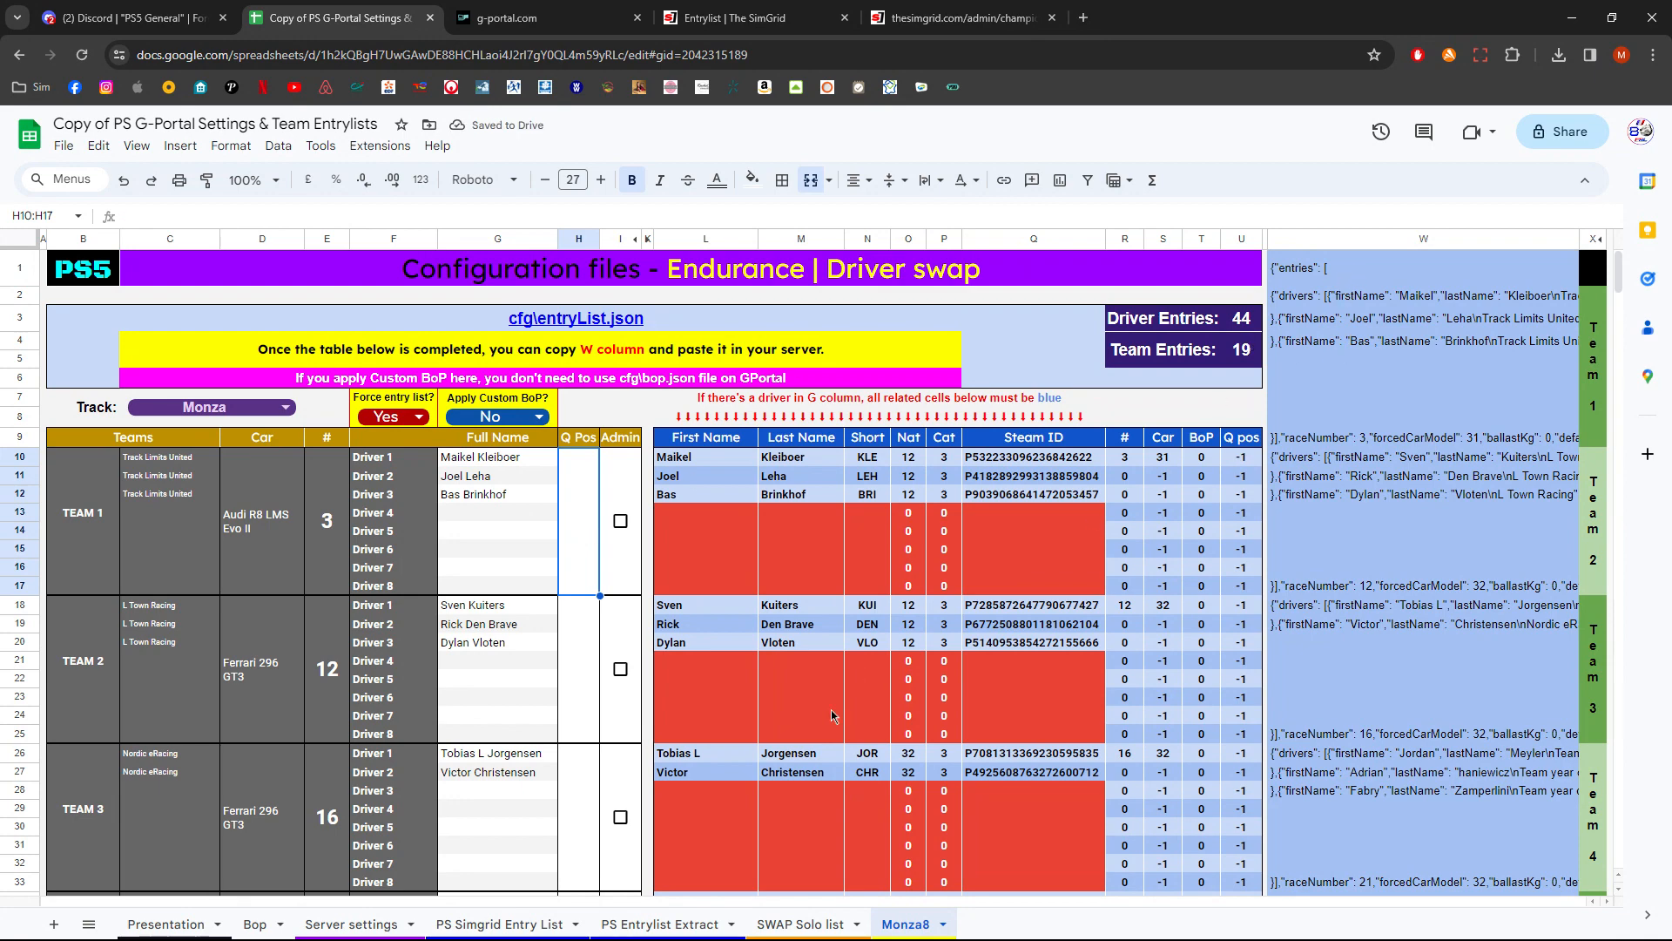
- Check the driver and team entry counts on the PS Entrylist Extract sheet, returning to Monza8
click(659, 924)
scroll(1025, 638, up, 5)
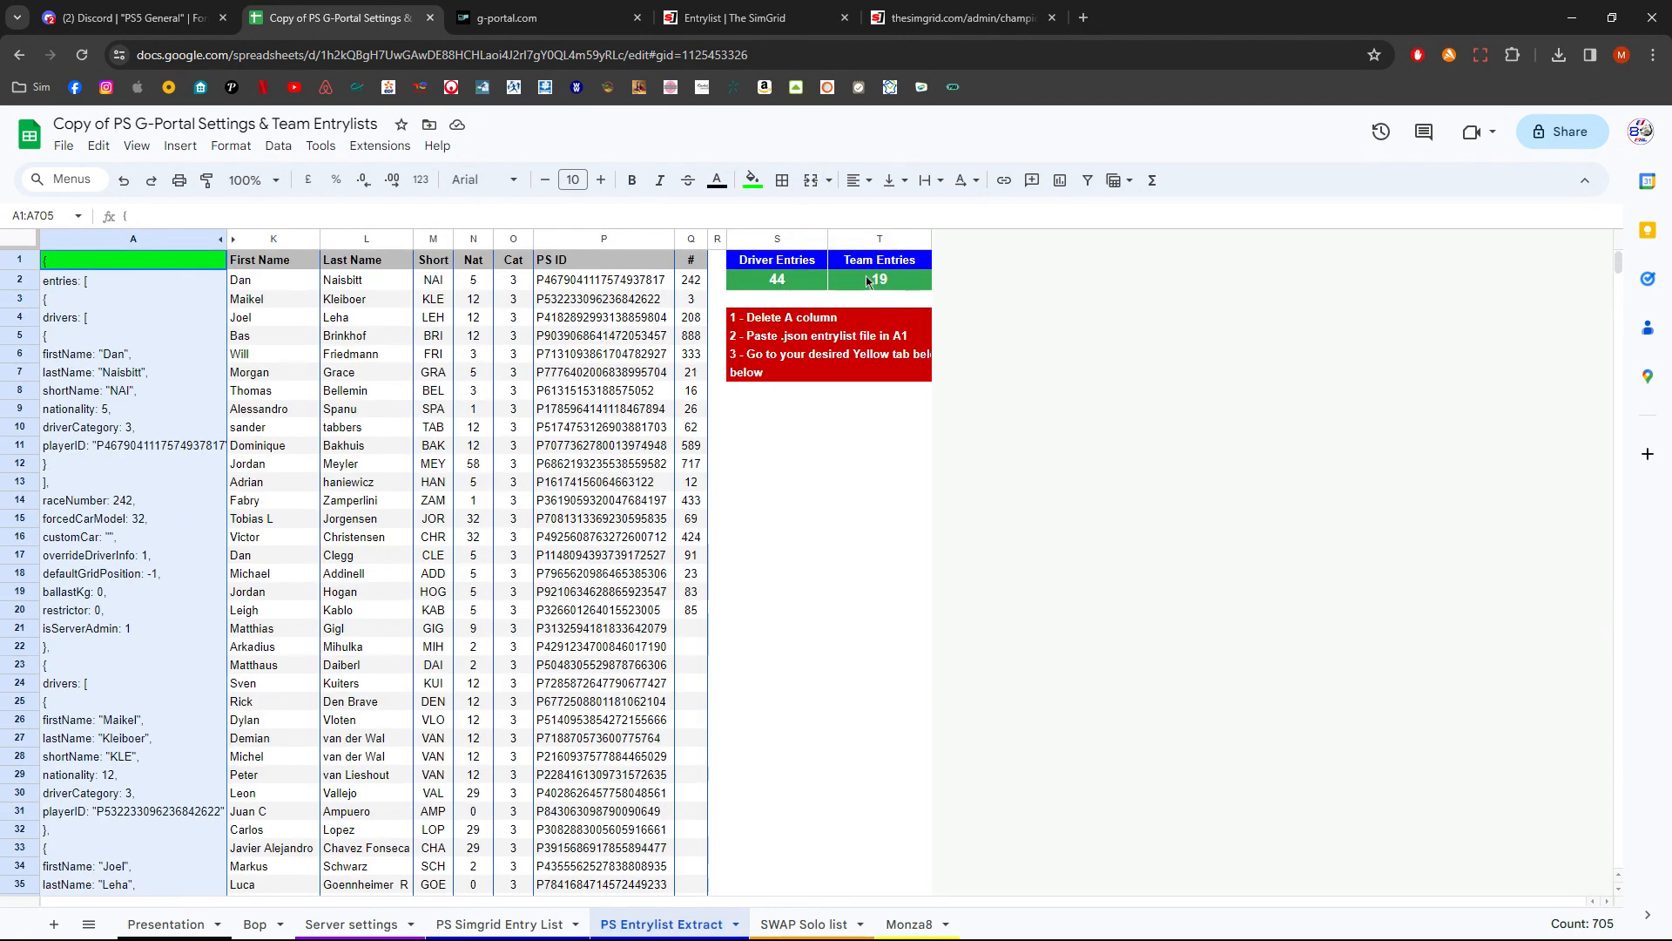
click(908, 924)
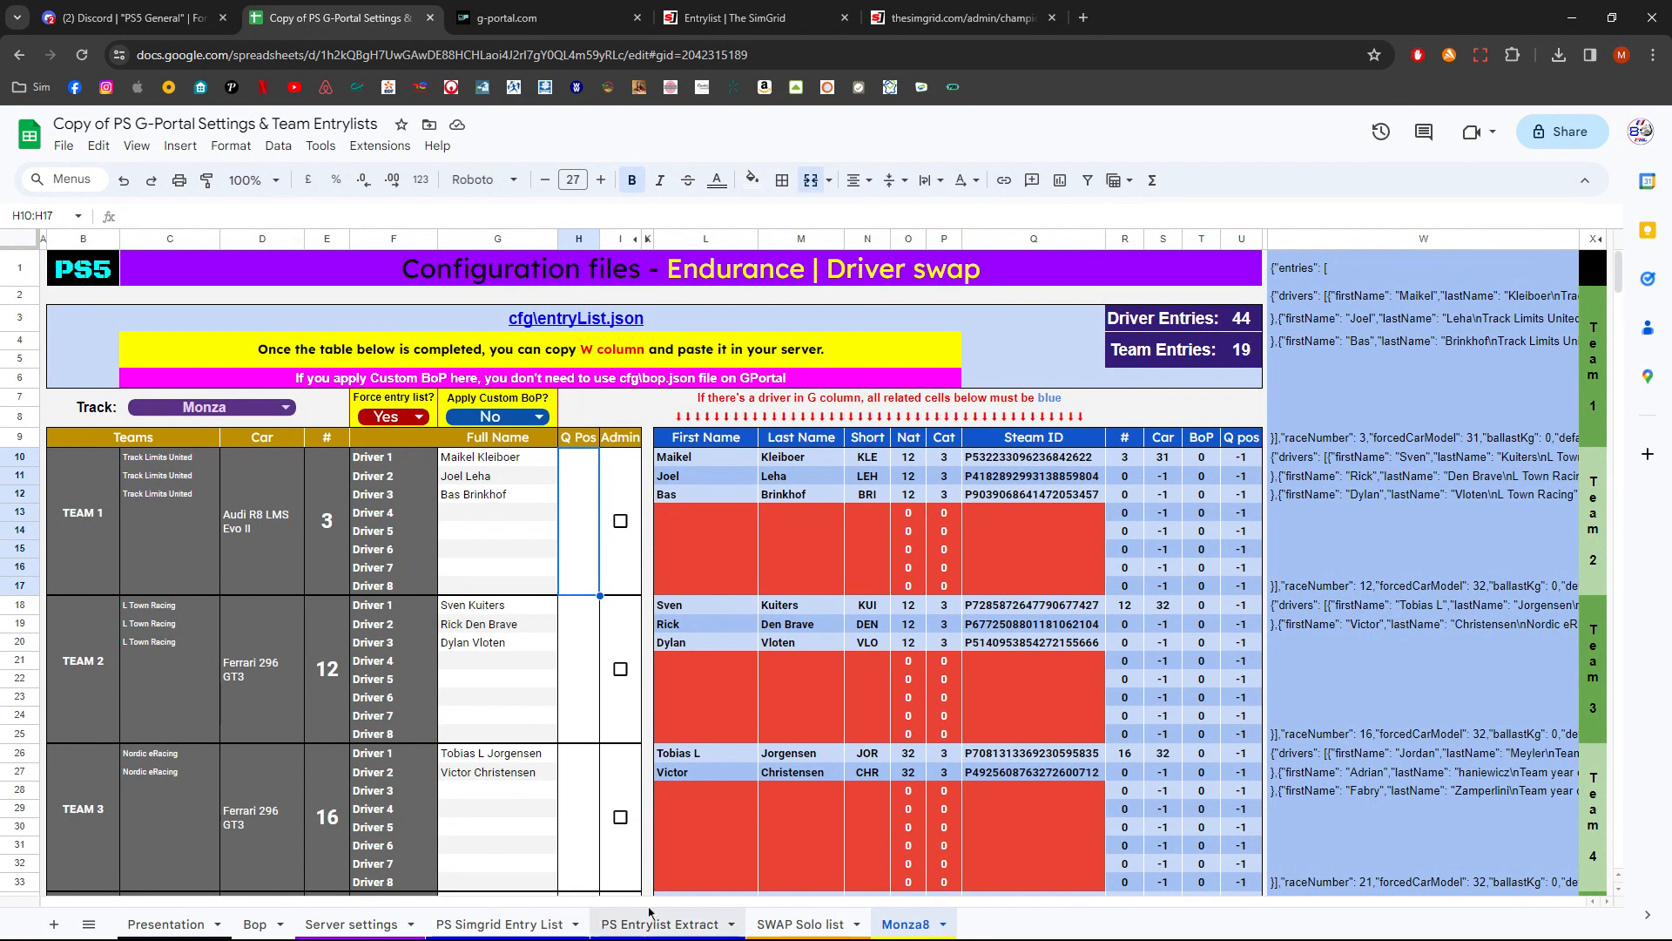
- Review the PS Simgrid Entry List and PS Entrylist Extract sheets, returning to the Monza8 sheet
click(540, 926)
click(642, 926)
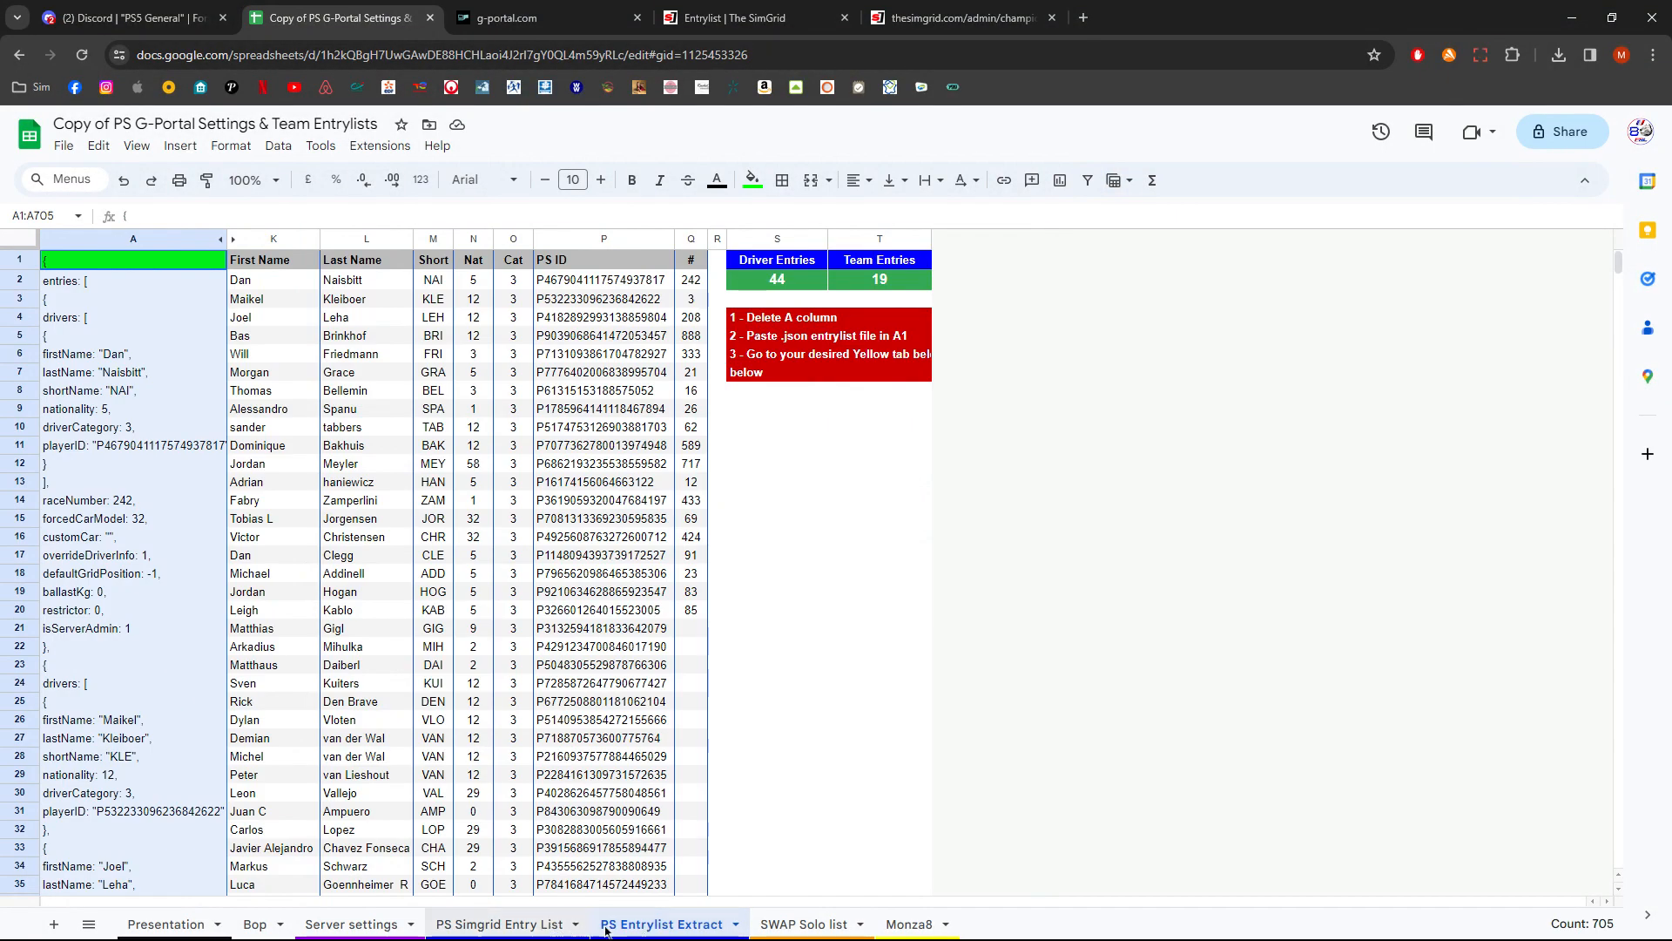
click(523, 929)
drag(248, 352, 1035, 851)
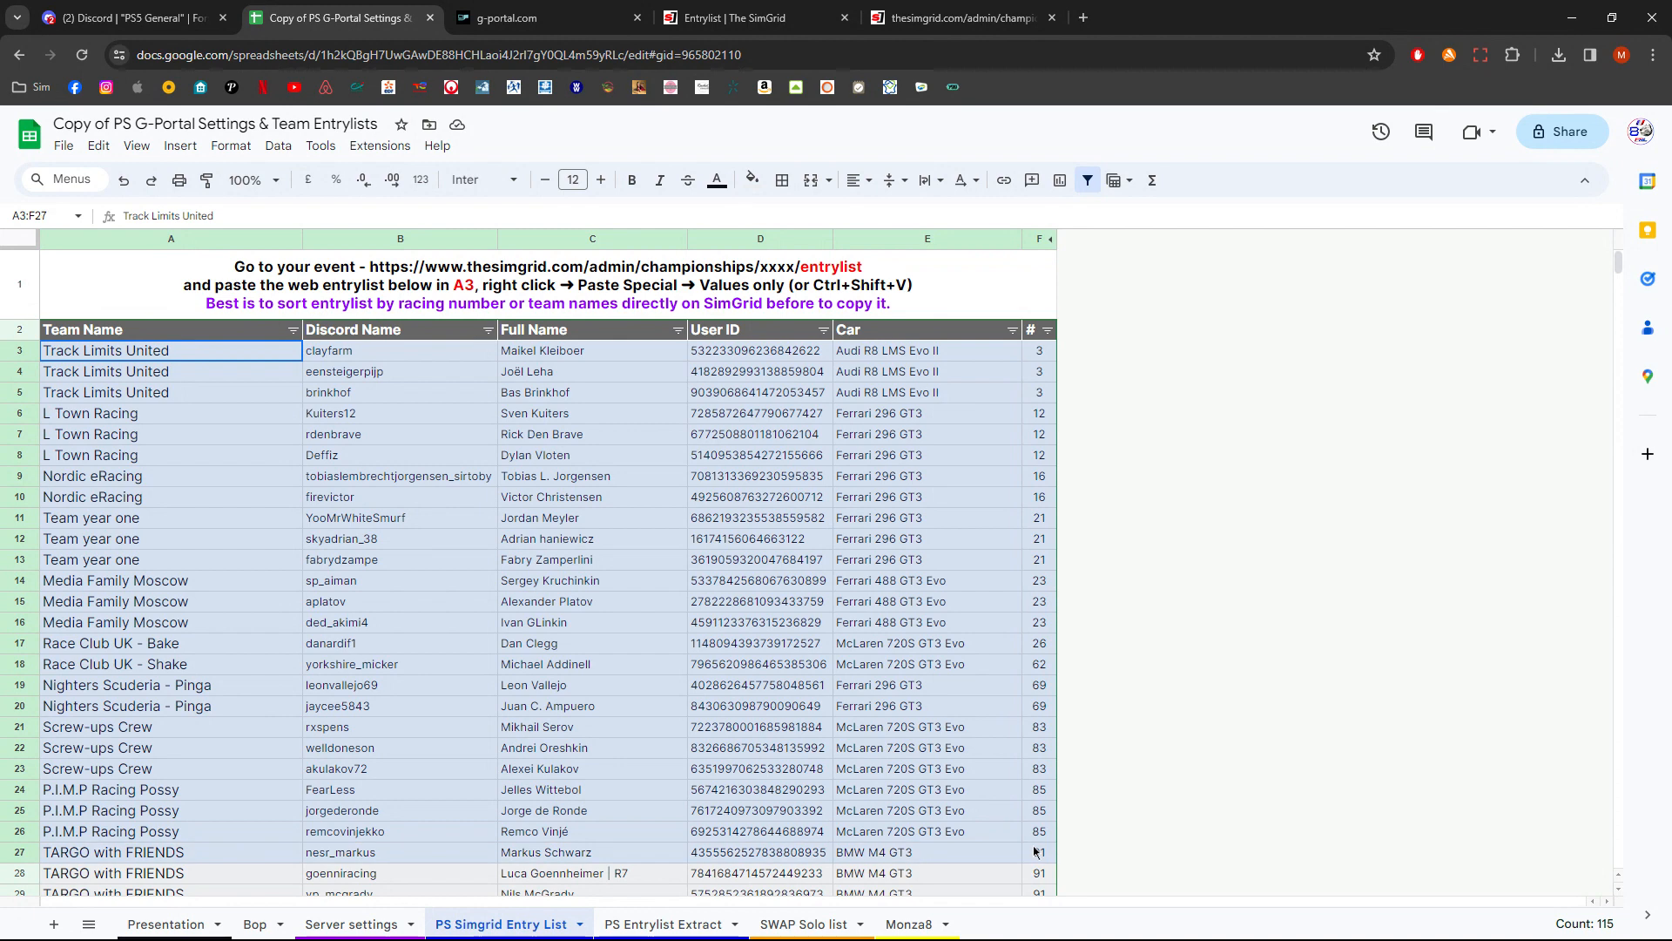
click(662, 924)
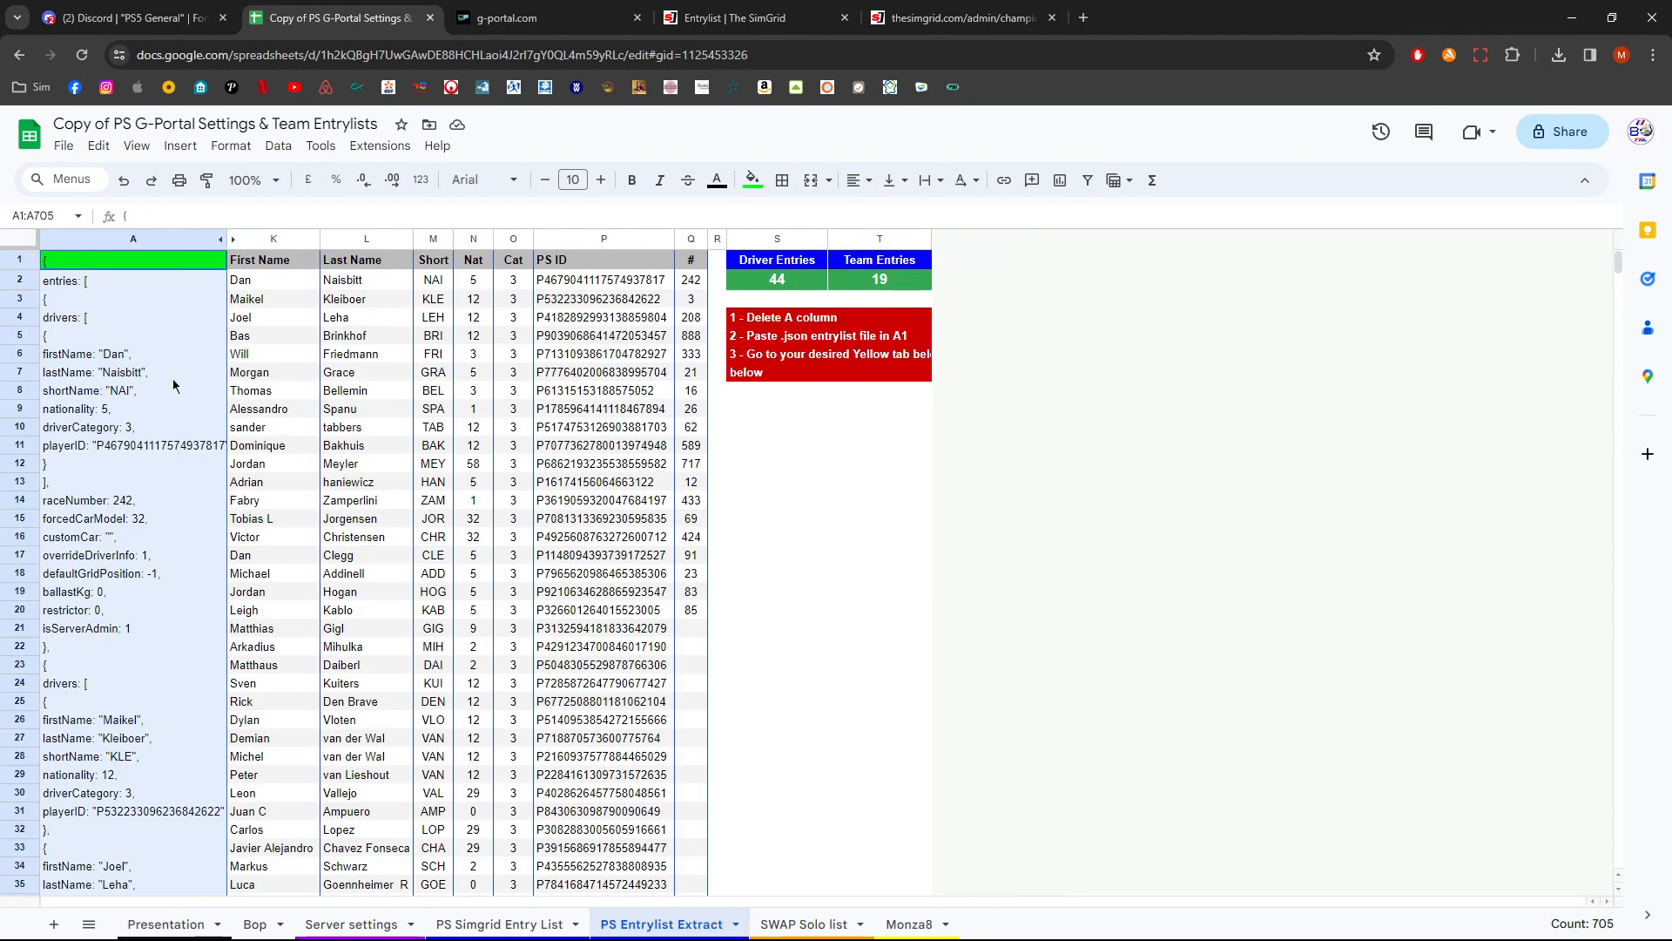
drag(152, 318, 164, 494)
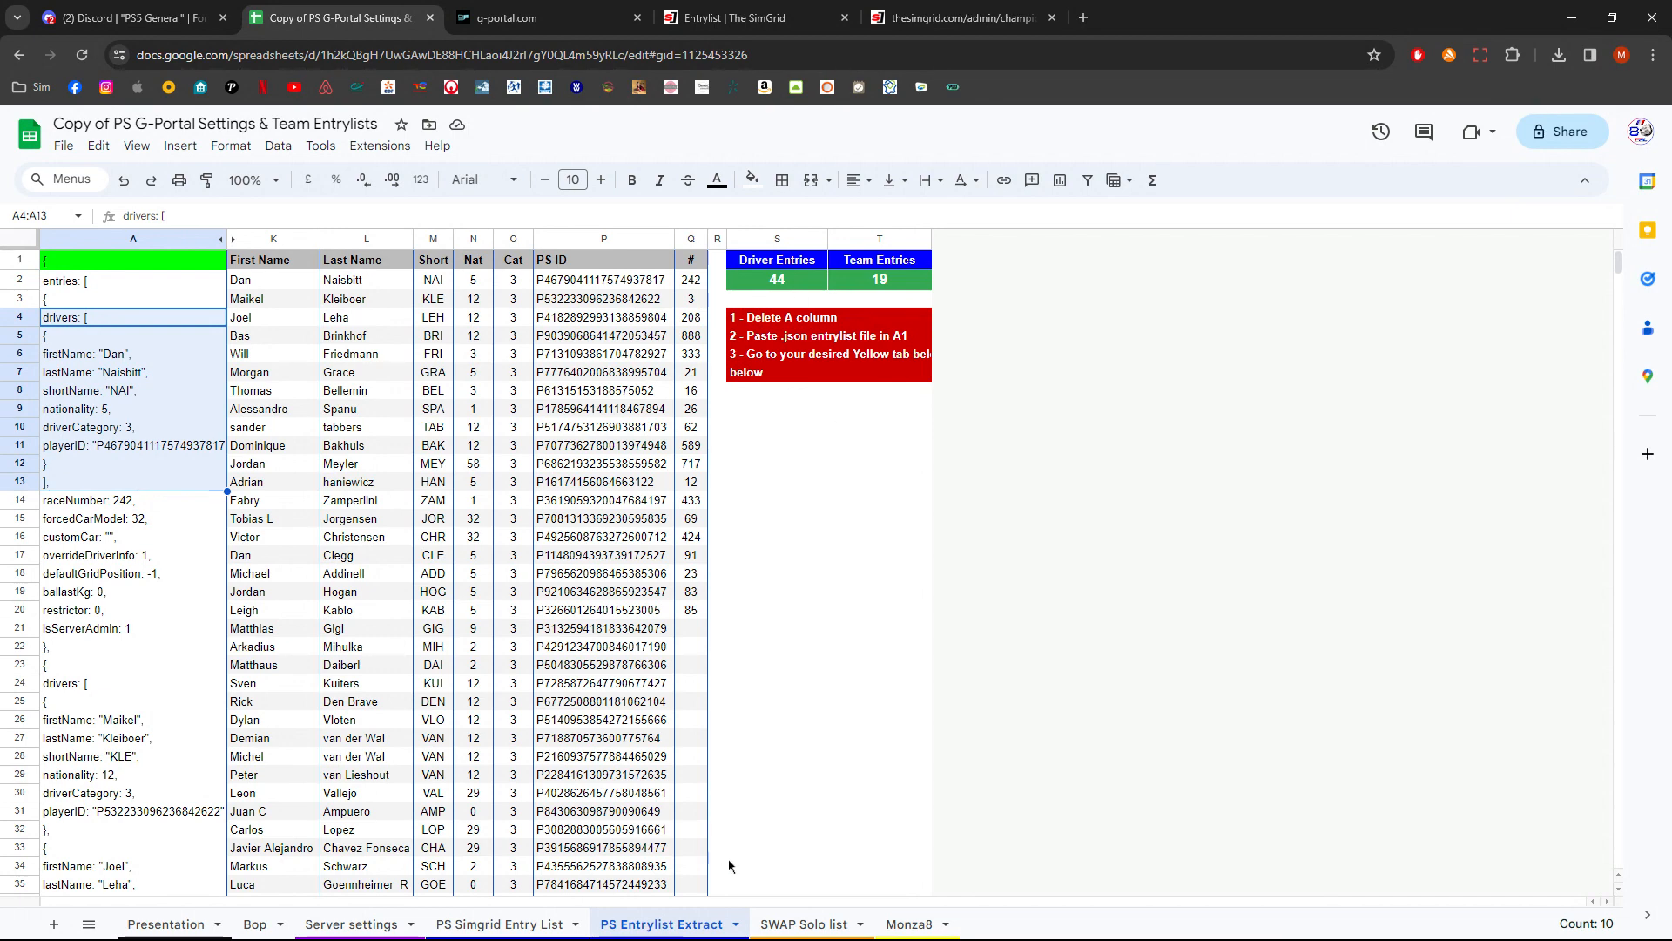
click(908, 924)
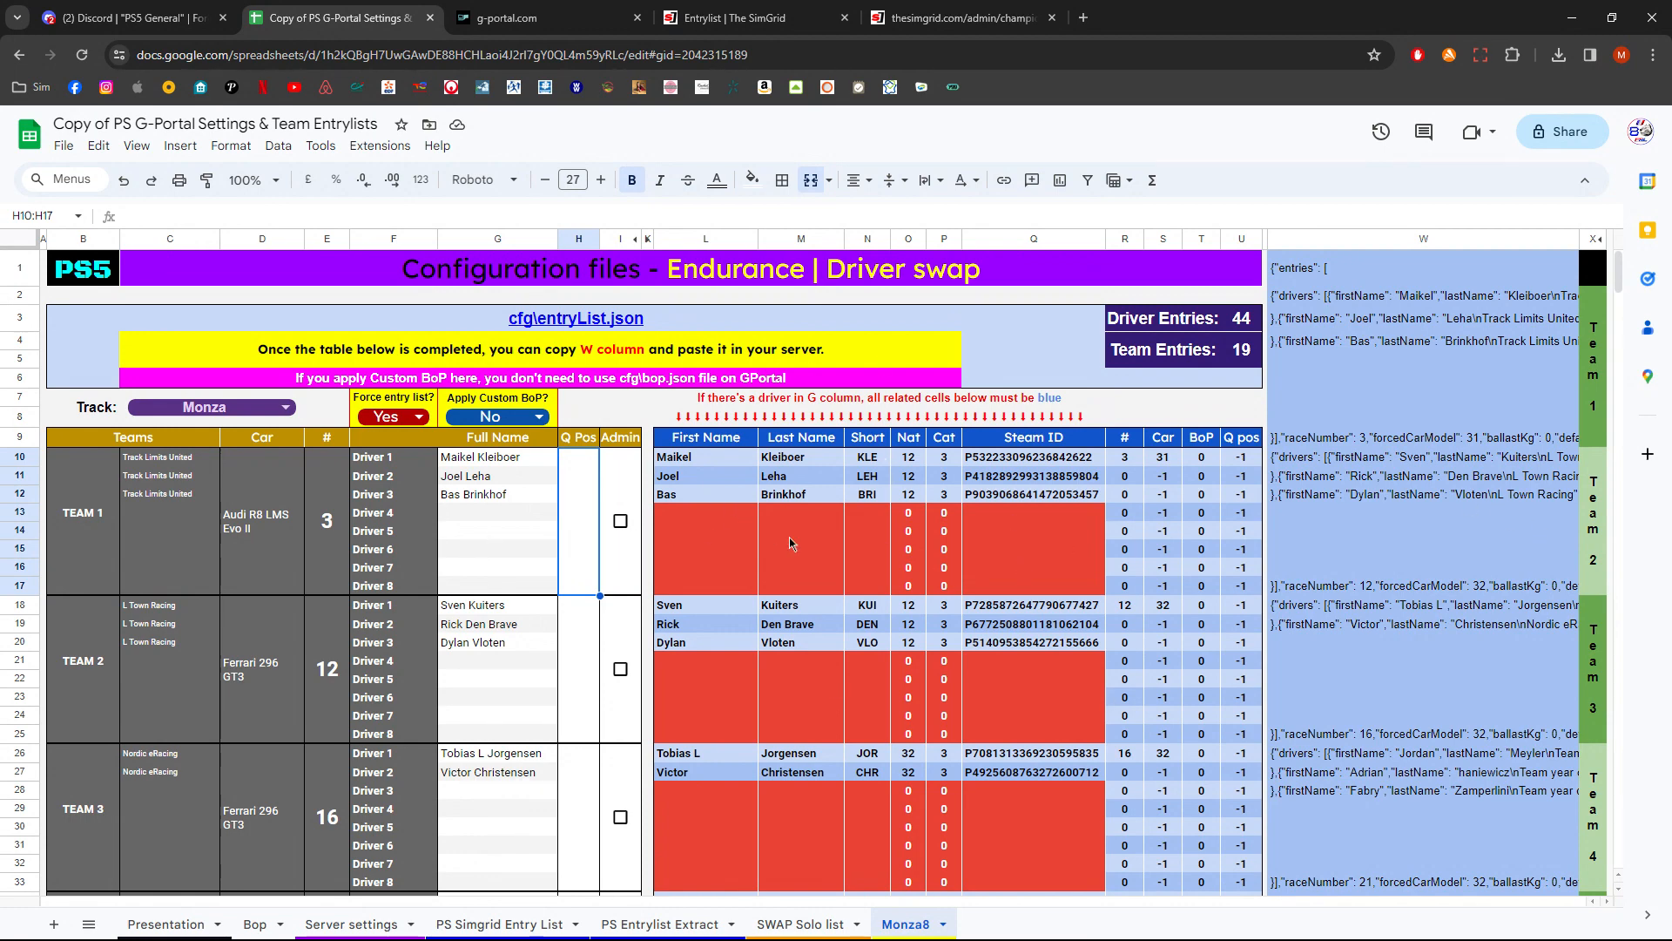
- Toggle Force entry list between No and Yes, checking the forceEntryList line at the end of column W, and leave it at Yes
click(419, 417)
click(392, 479)
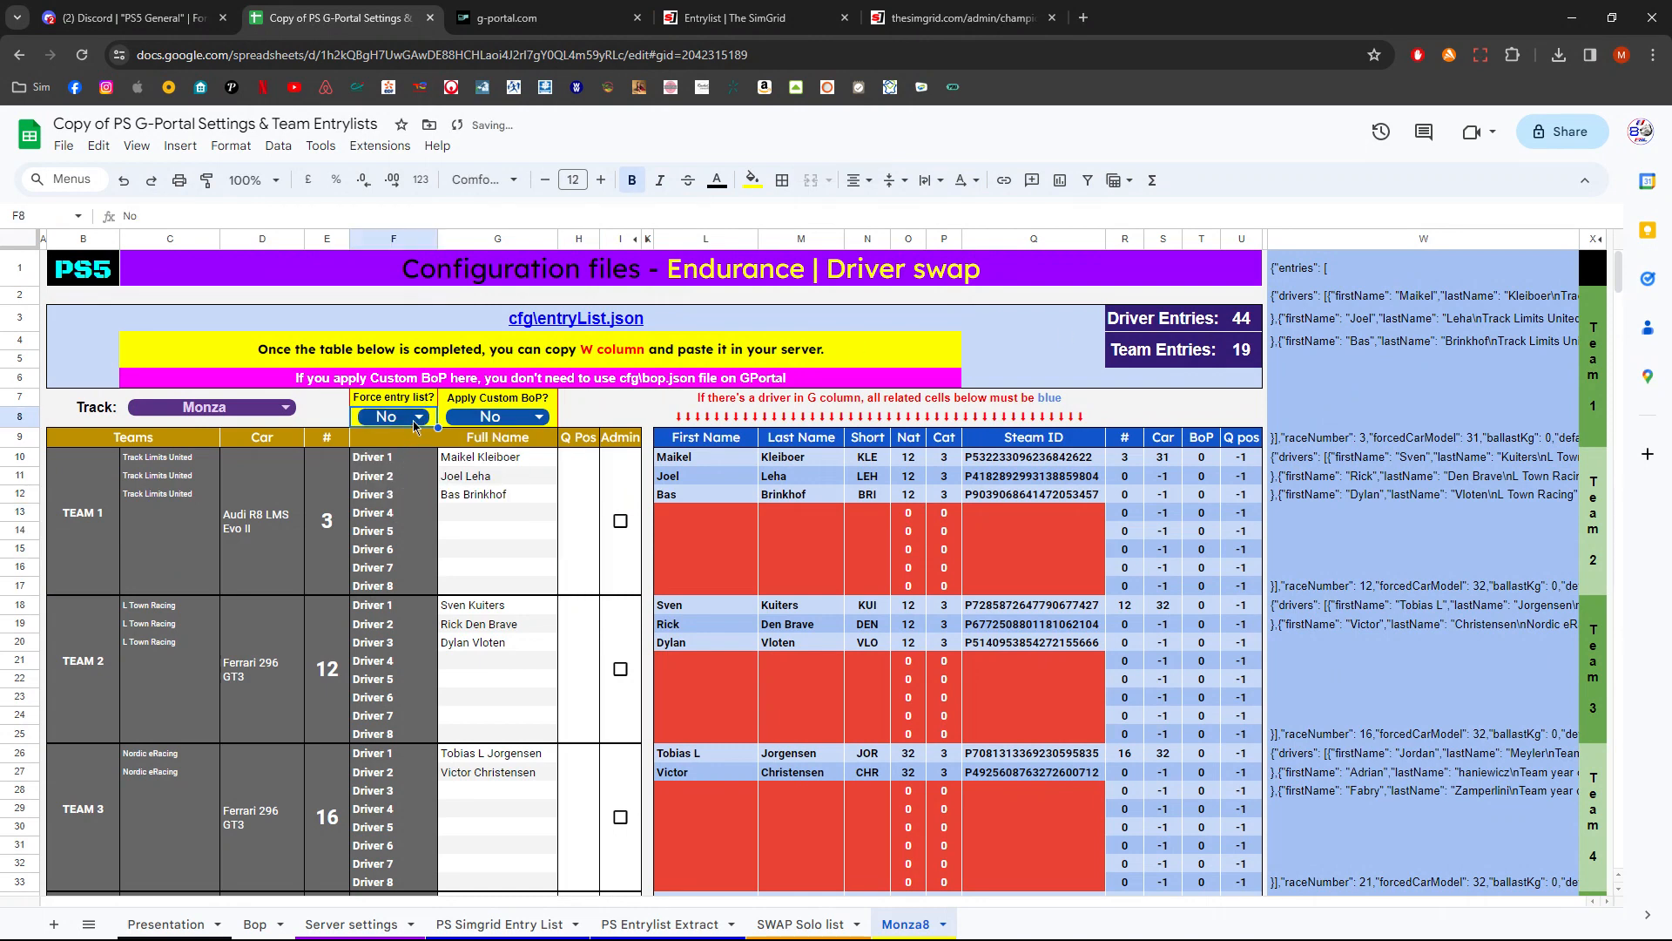
click(413, 421)
click(418, 449)
drag(1619, 270, 1617, 861)
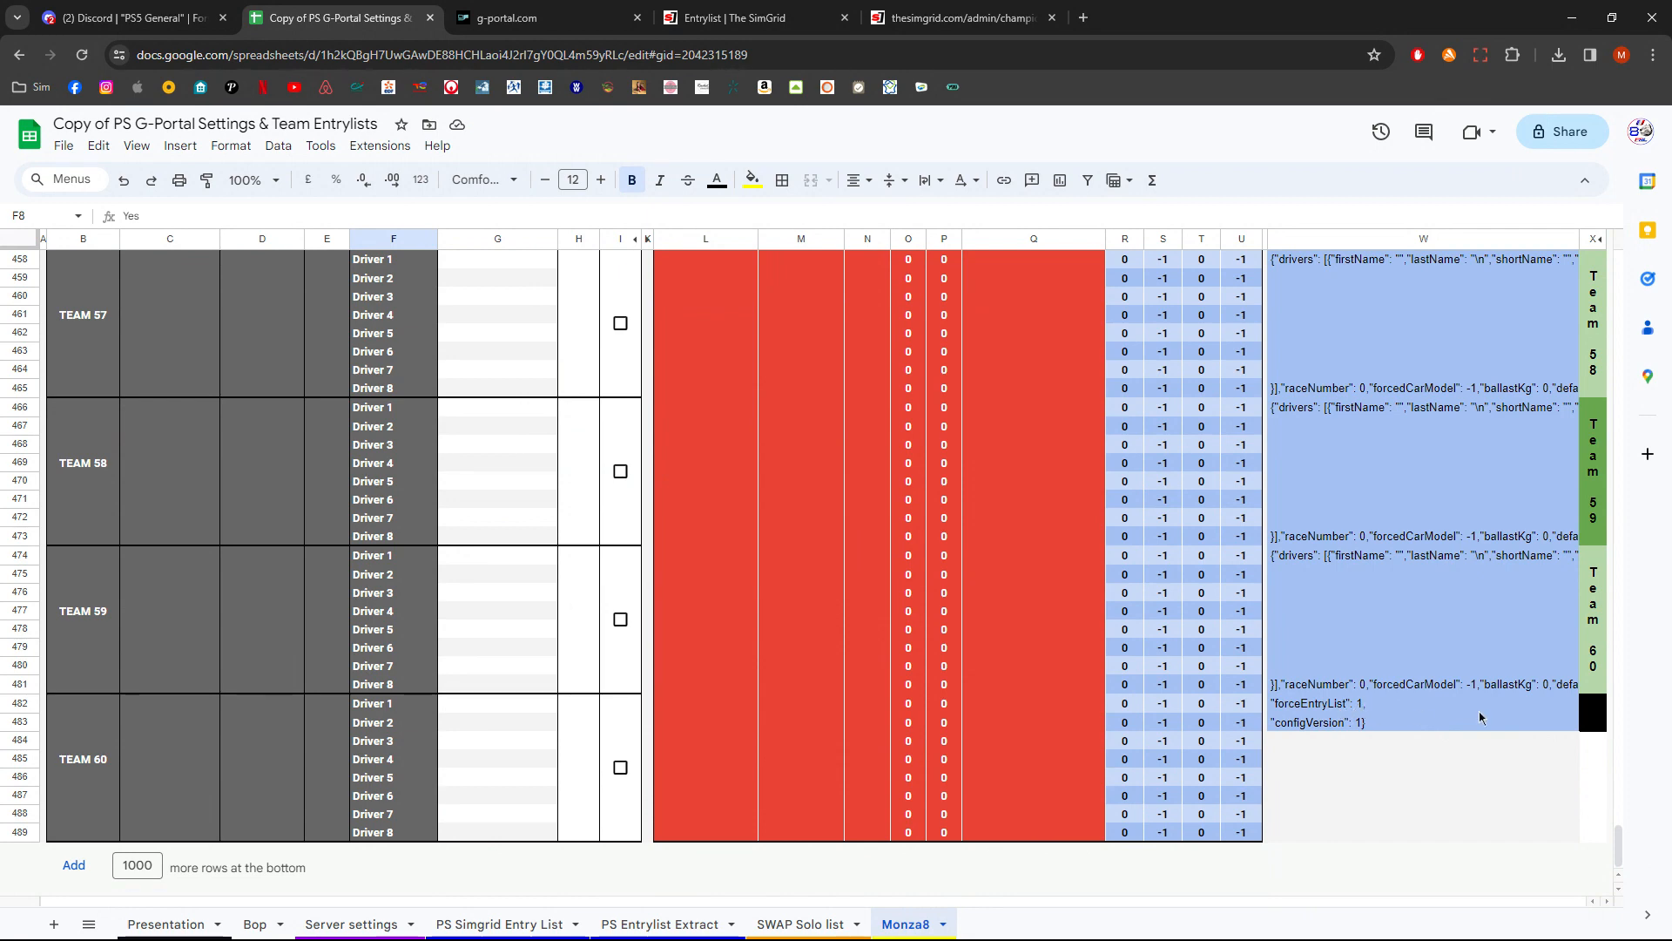
drag(1618, 843, 1617, 261)
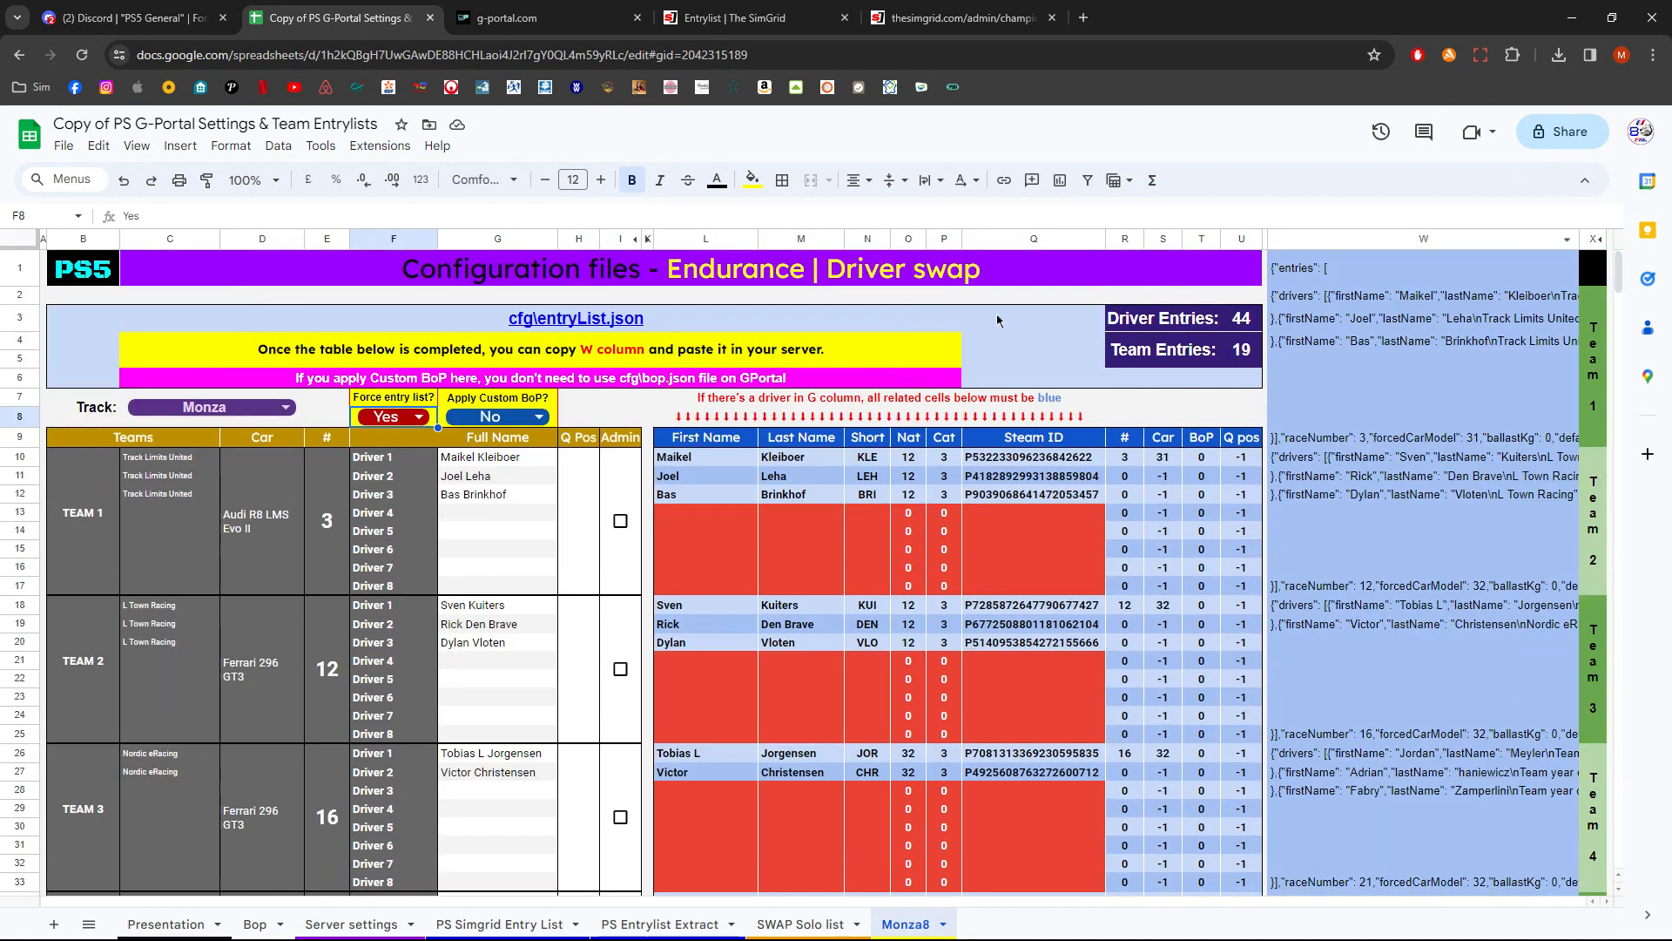
click(433, 422)
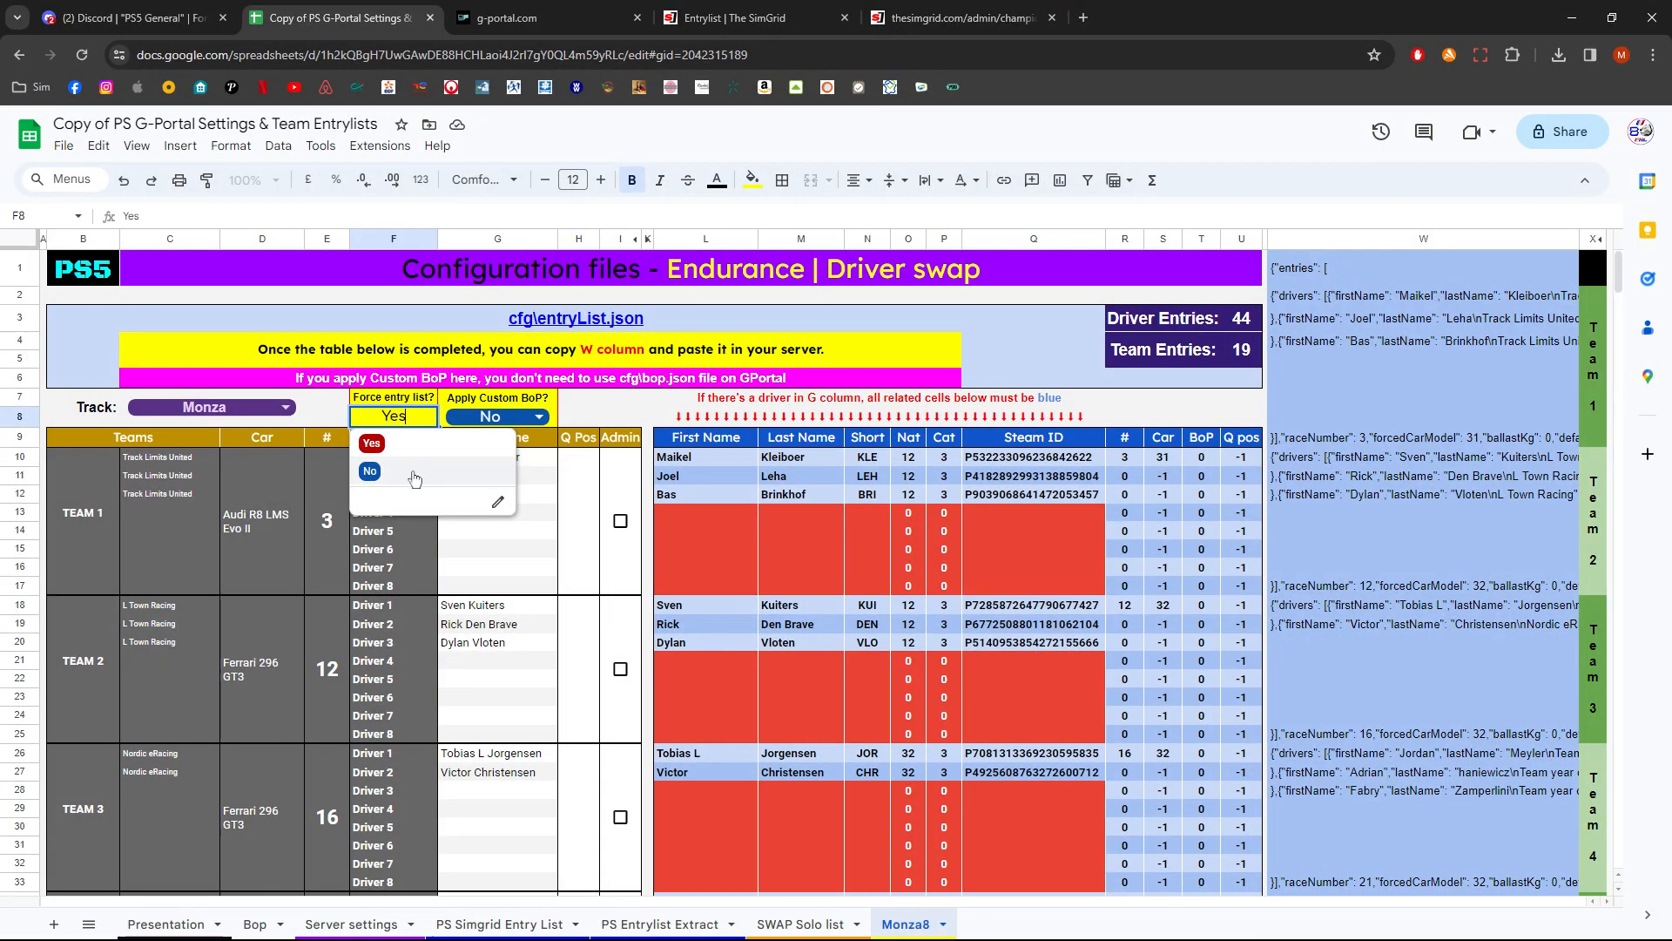
click(374, 450)
drag(1618, 261, 1618, 882)
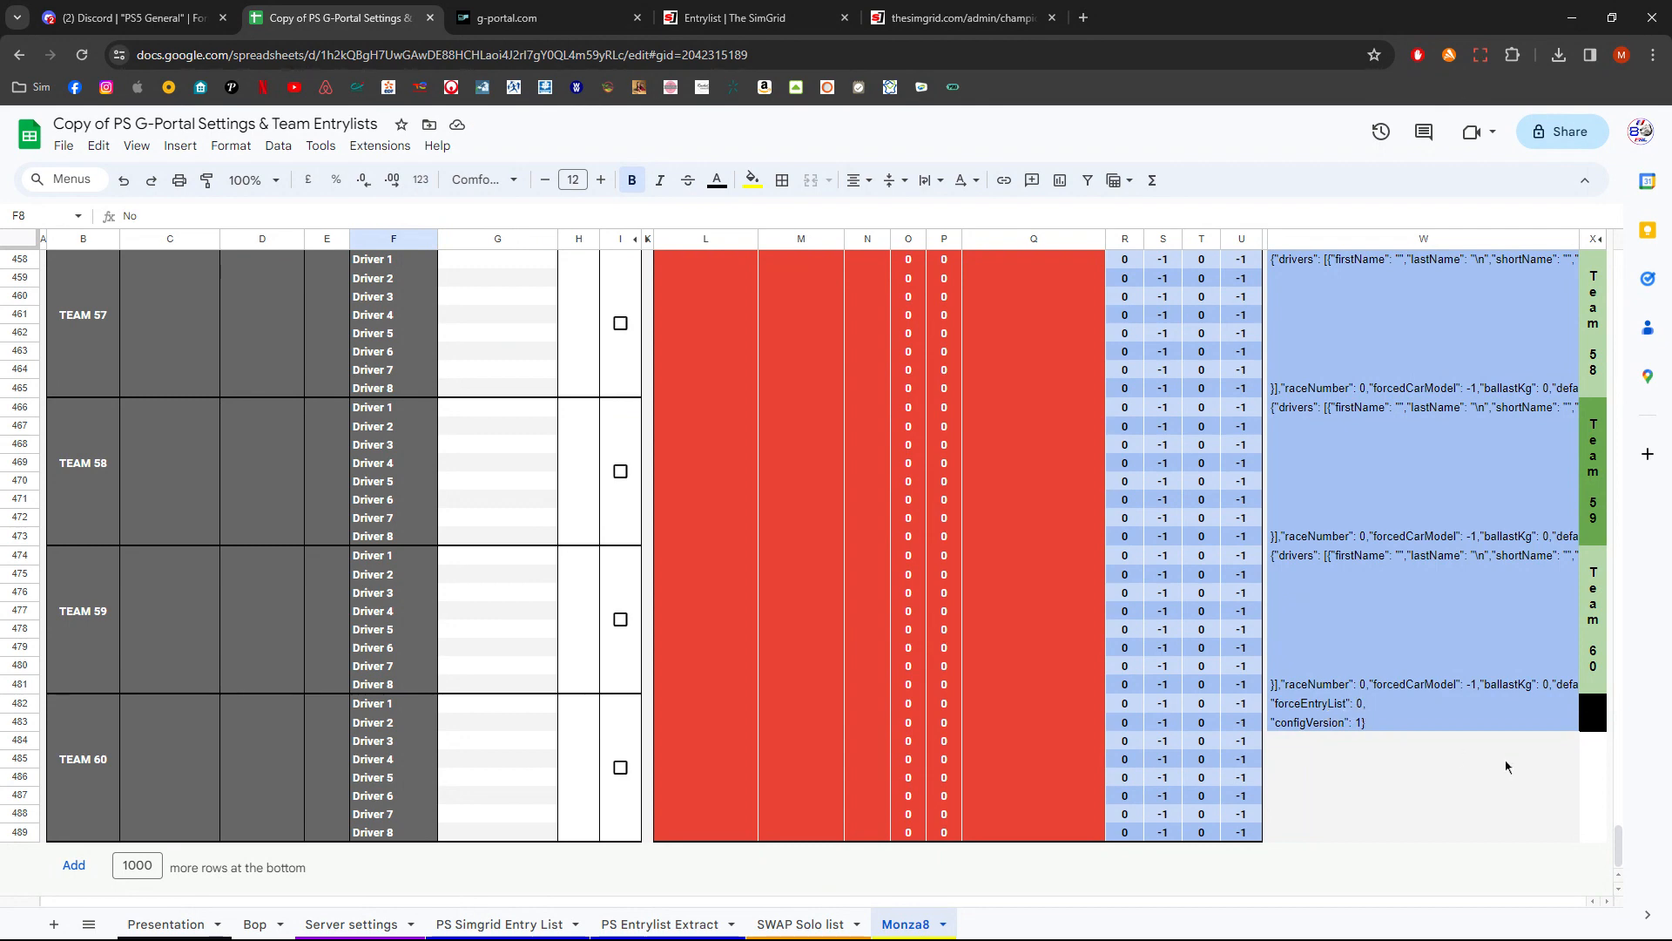
drag(1617, 837, 1668, 200)
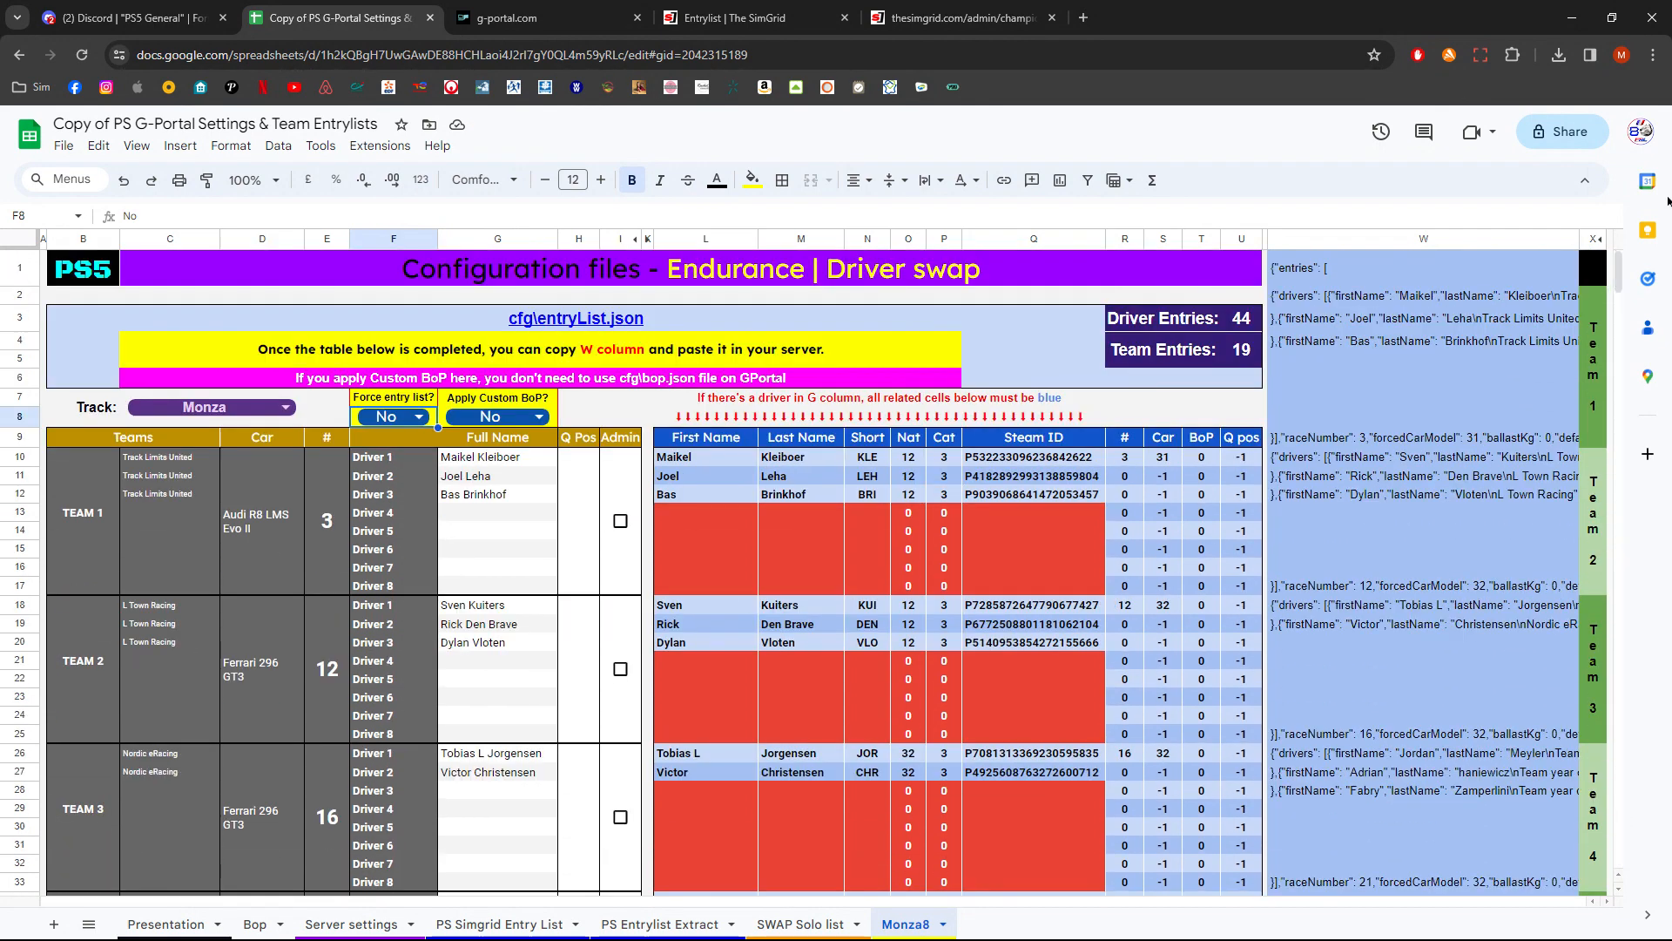
click(418, 420)
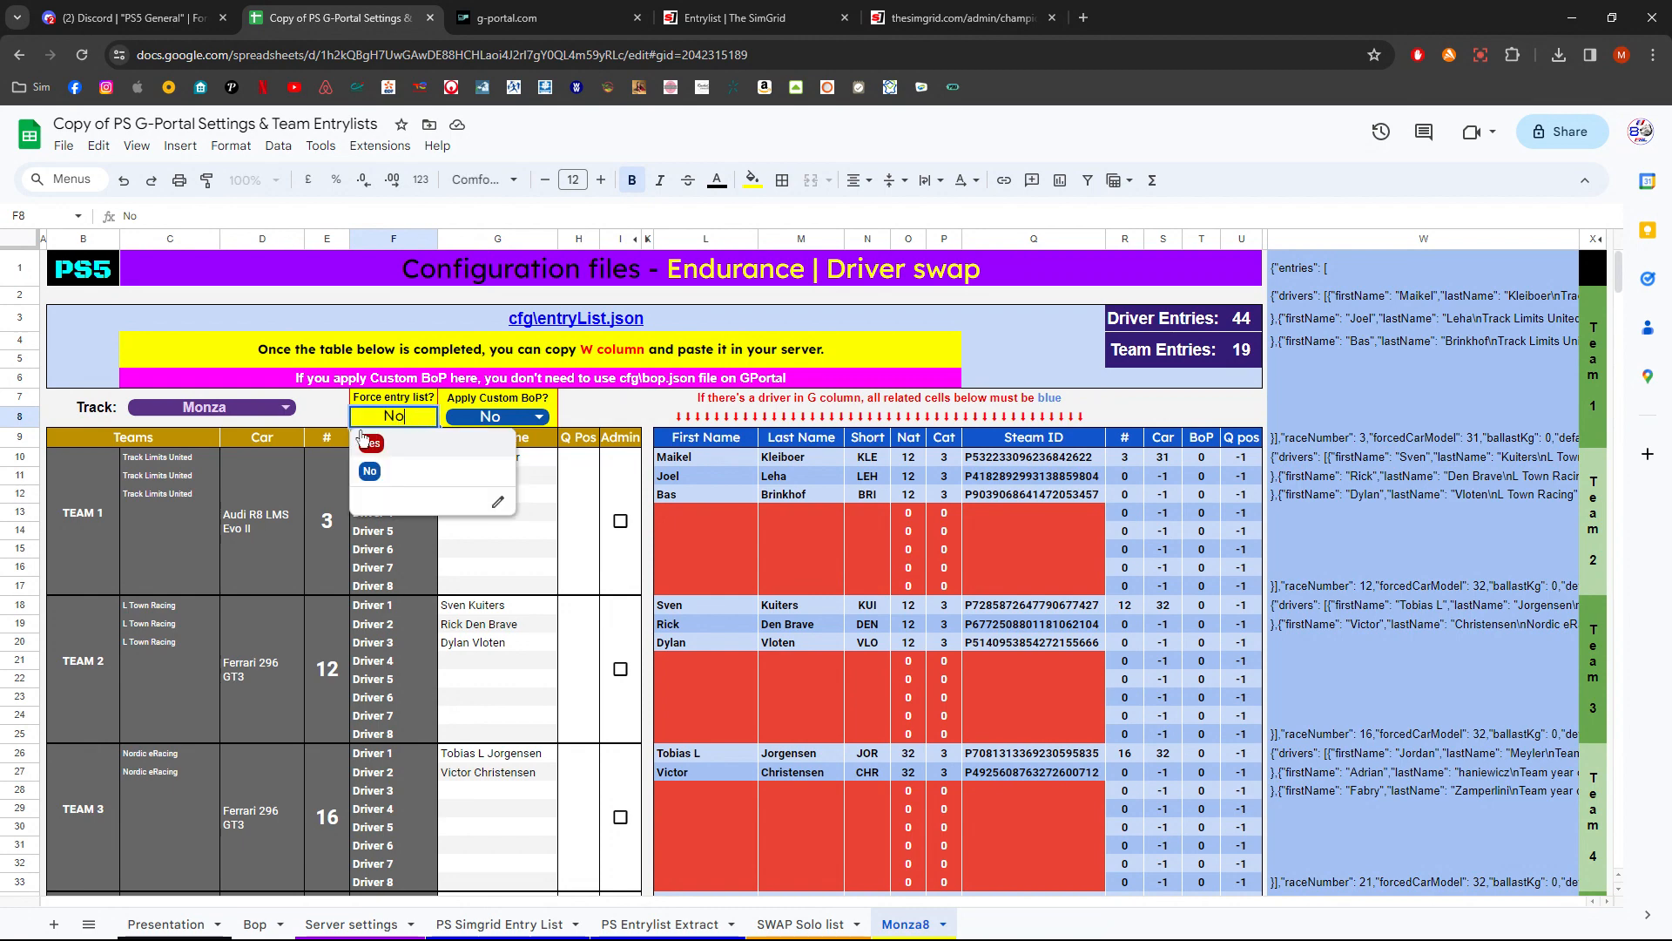
click(421, 449)
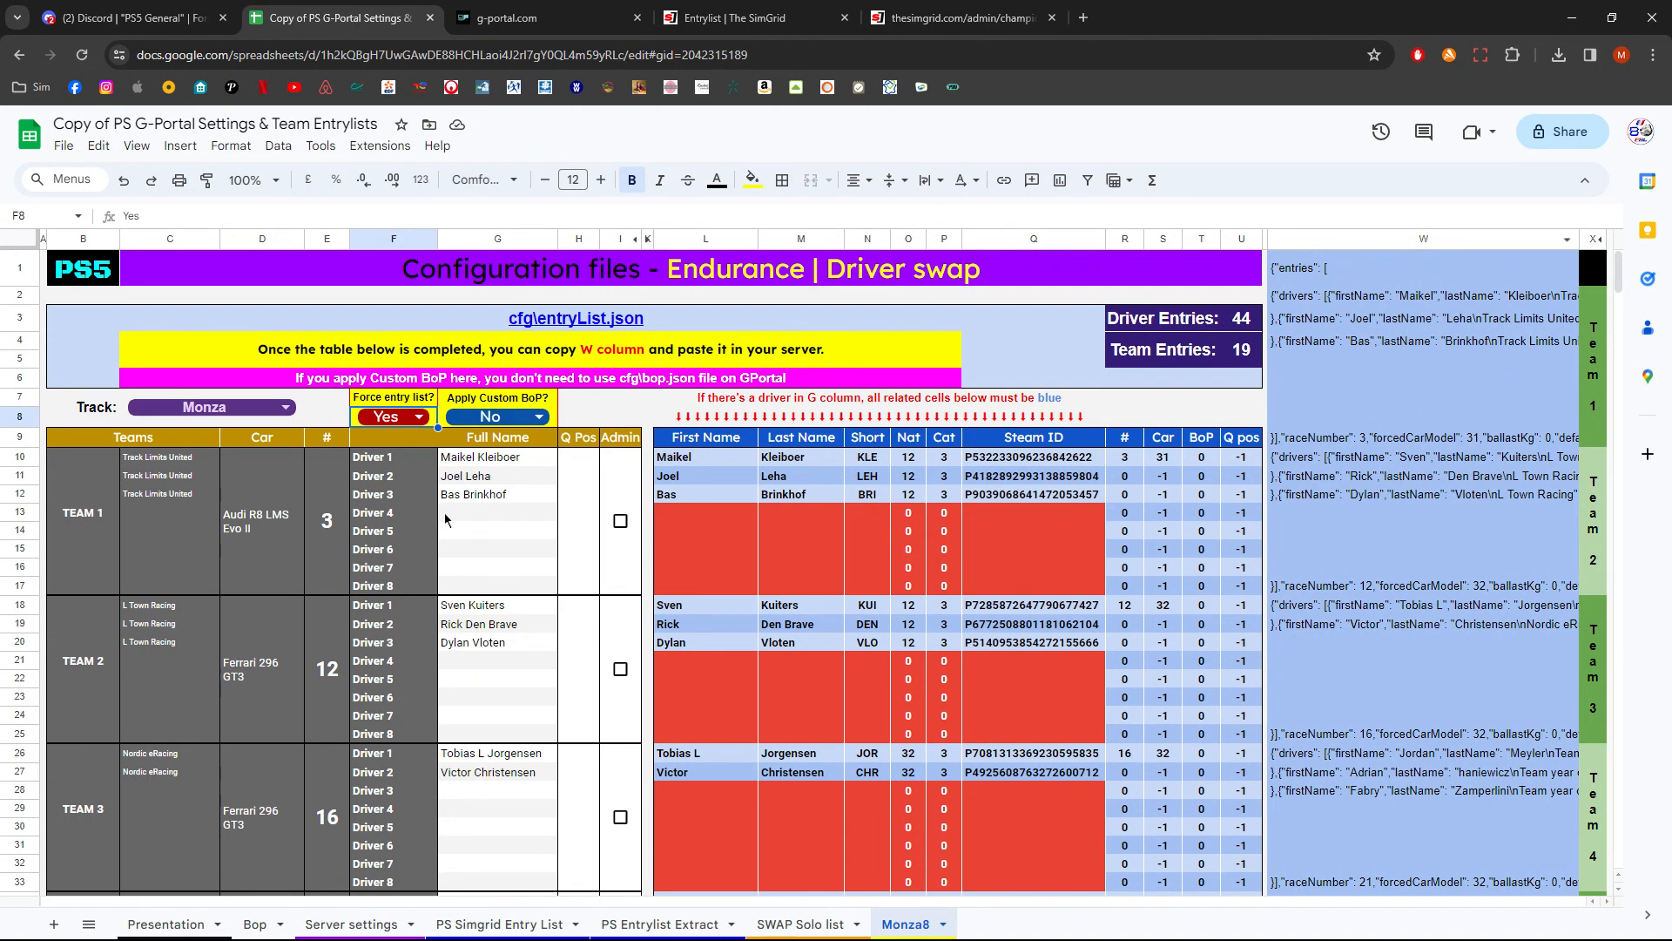
- Set Apply Custom BoP to Yes and inspect the Car and BoP formulas of the team rows
click(537, 420)
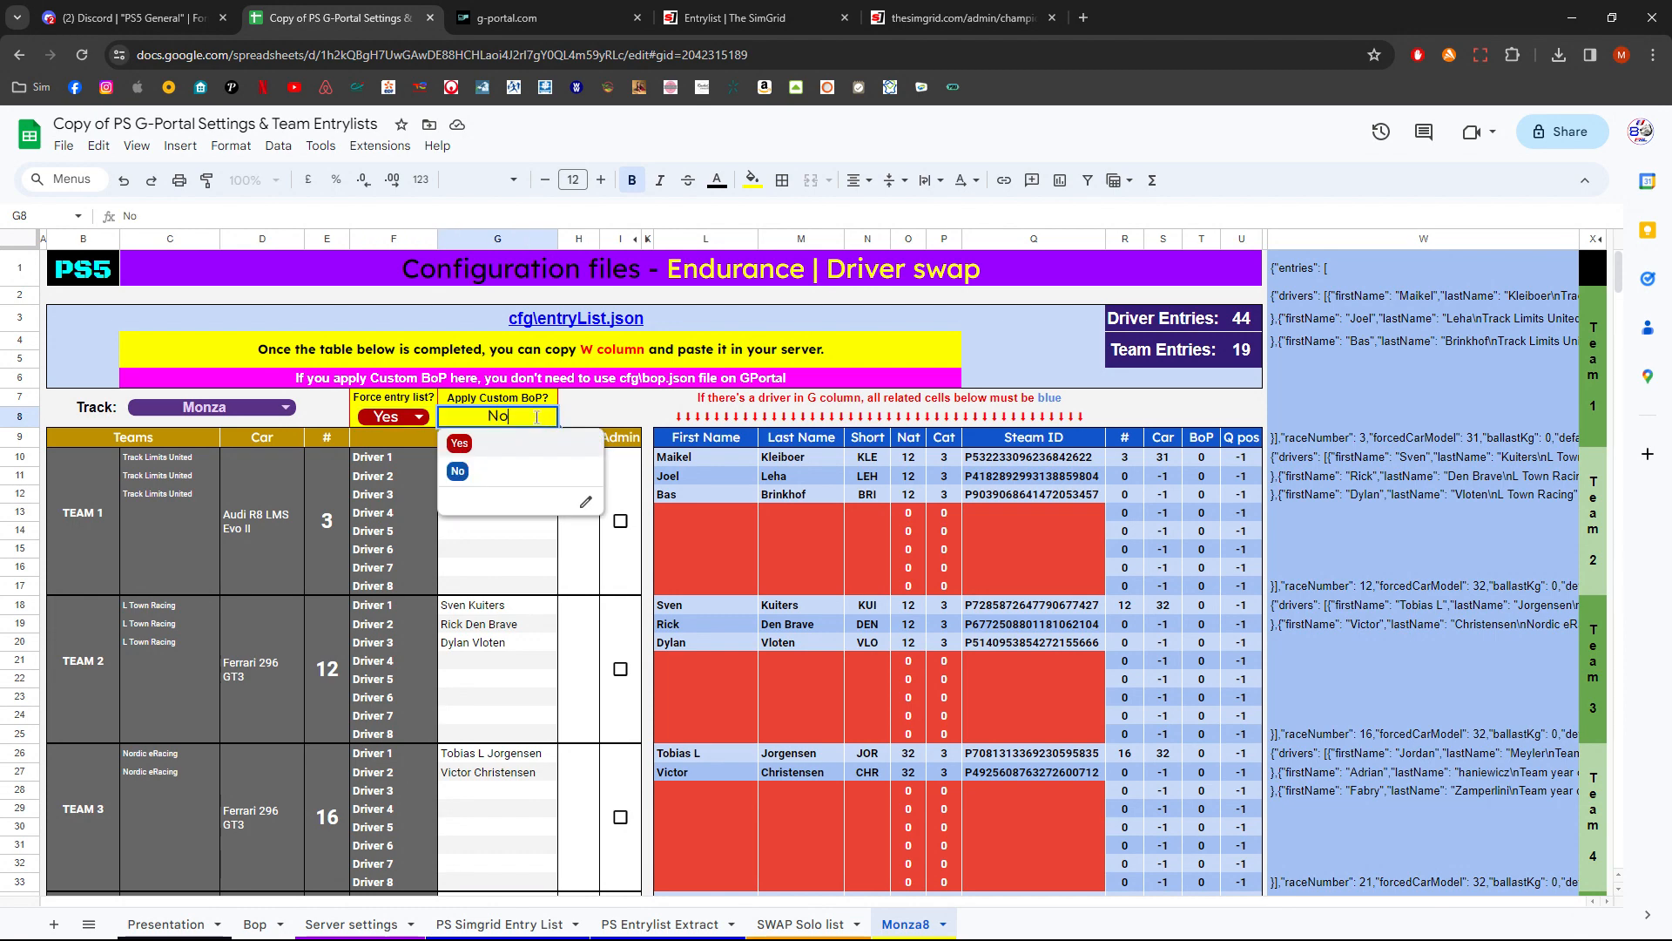
click(501, 449)
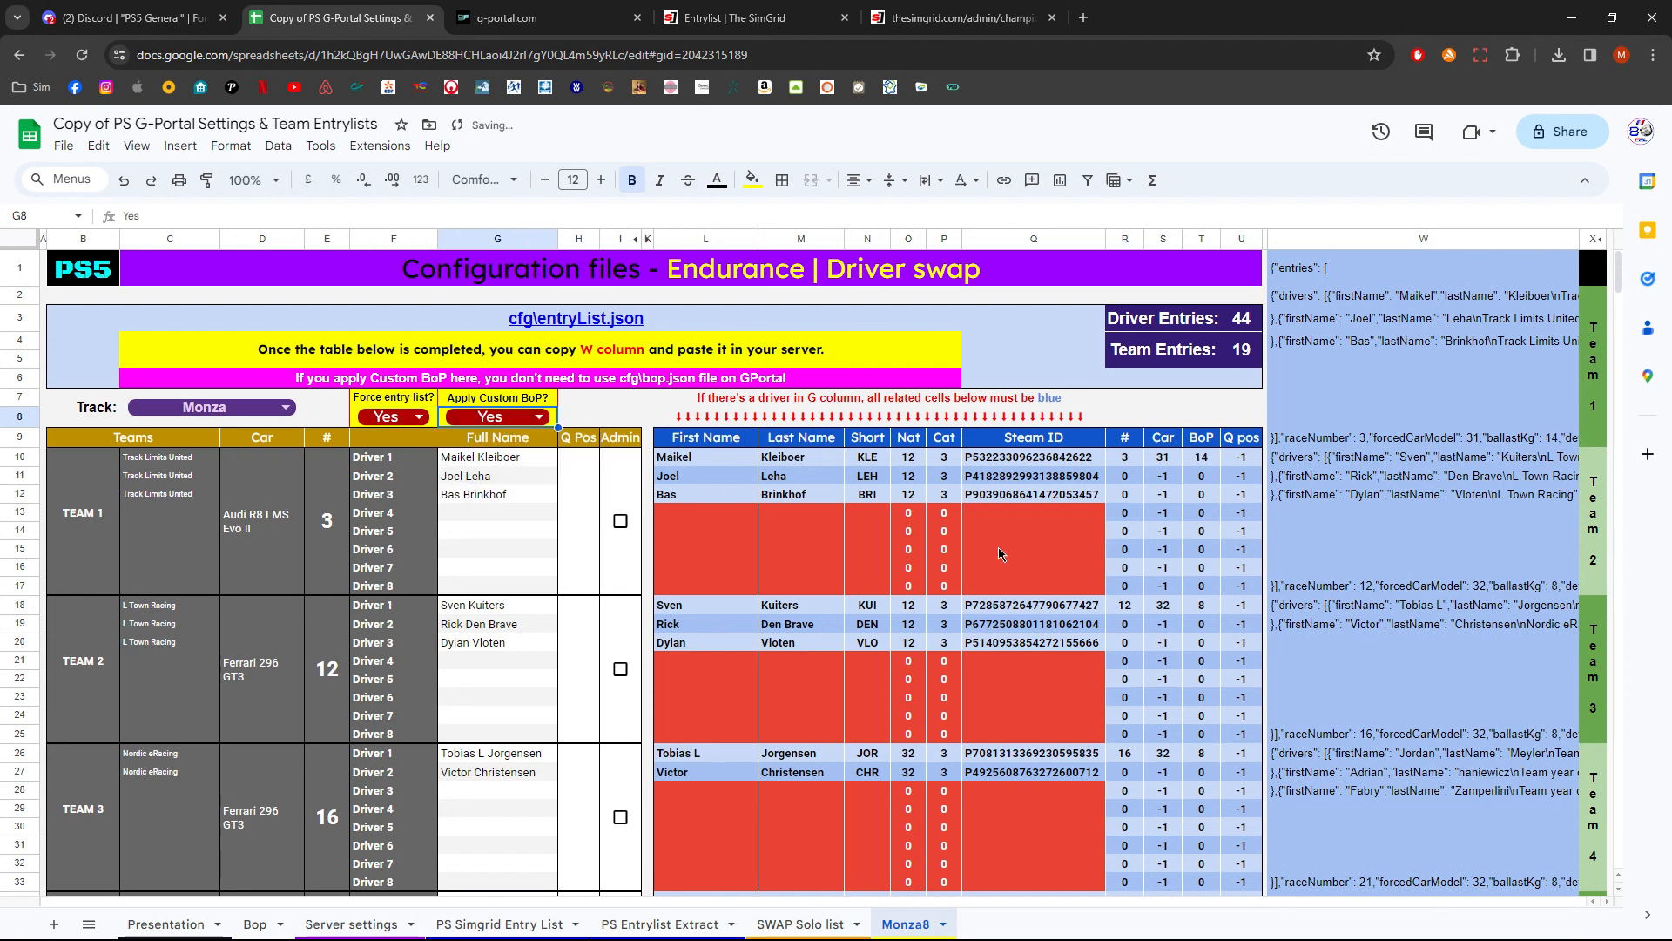
click(1201, 459)
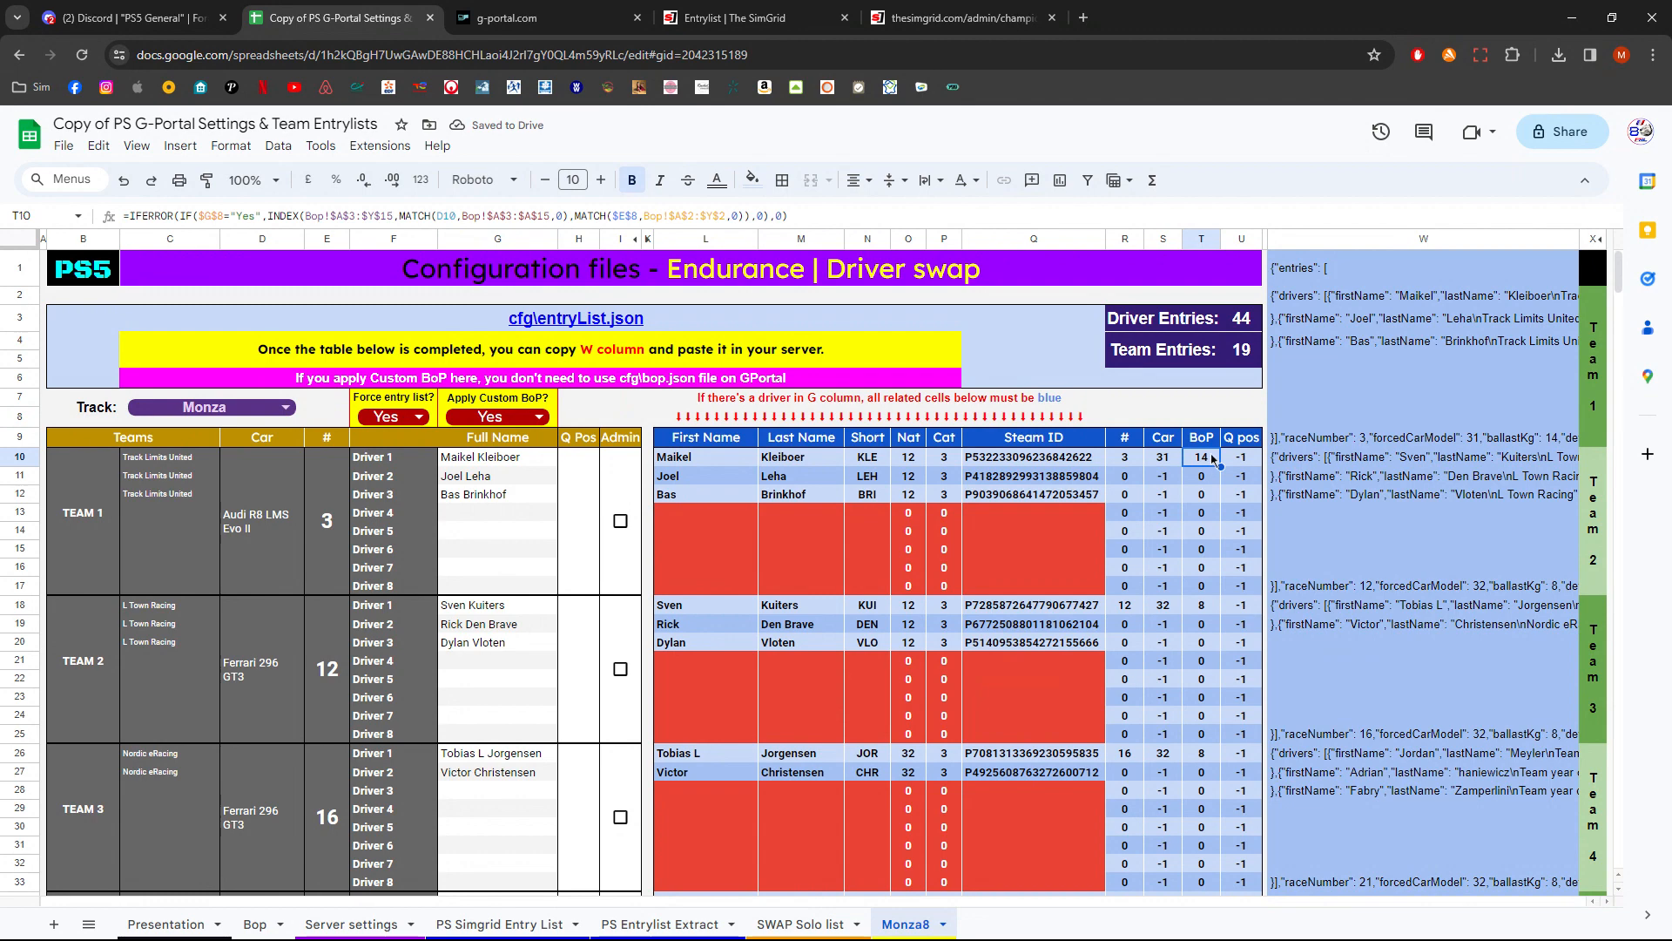
click(1212, 608)
click(1201, 758)
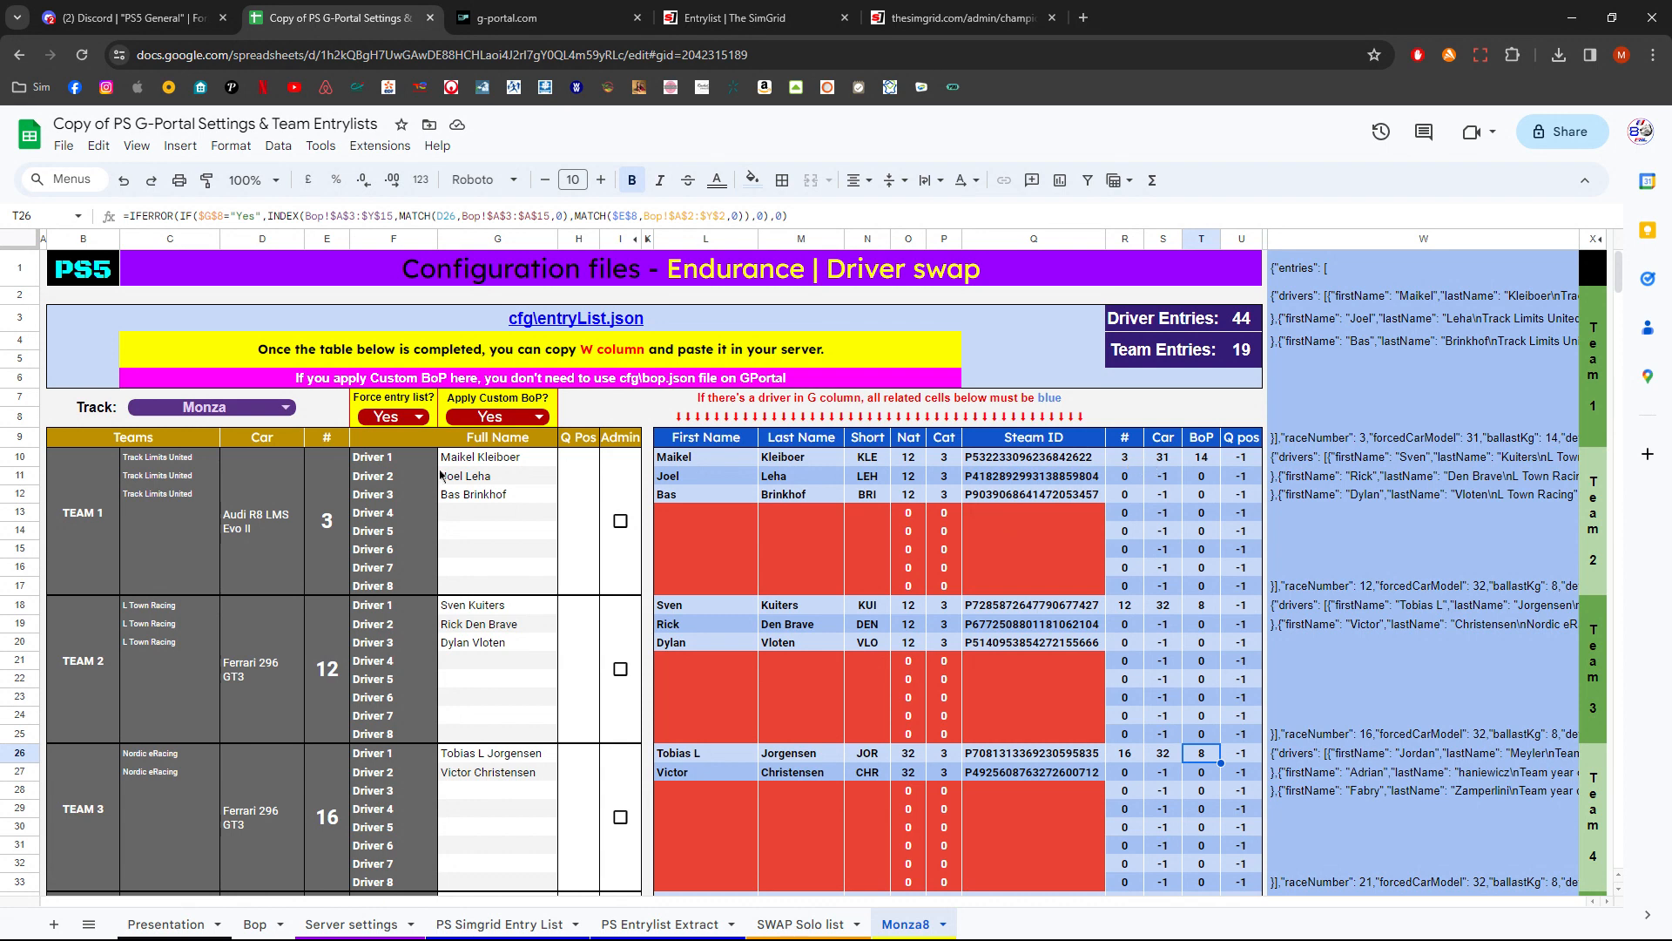
click(1168, 457)
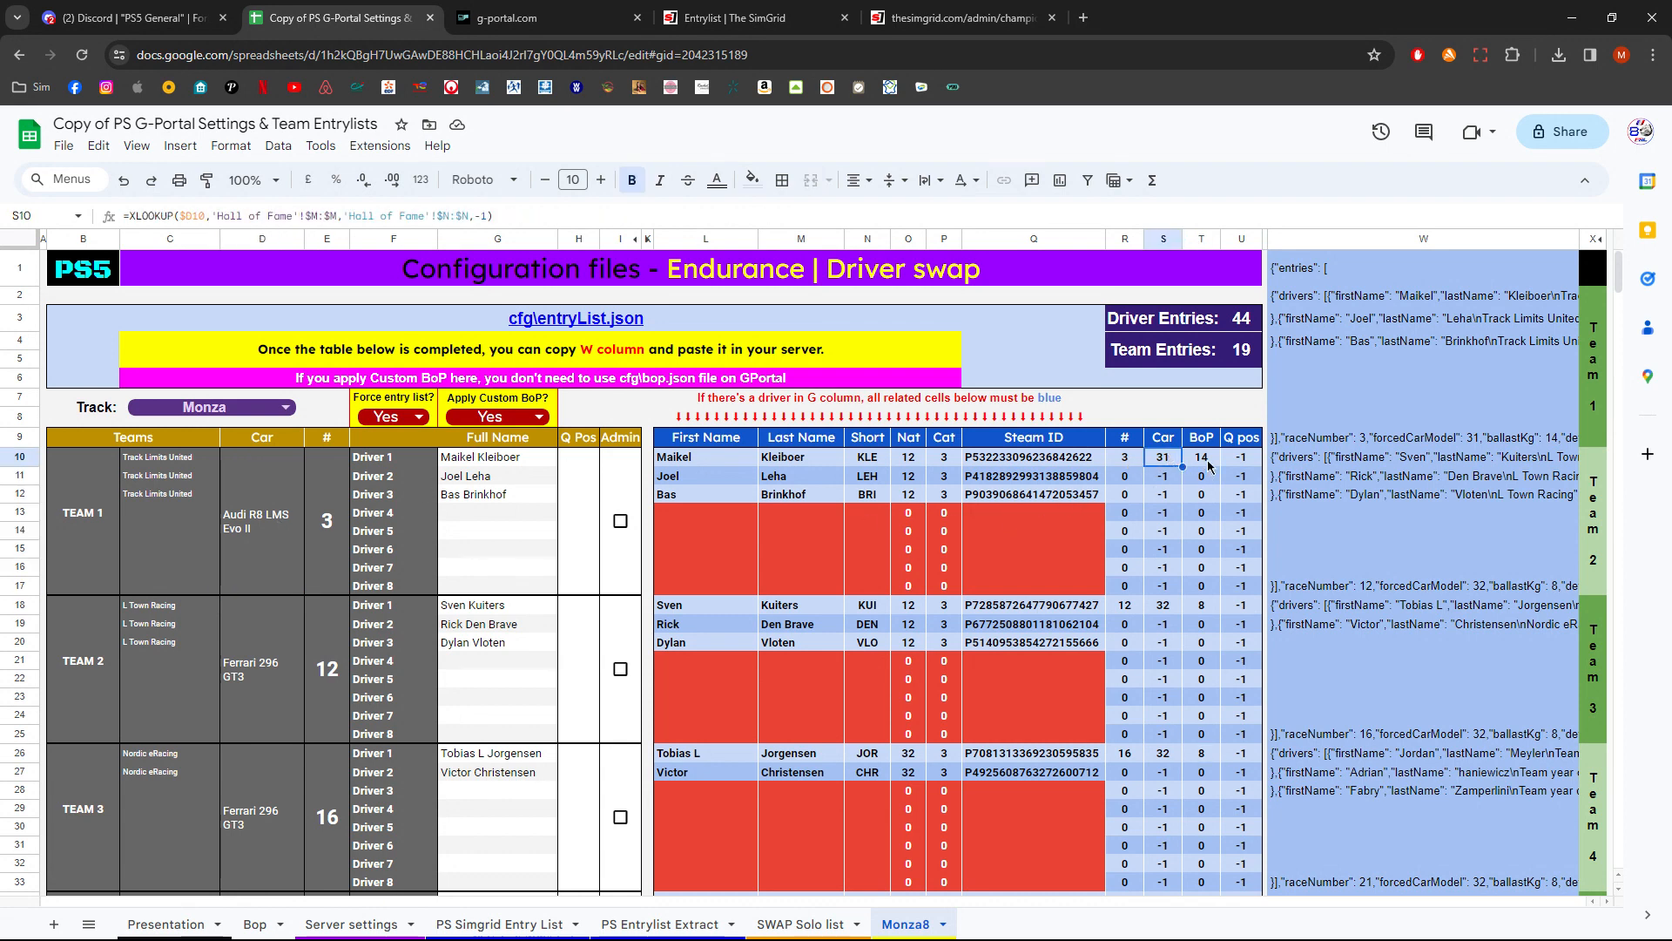
click(1207, 462)
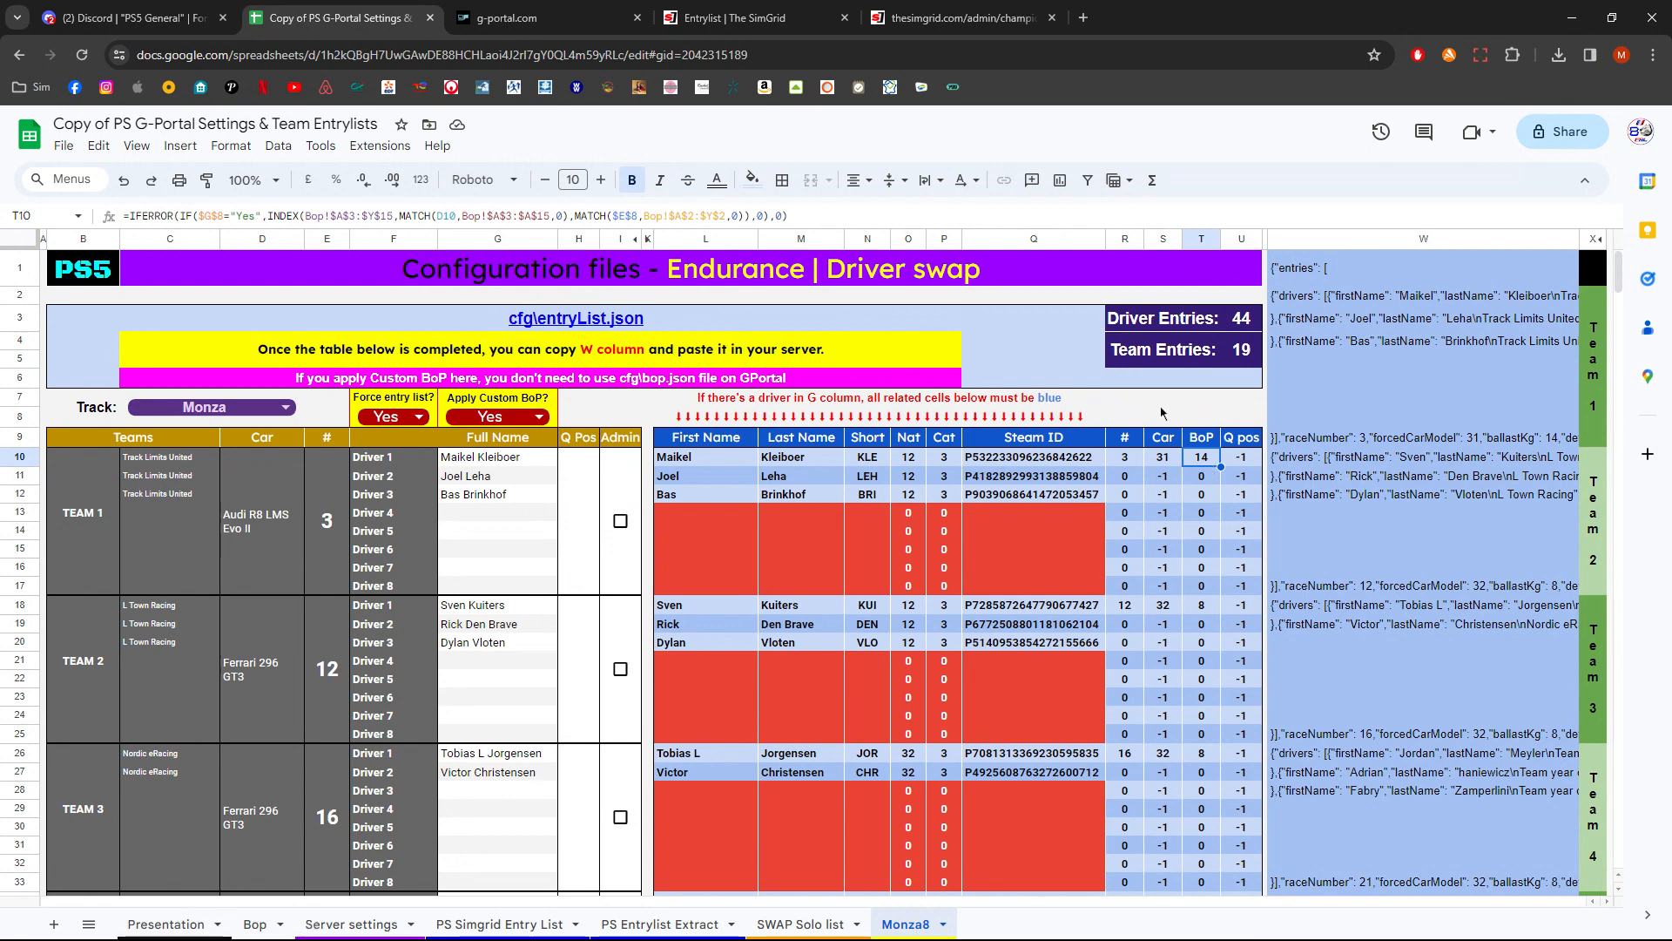
- Change the track from the track selector to Nürburgring
double_click(300, 401)
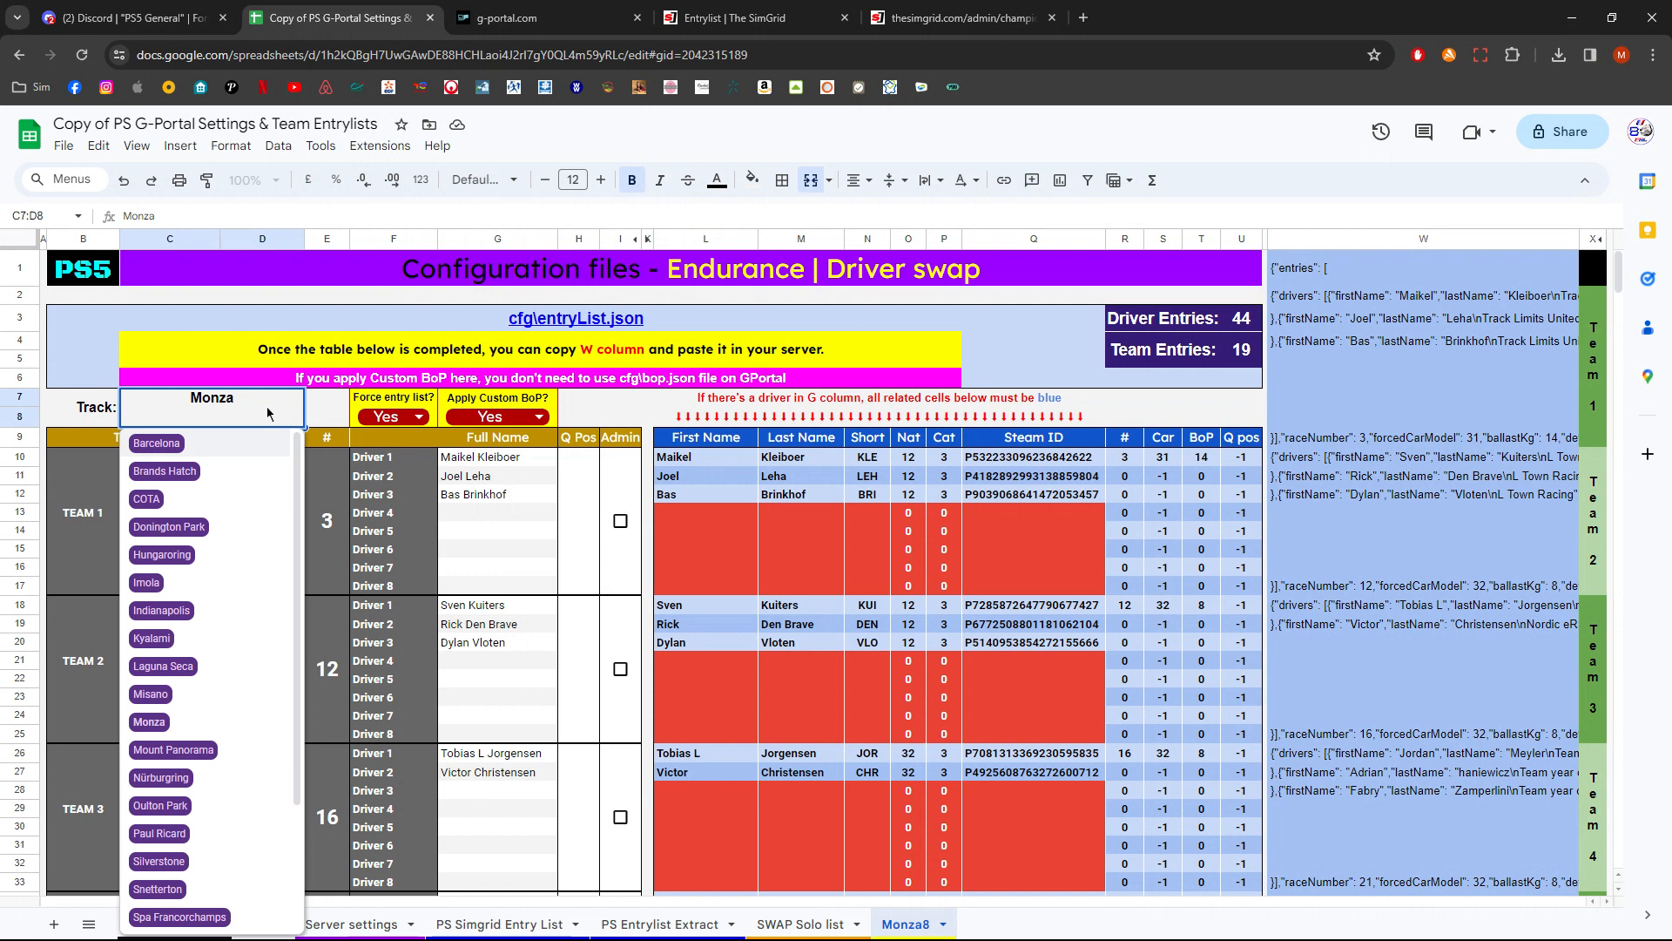
click(327, 416)
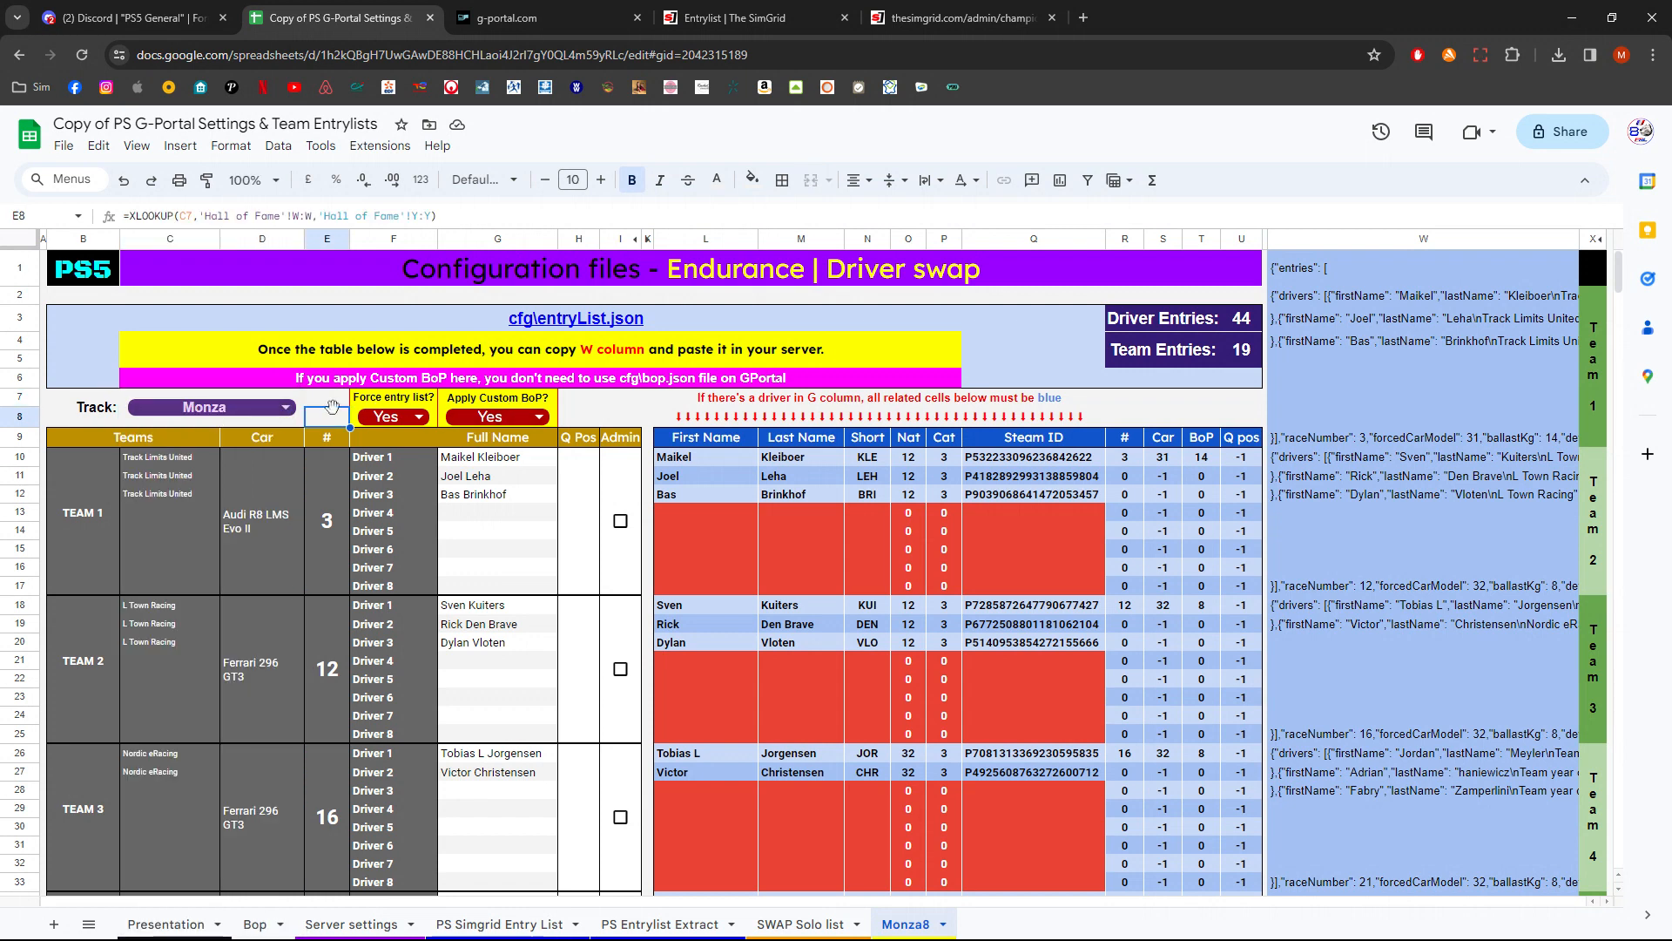
click(289, 409)
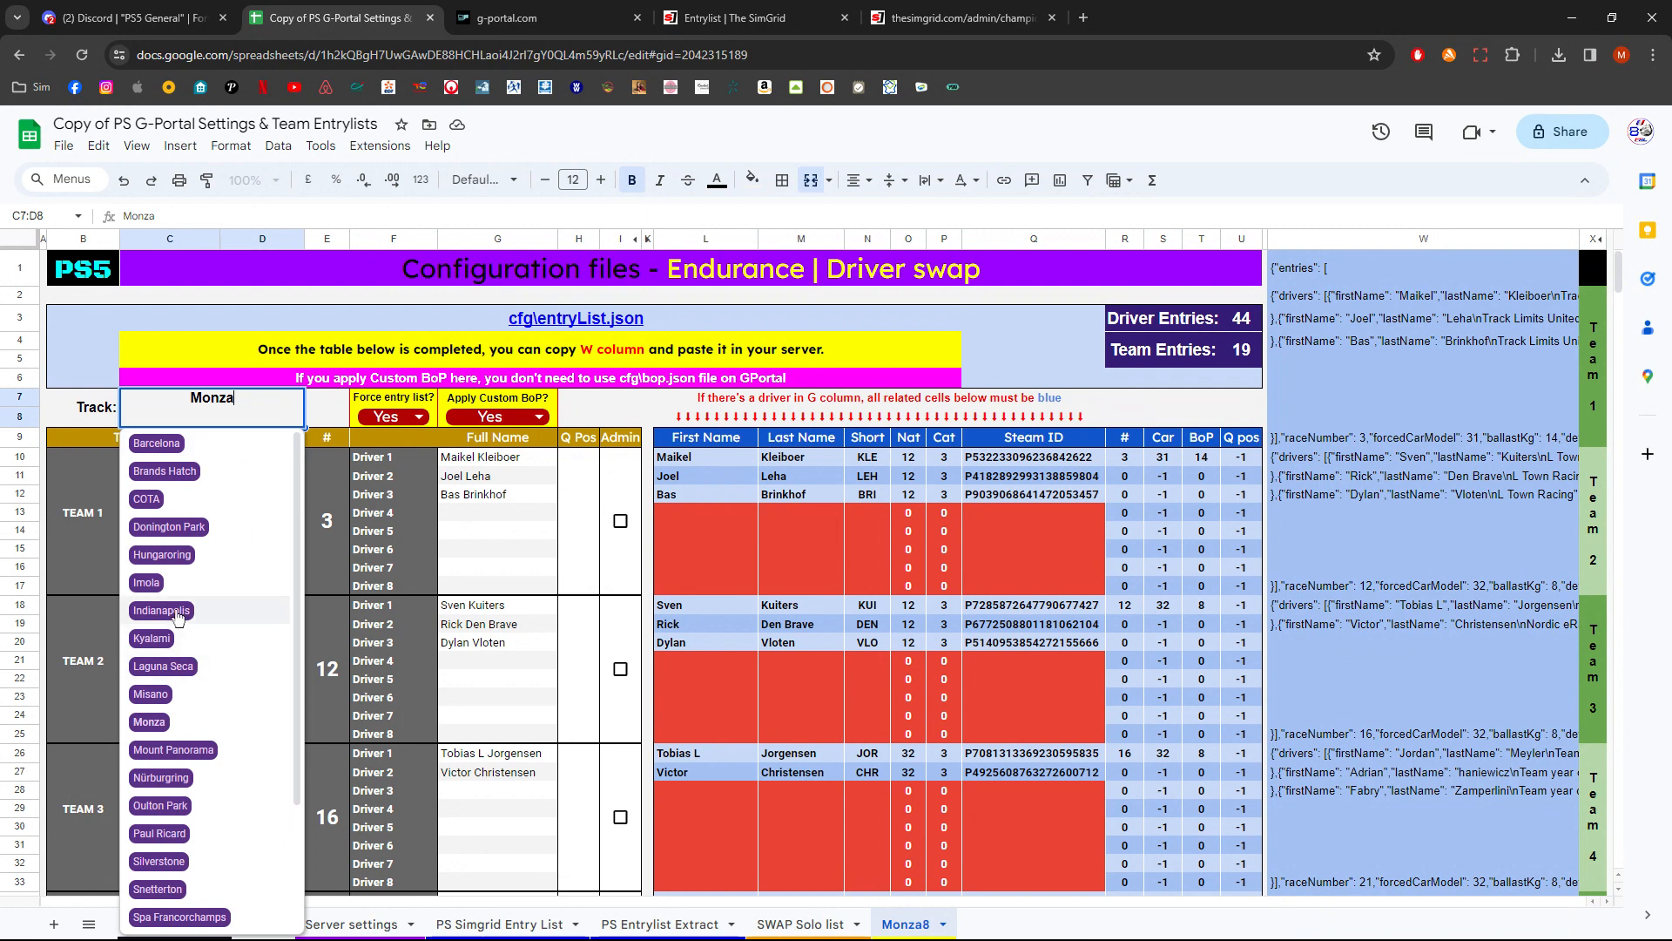
click(169, 782)
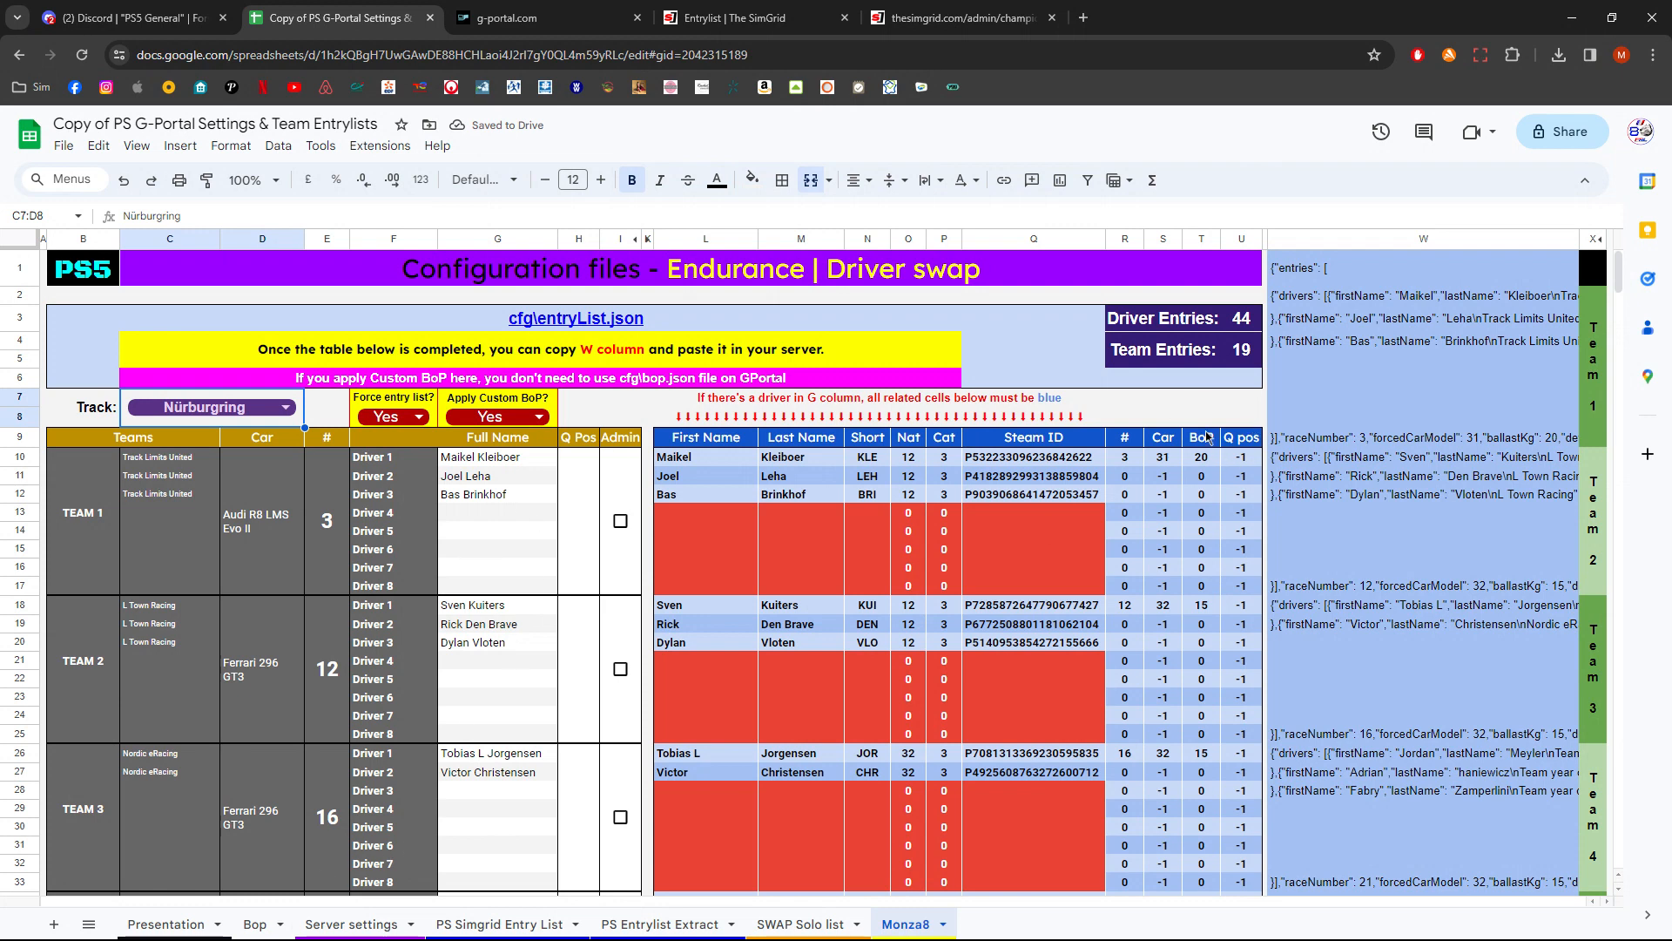
- Compare the BoP column values against the Bop sheet, returning to Monza8
drag(1207, 443, 1202, 609)
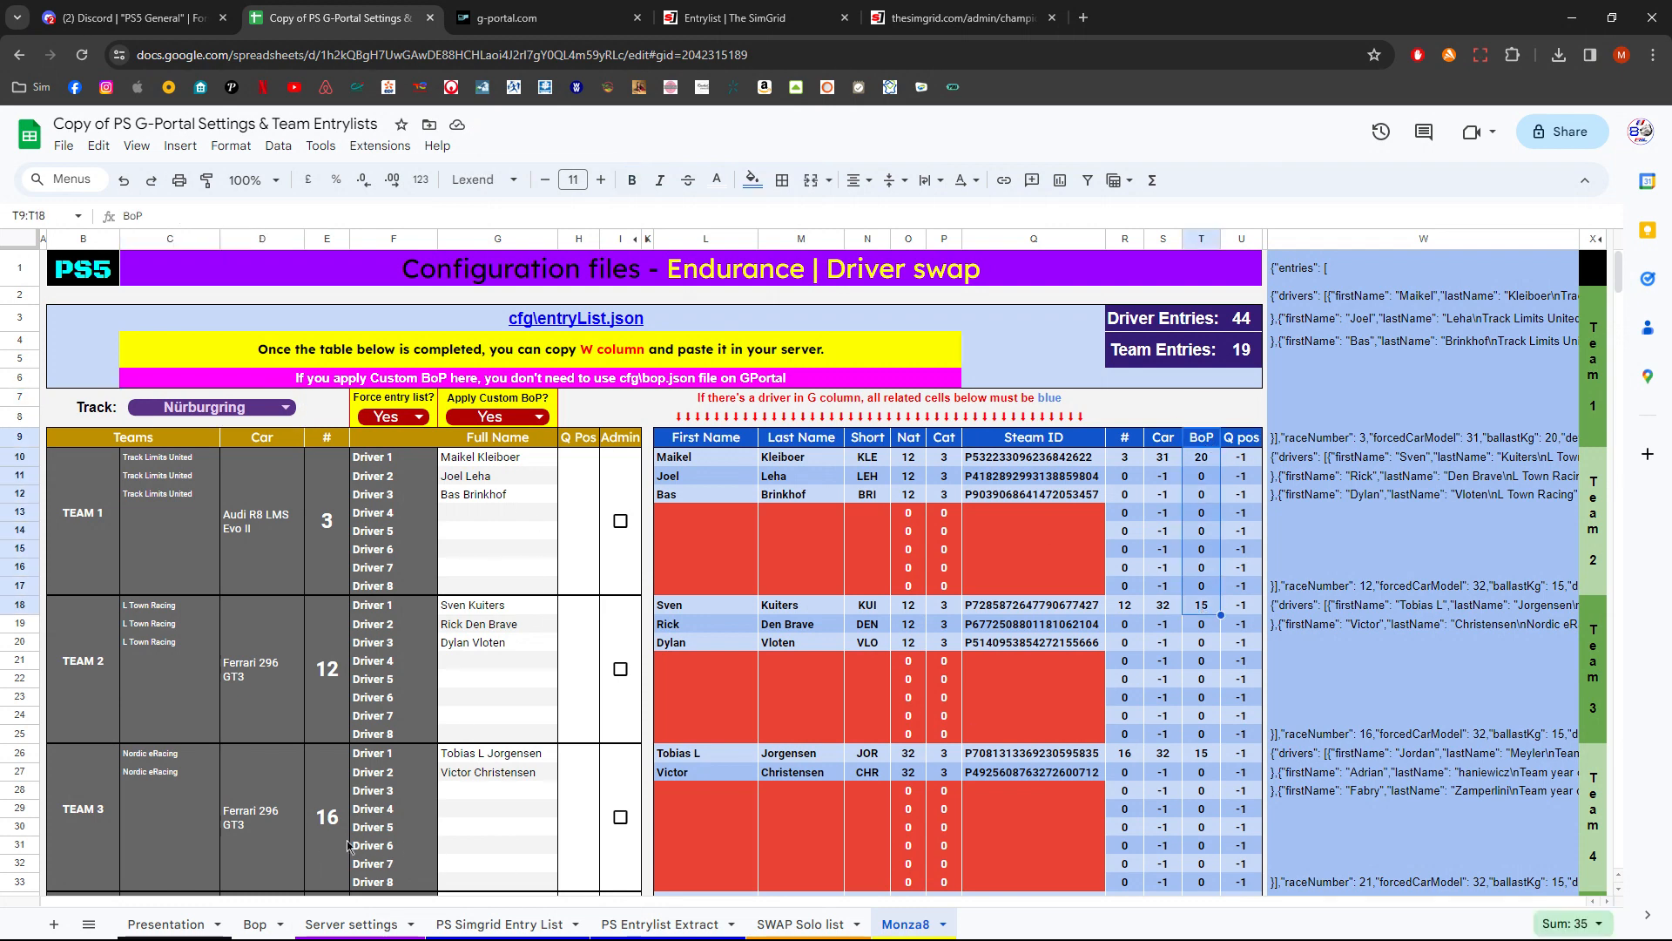
click(255, 925)
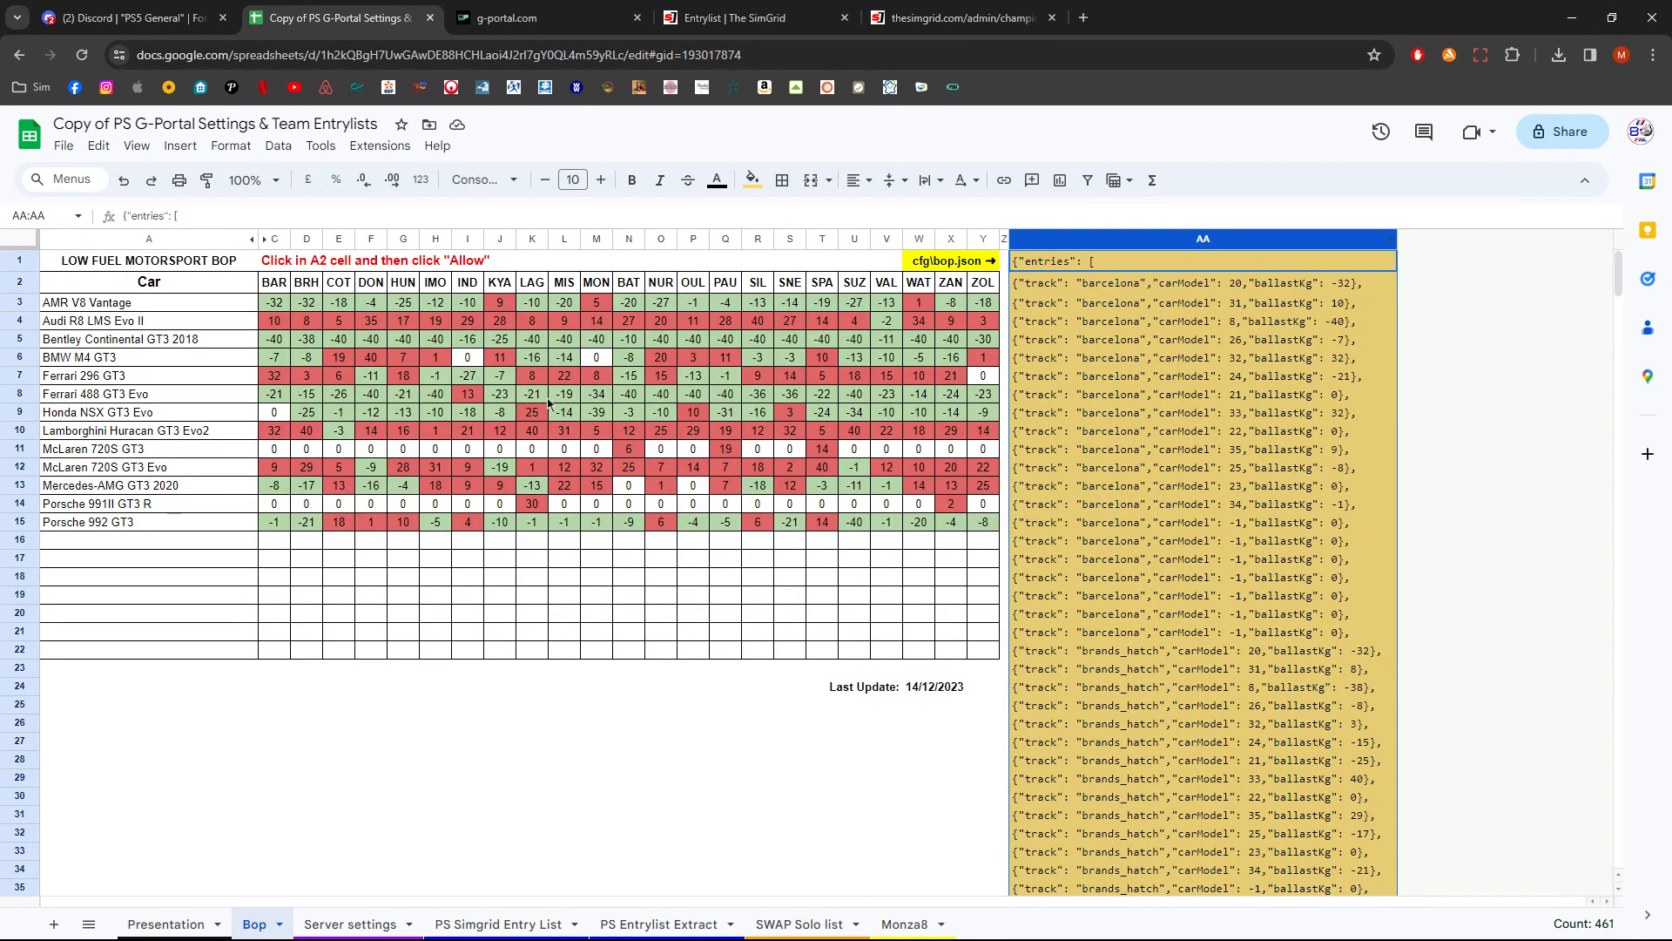
click(904, 924)
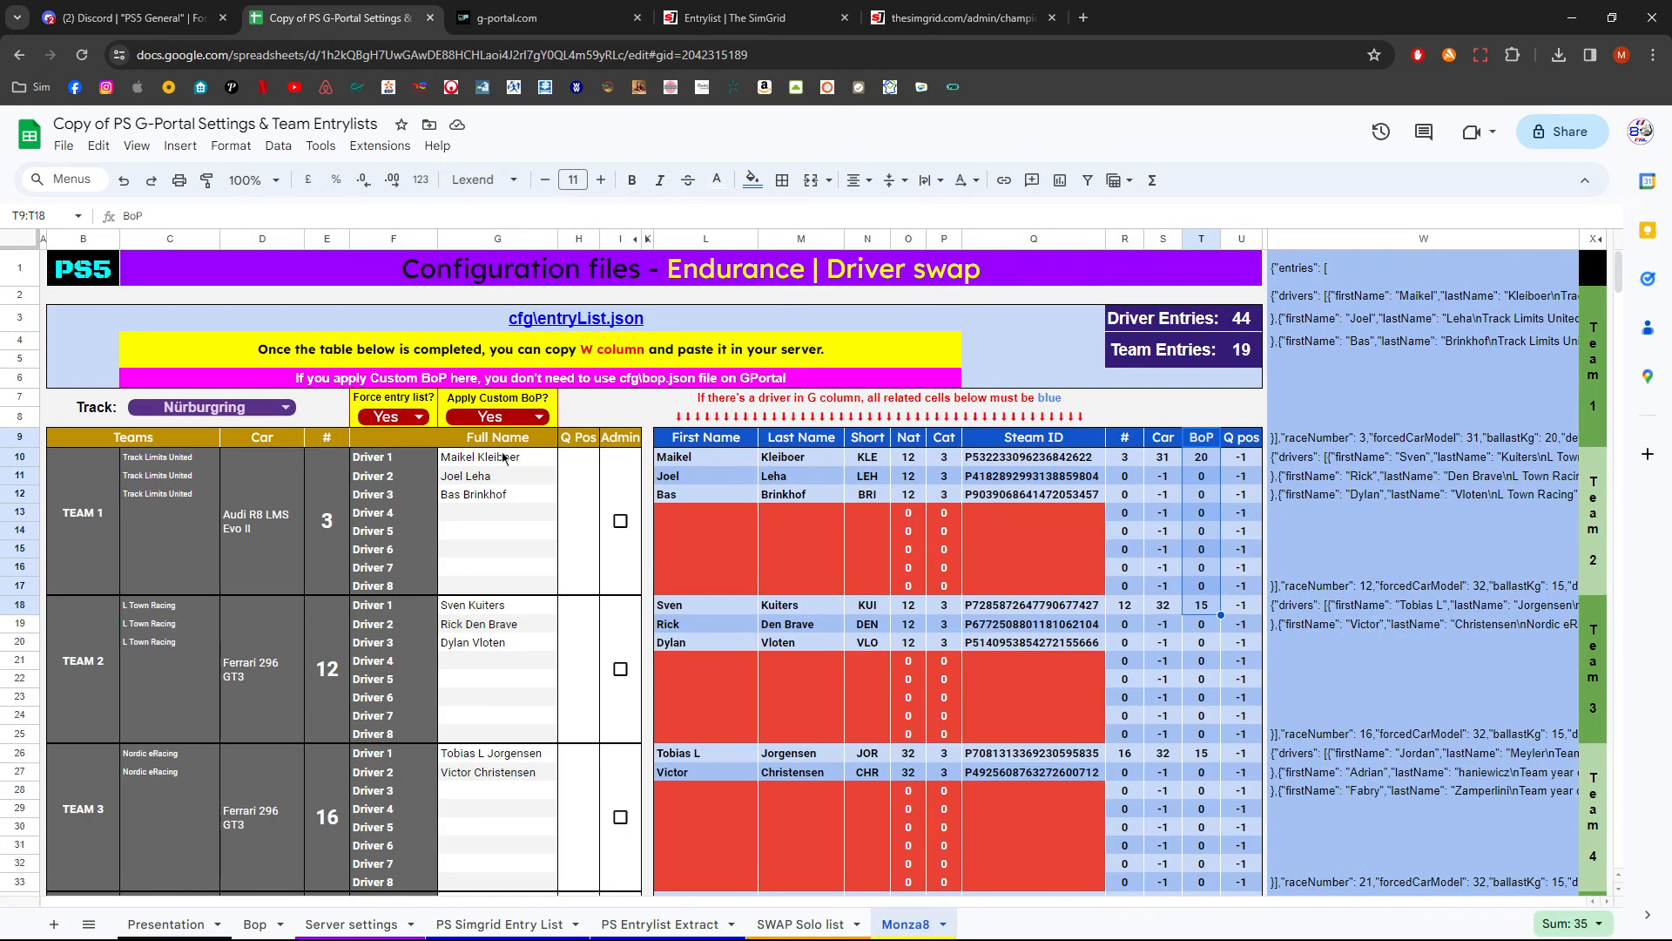
- Set Apply Custom BoP to No, glancing at the saved bop.json on the G-Portal page
click(538, 419)
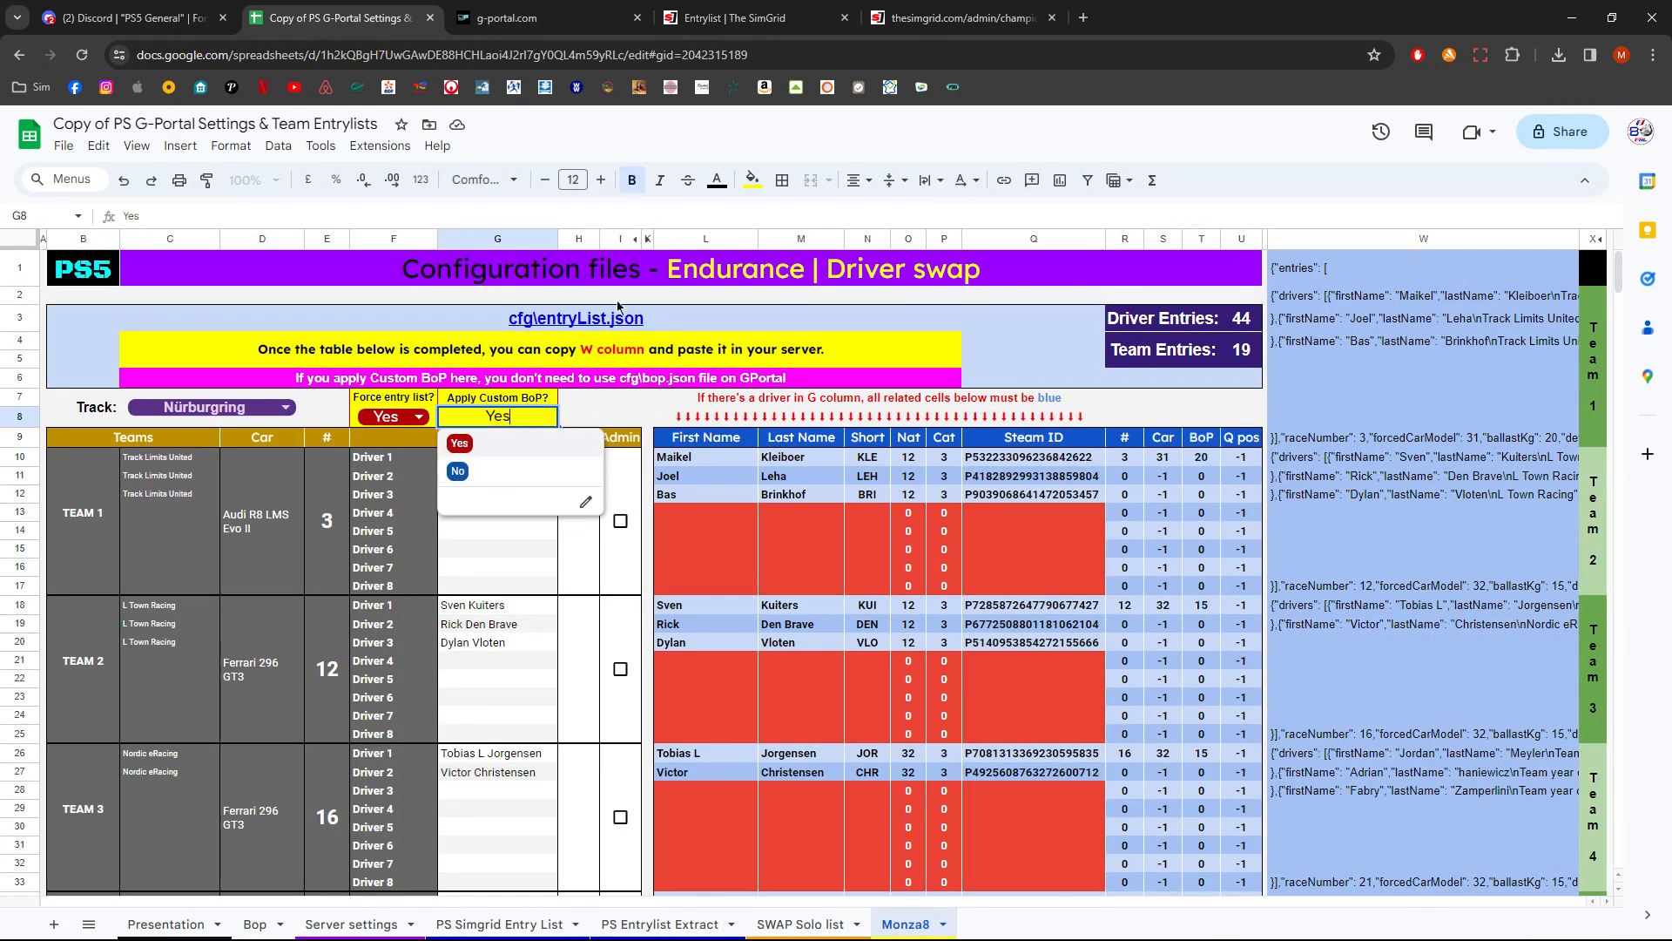
click(510, 17)
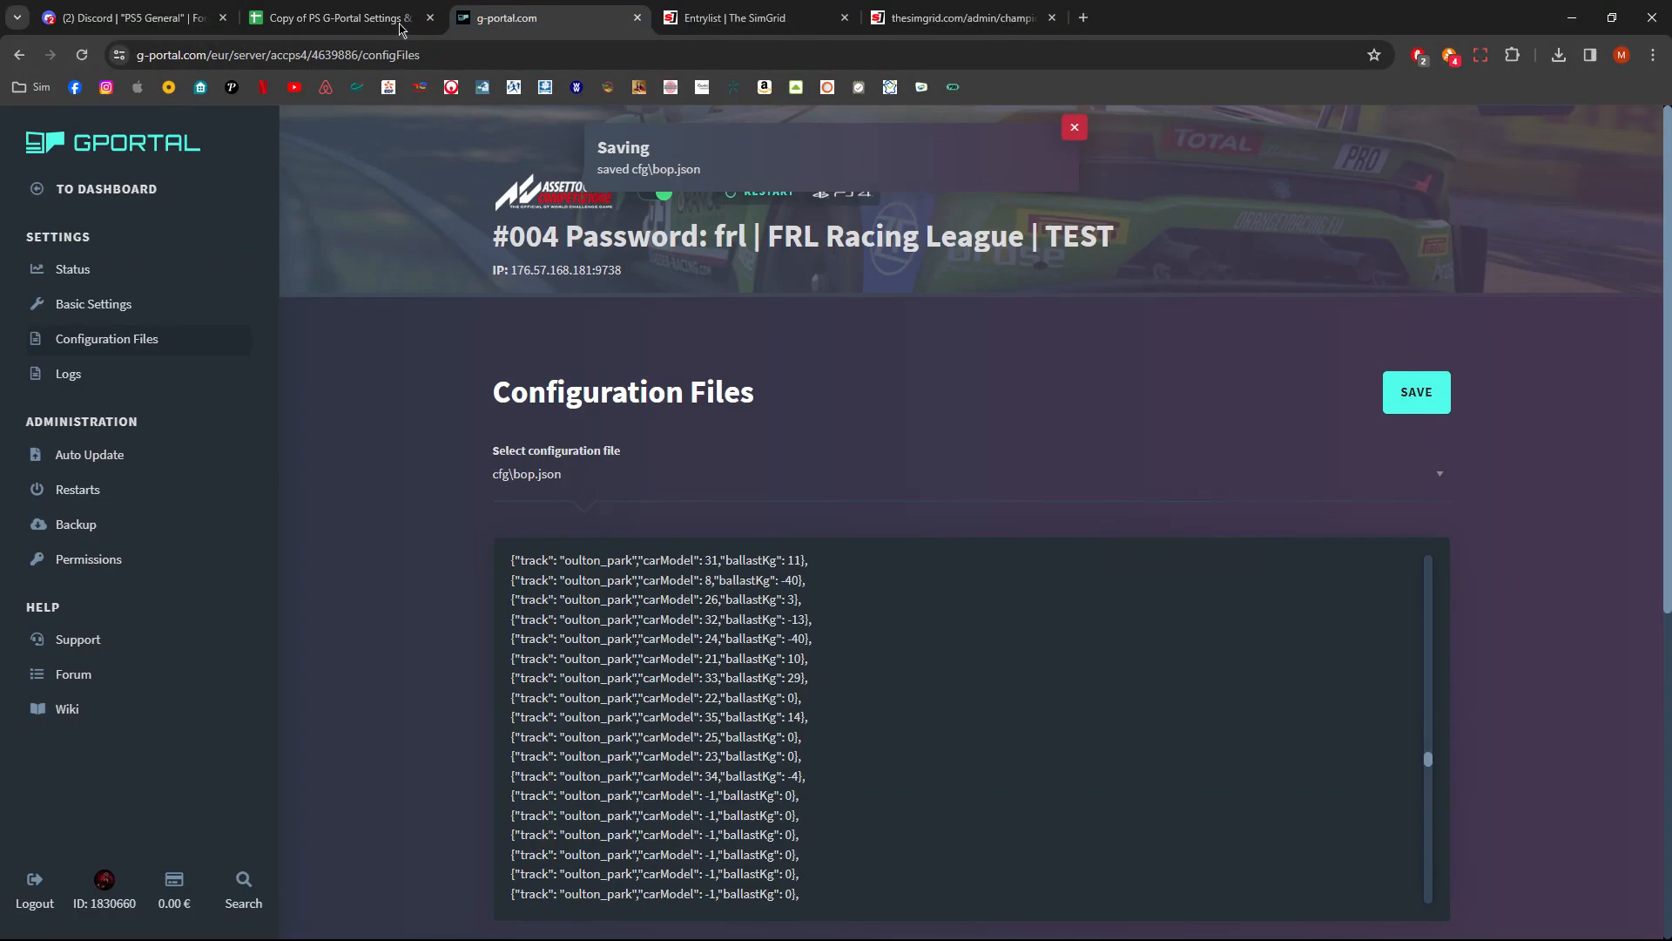
click(373, 19)
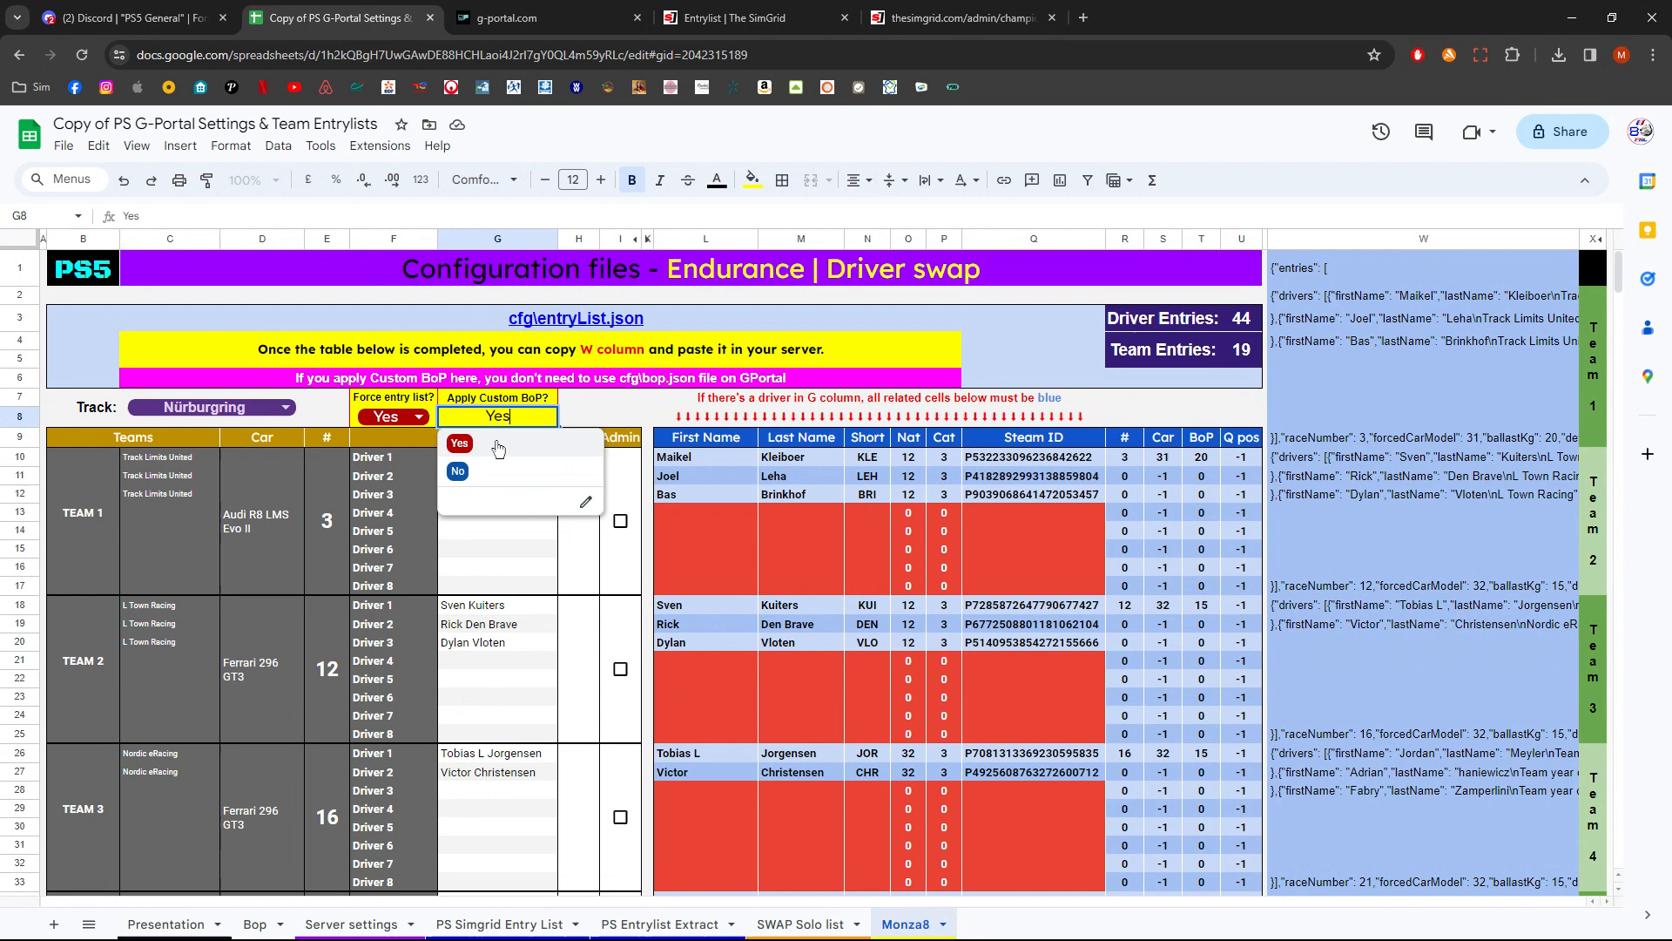
click(501, 475)
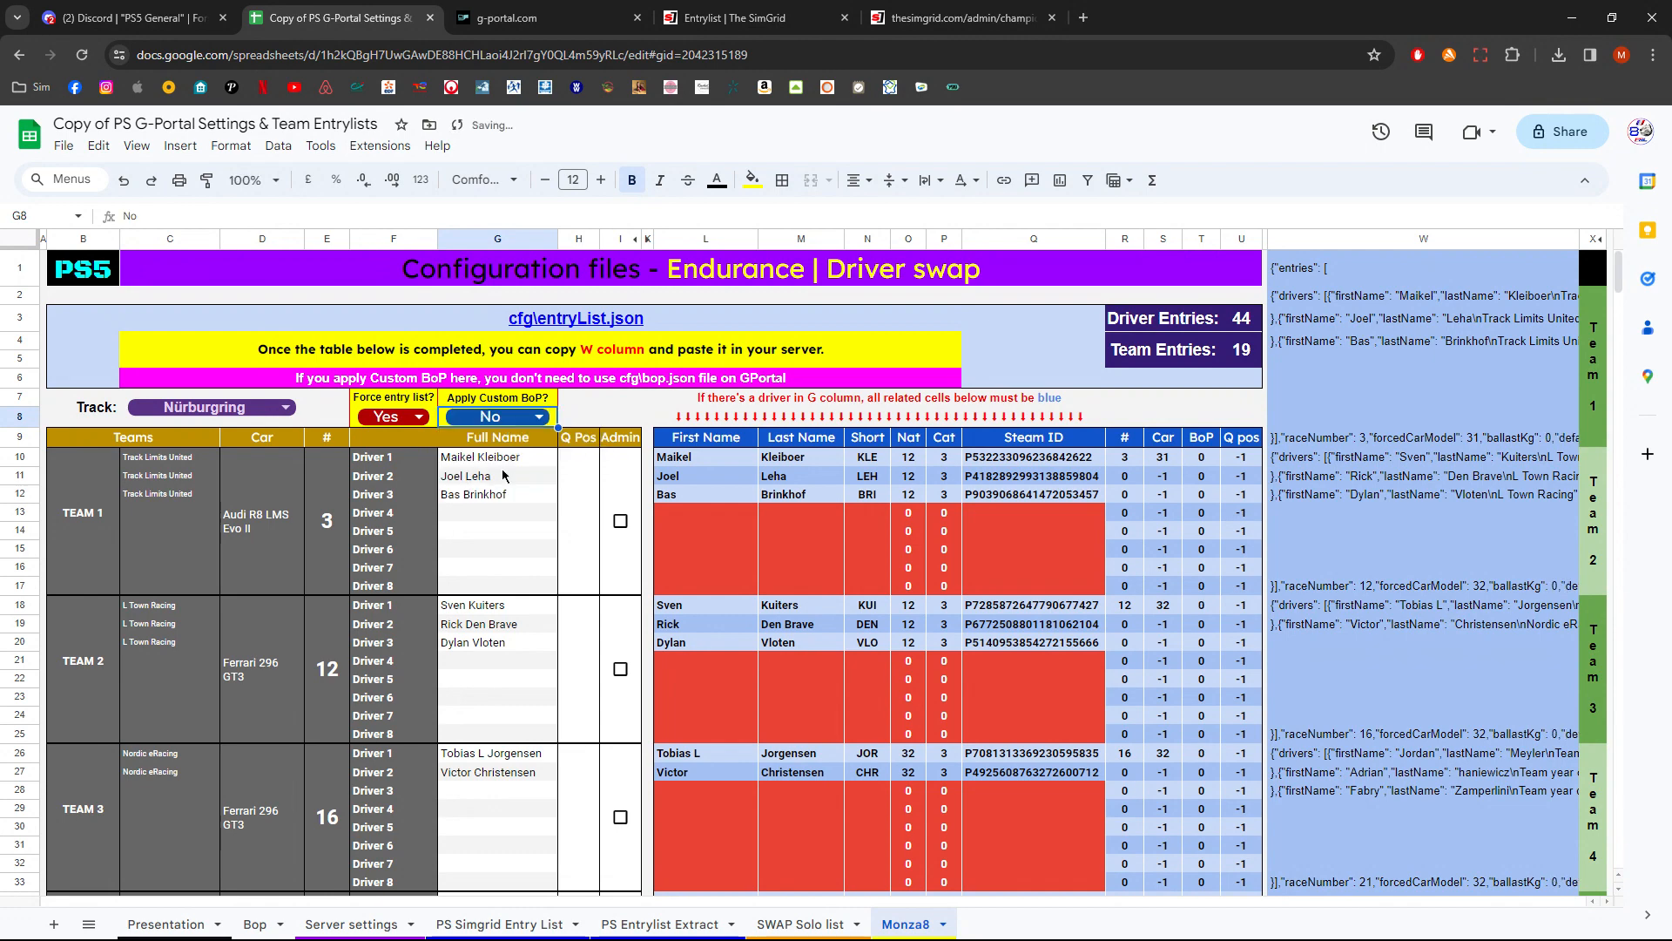
click(512, 19)
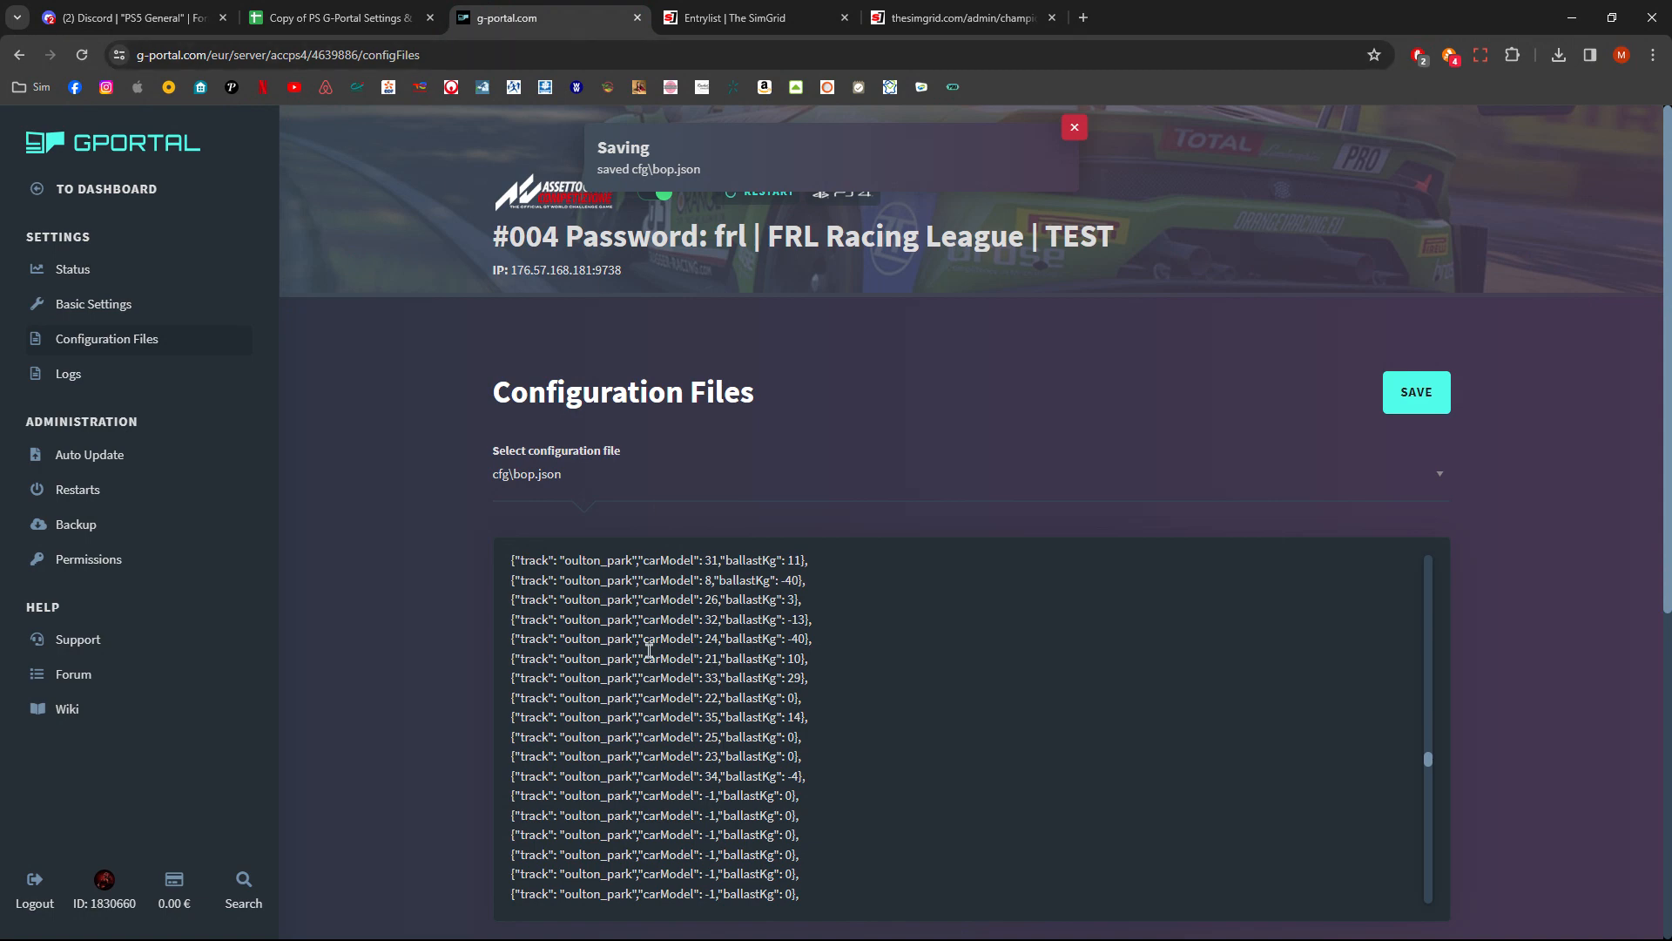
click(335, 18)
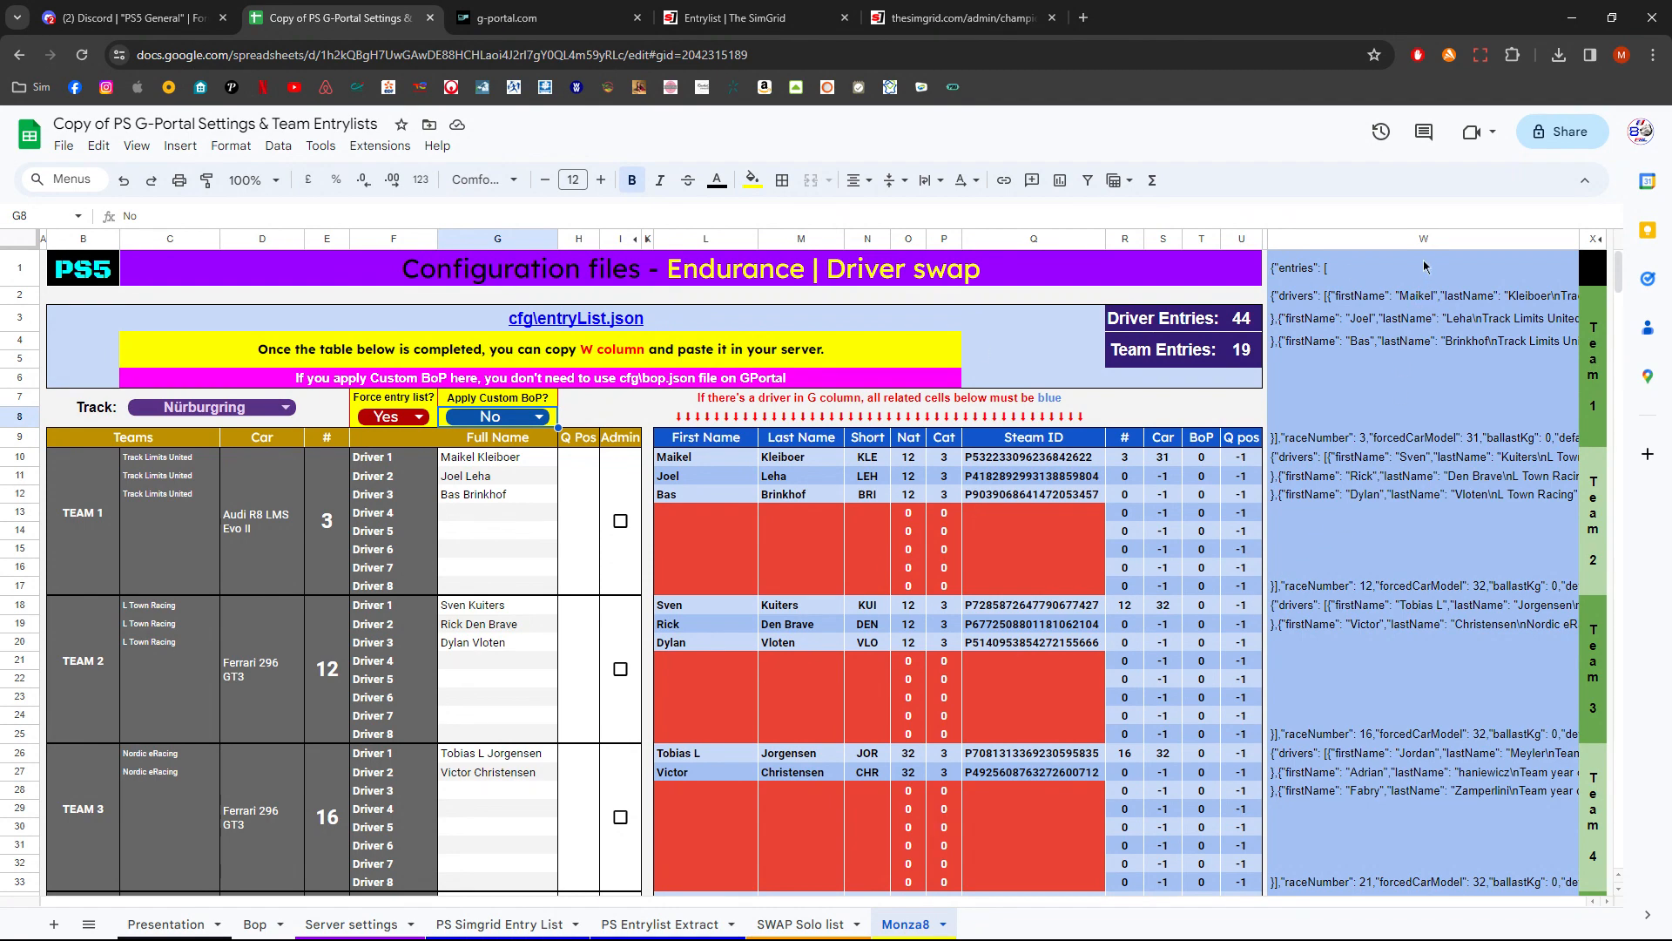
- Select column W on Monza8 and open the cfg\entrylist.json configuration file on G-Portal
click(1428, 248)
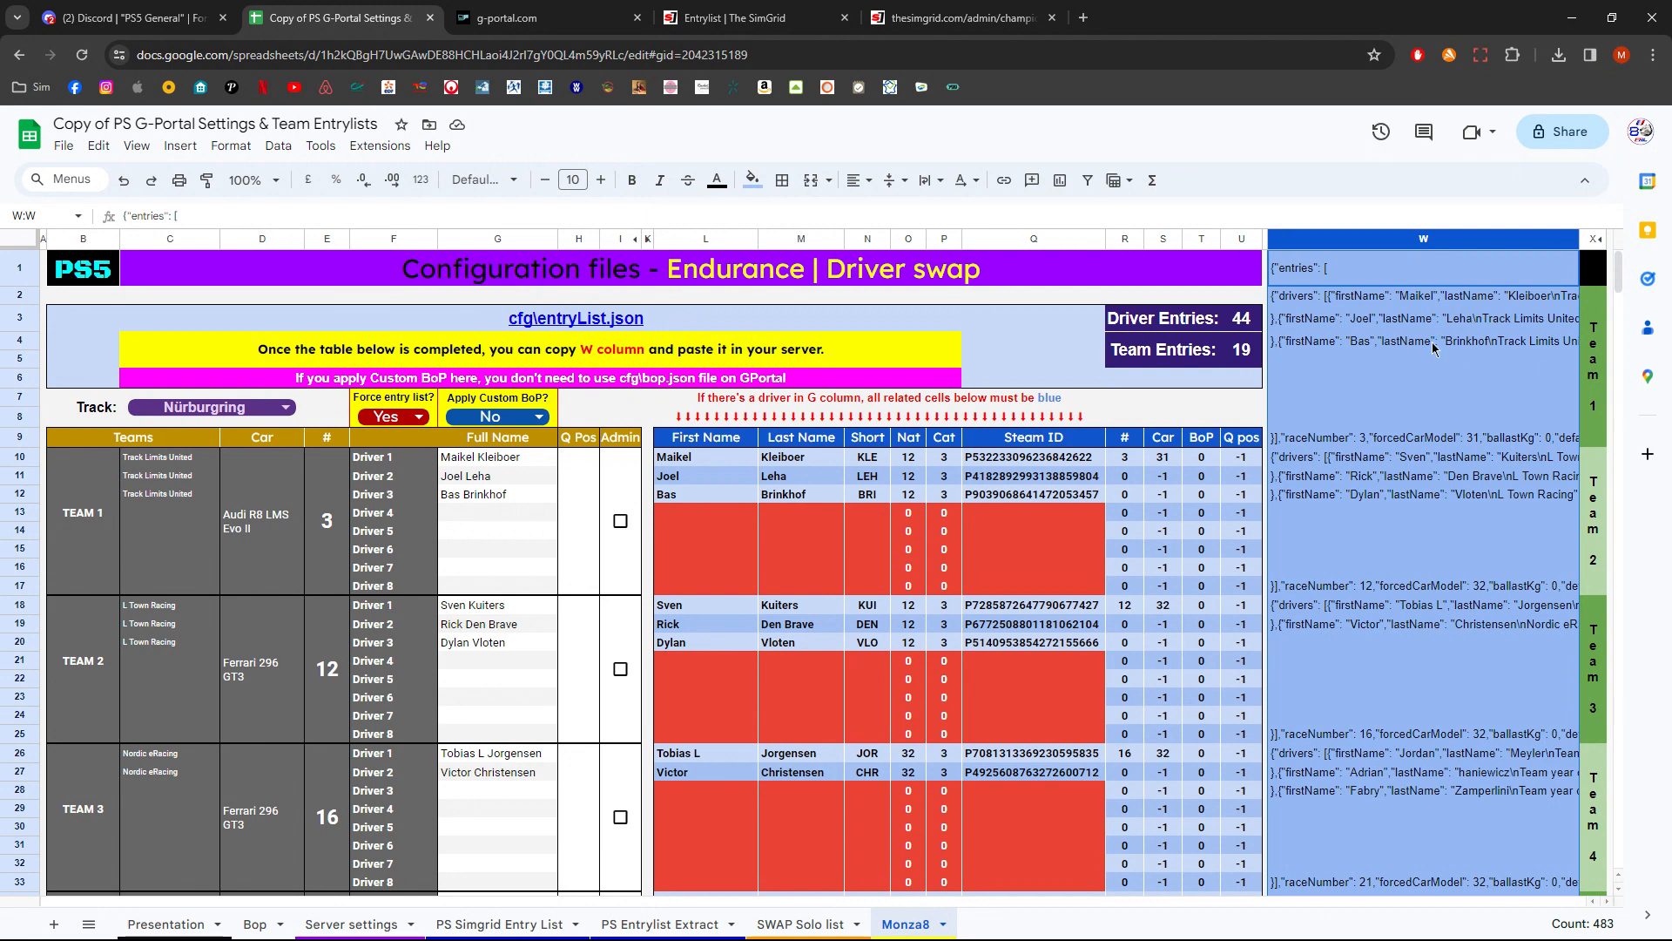
click(521, 18)
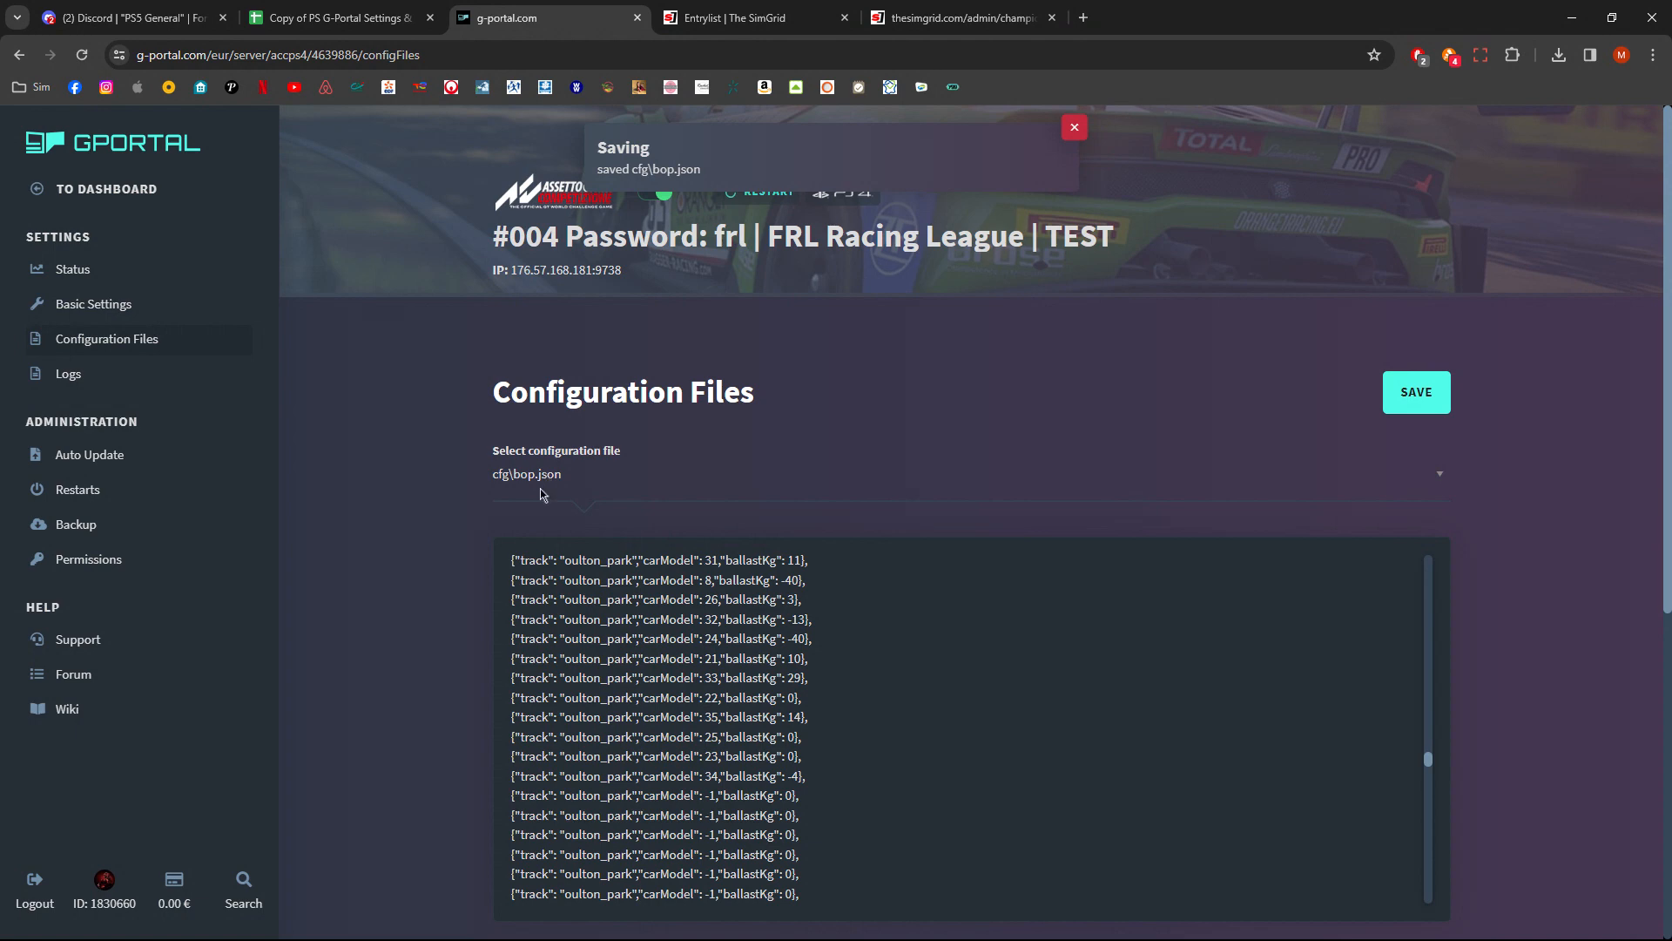
click(554, 558)
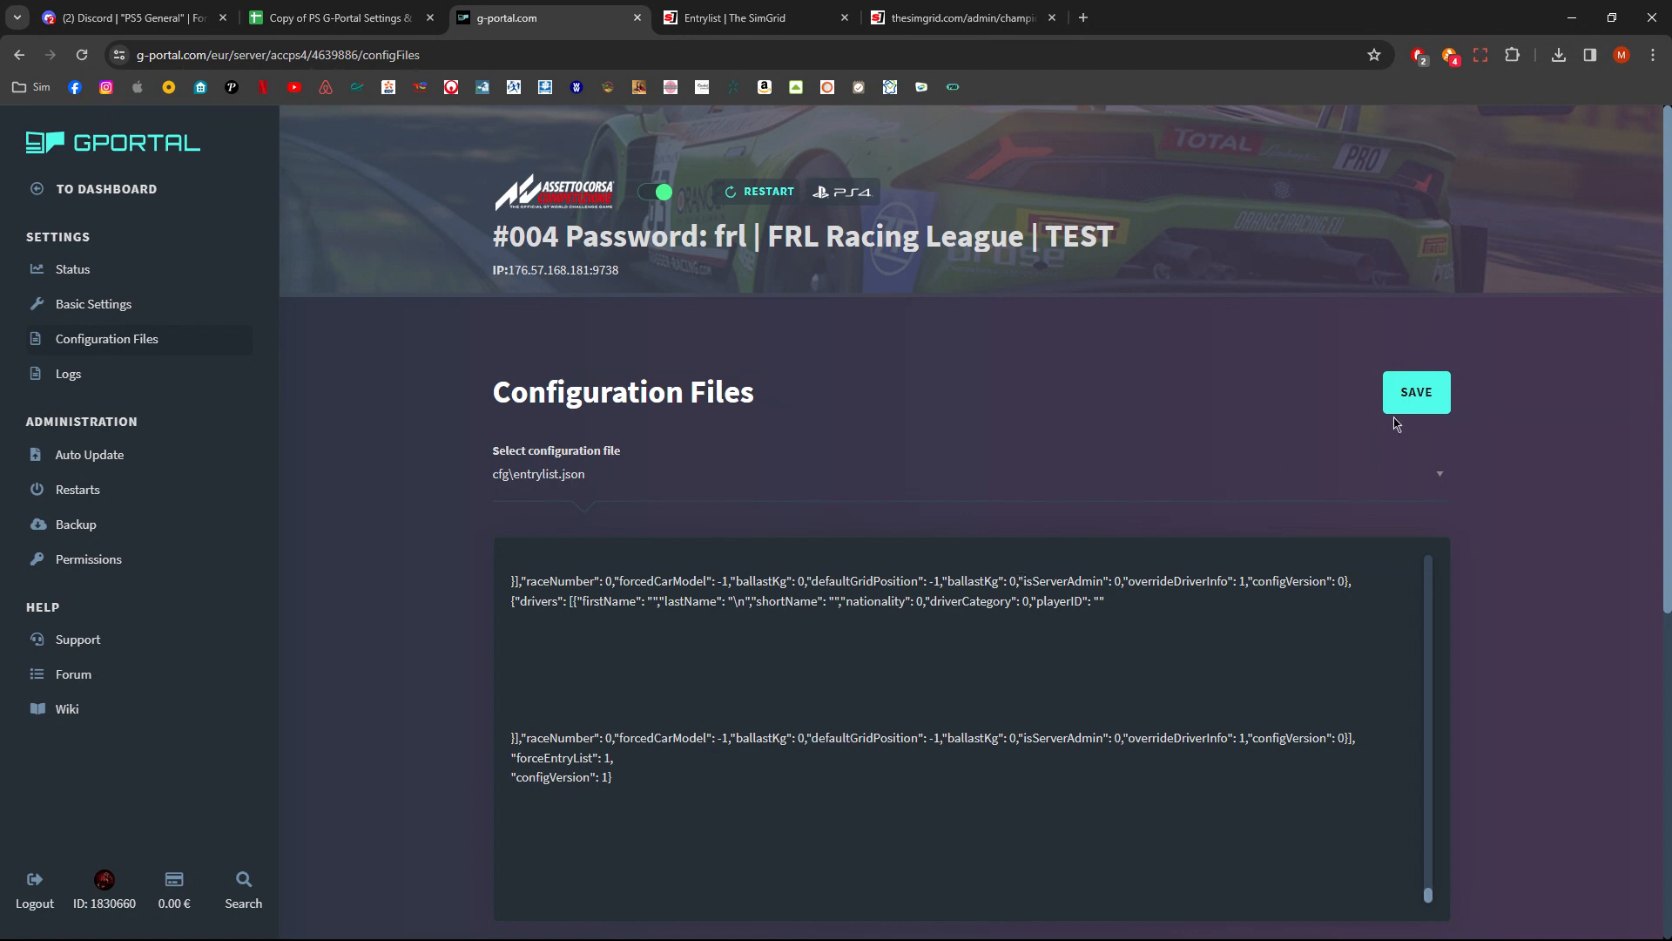
- Save the entrylist.json configuration and highlight a driver's last name with its appended team name in the file
click(1420, 394)
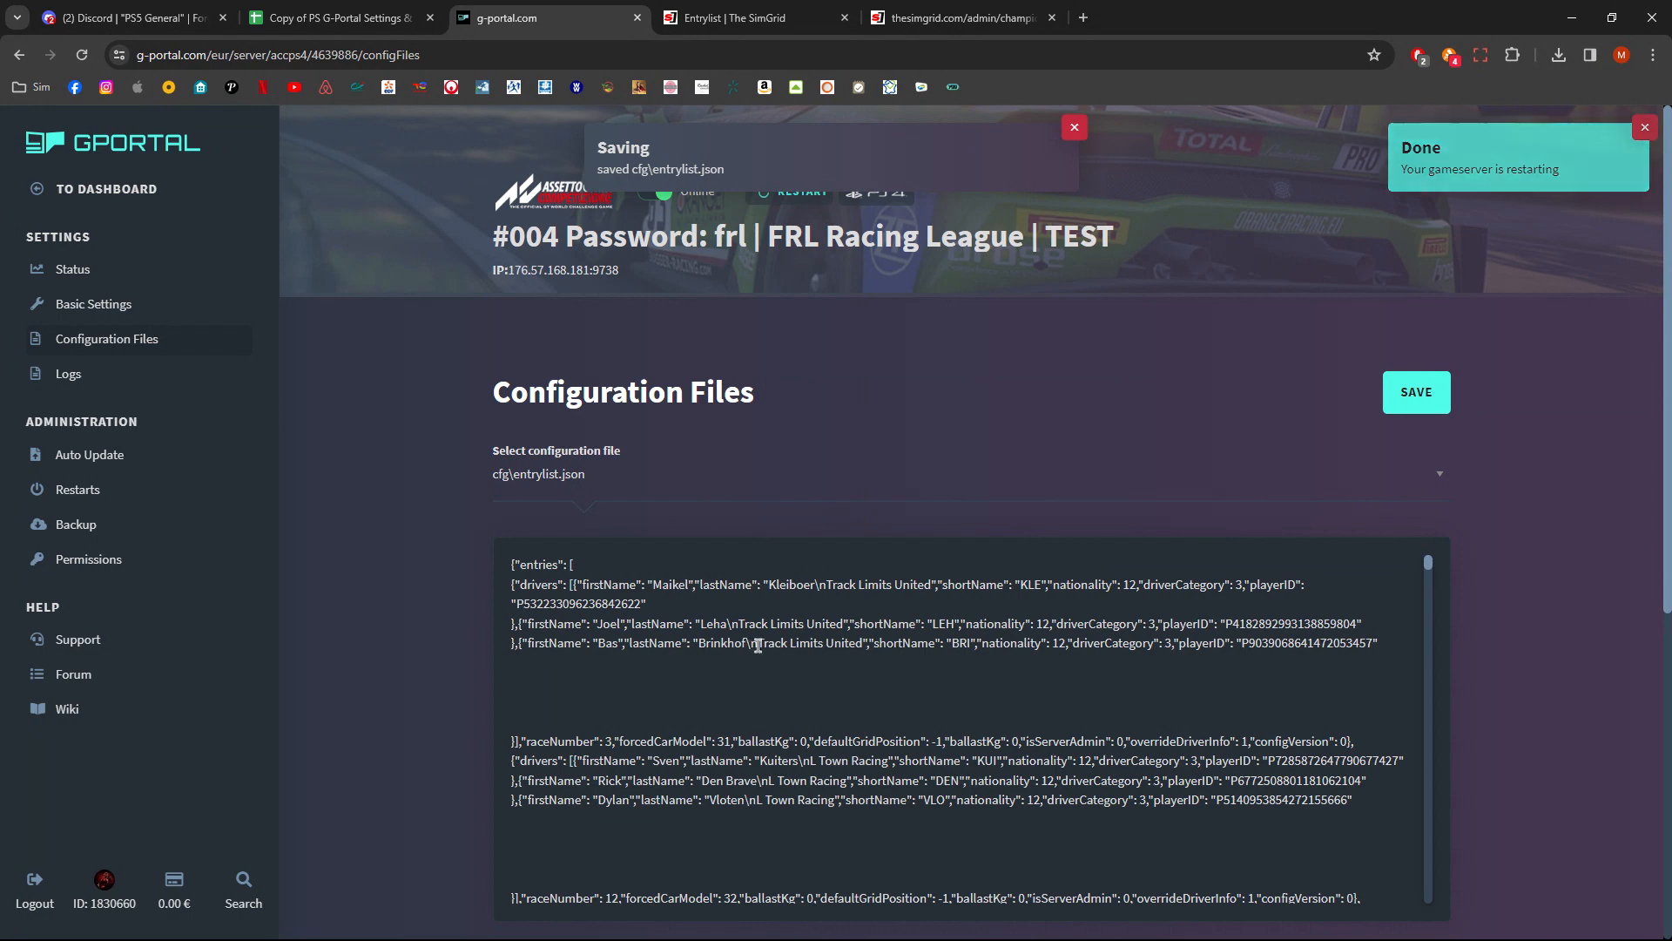
drag(757, 646, 866, 646)
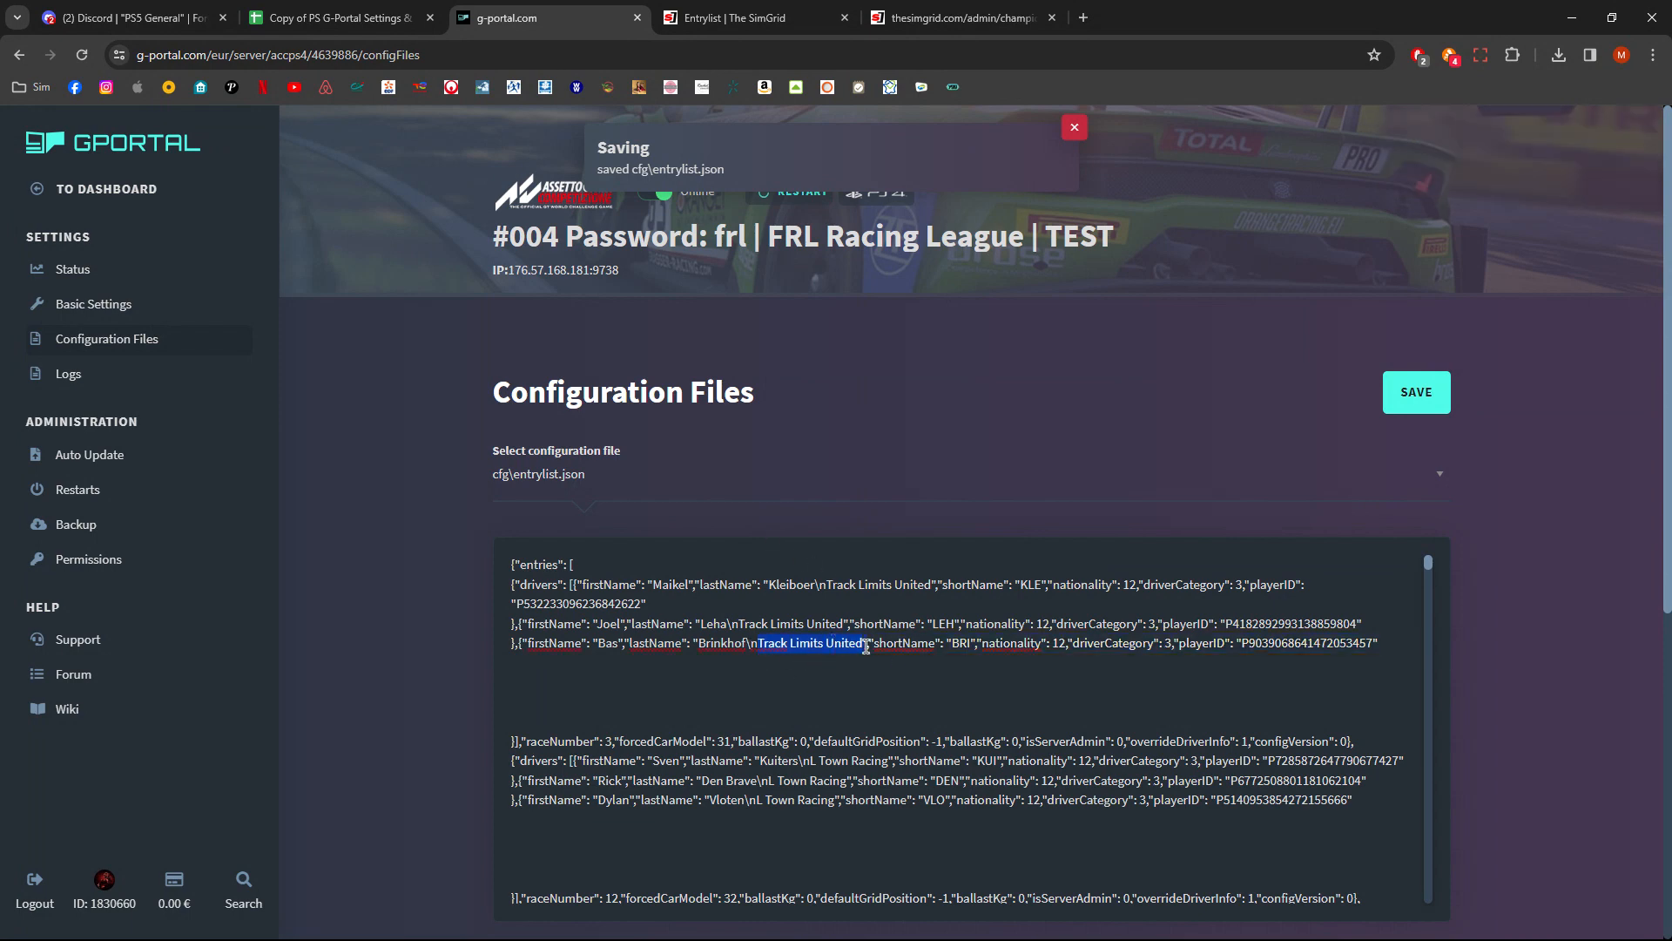
drag(697, 646, 745, 645)
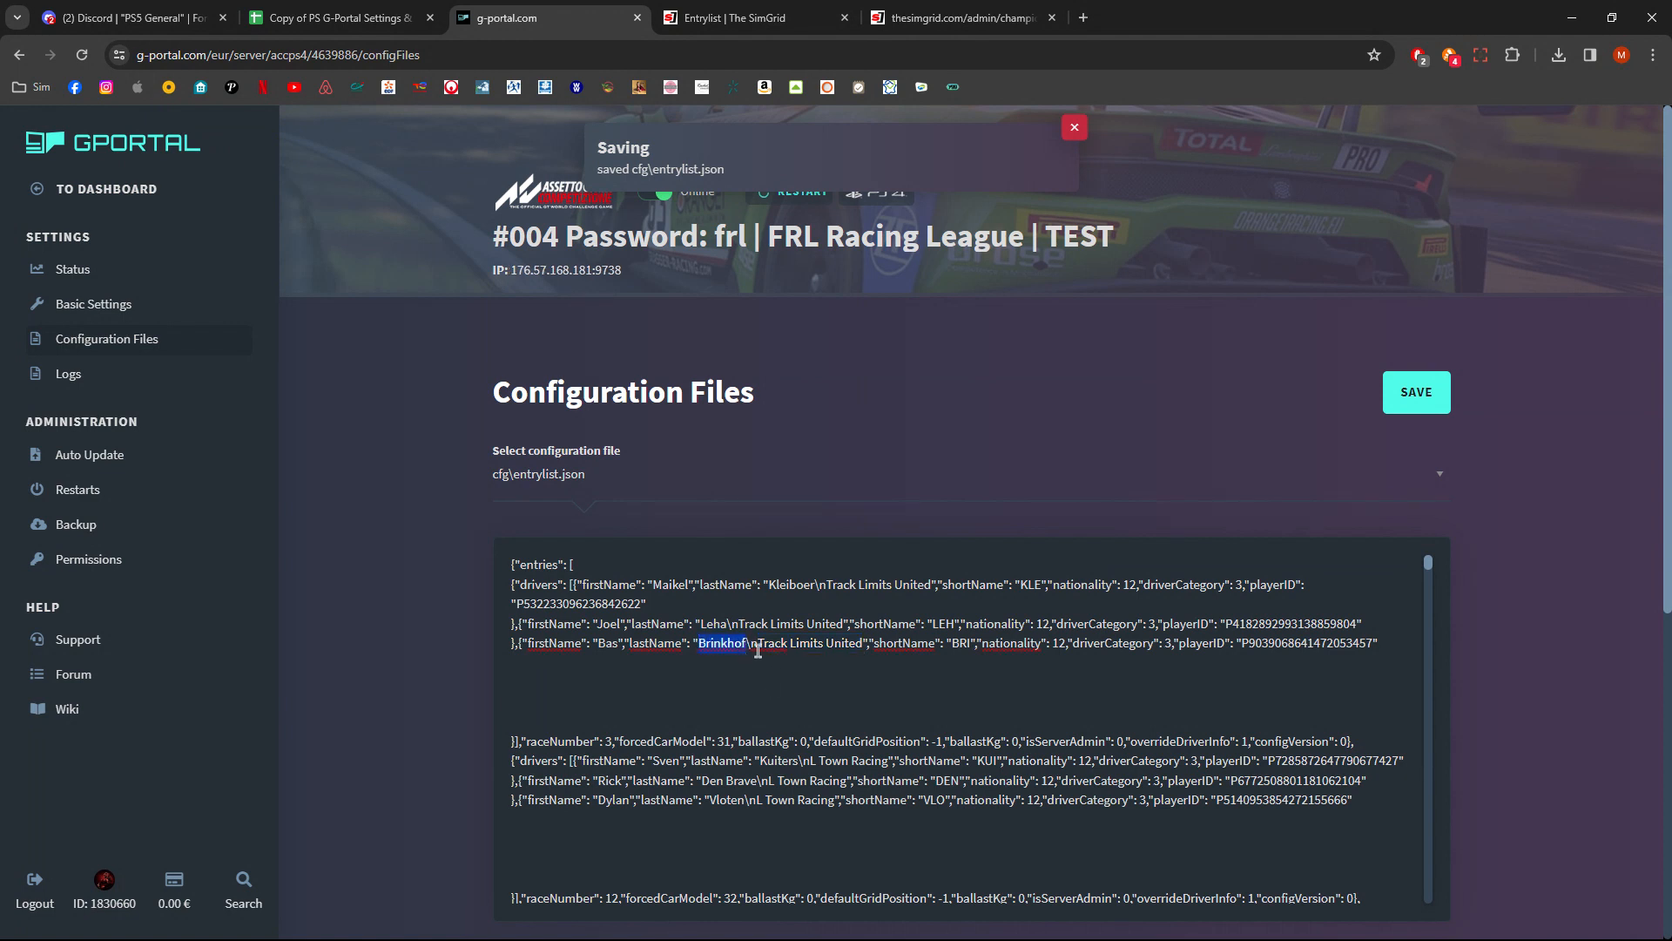
click(866, 672)
- Open the Team year one registration for editing from the championship's Teams list on SimGrid
click(349, 24)
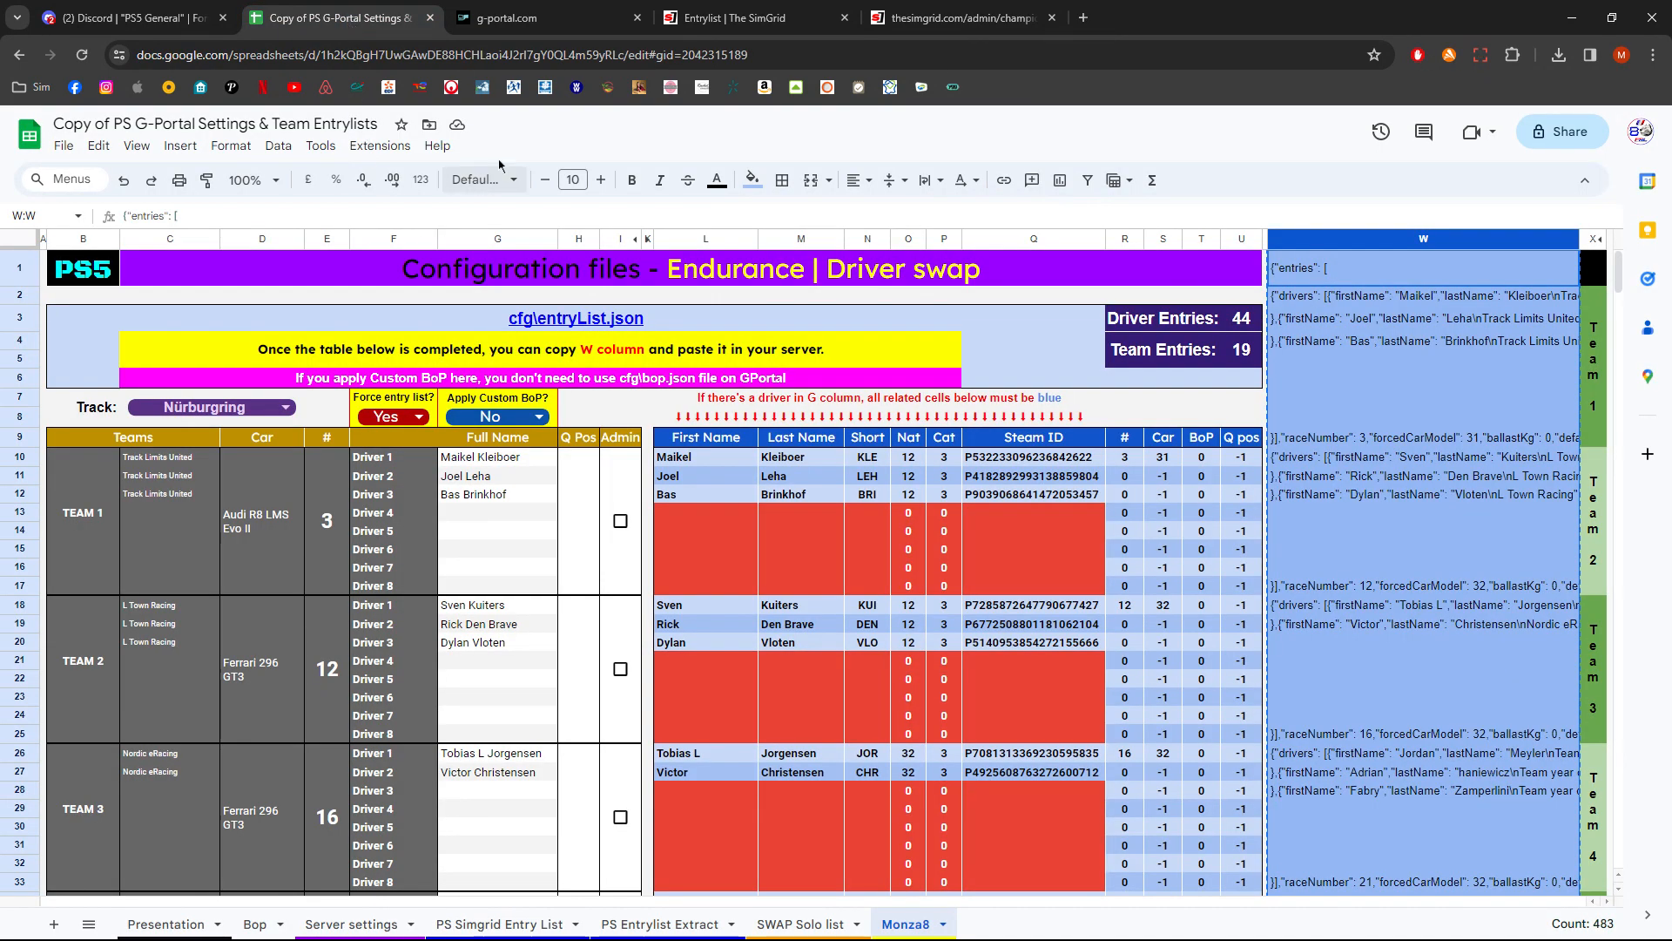
click(749, 26)
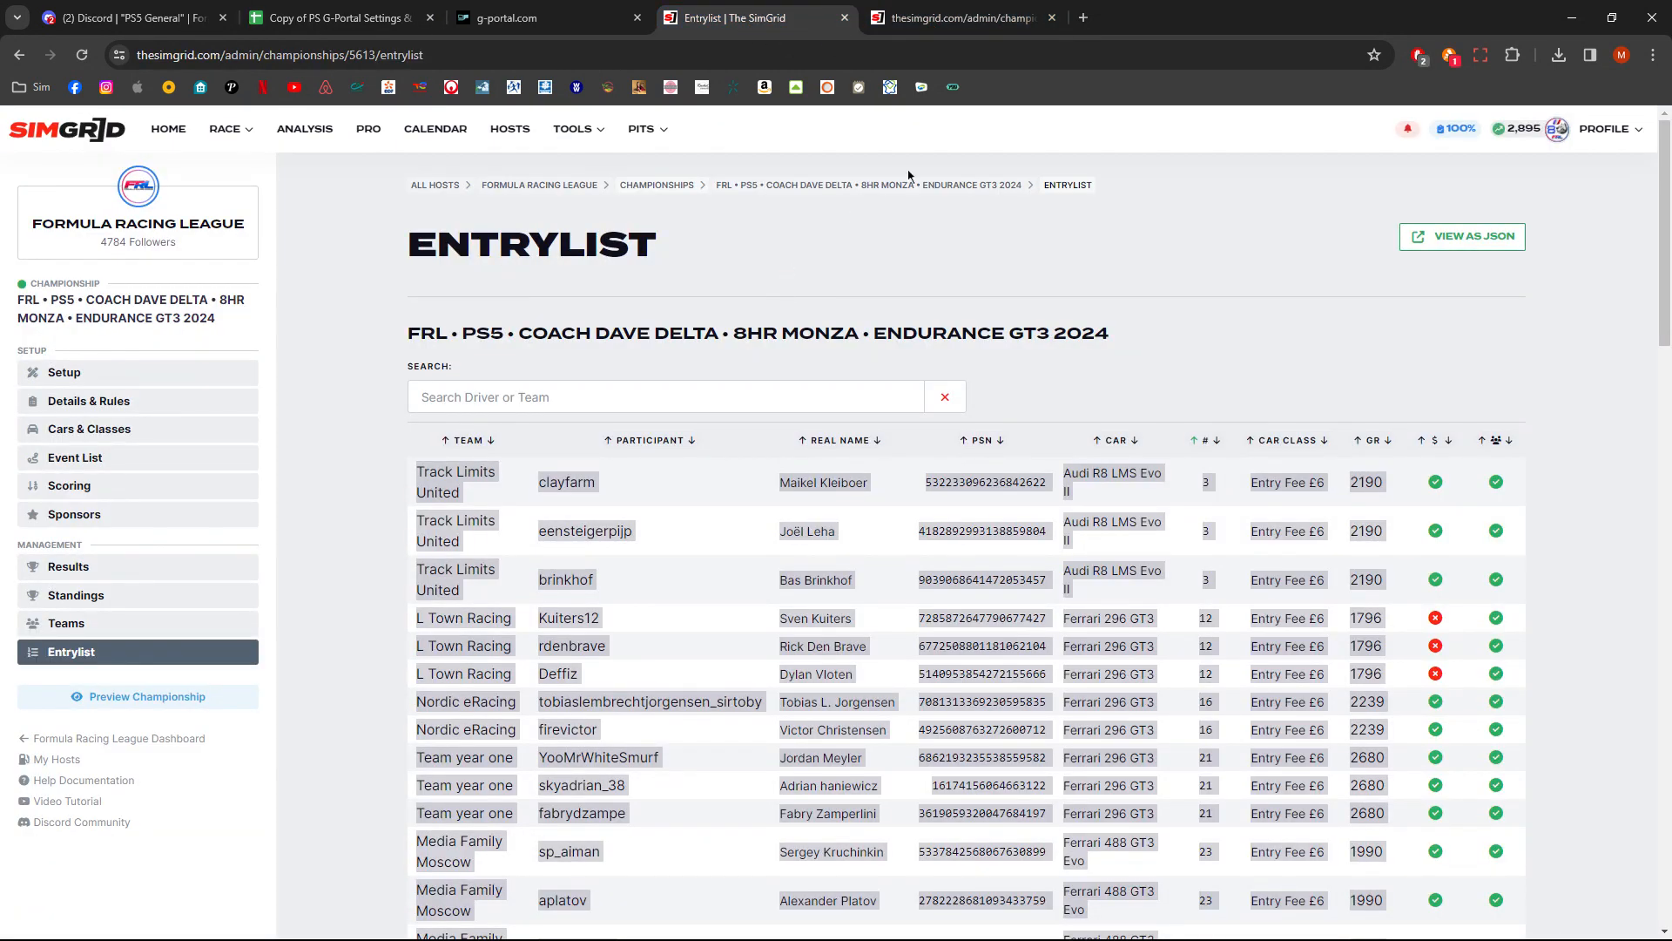
click(993, 27)
click(770, 26)
click(1305, 401)
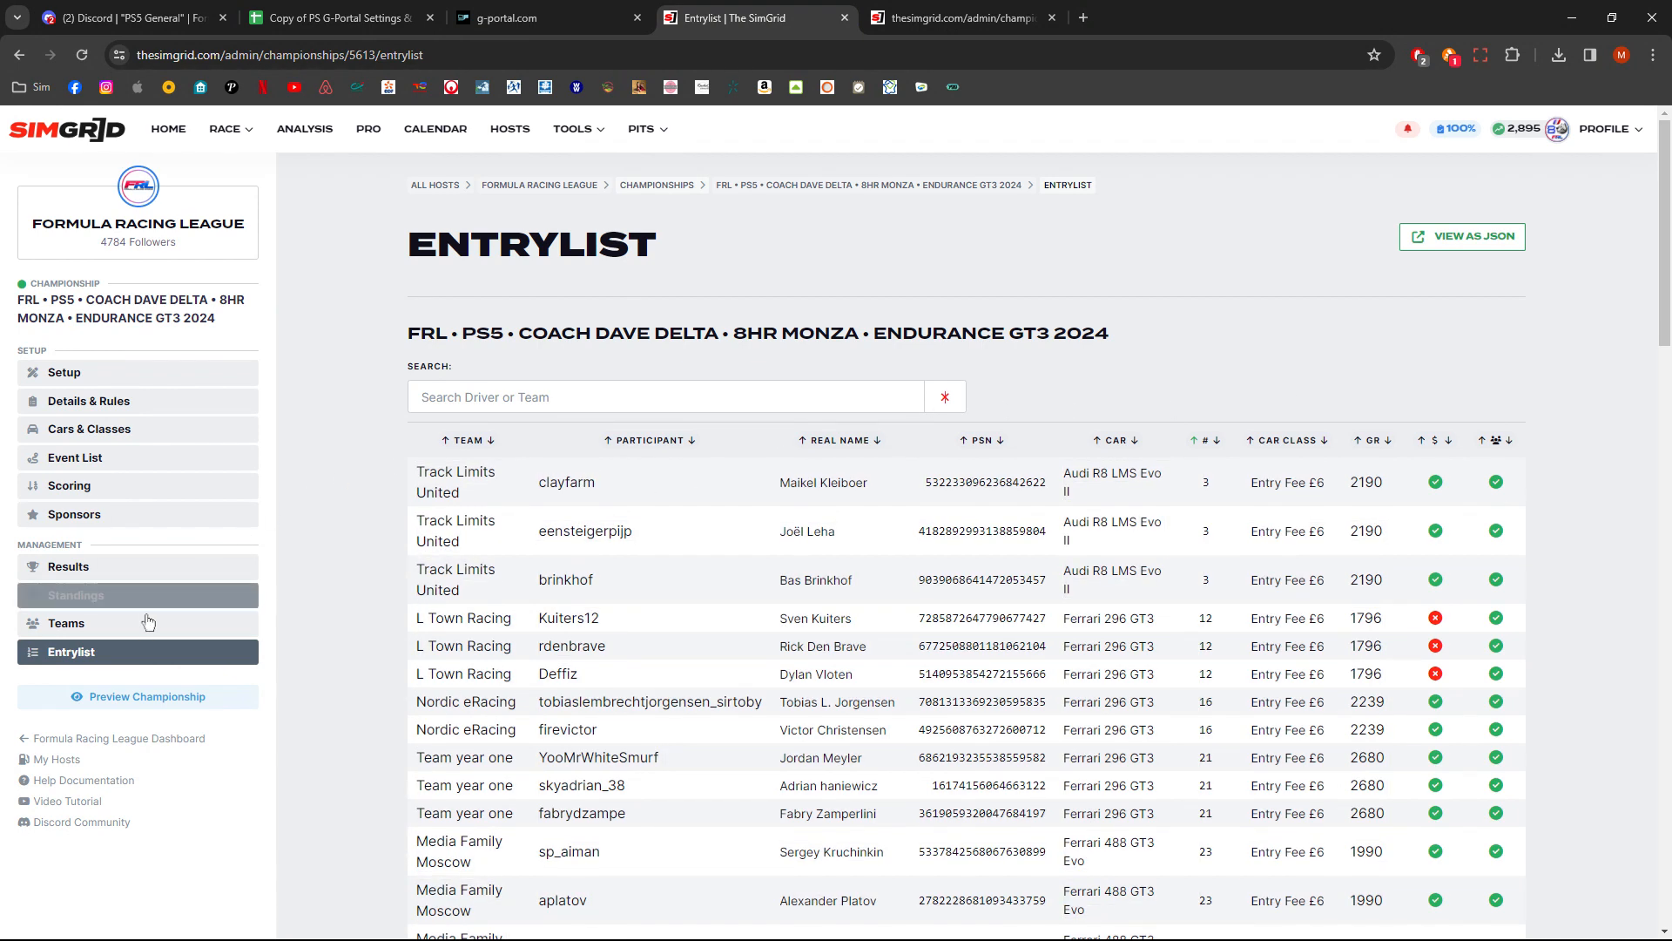
click(121, 625)
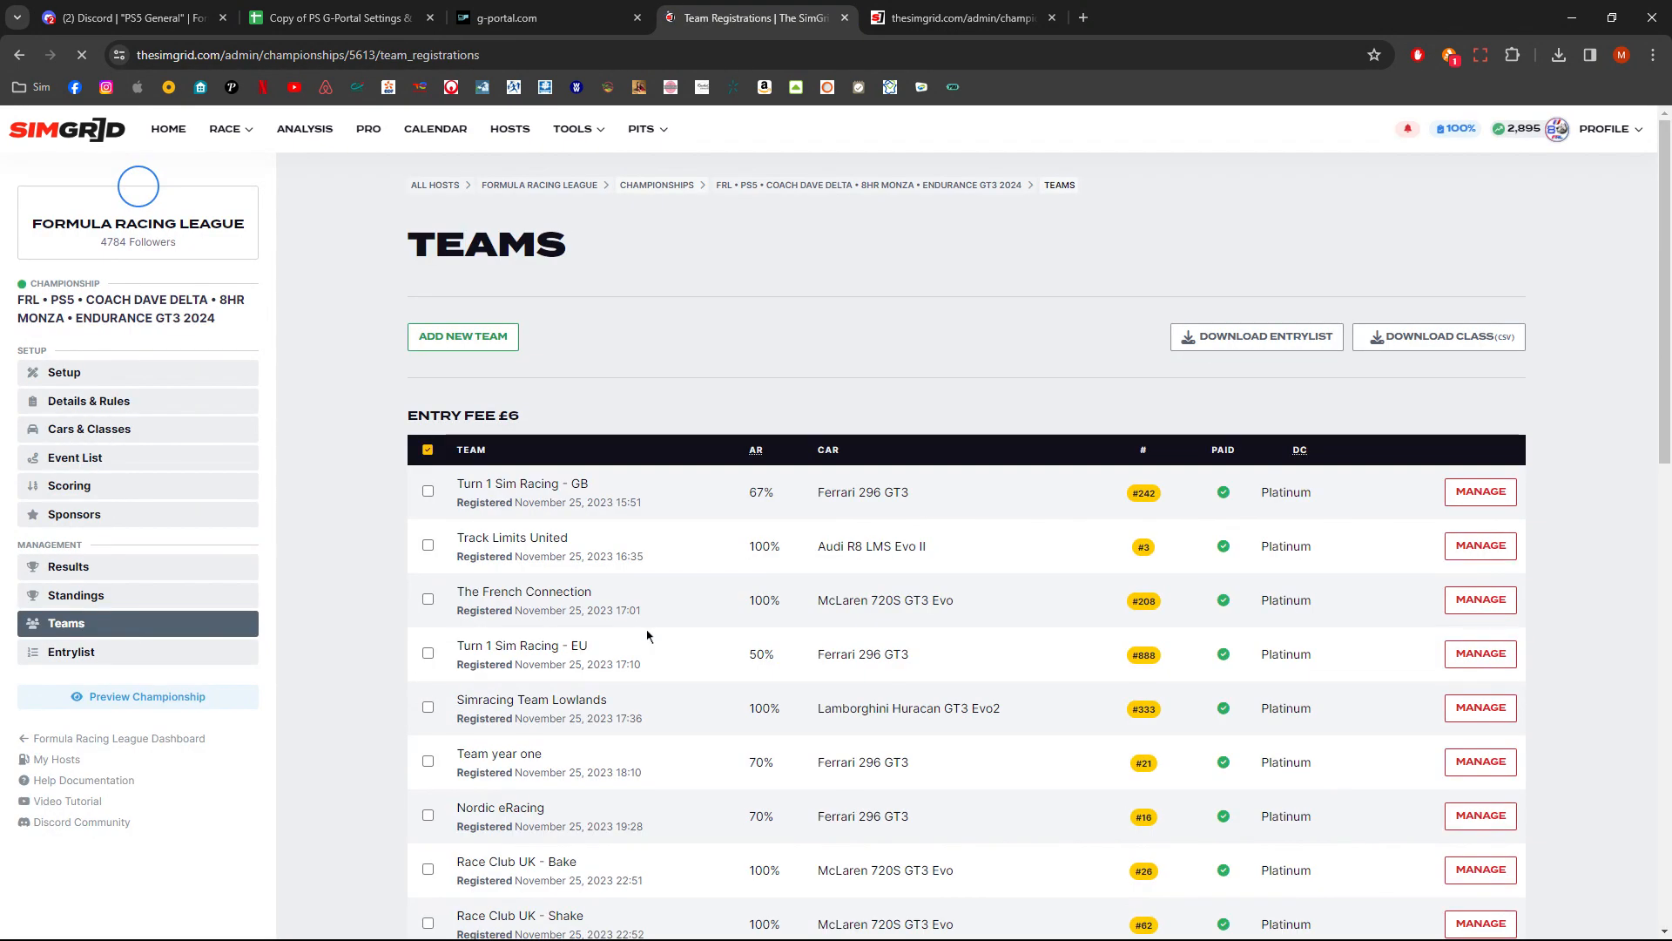
scroll(644, 634, down, 10)
scroll(643, 629, up, 6)
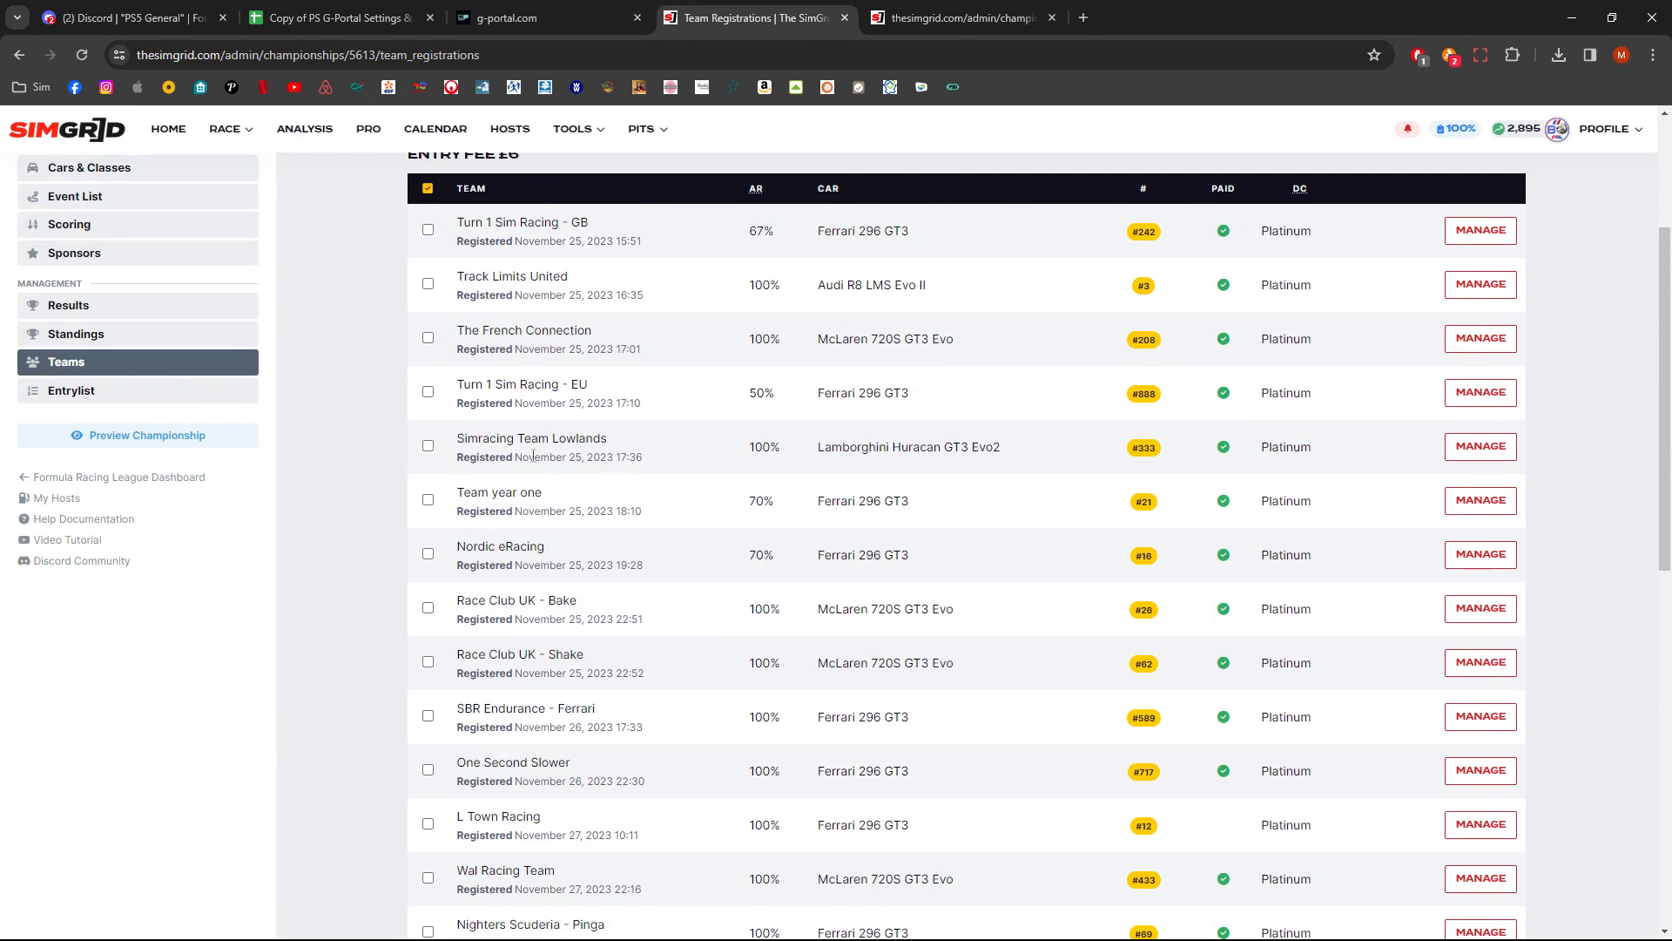
click(1501, 499)
scroll(779, 516, down, 2)
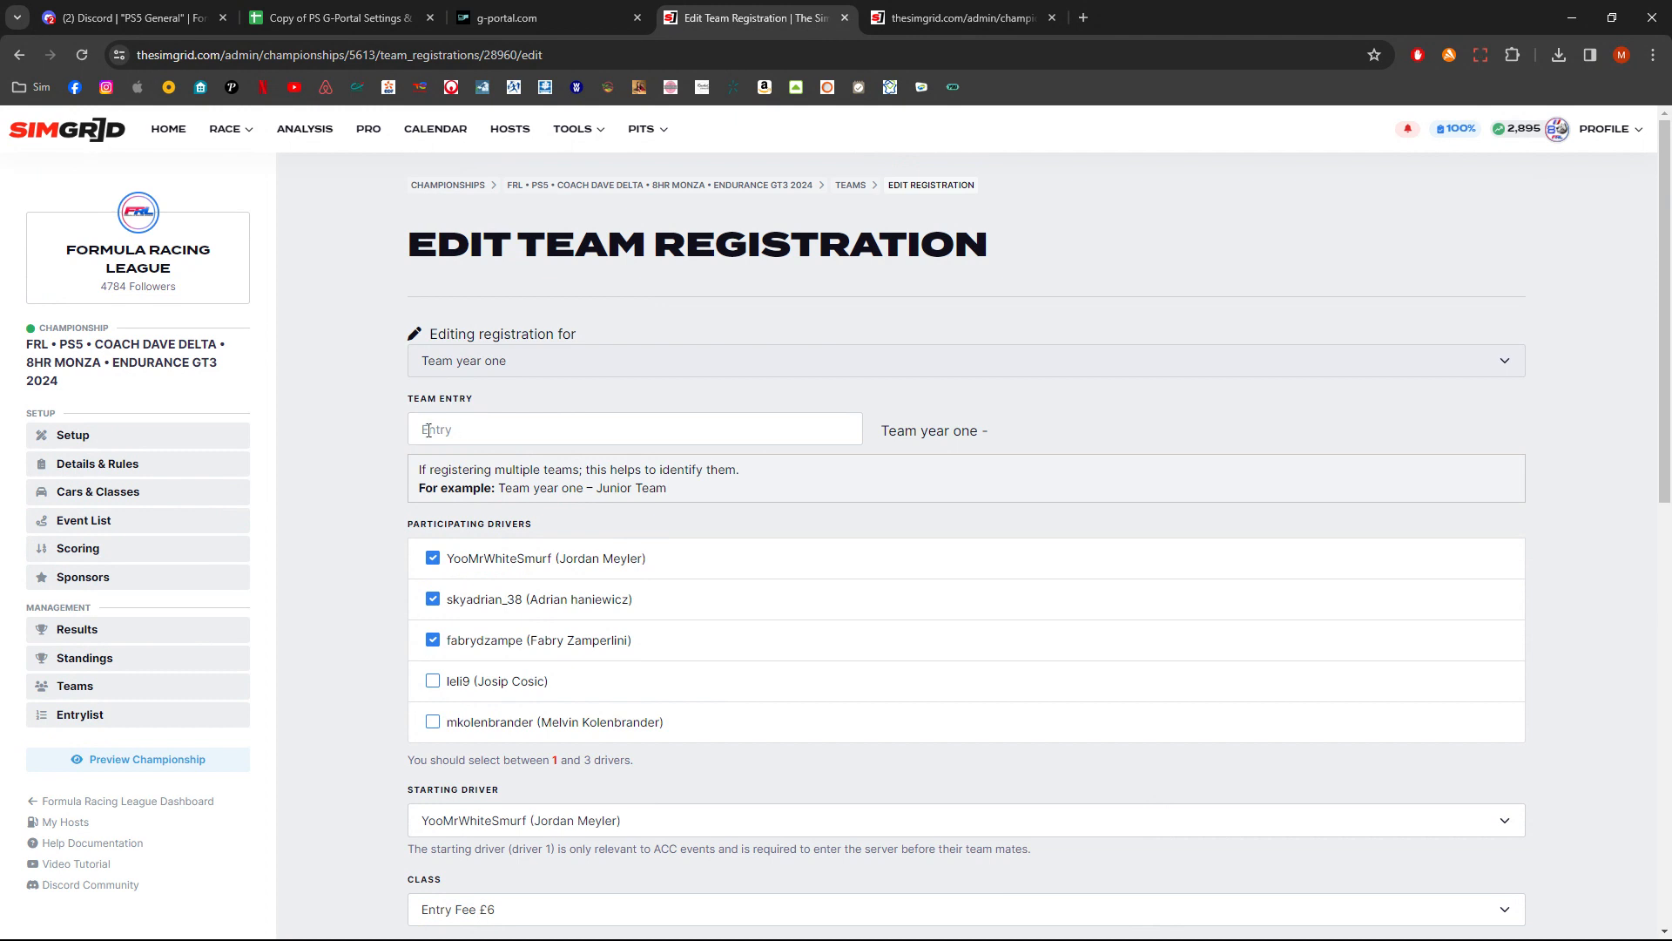
- Enter Team Year One as the team entry and highlight the combined team name preview
click(438, 430)
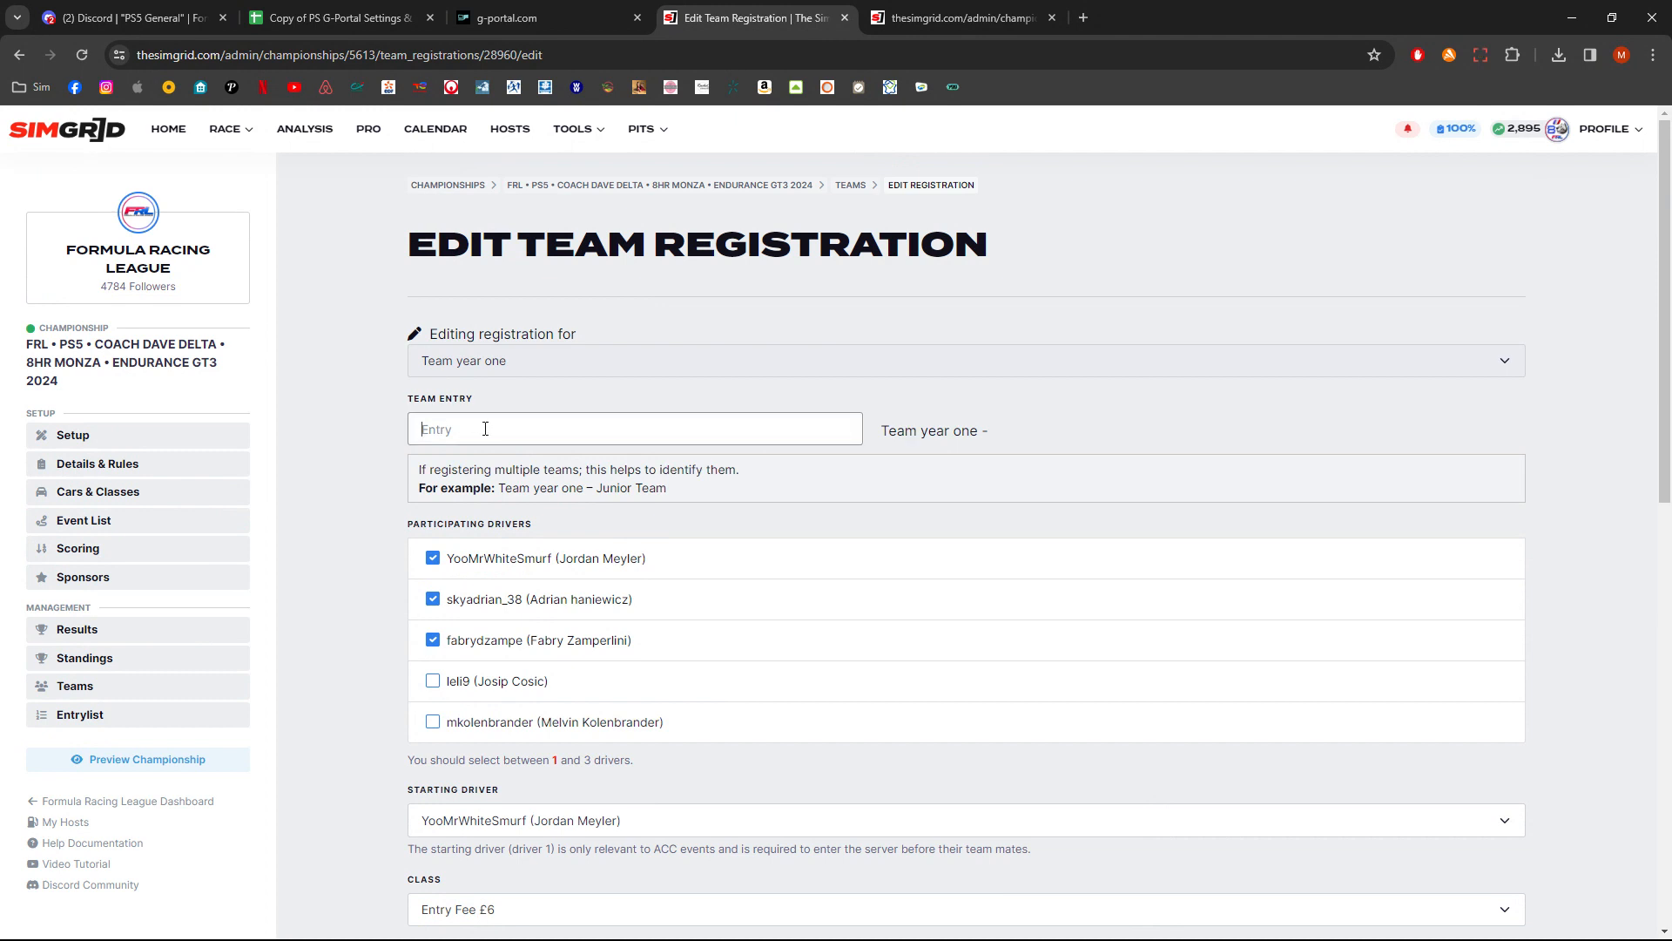
text(Team Year One)
click(1118, 445)
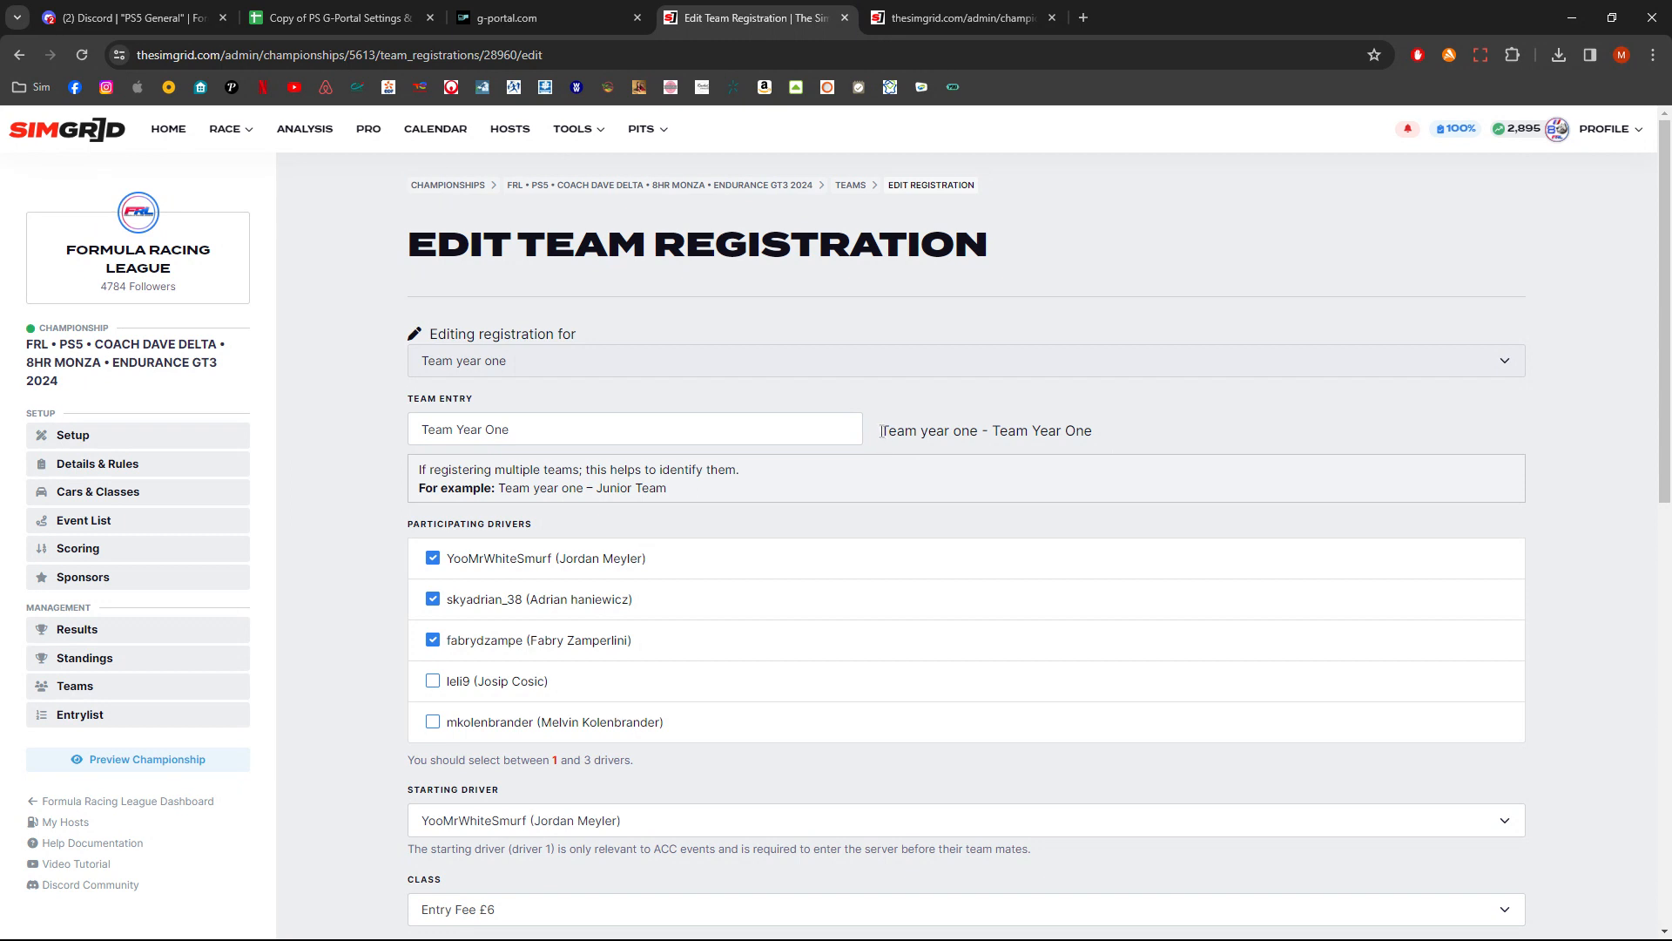
drag(882, 431, 1099, 434)
drag(1094, 431, 885, 434)
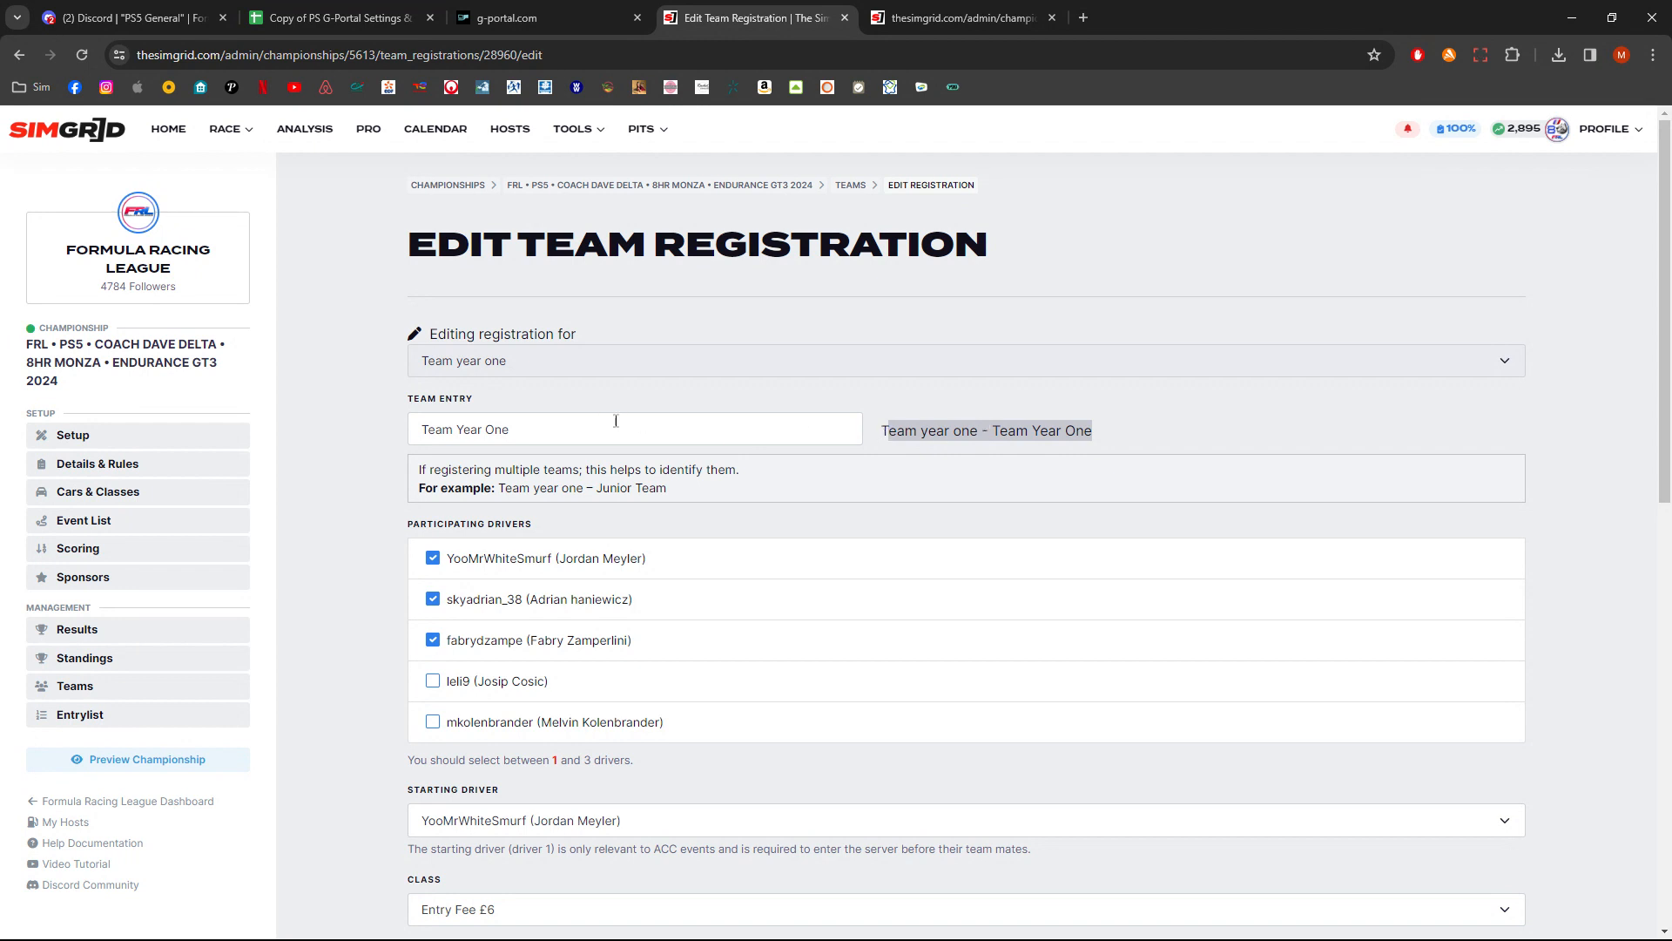
click(905, 425)
drag(880, 432, 979, 433)
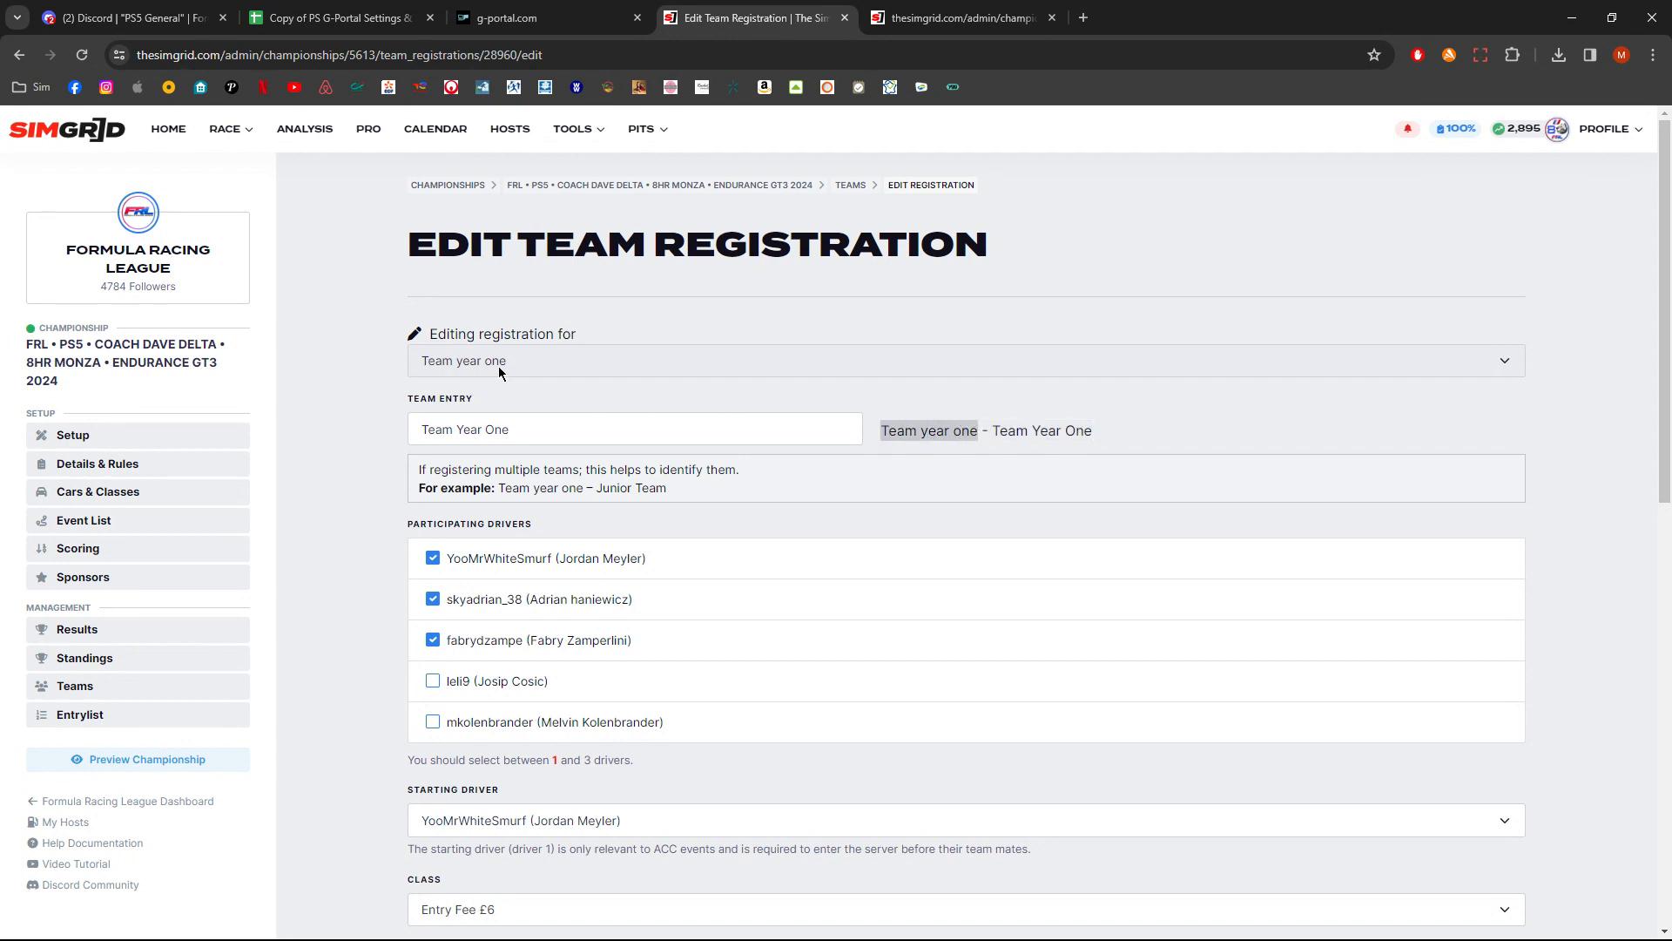
mouse_move(994, 431)
mouse_down()
mouse_move(1080, 423)
mouse_move(1017, 432)
mouse_up()
click(1086, 431)
click(1017, 431)
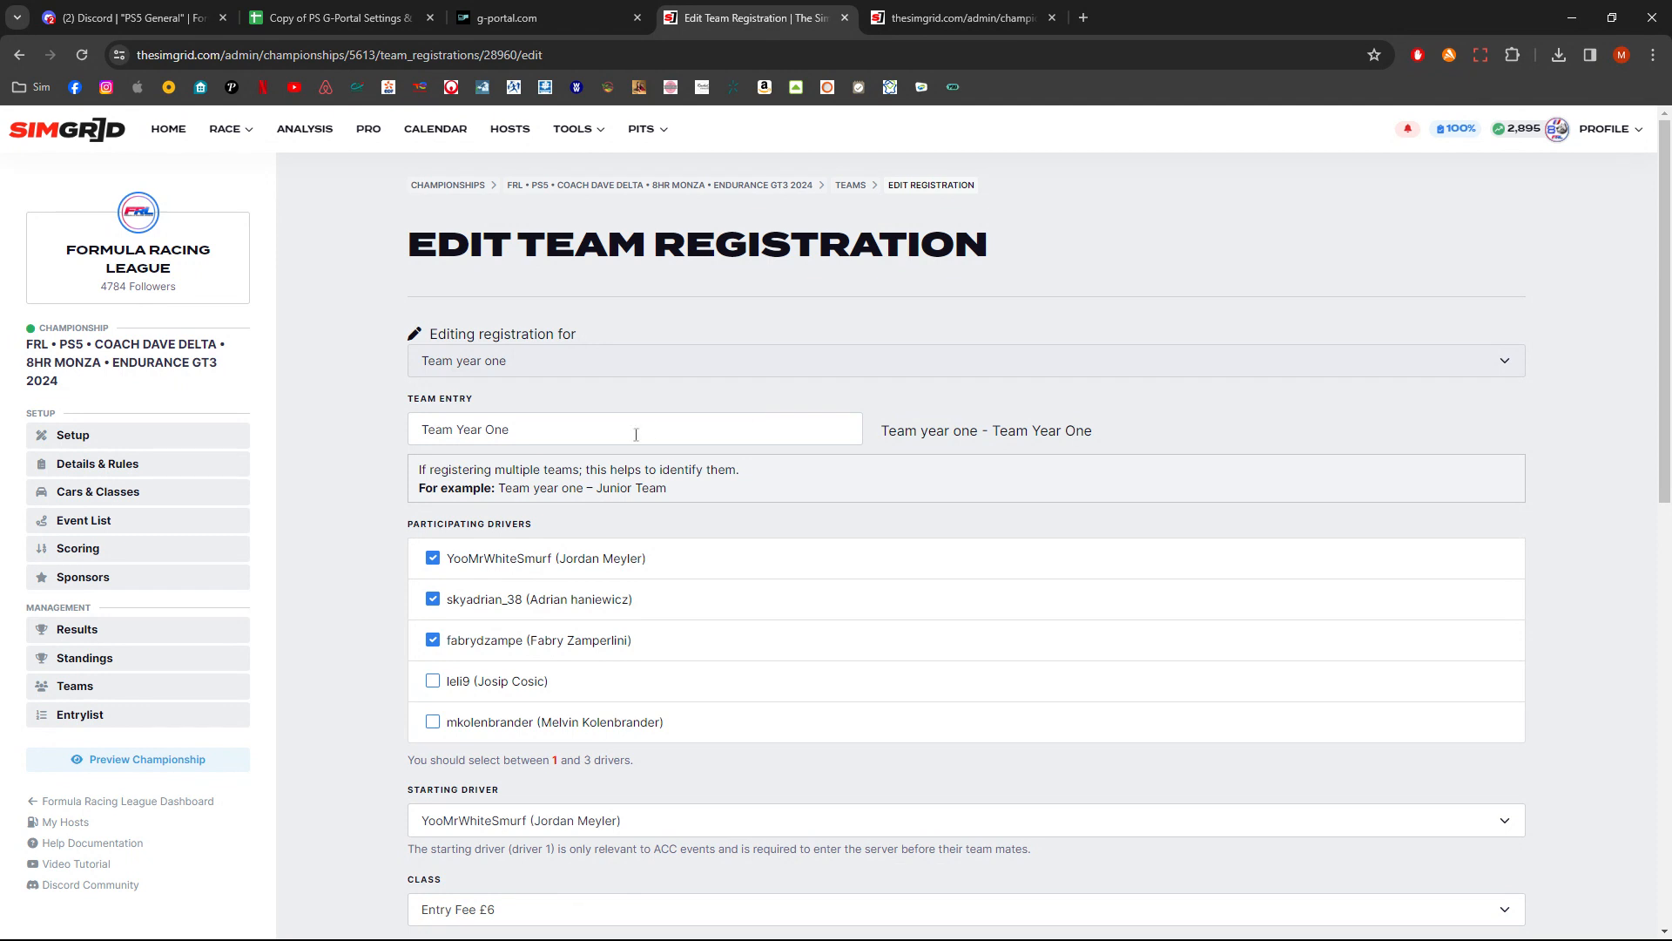
- Replace the team entry with racing 4 life and highlight the combined team name preview
drag(537, 435, 393, 440)
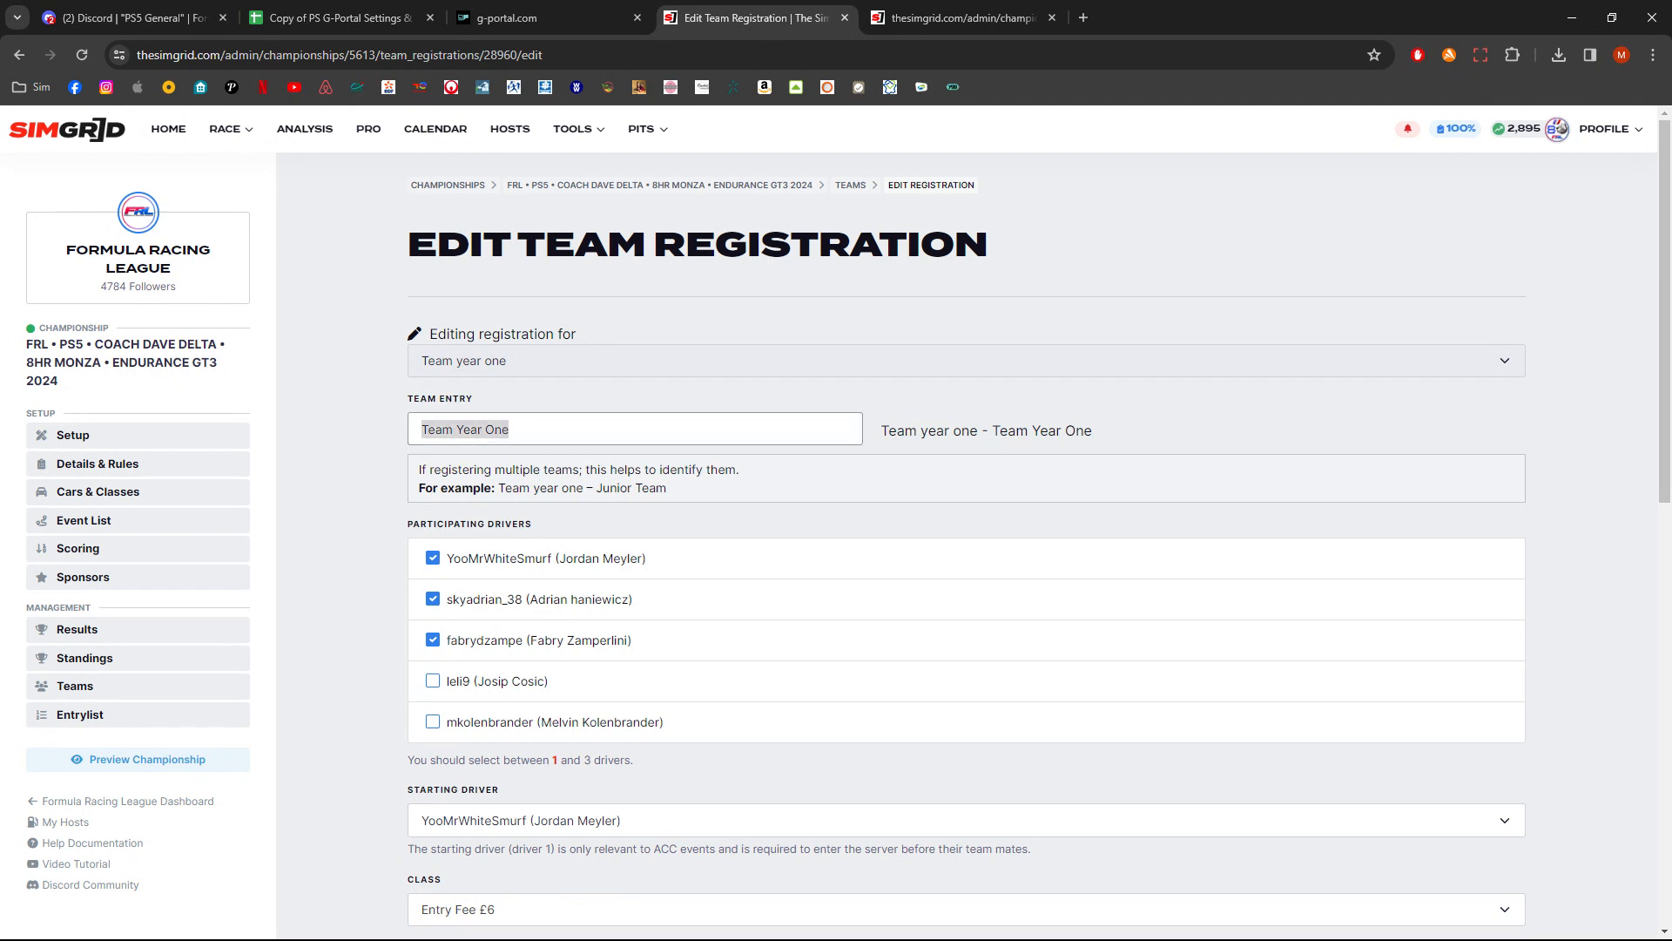
text(racing)
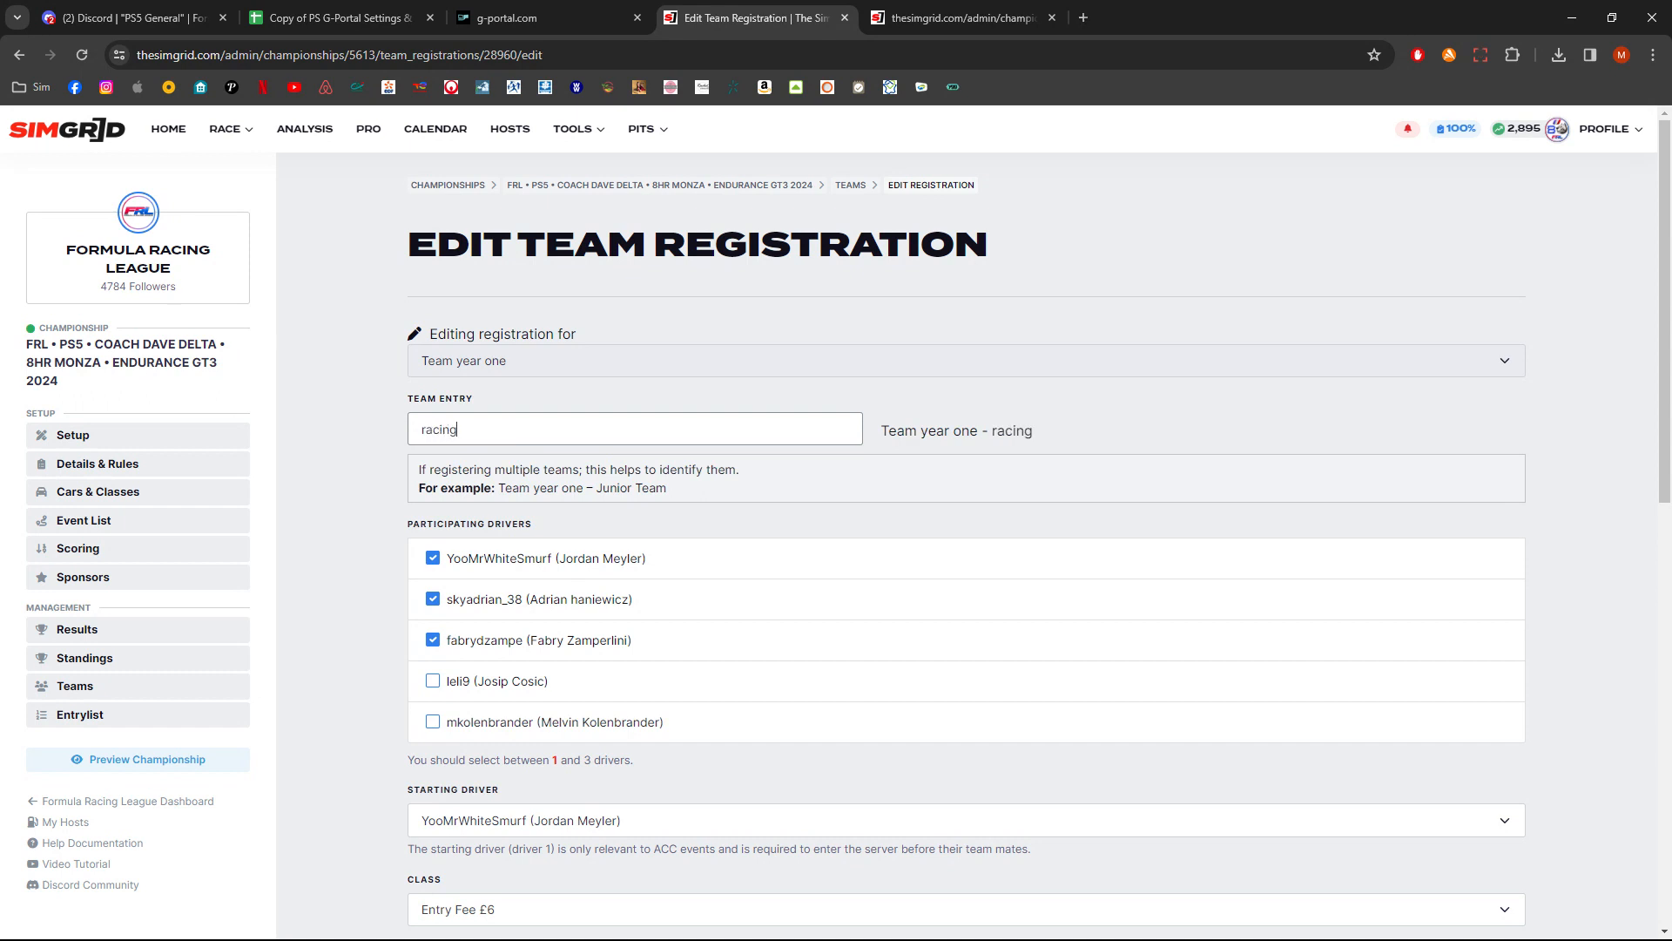
text( 4 life)
click(935, 440)
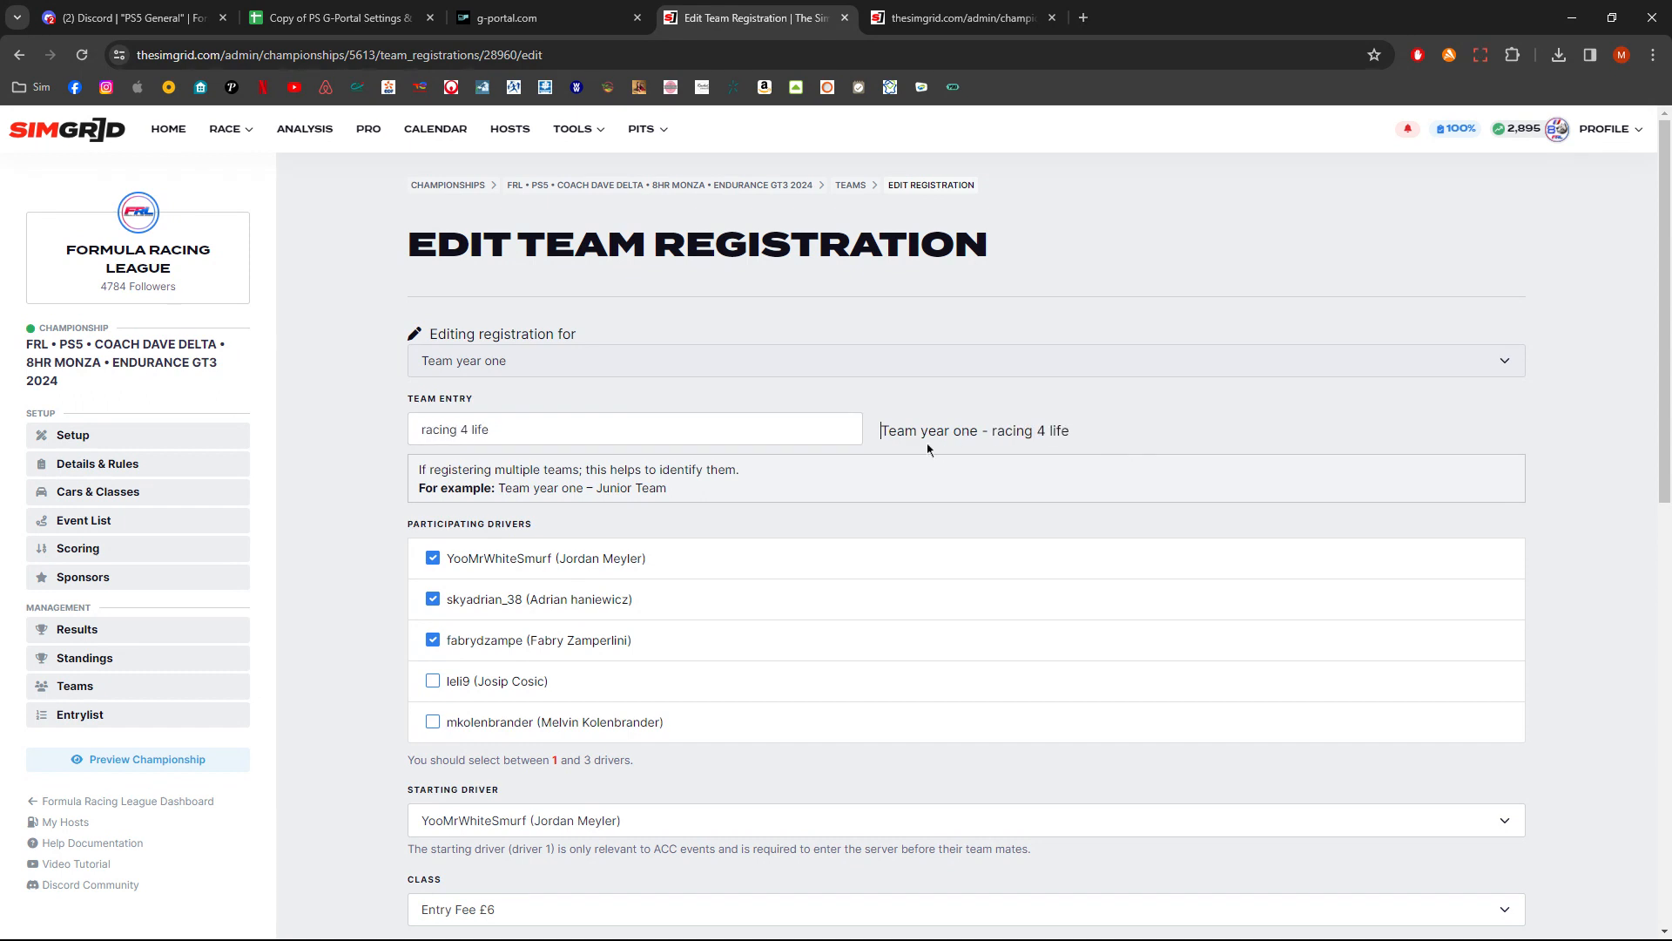
drag(885, 426, 977, 446)
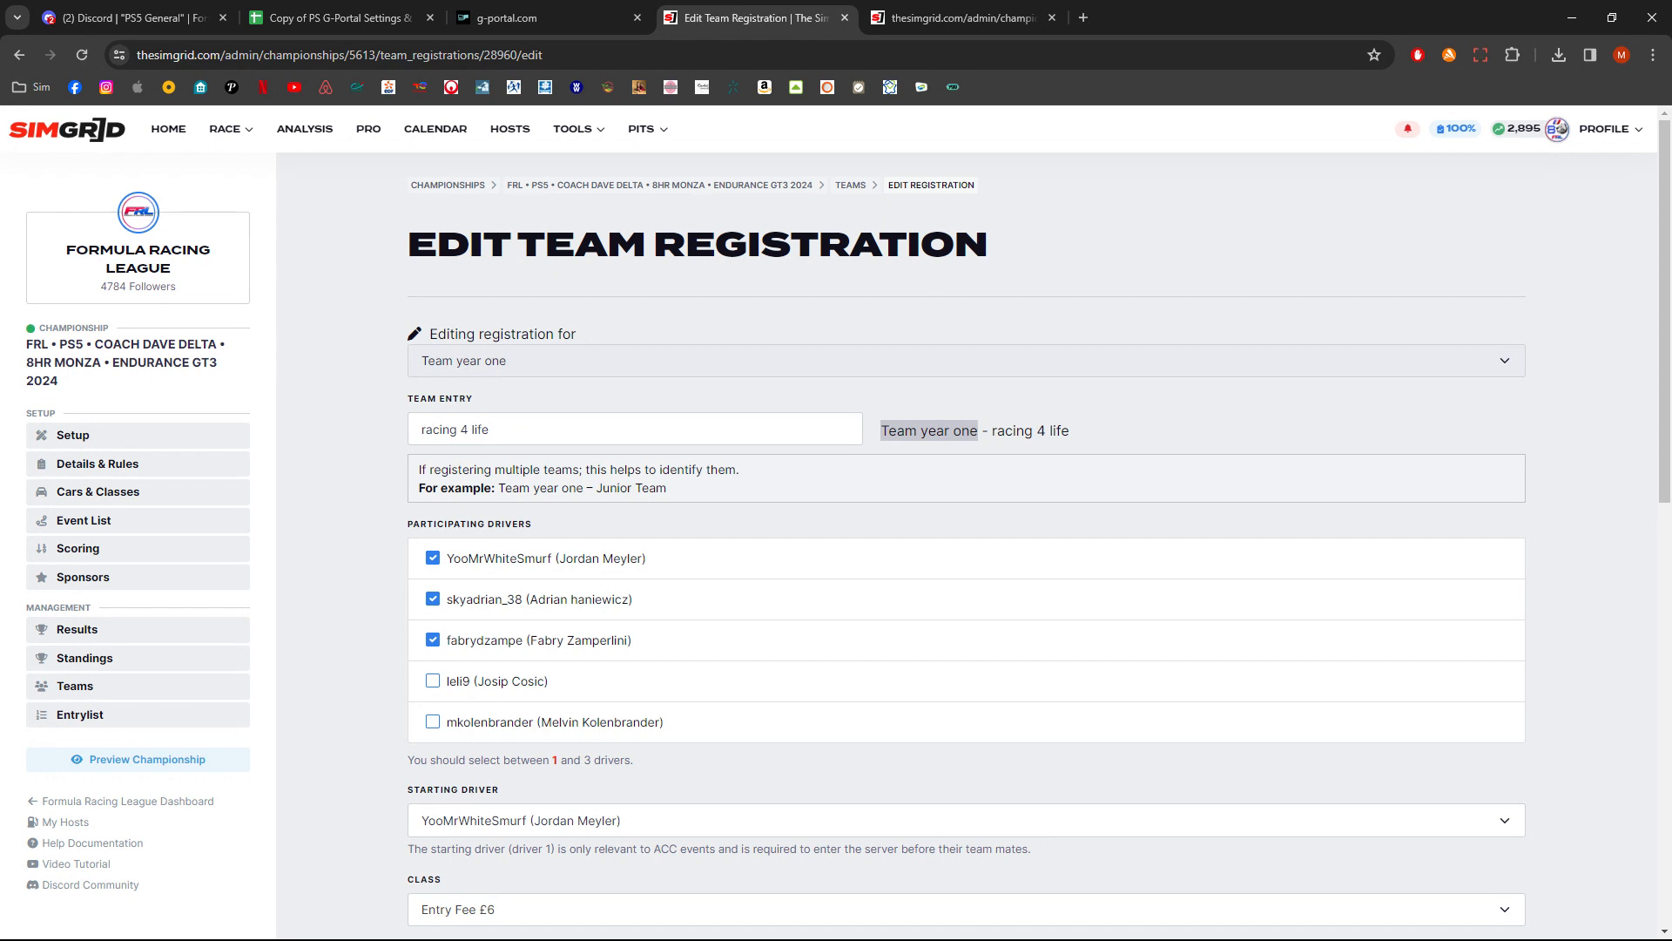
- Change the team entry to PRO, then return to the Teams list without updating the registration
drag(526, 428, 391, 425)
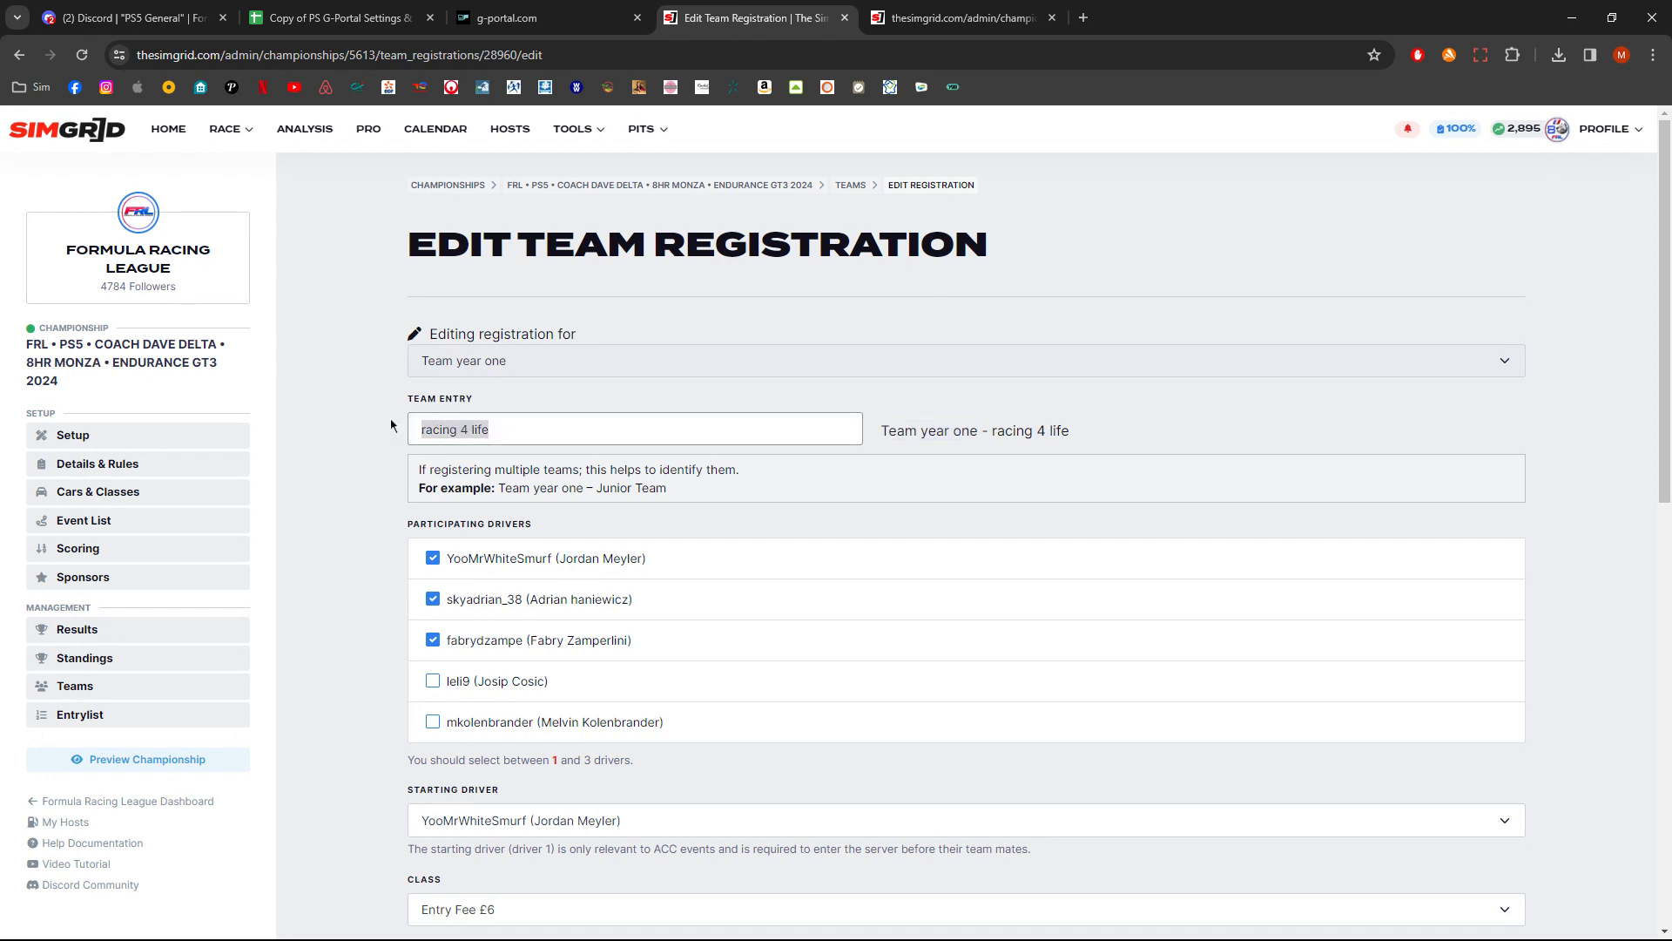
key(BackSpace)
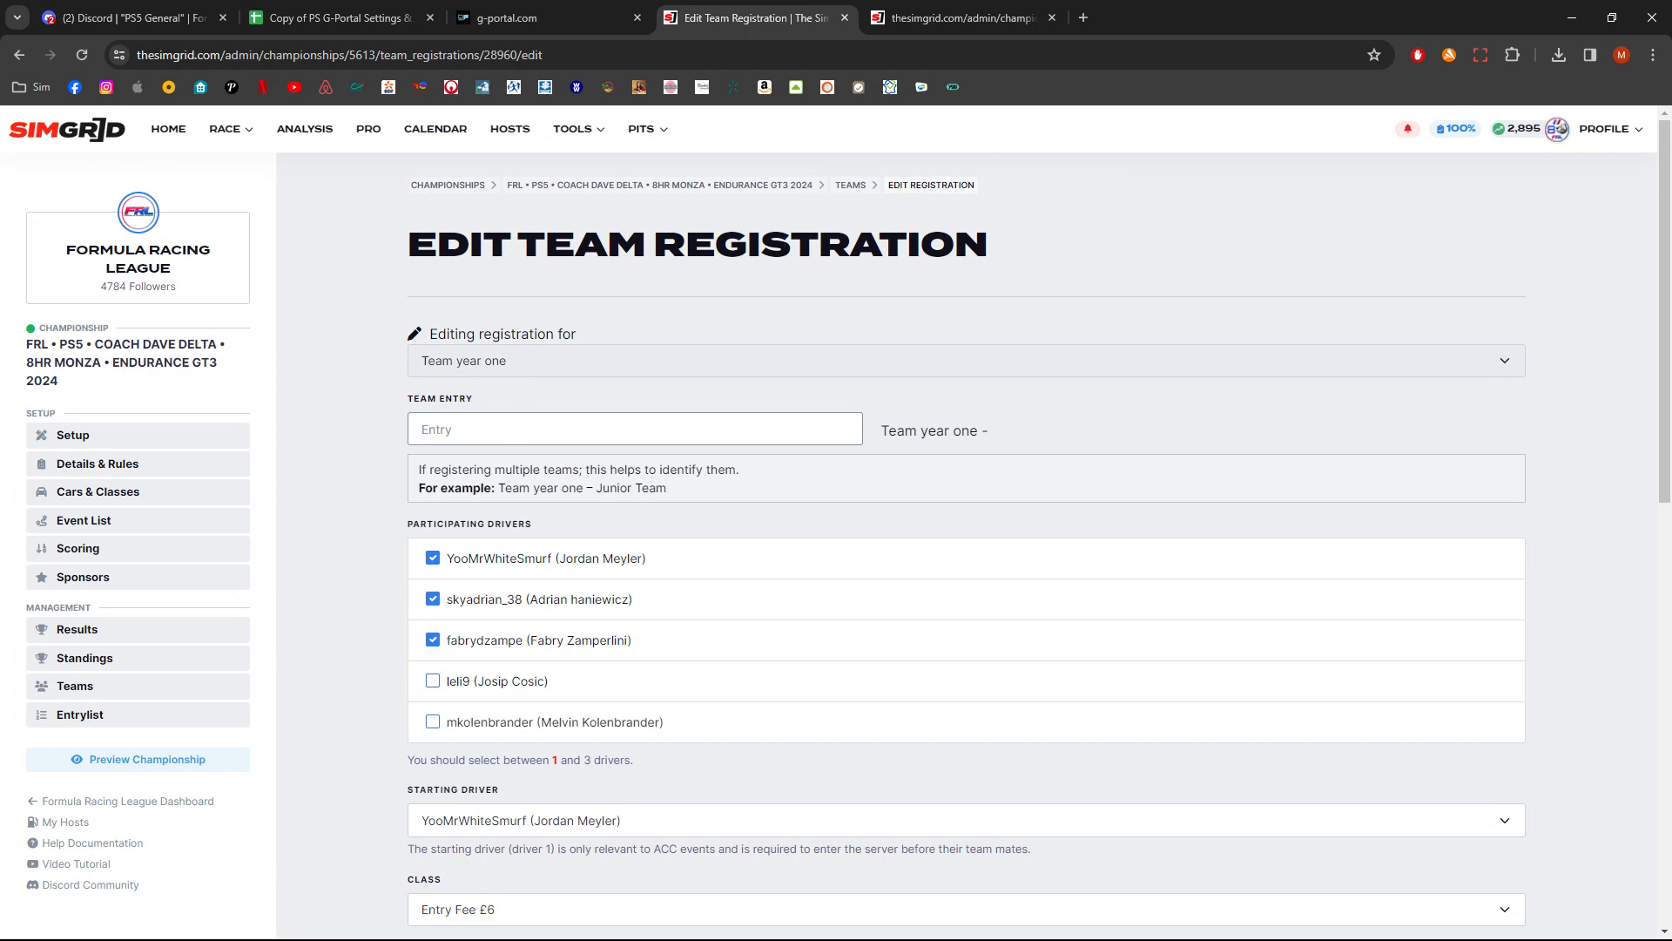
text(PRO)
click(881, 430)
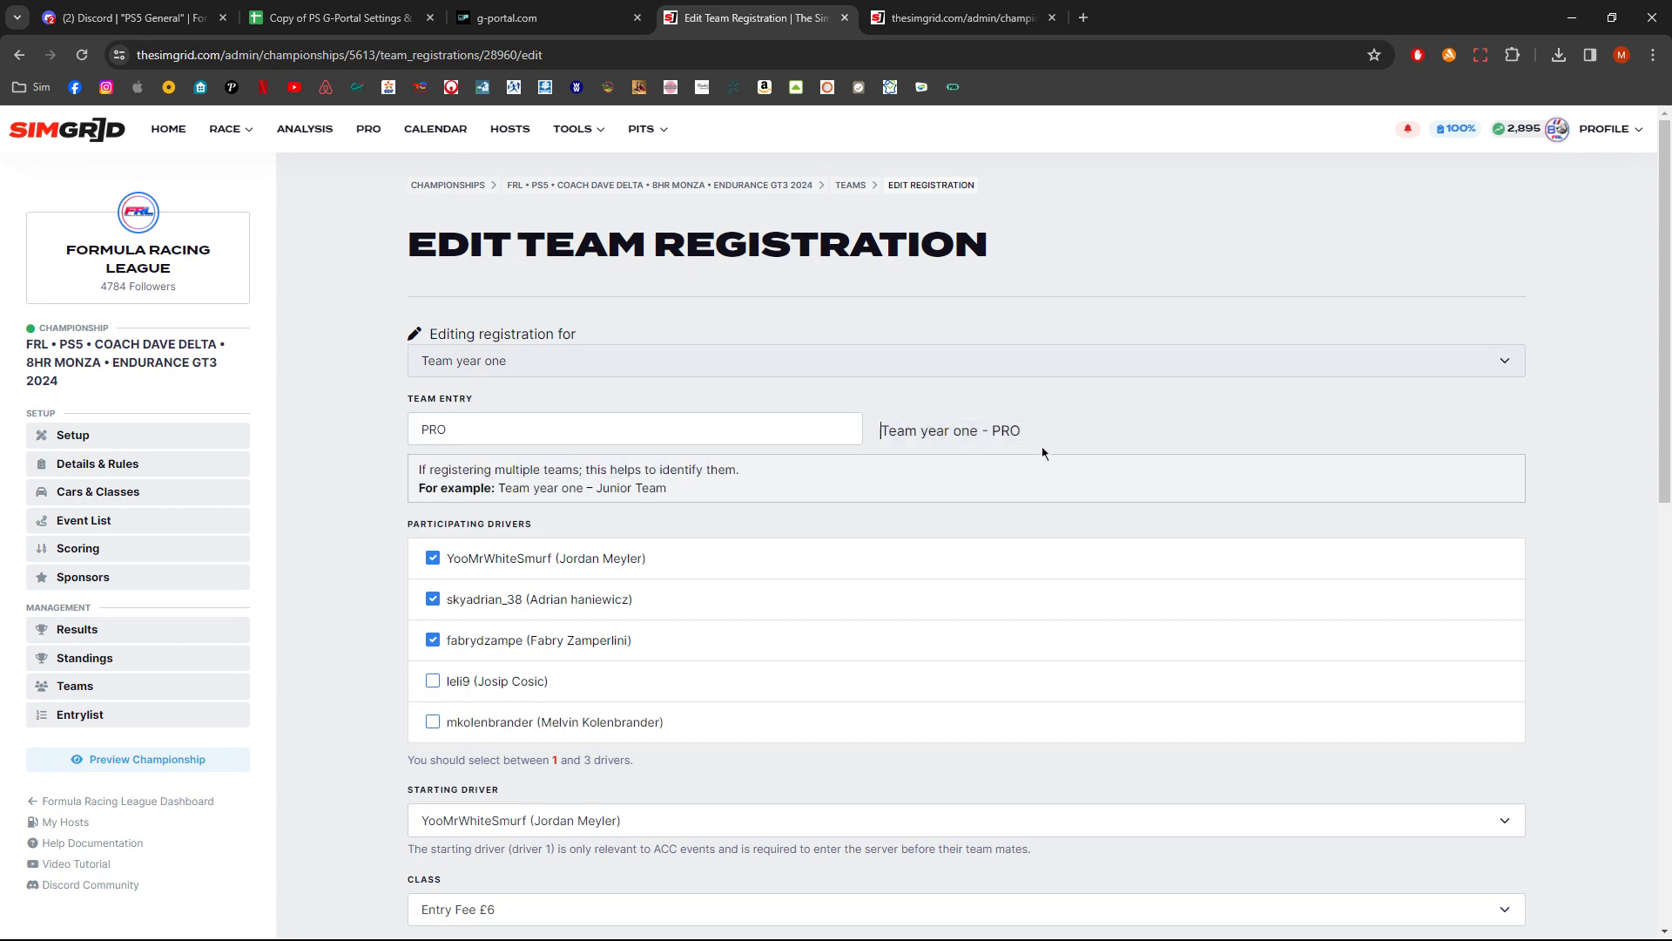
drag(880, 430, 1027, 430)
click(555, 667)
scroll(635, 828, down, 5)
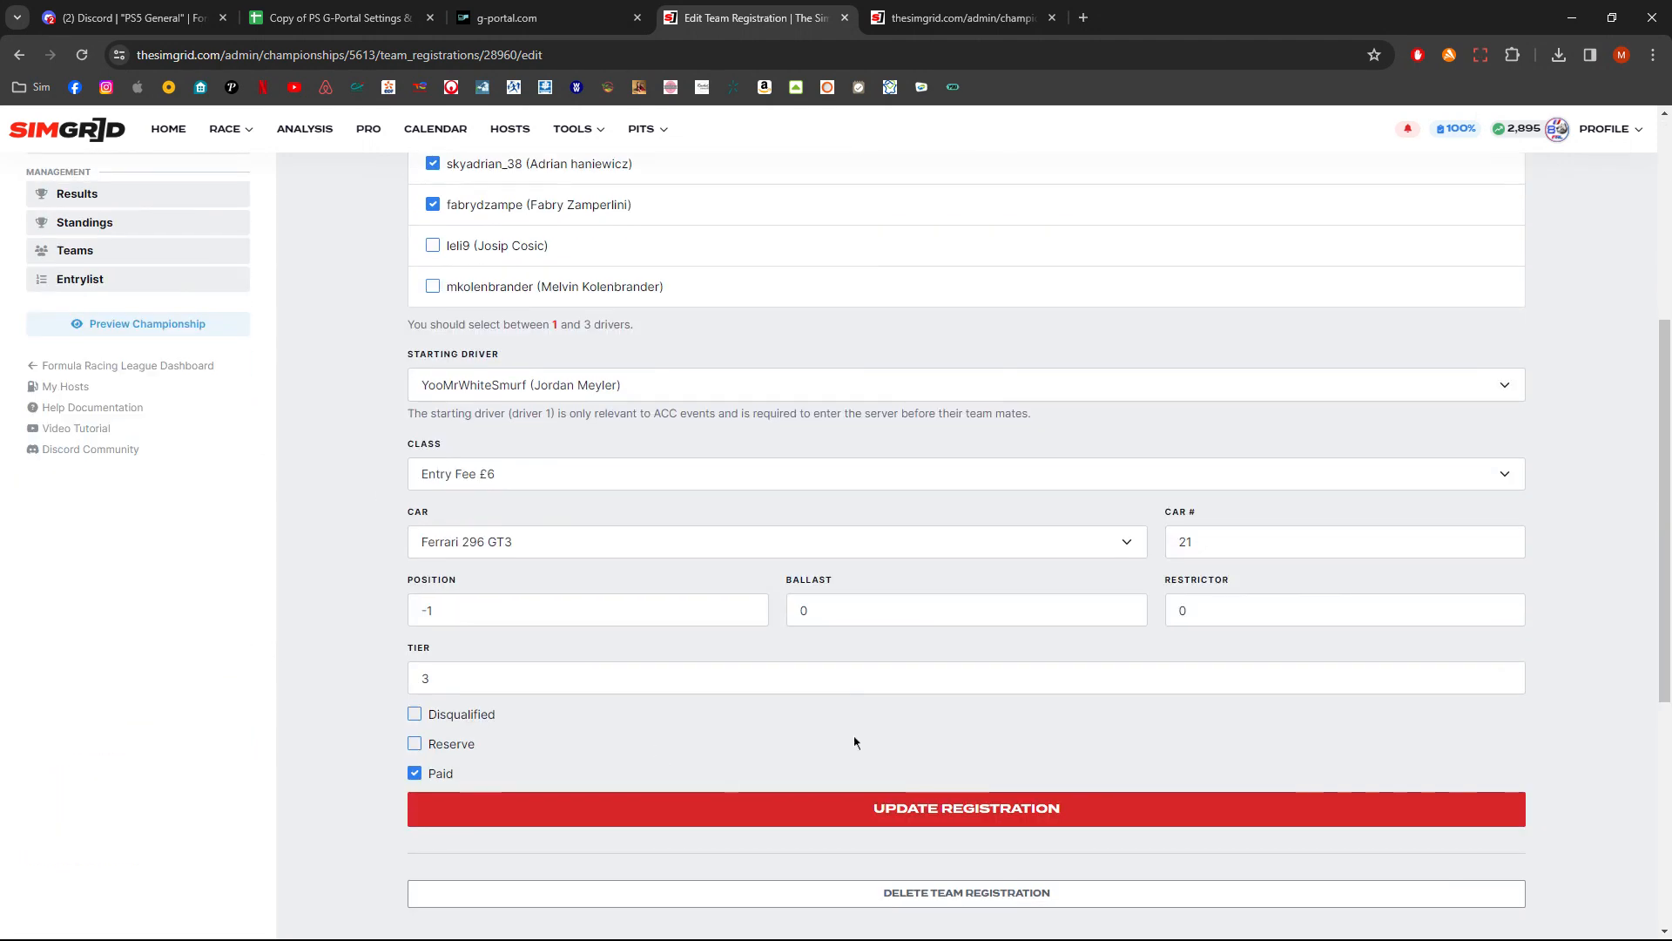
scroll(49, 511, up, 4)
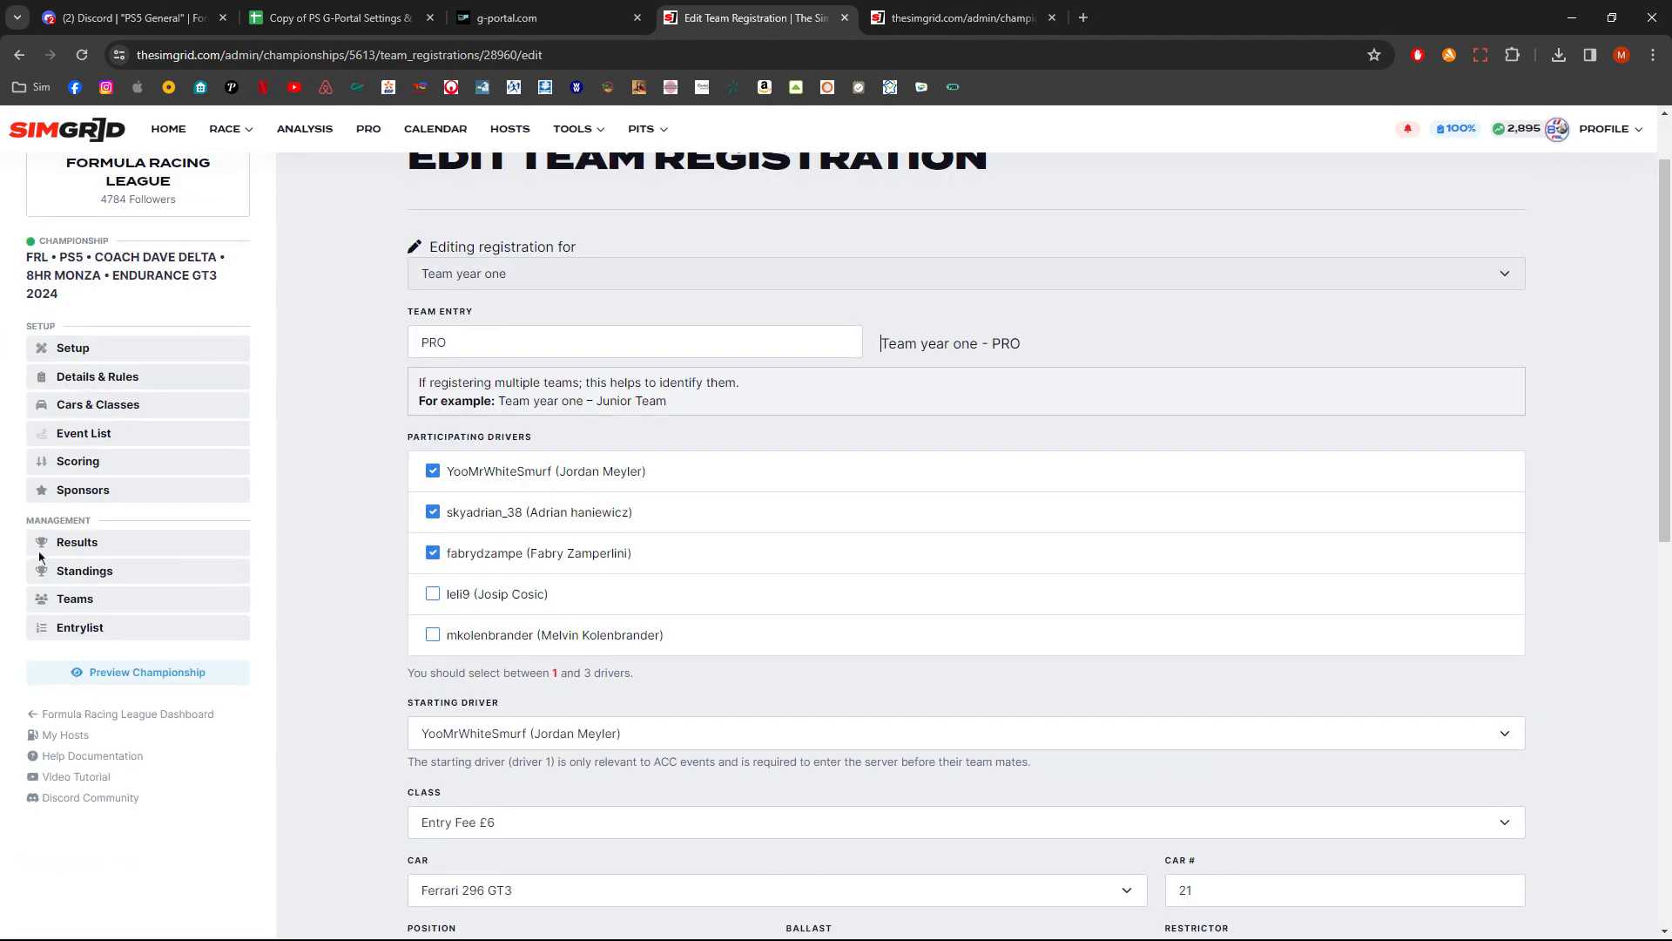
click(101, 601)
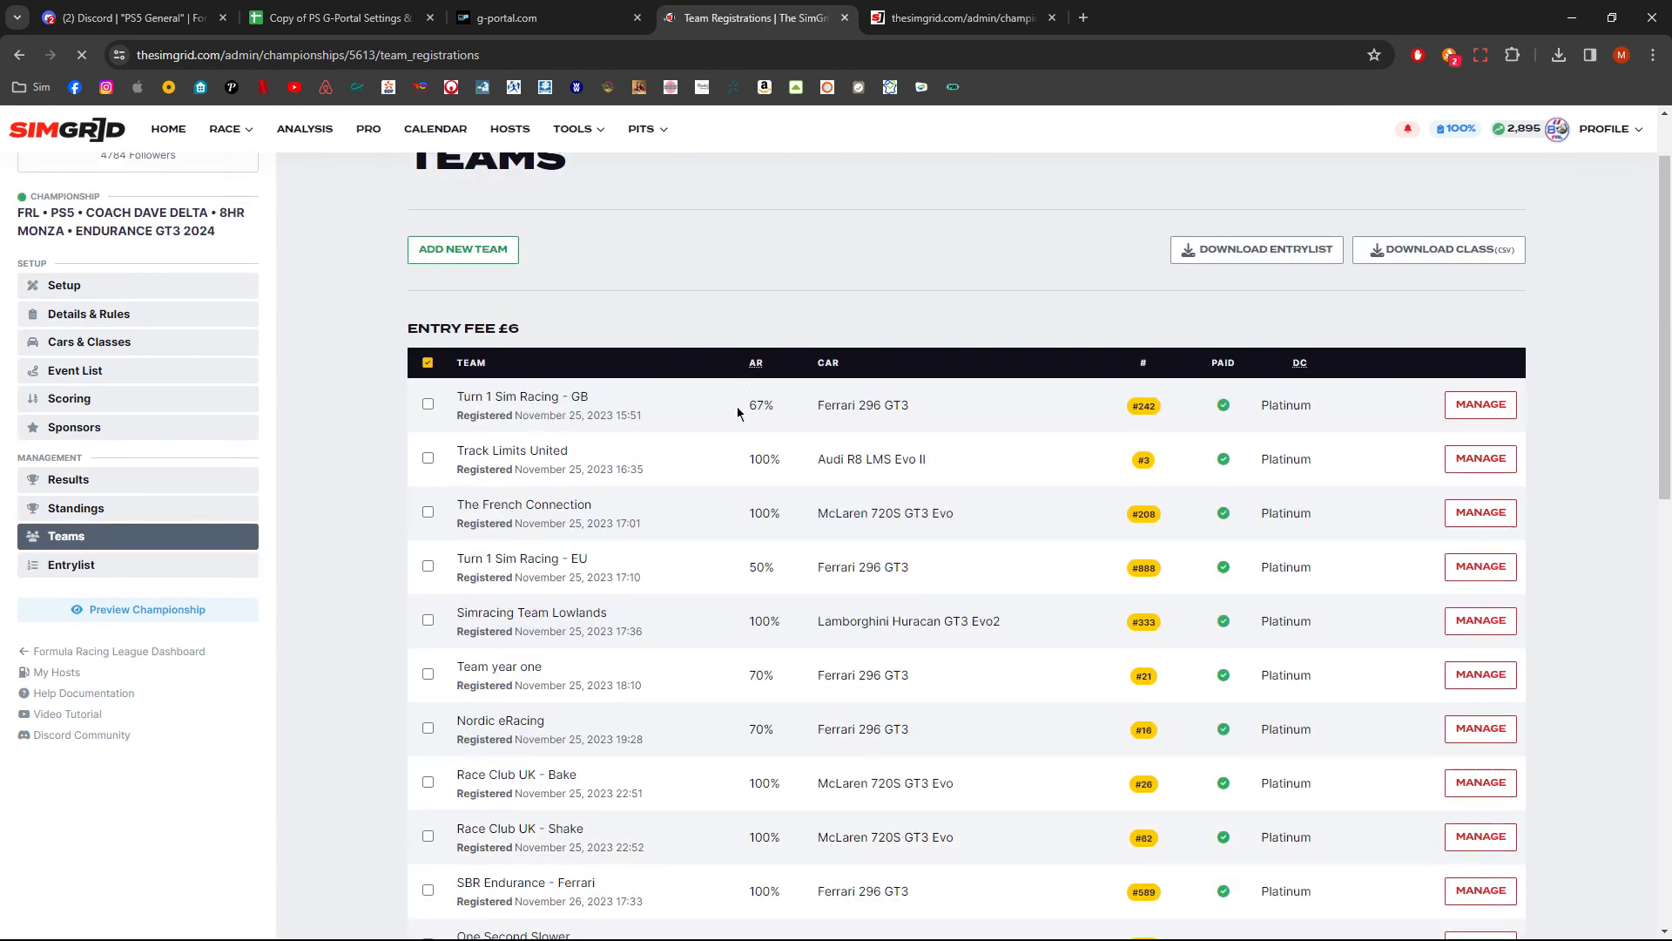
- Tick the Race Club UK - Bake and Race Club UK - Shake teams and highlight their name suffixes
scroll(813, 514, down, 5)
scroll(813, 524, down, 3)
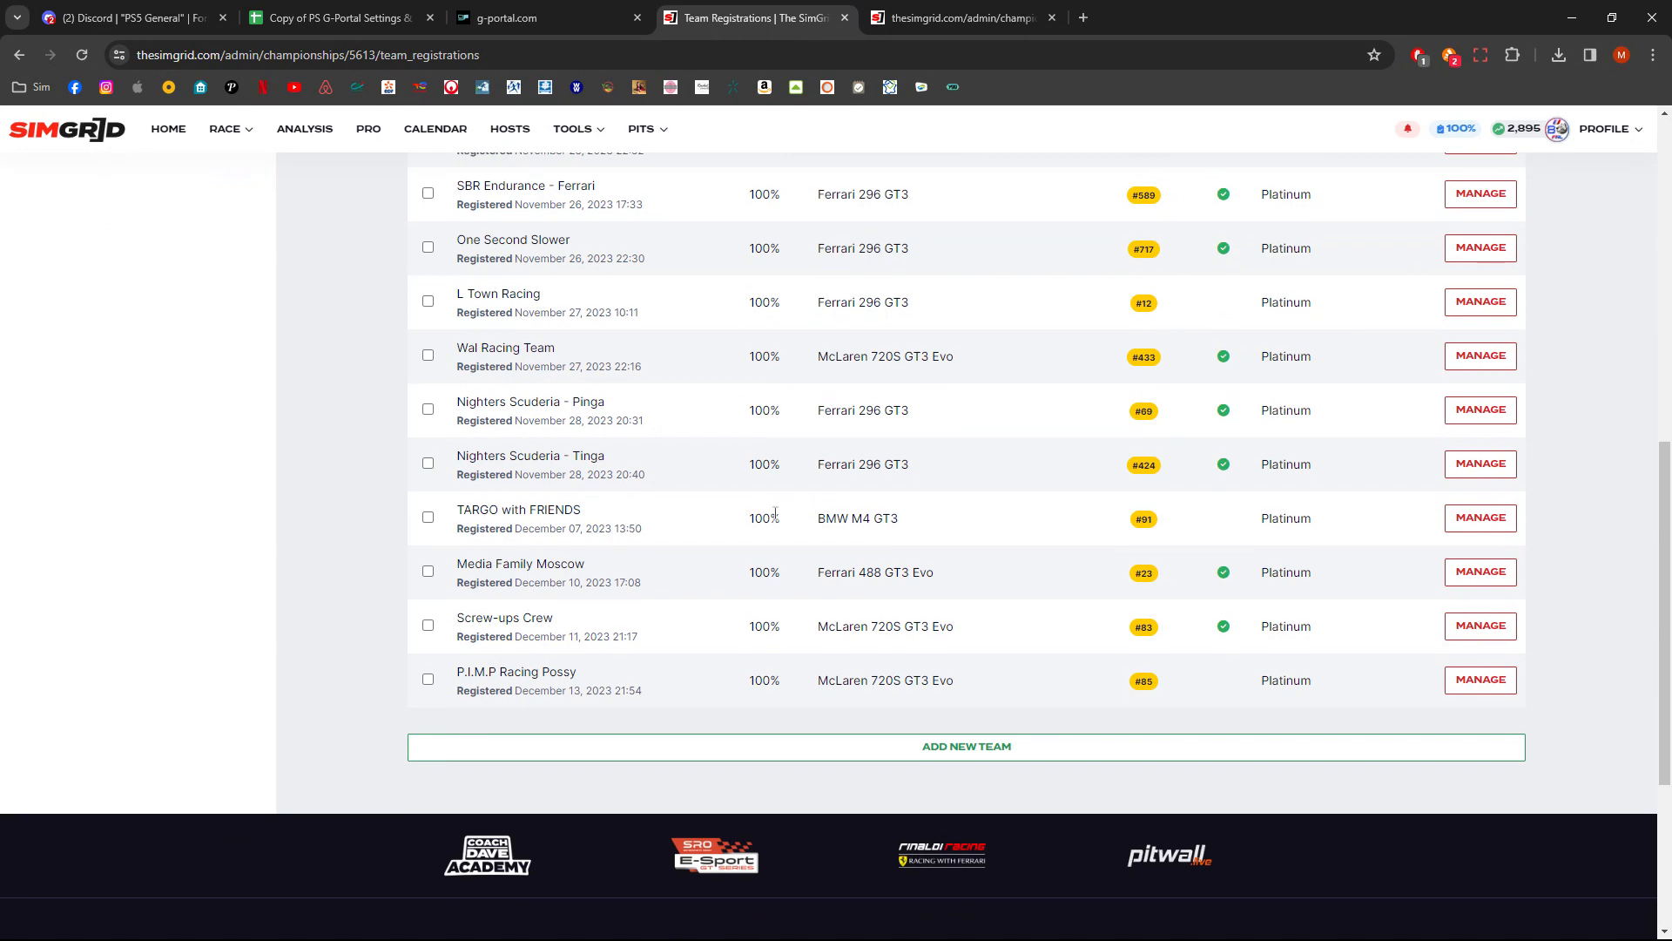
scroll(814, 523, up, 6)
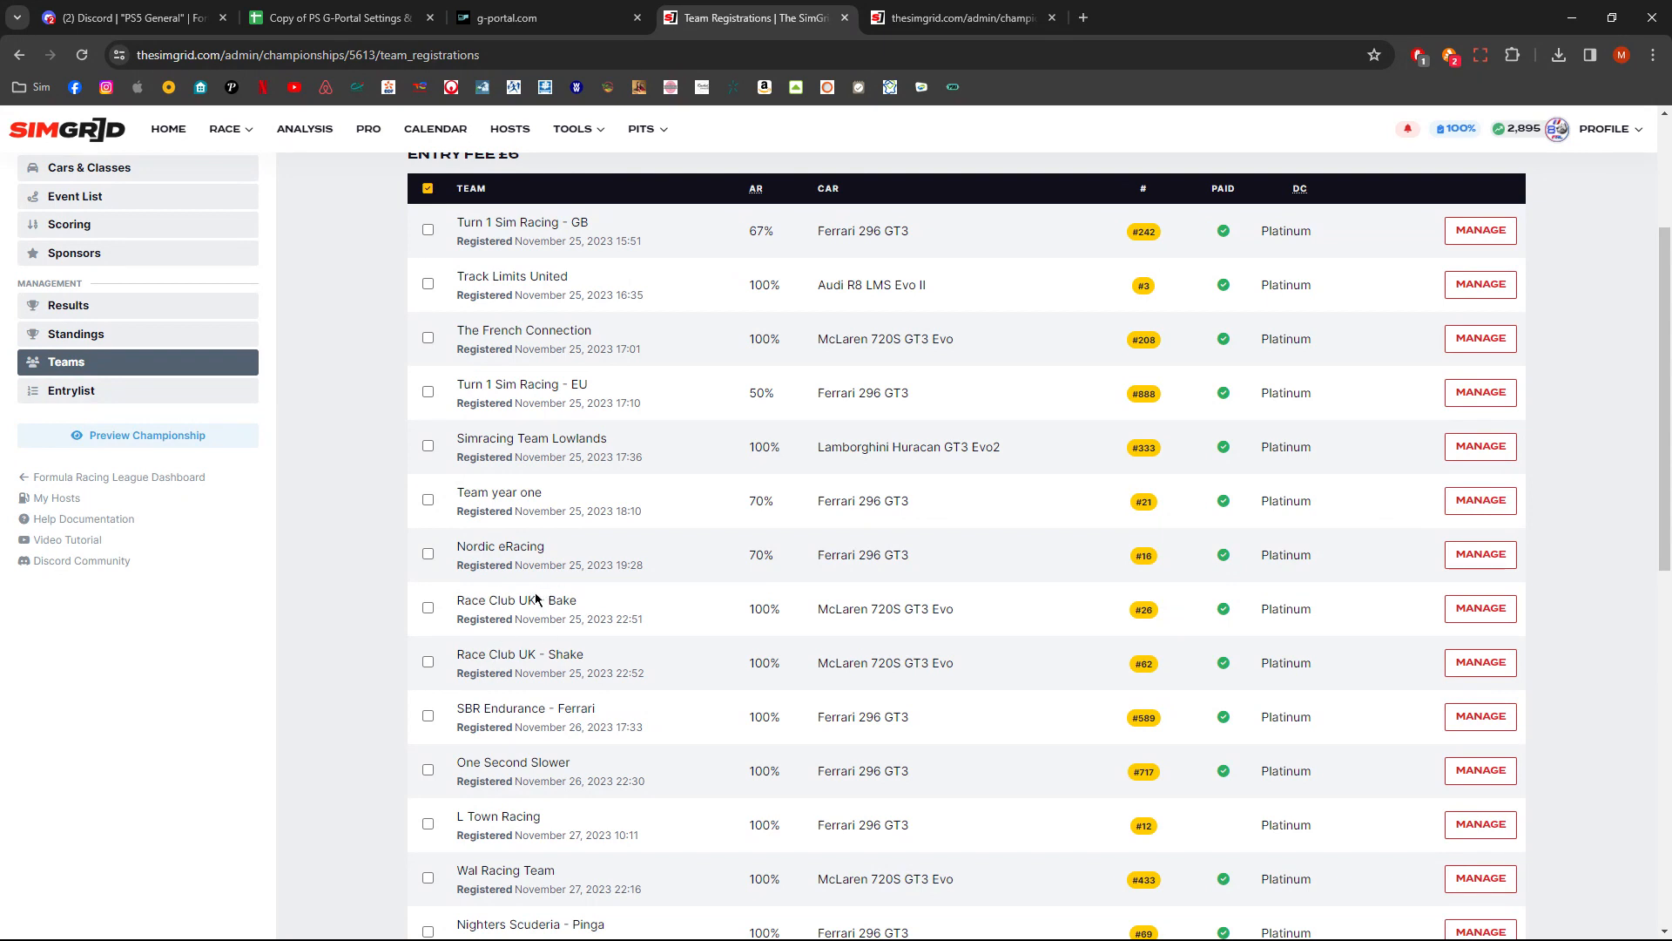
click(428, 608)
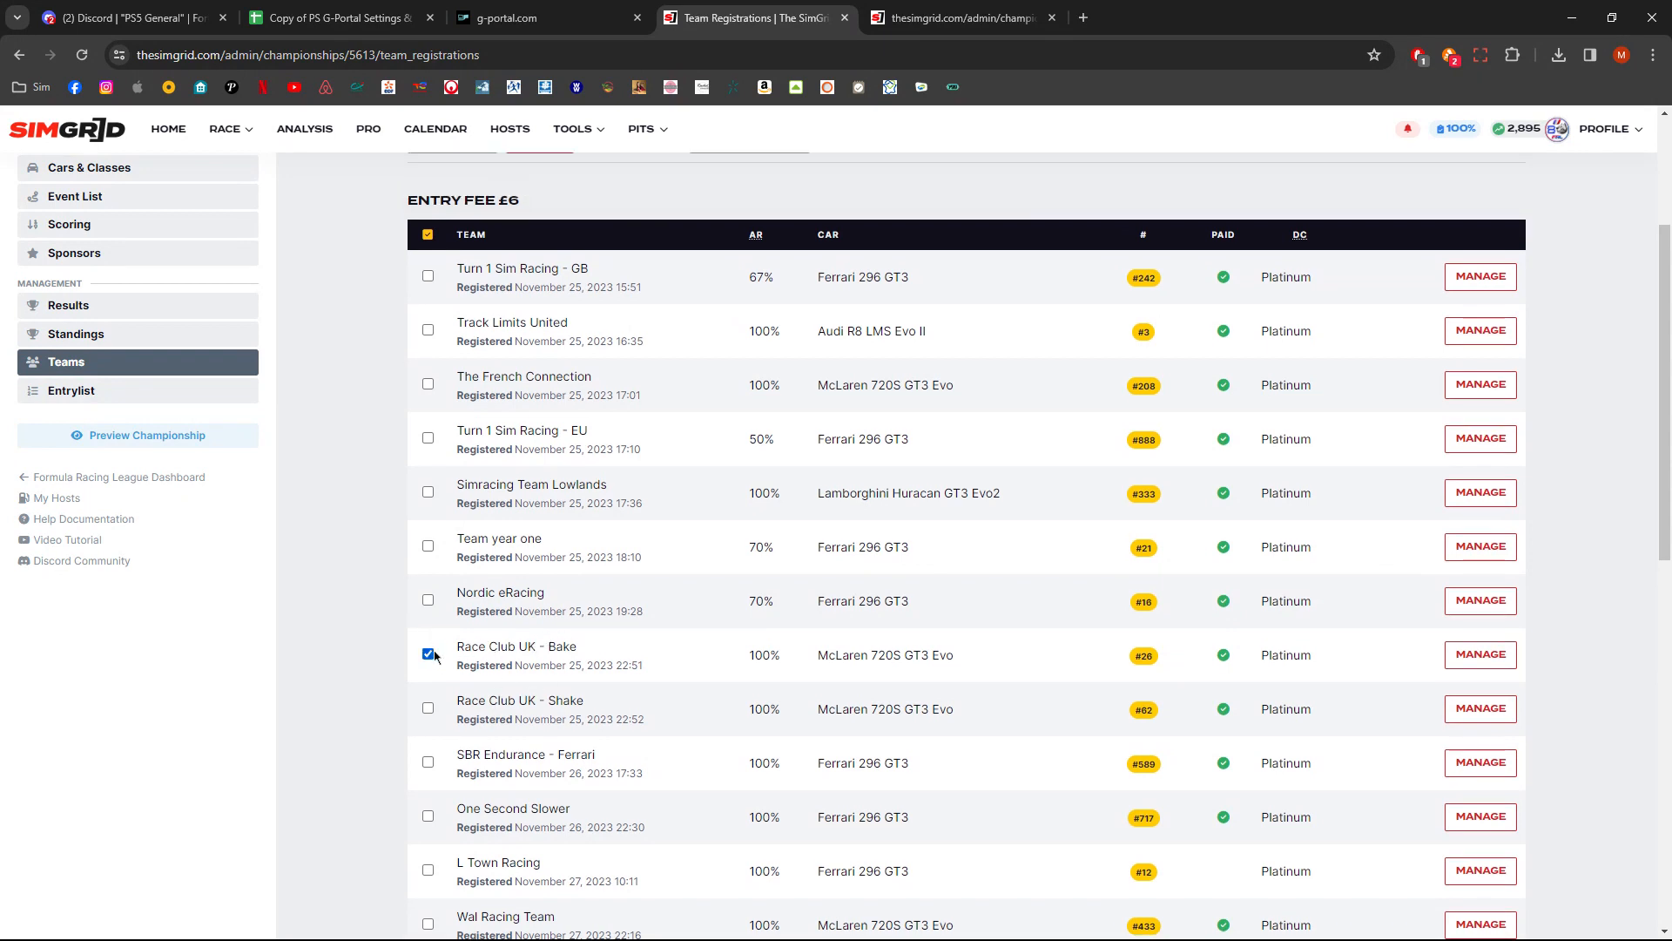
click(428, 706)
drag(550, 647, 577, 647)
drag(547, 702, 595, 707)
scroll(562, 681, down, 4)
scroll(571, 683, up, 7)
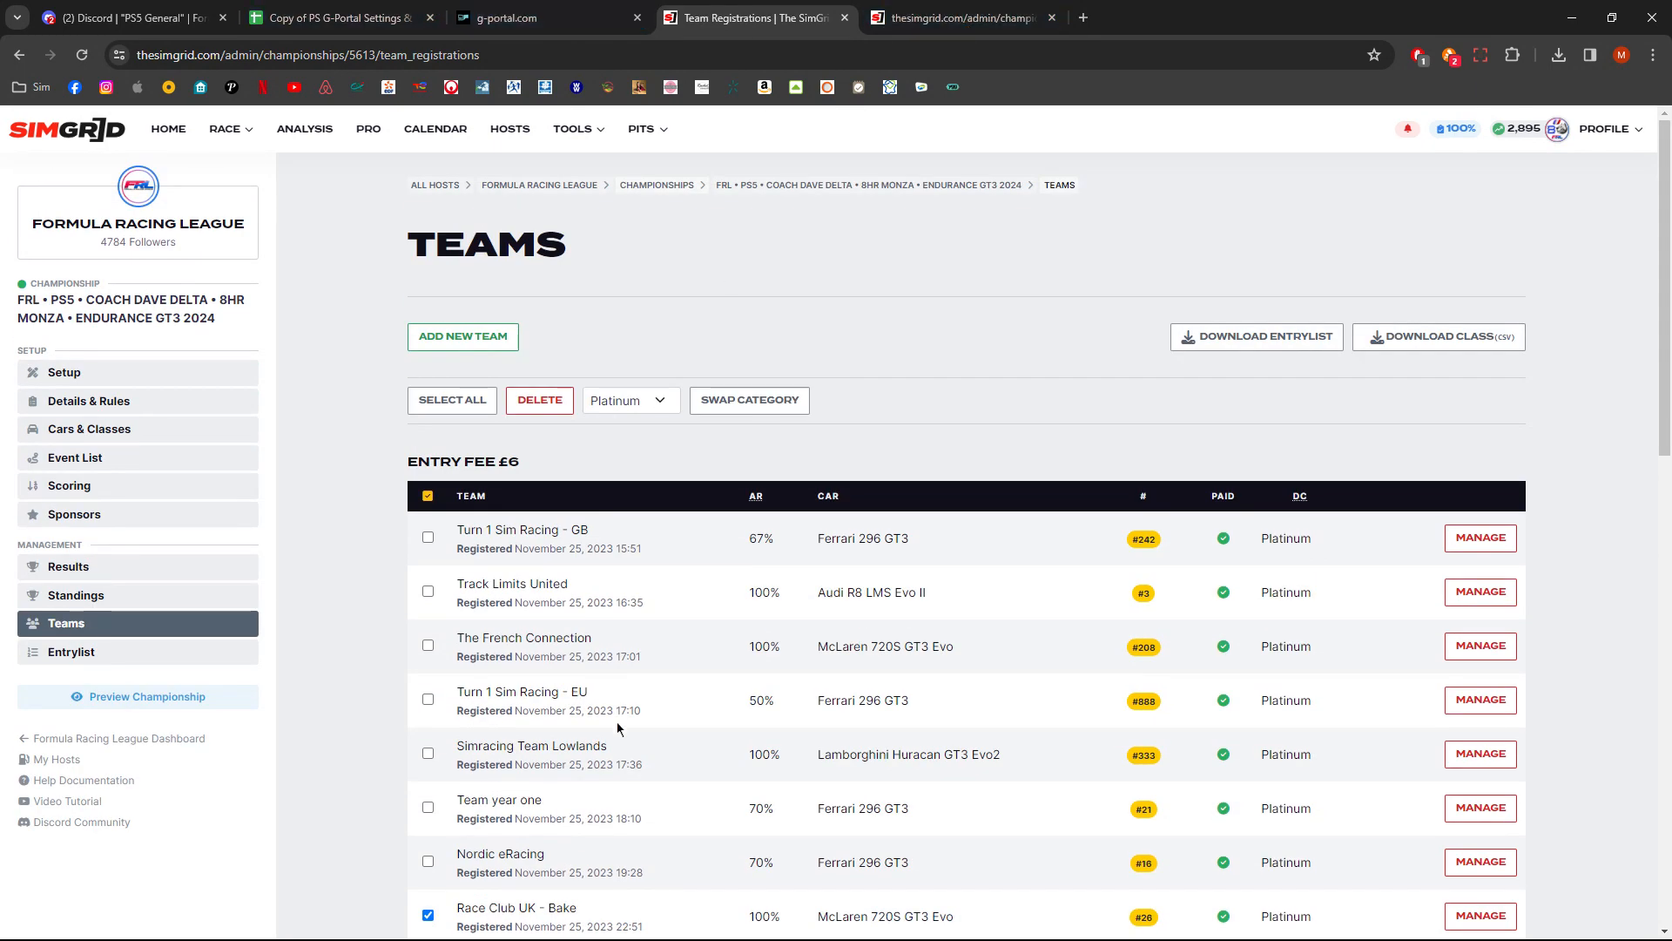
scroll(616, 719, down, 5)
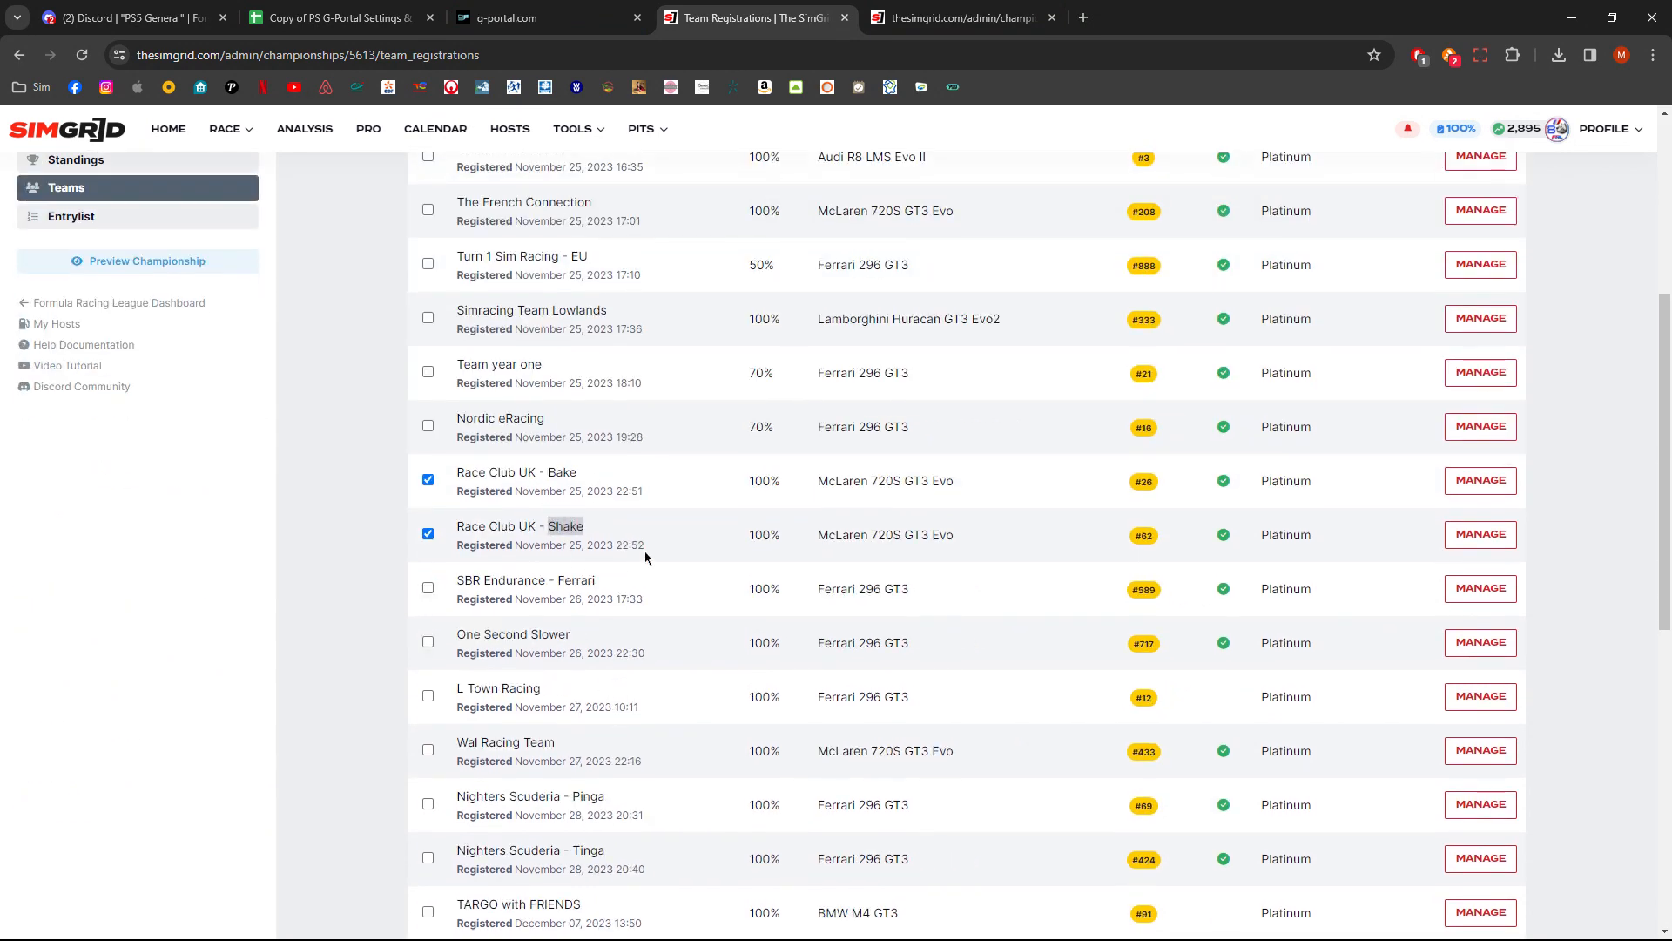
scroll(1011, 592, up, 5)
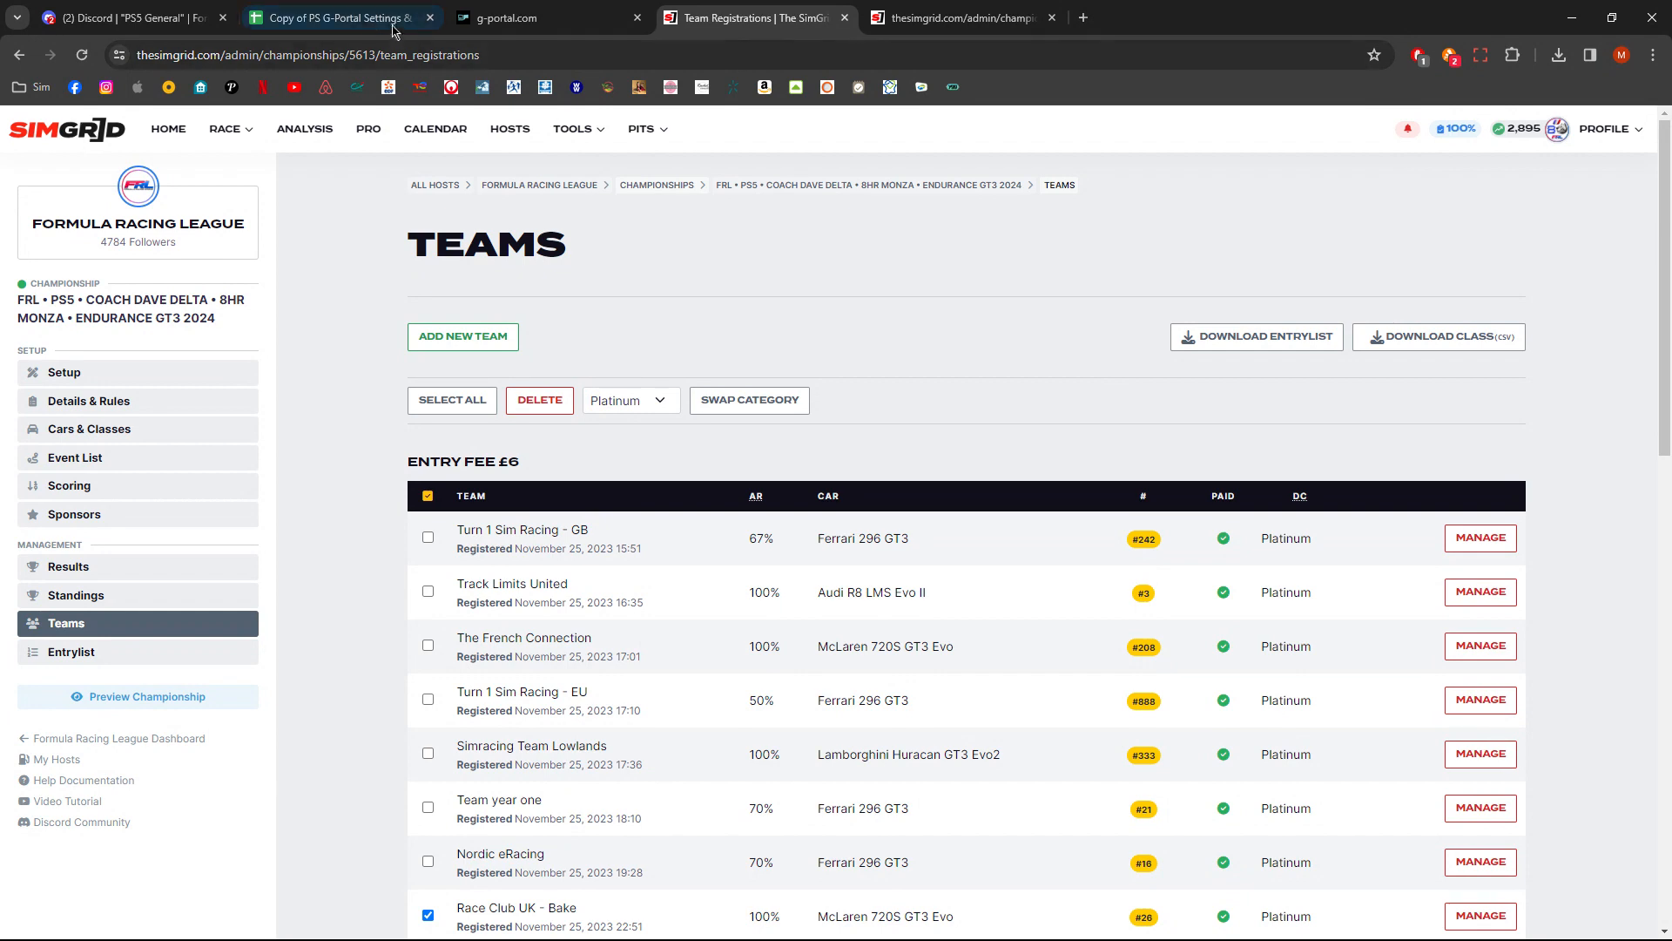
- Select the team rows' text on the SimGrid Teams page
click(339, 17)
click(699, 19)
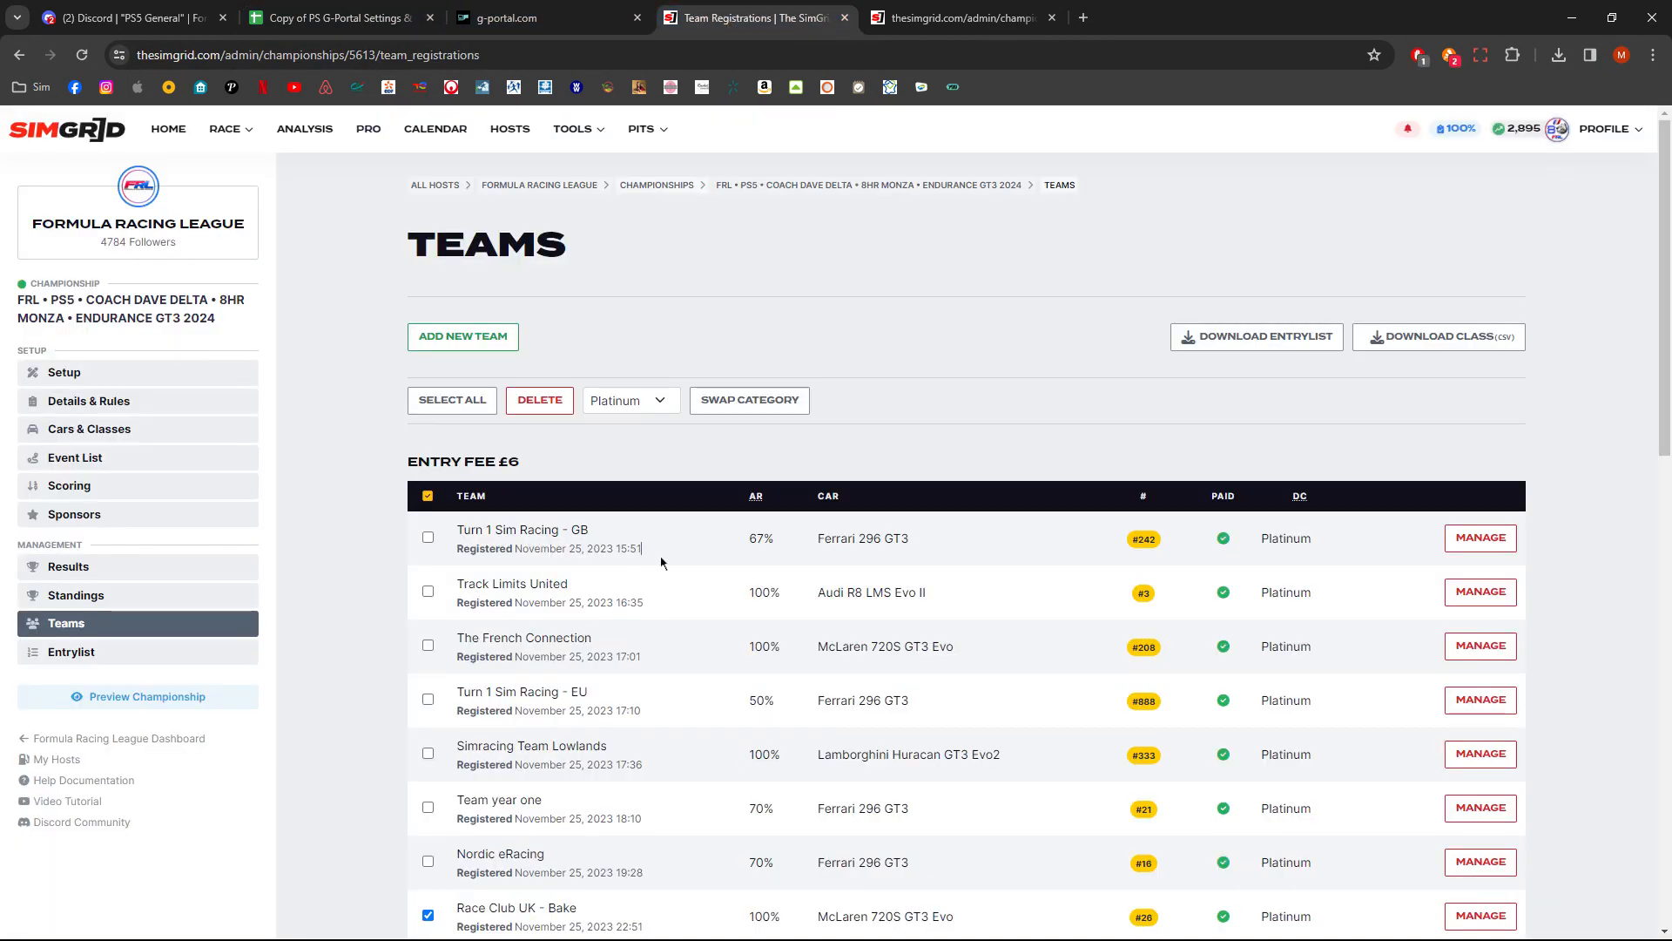
drag(458, 531, 613, 710)
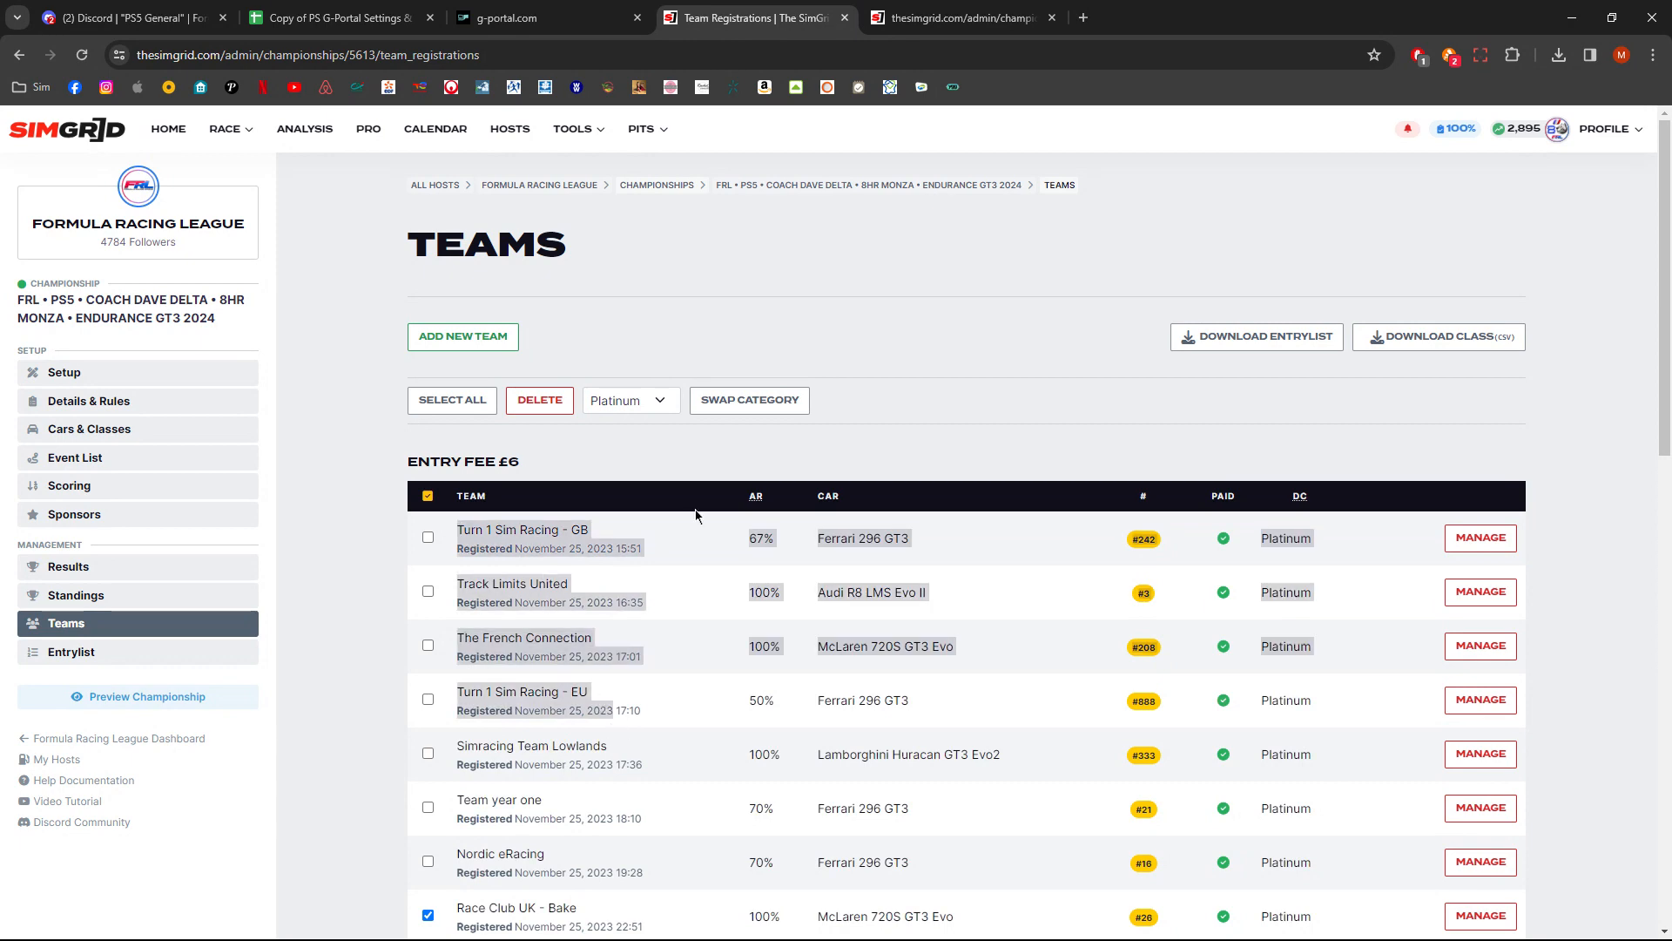
- Open the PS Simgrid Entry List sheet in the spreadsheet and select cell A3
click(375, 24)
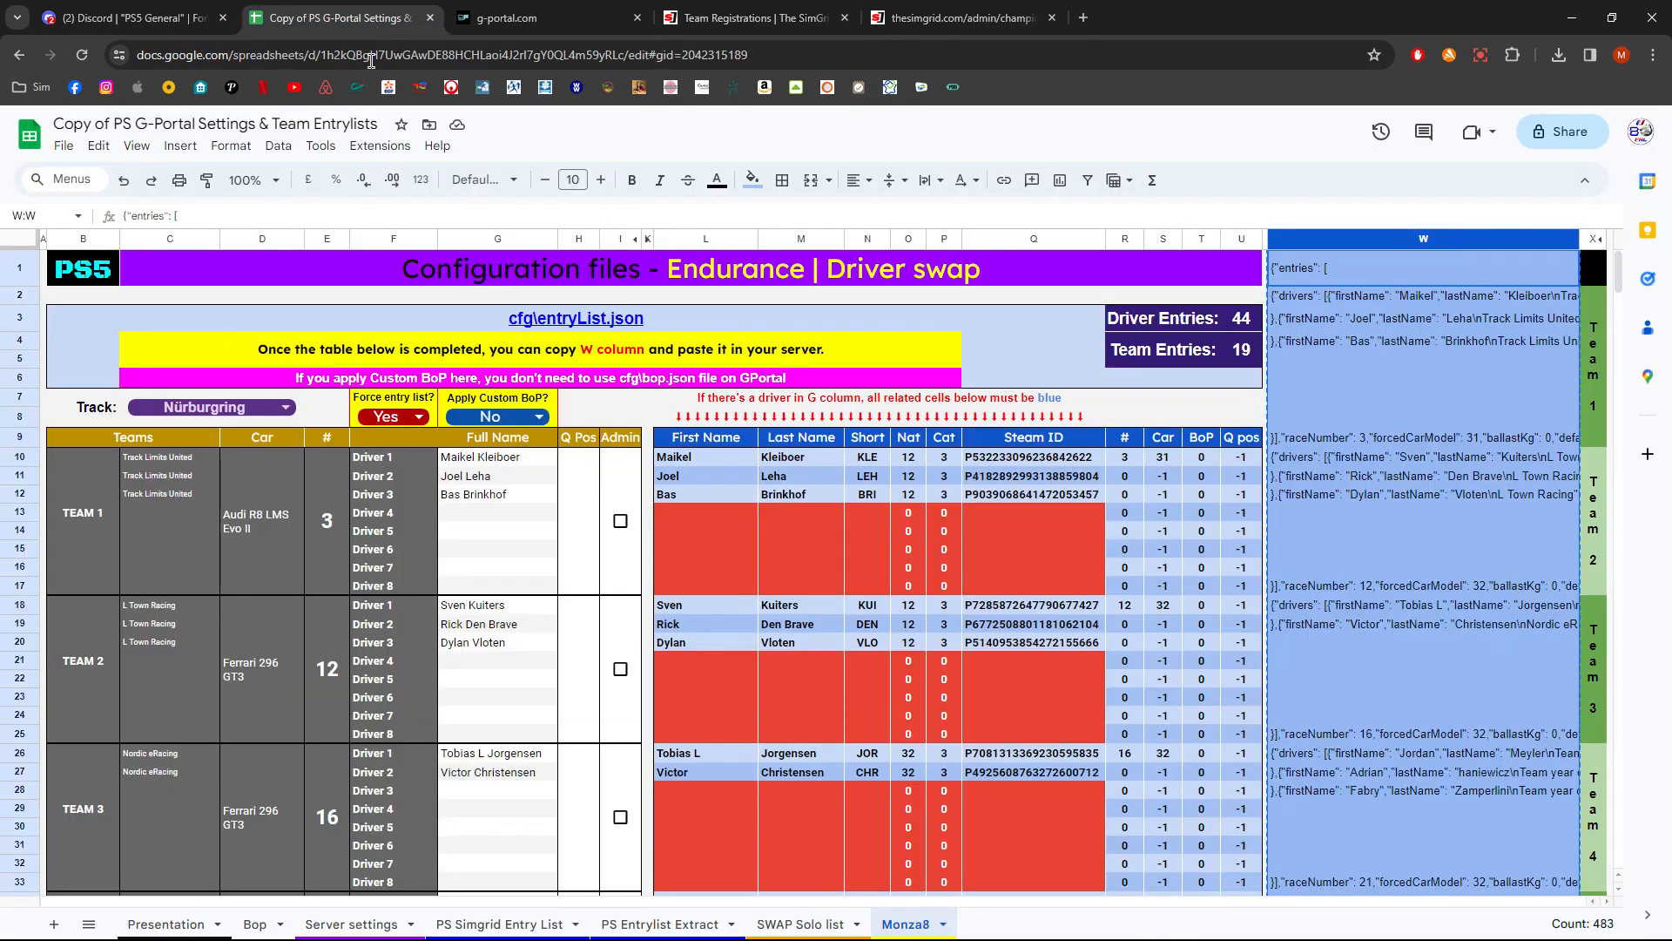
click(489, 930)
click(218, 355)
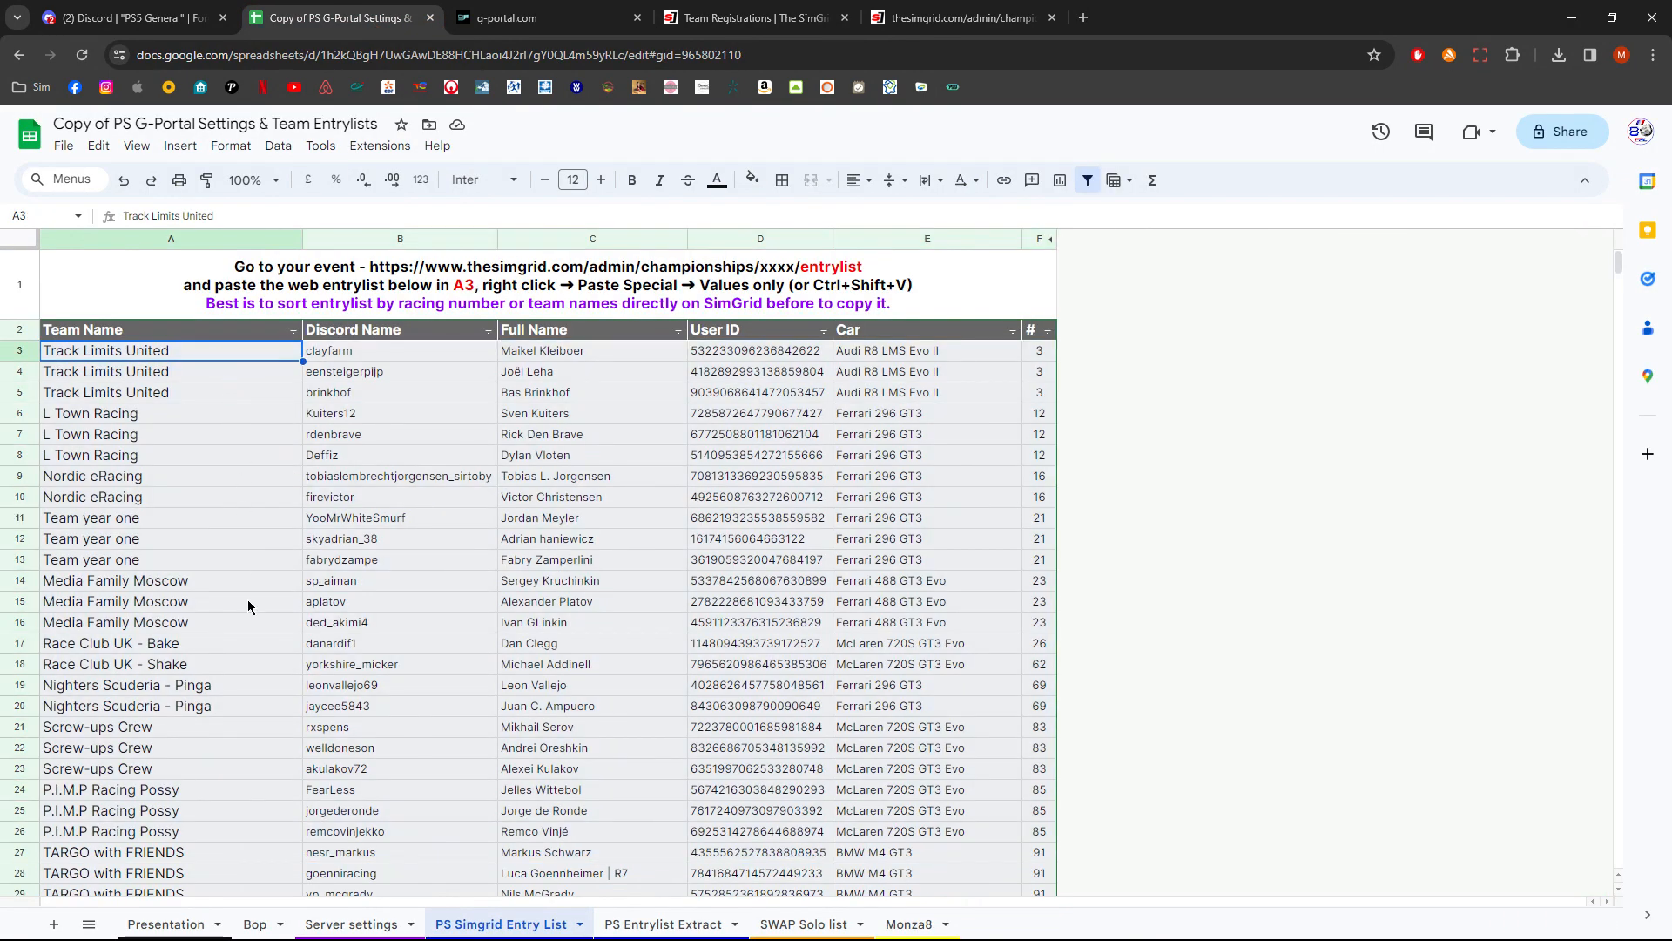
double_click(223, 690)
drag(173, 688, 257, 688)
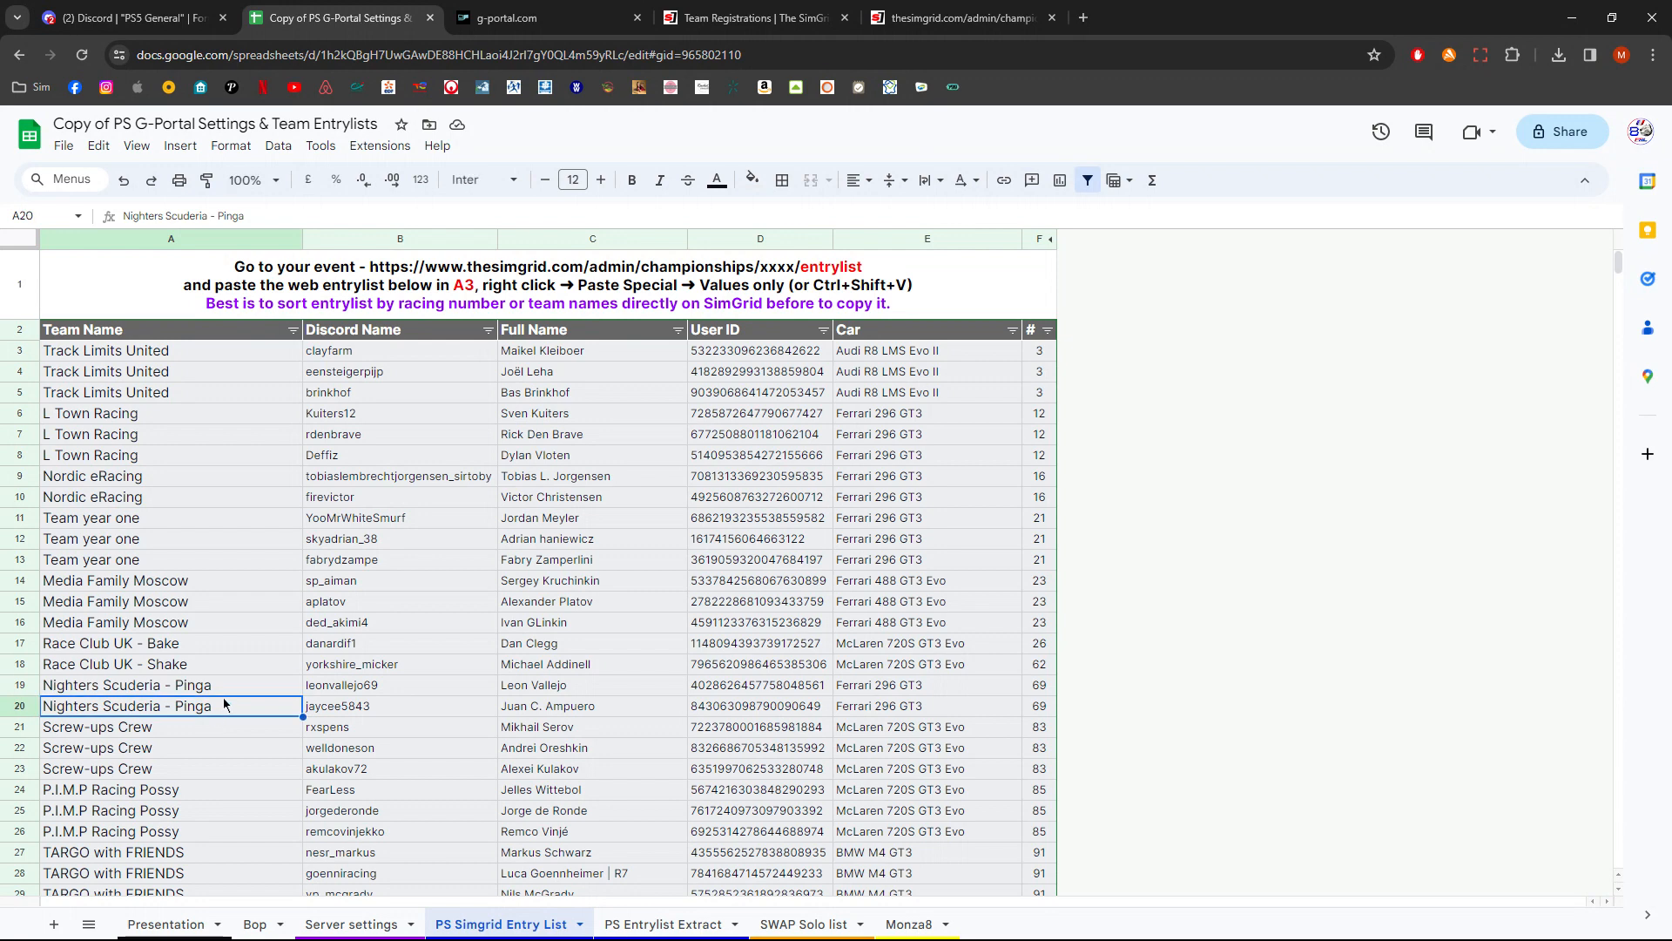
key(Escape)
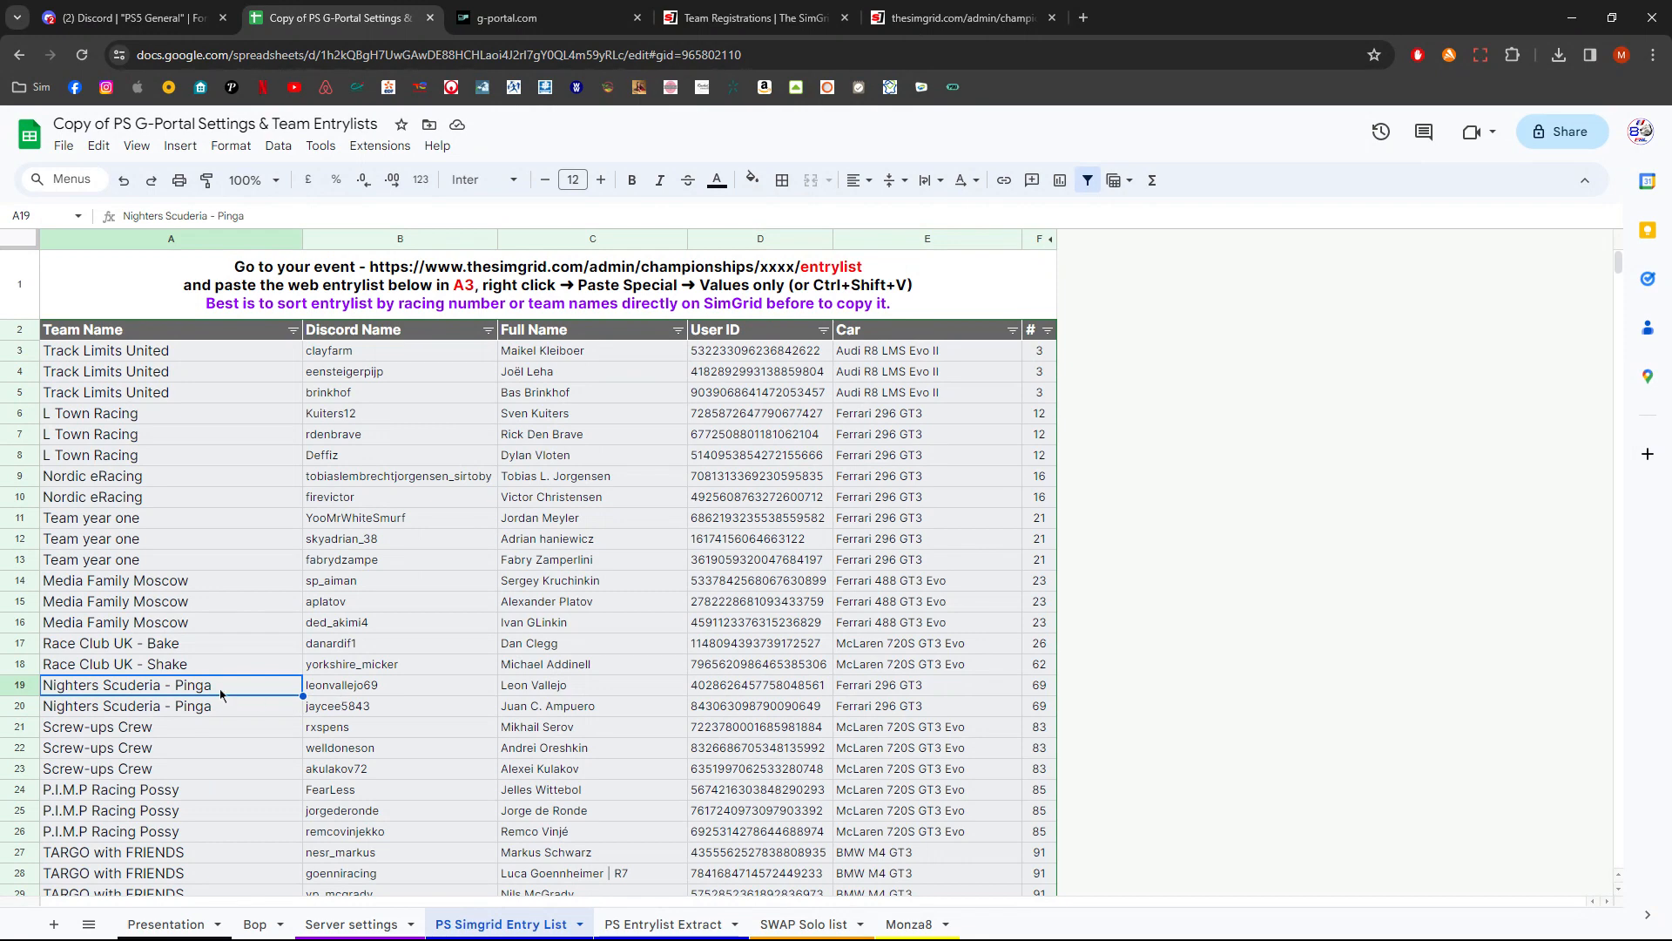
- Change the suffix of the Nighters Scuderia - Pinga team name to Blue and fill it down to the next row
double_click(179, 694)
triple_click(178, 692)
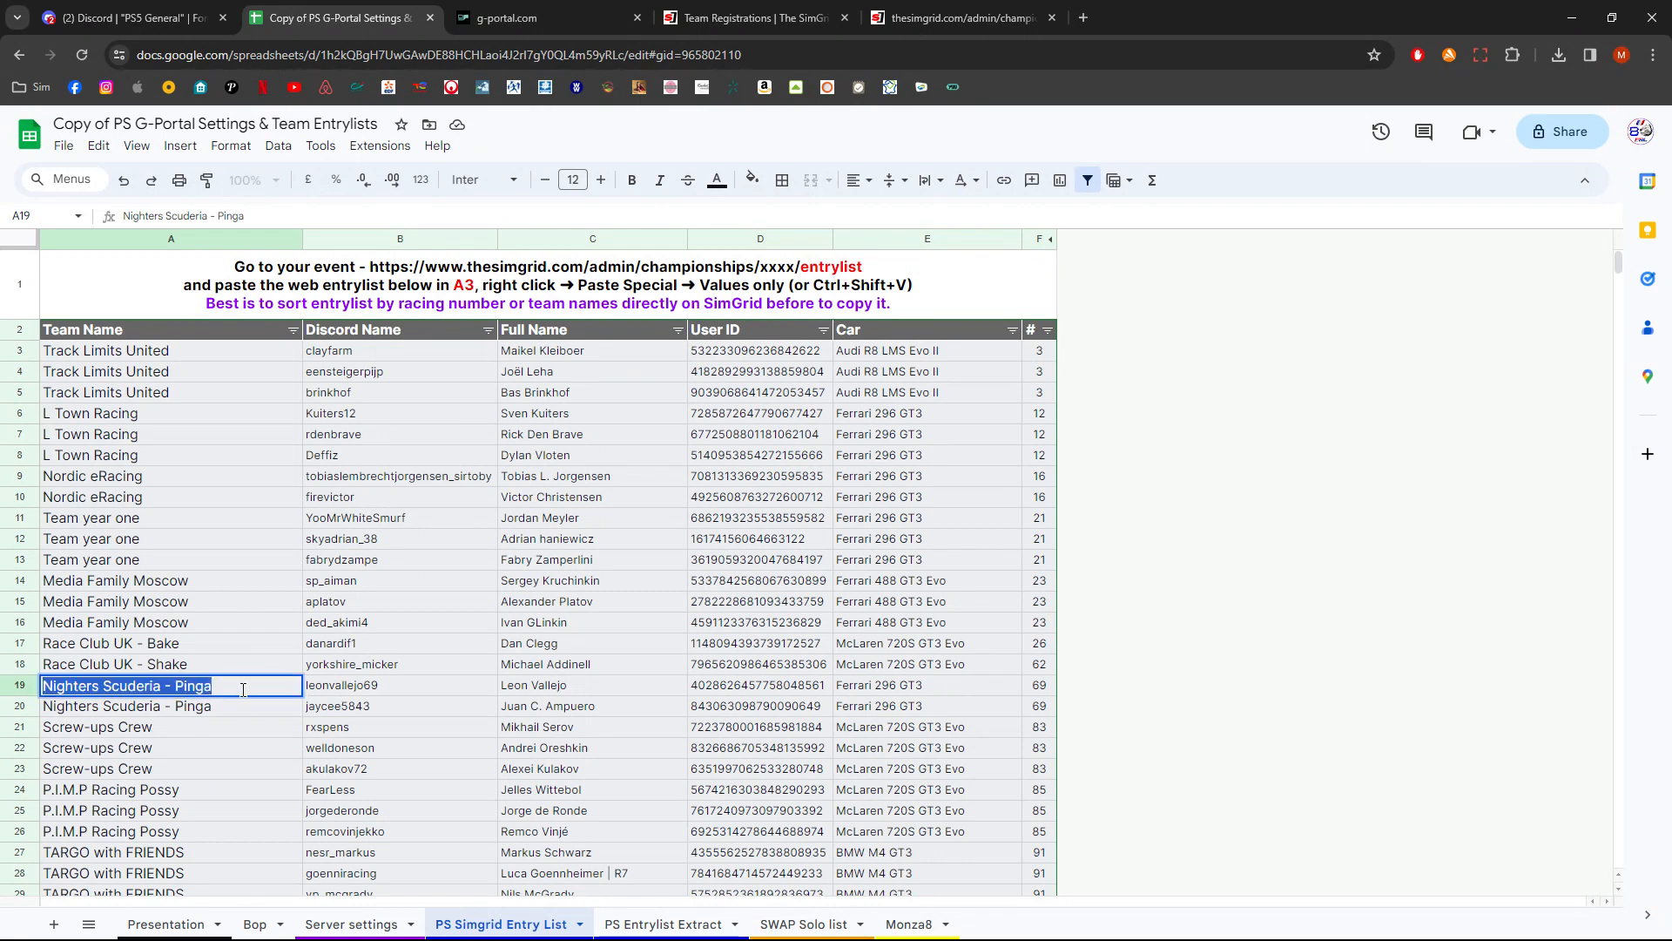
drag(175, 689, 213, 691)
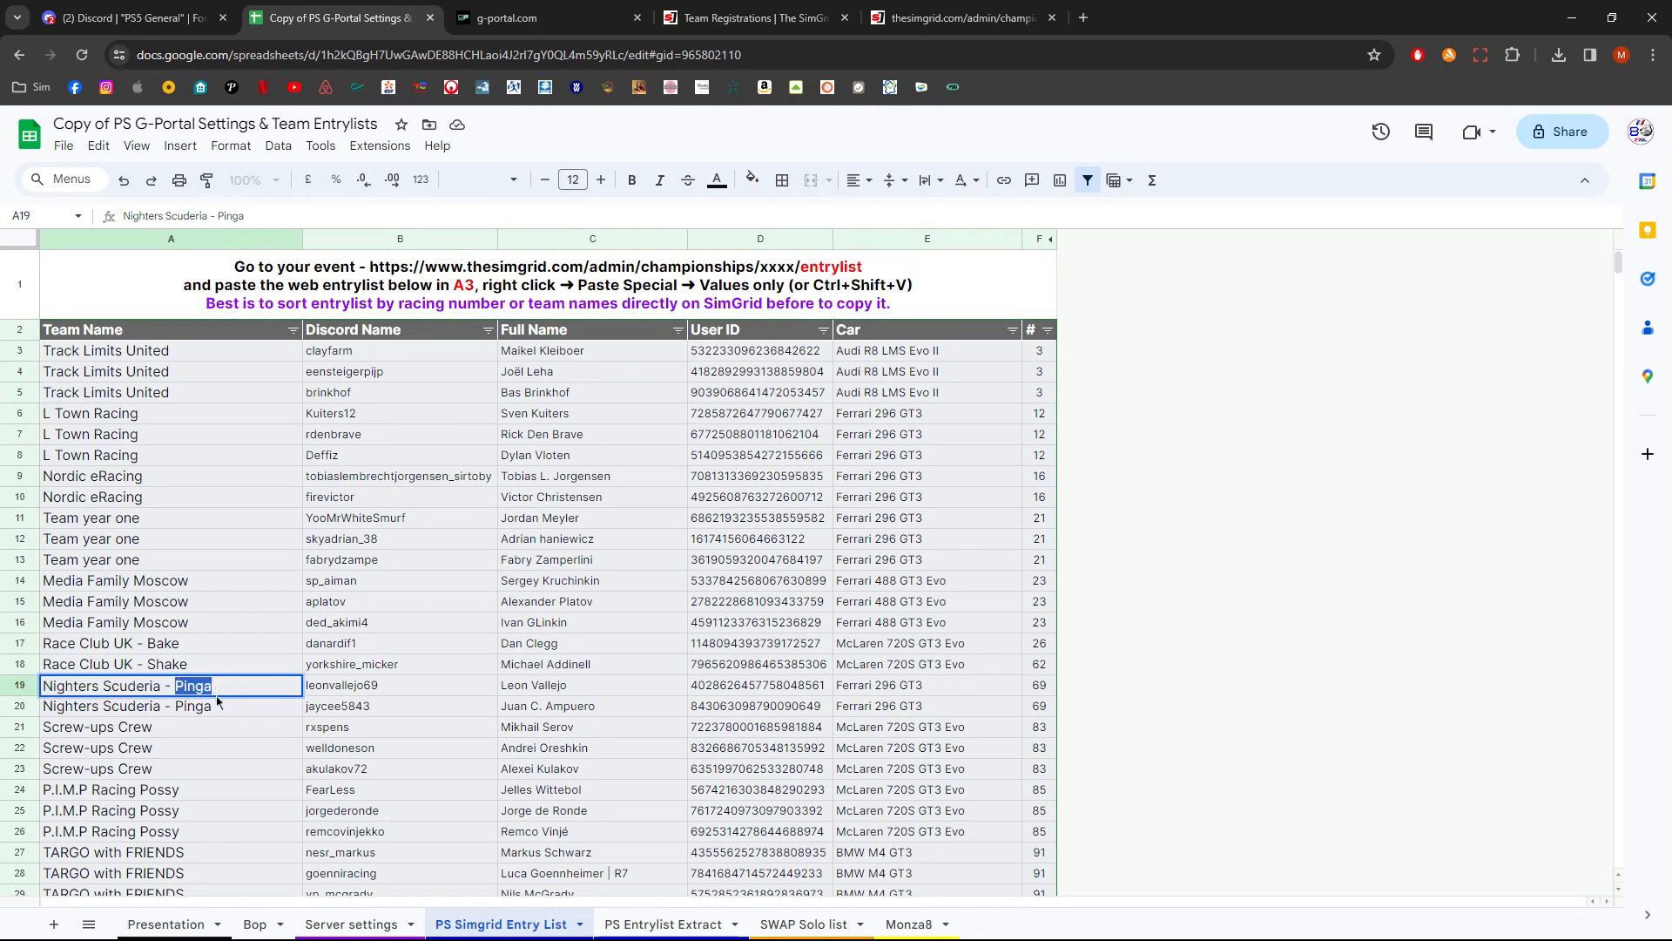
text(Blue)
key(Return)
key(Up)
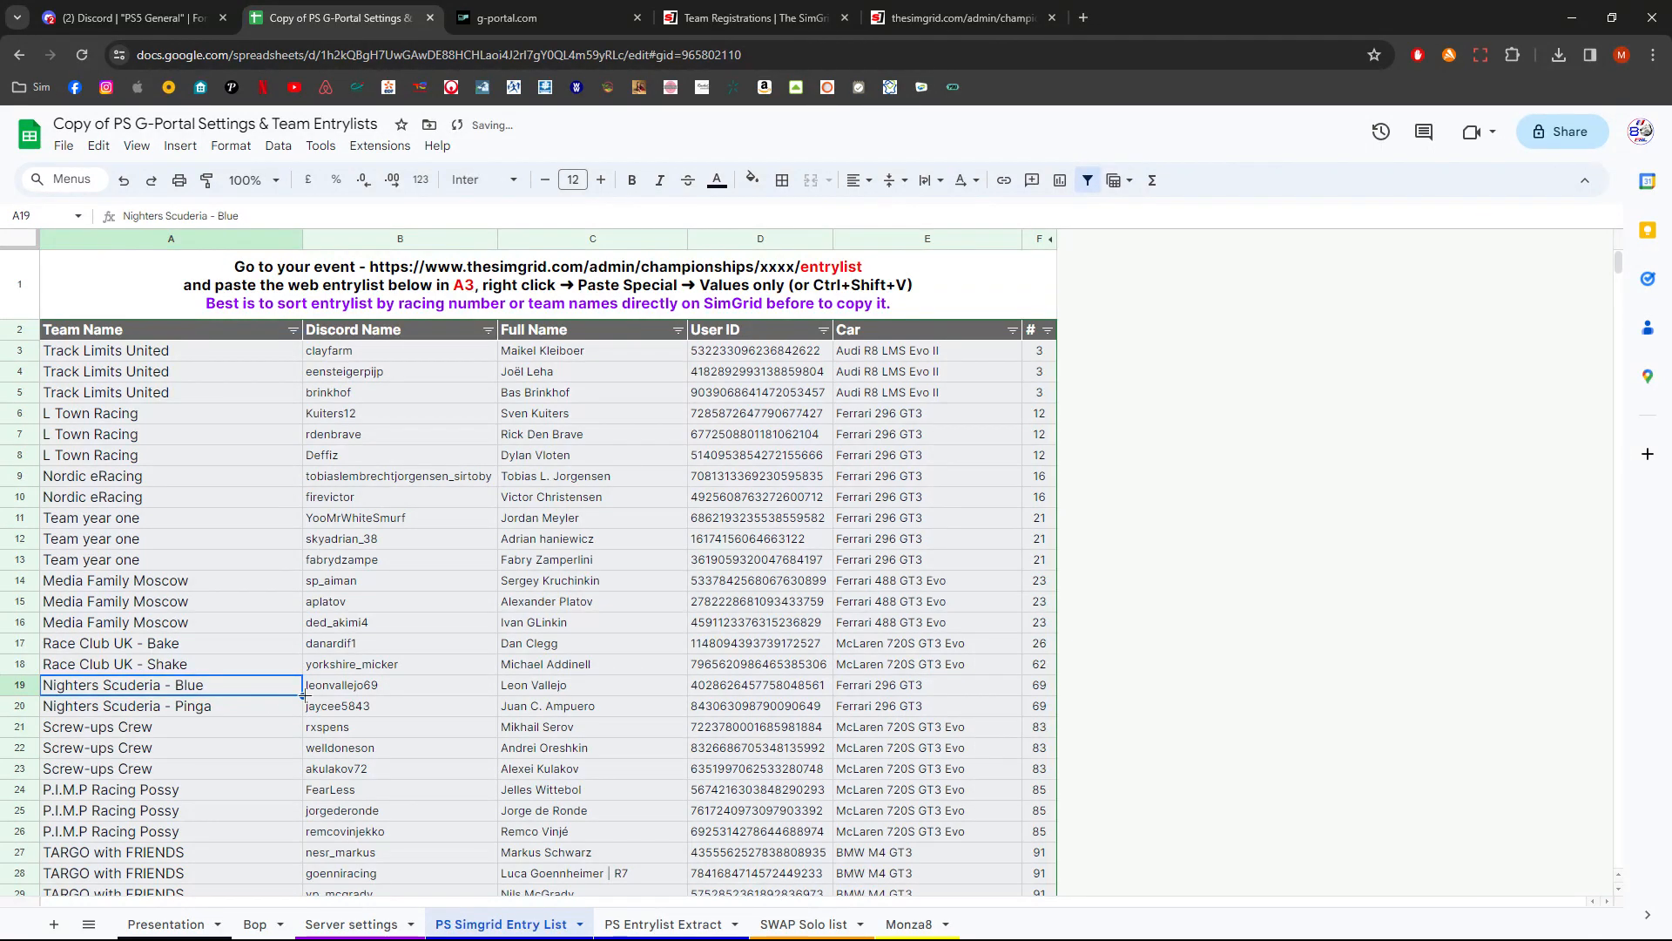
drag(305, 694, 303, 710)
click(274, 739)
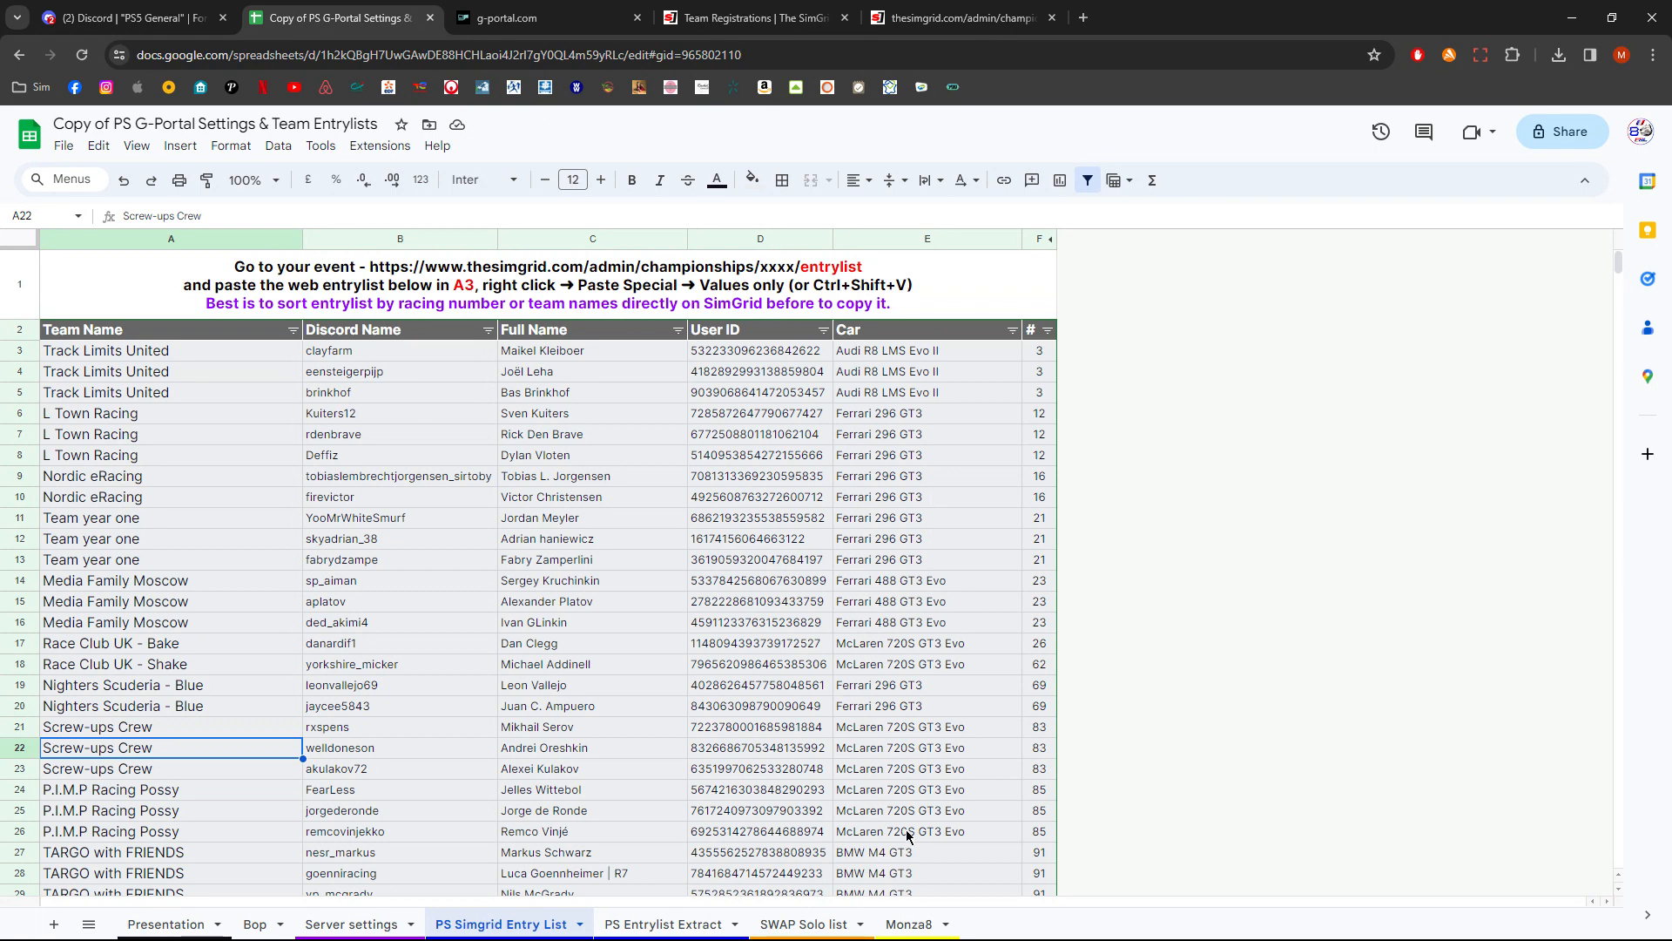
- Review the instructions on the Presentation sheet before returning to the Monza8 sheet
click(909, 924)
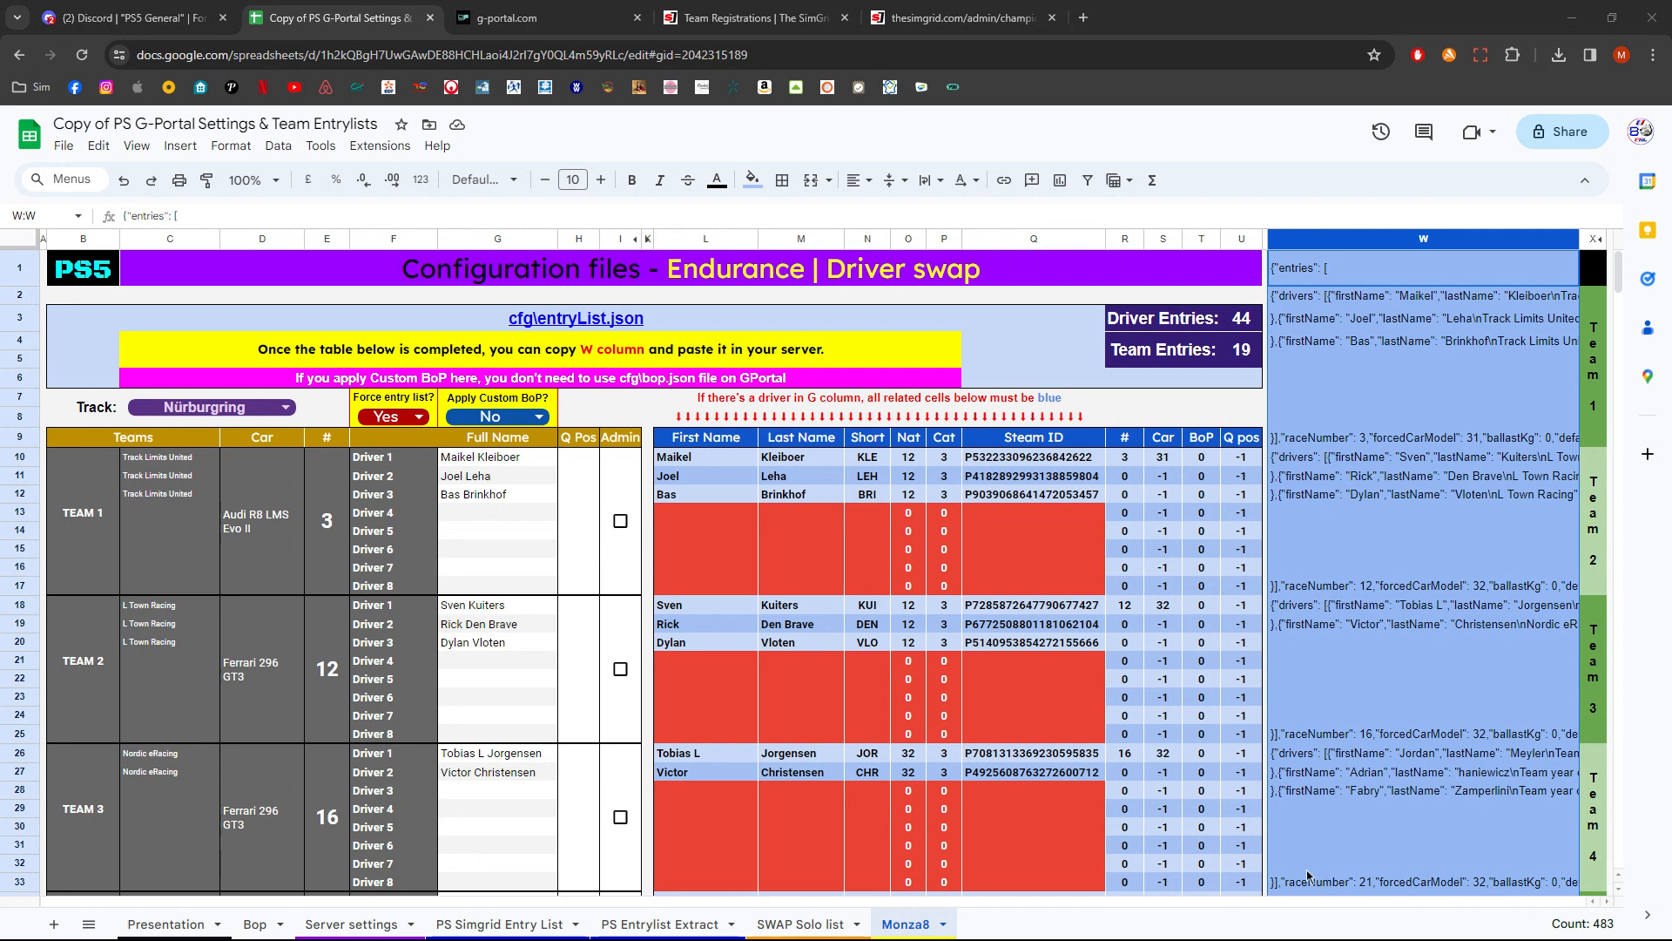
click(165, 924)
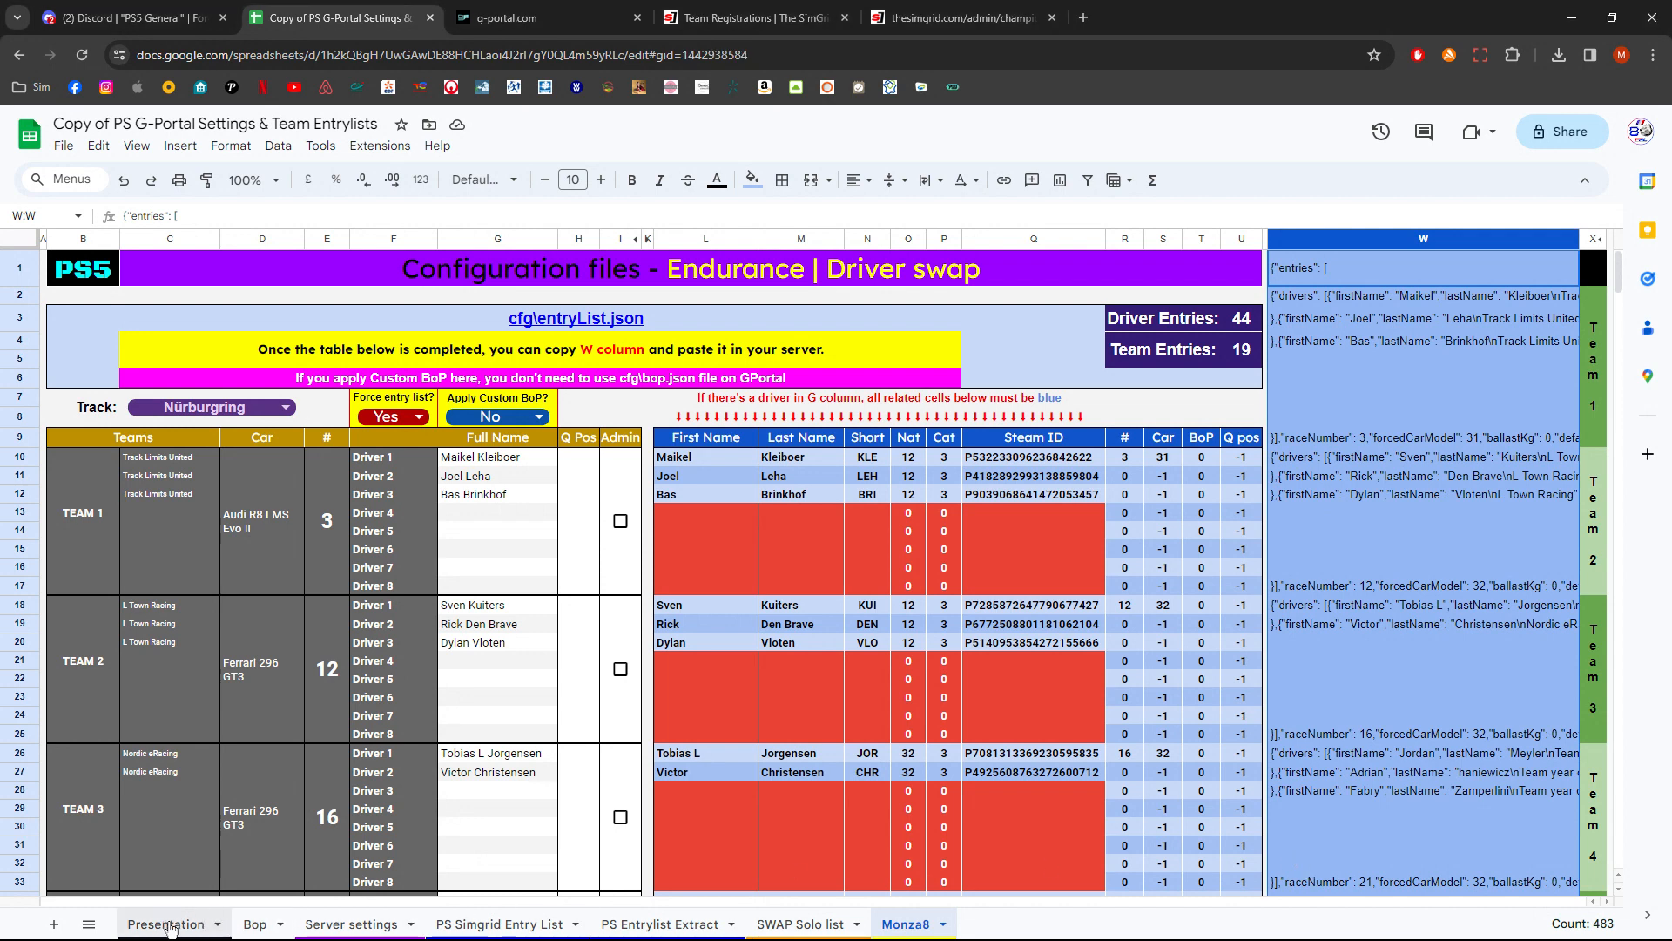
drag(196, 266, 207, 710)
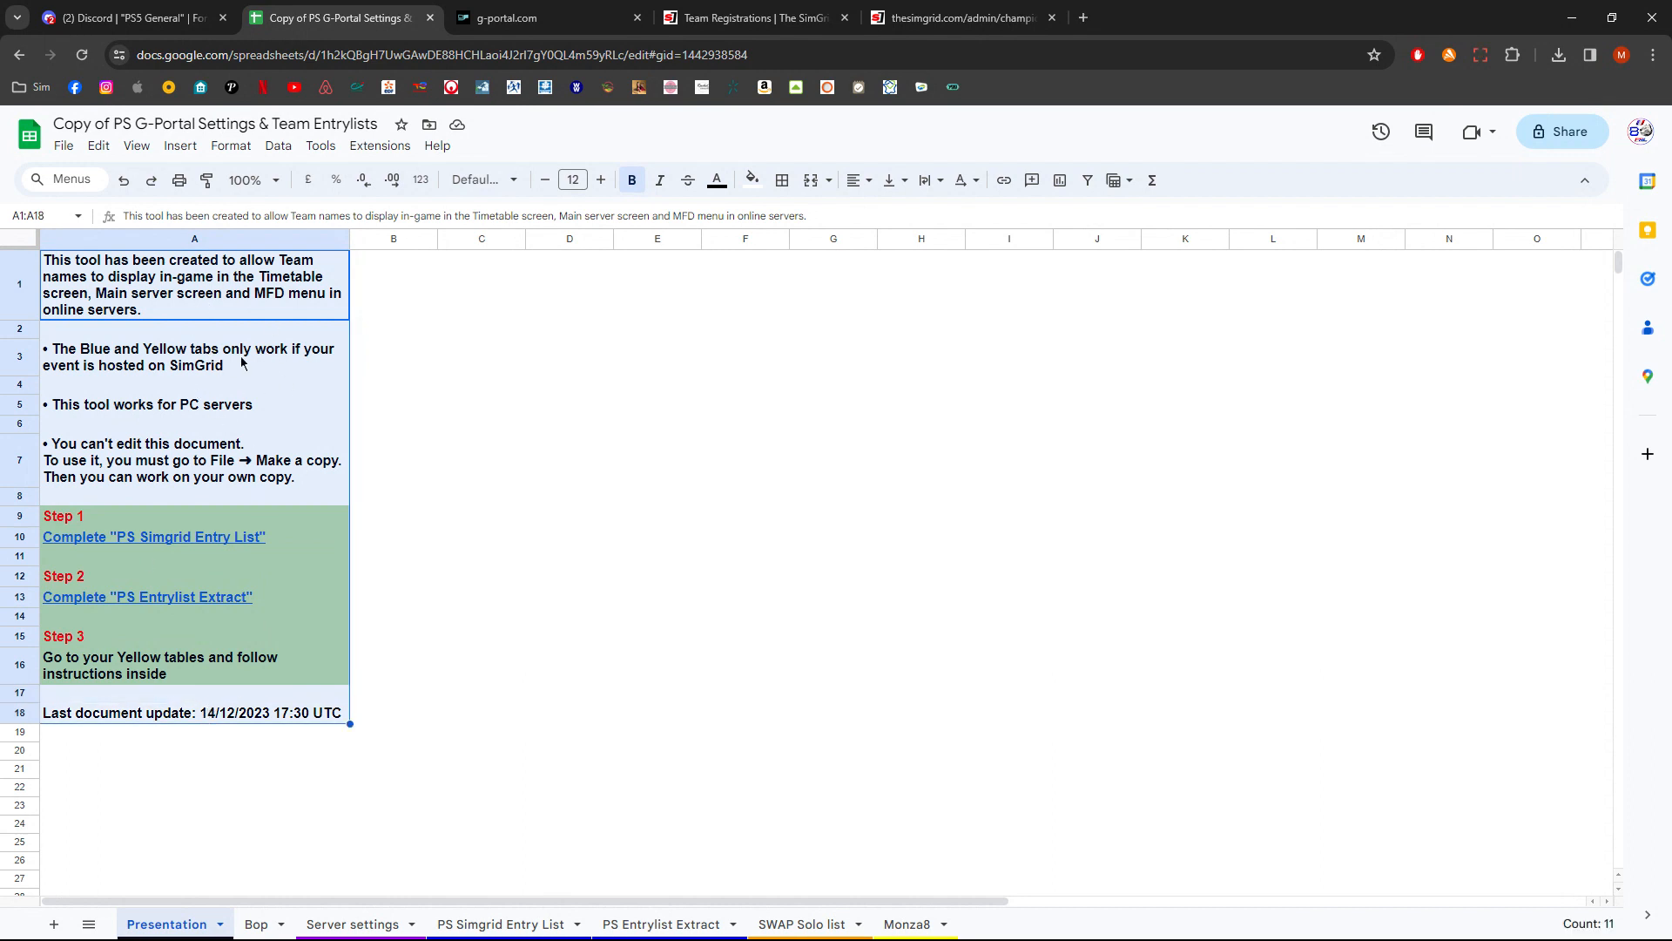
click(276, 367)
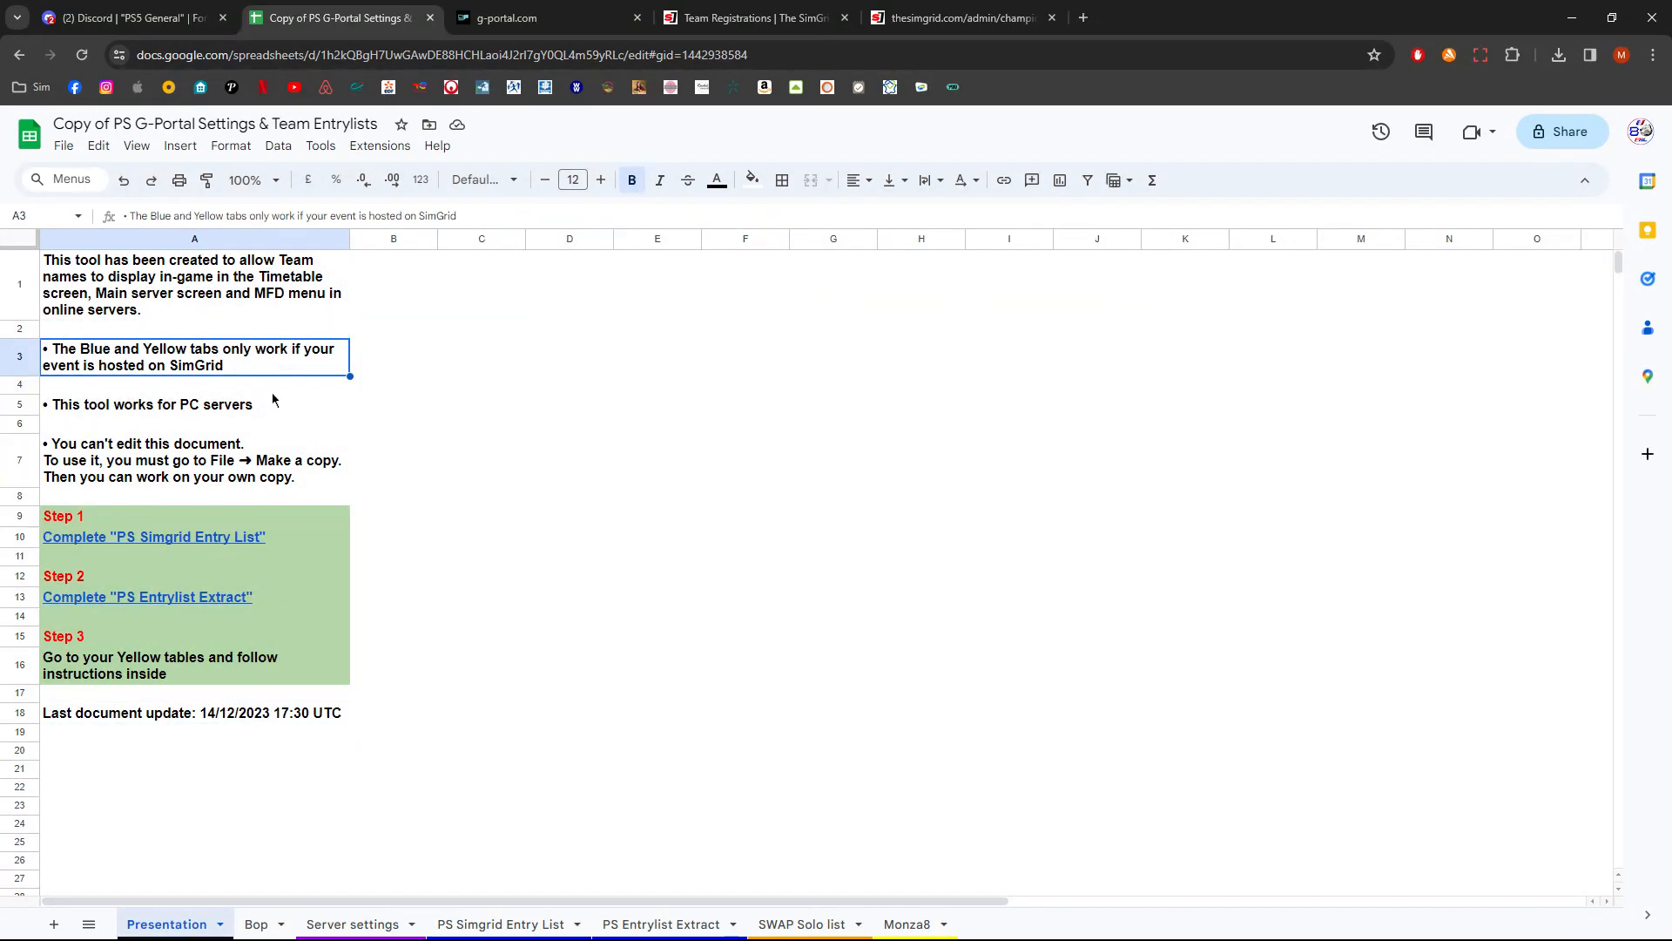
click(277, 410)
click(914, 928)
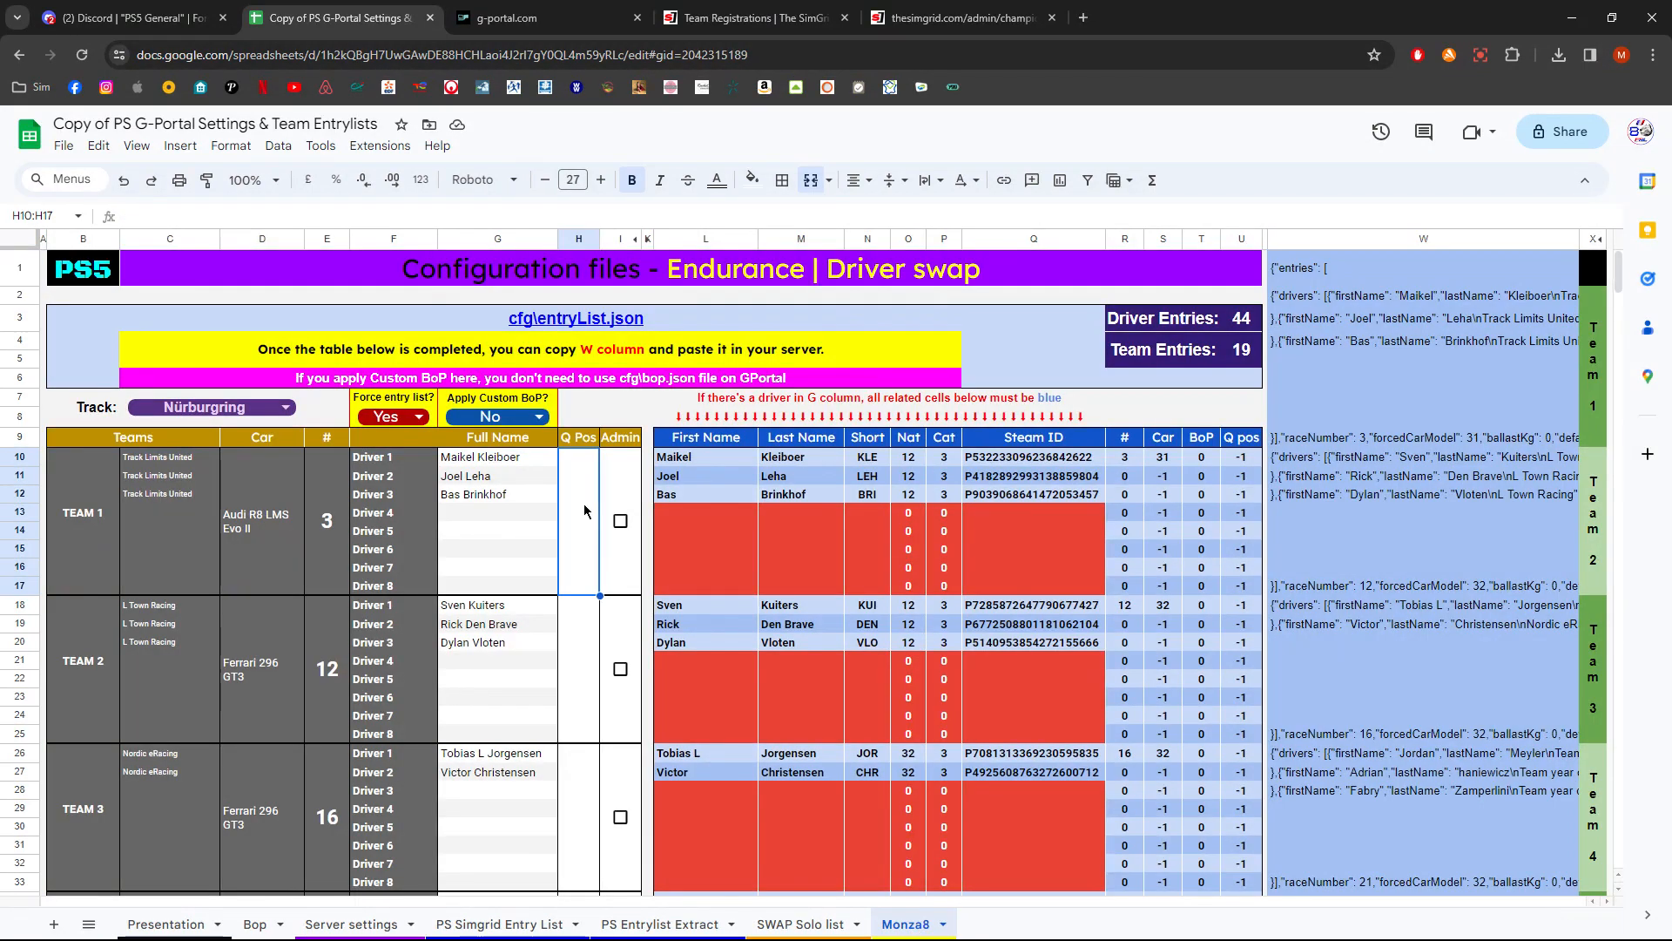
- Set the Q Pos of teams 1, 2 and 3 on the Monza8 sheet to 2, 14 and 1
click(578, 239)
click(584, 520)
text(2)
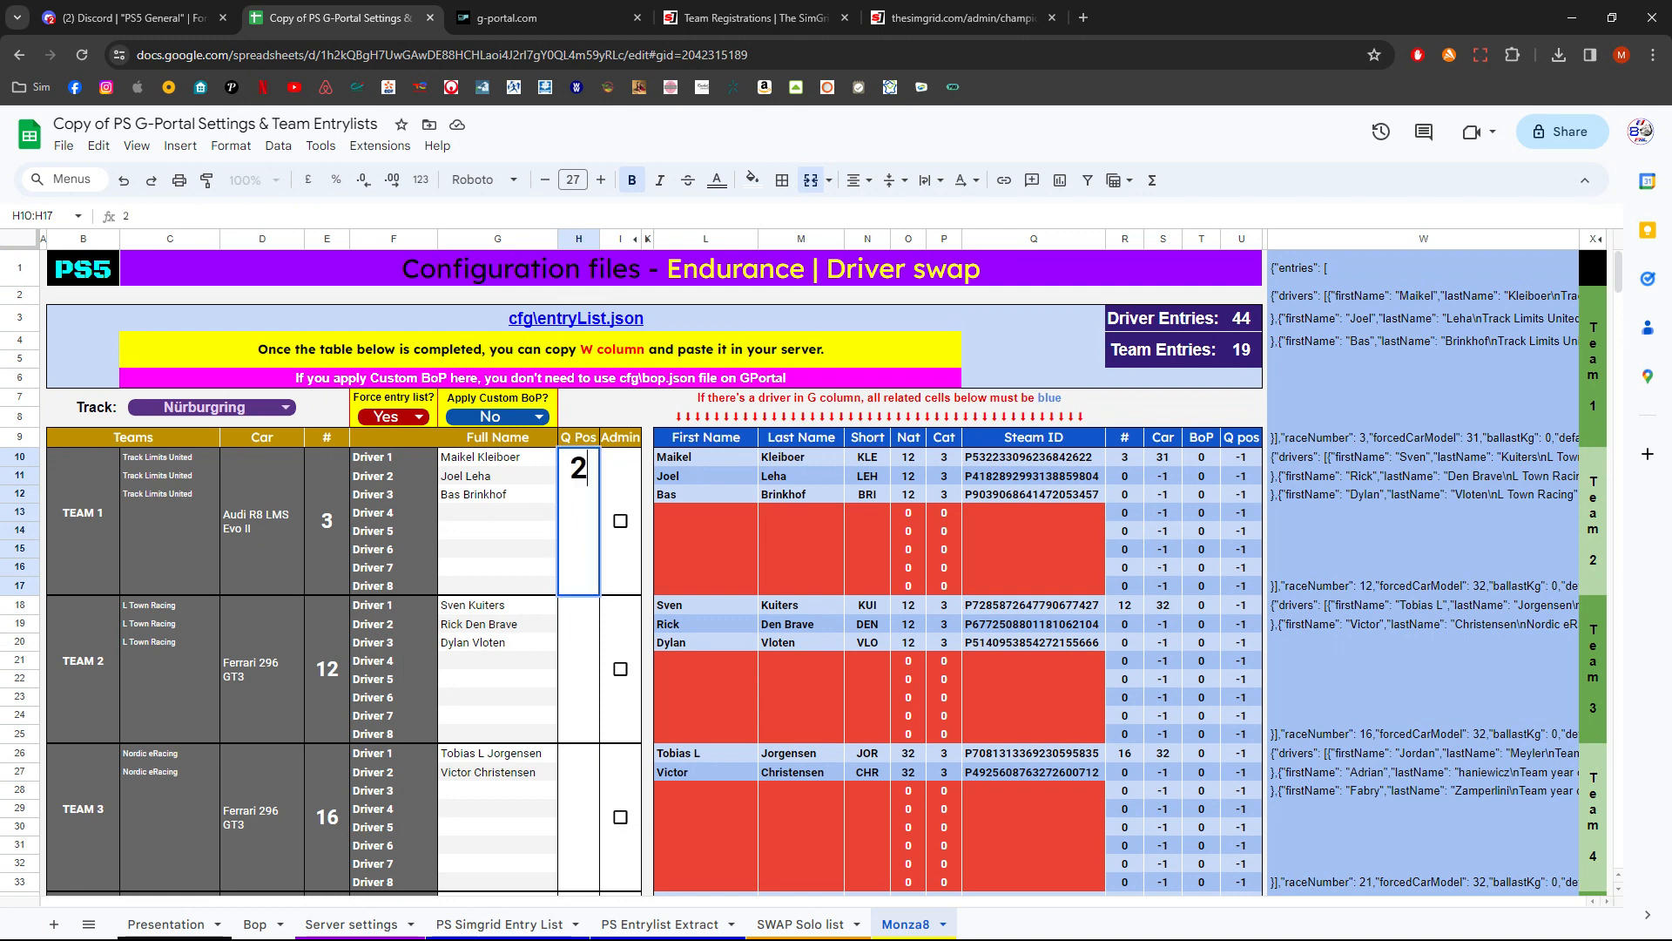
click(595, 659)
text(14)
click(573, 818)
text(1)
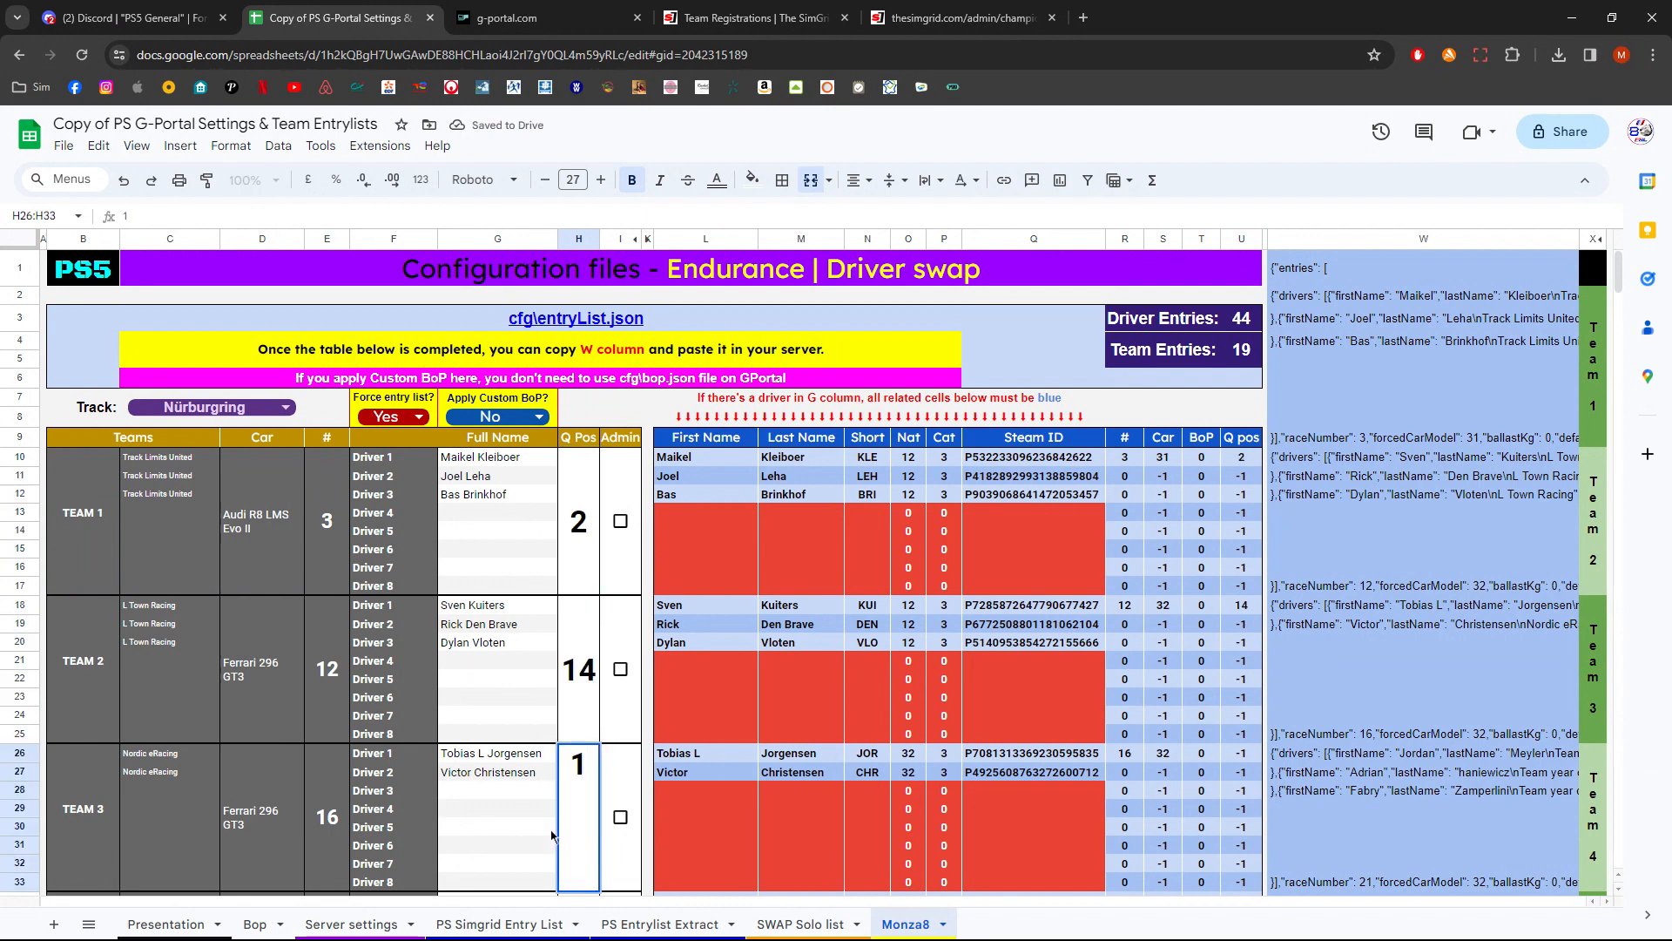
click(551, 835)
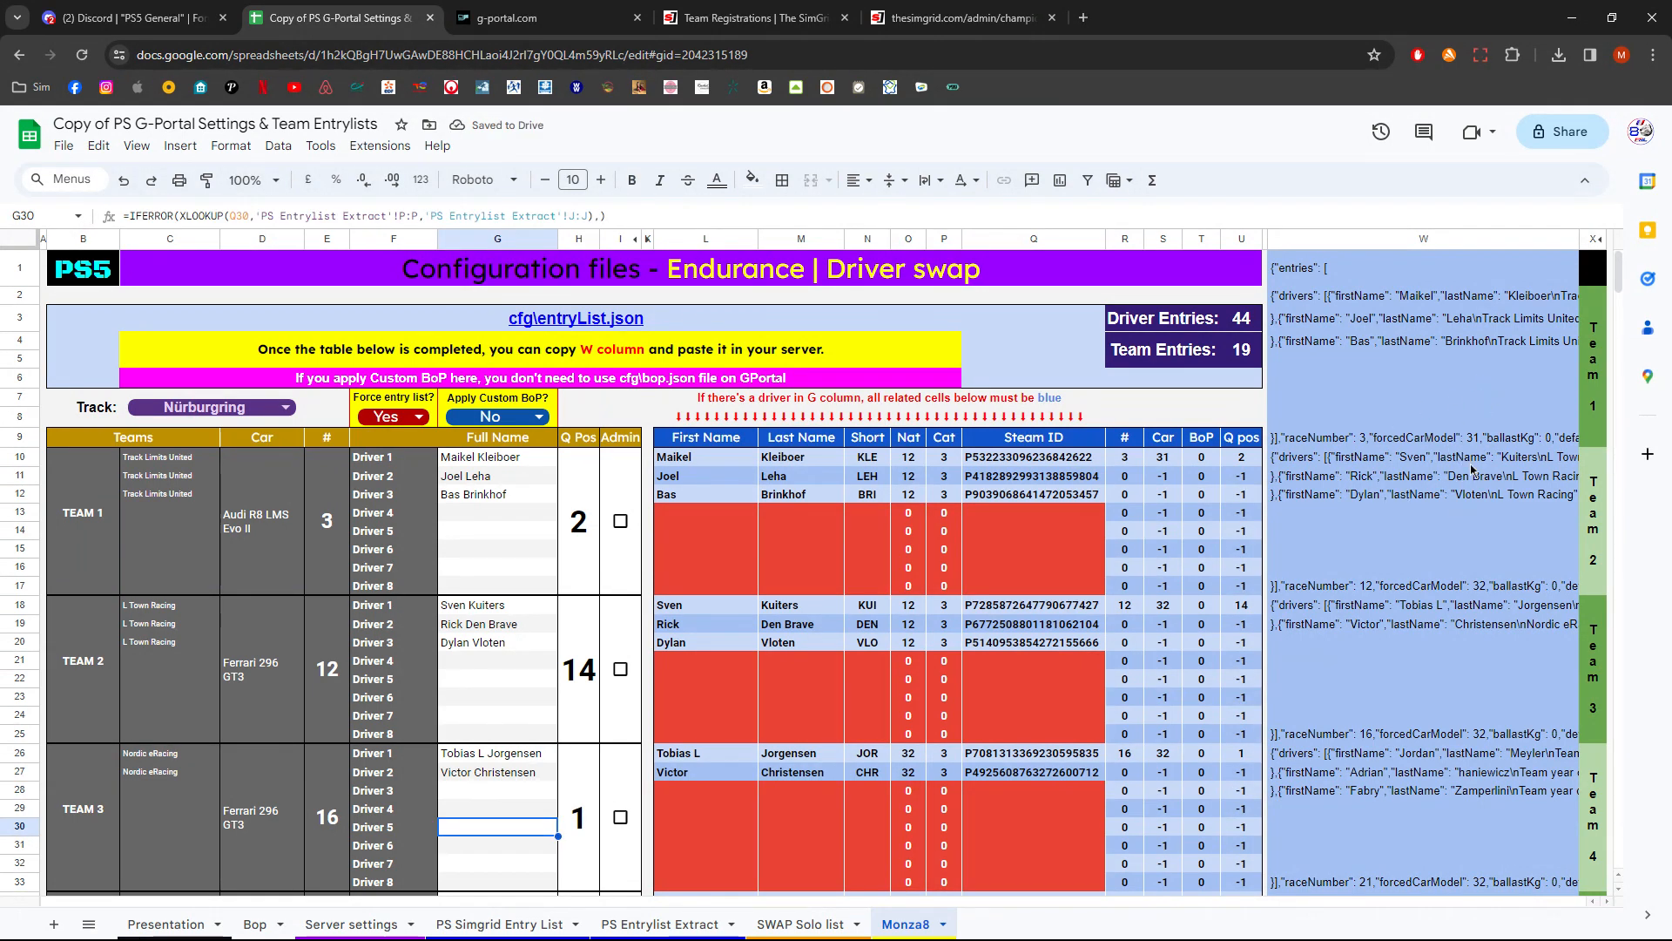
- Replace the G-Portal entrylist.json contents with the column W entrylist and highlight the first team's defaultGridPosition
click(1492, 237)
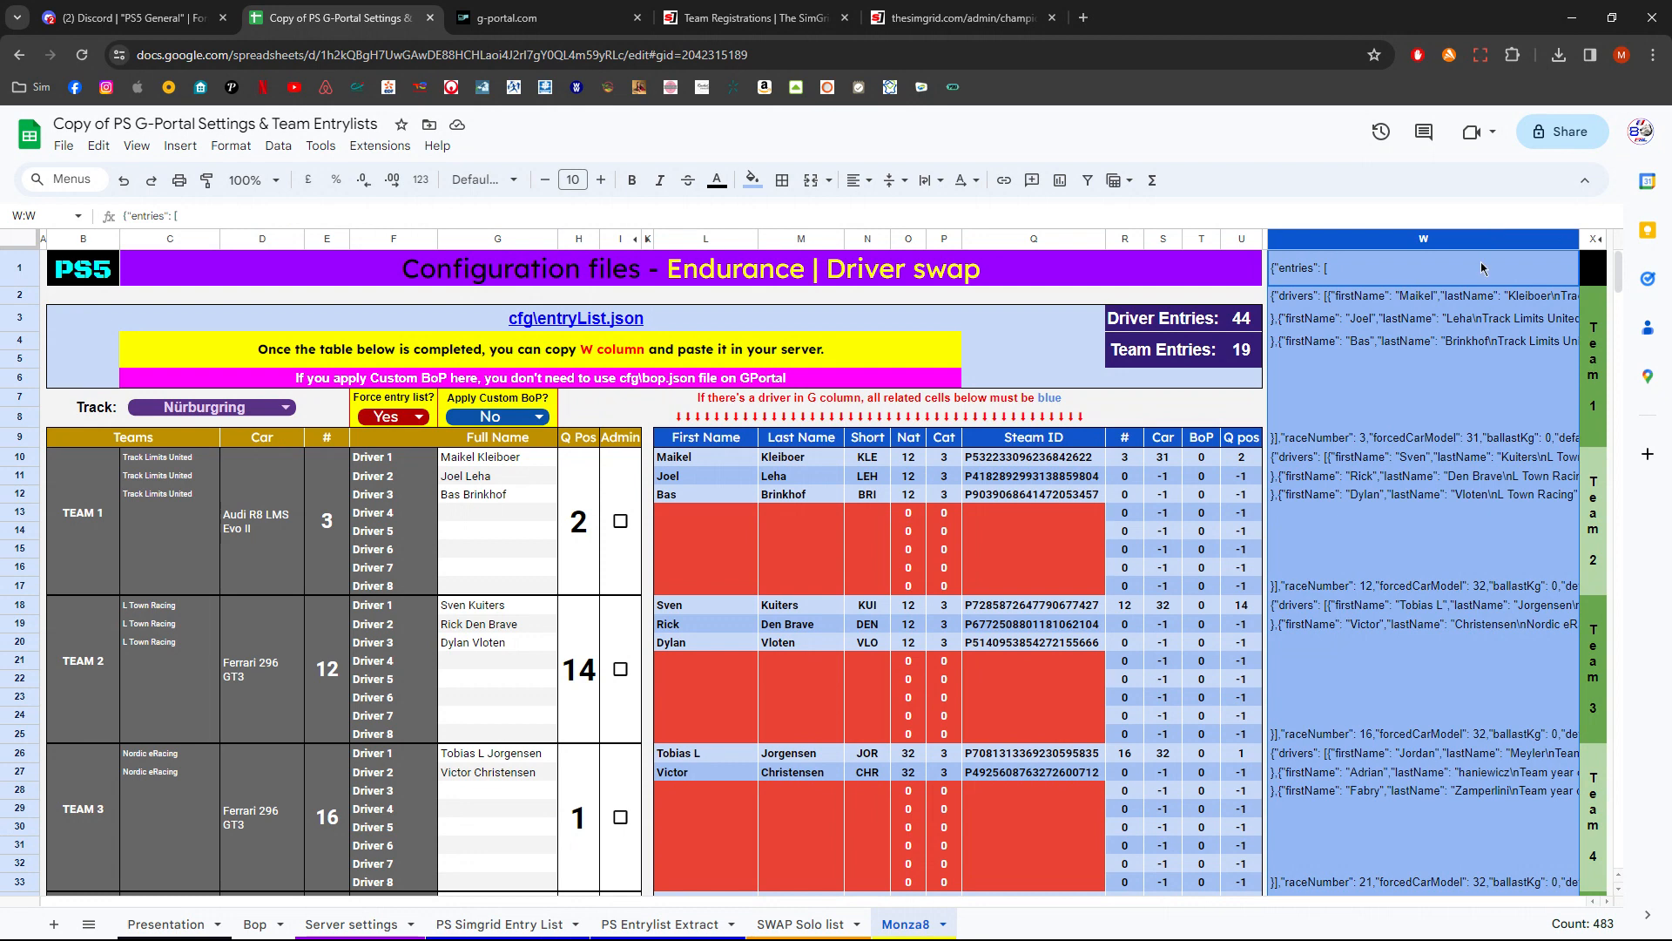
click(546, 17)
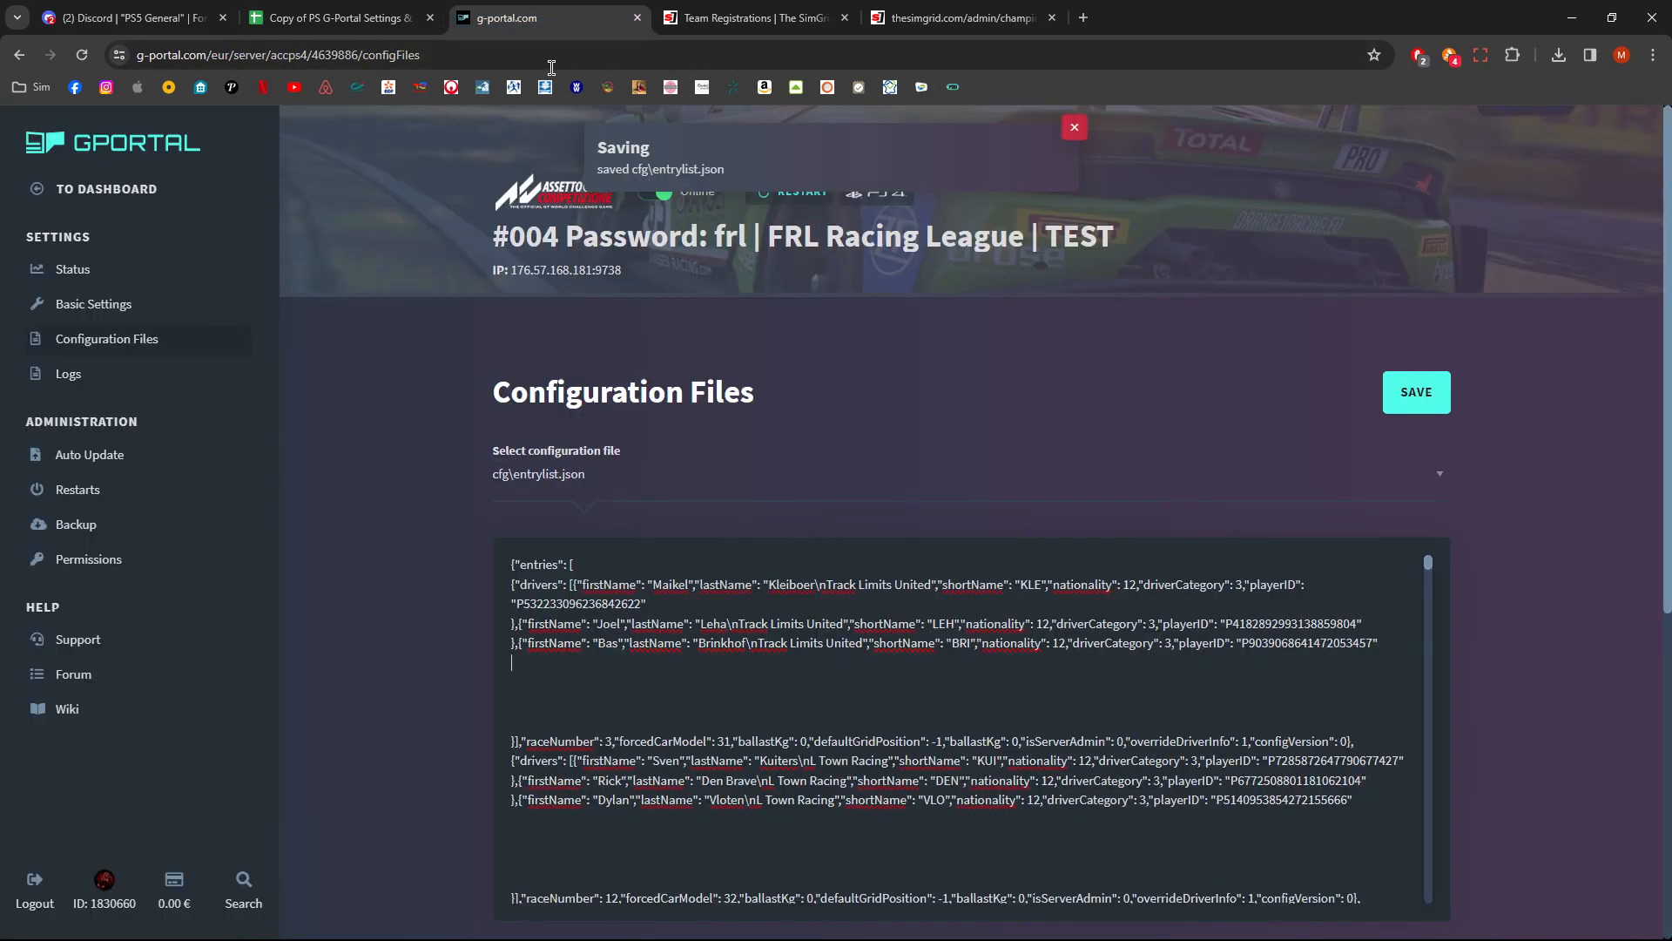
key(ctrl+a)
key(ctrl+v)
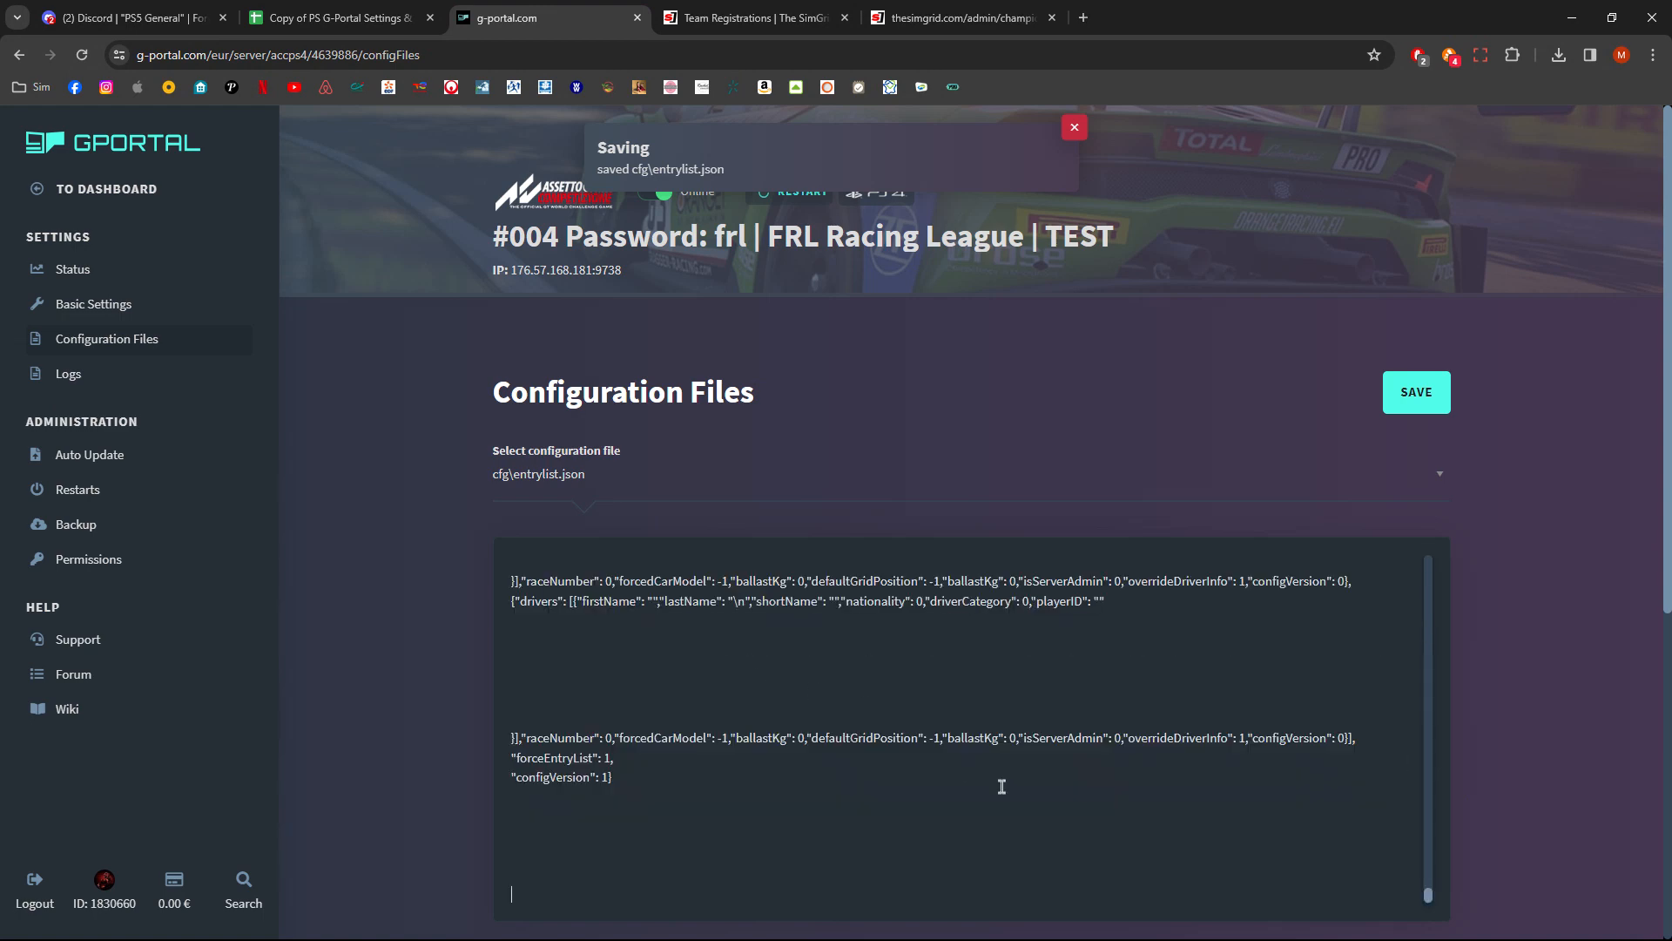
scroll(1392, 754, down, 3)
drag(1429, 878, 1462, 534)
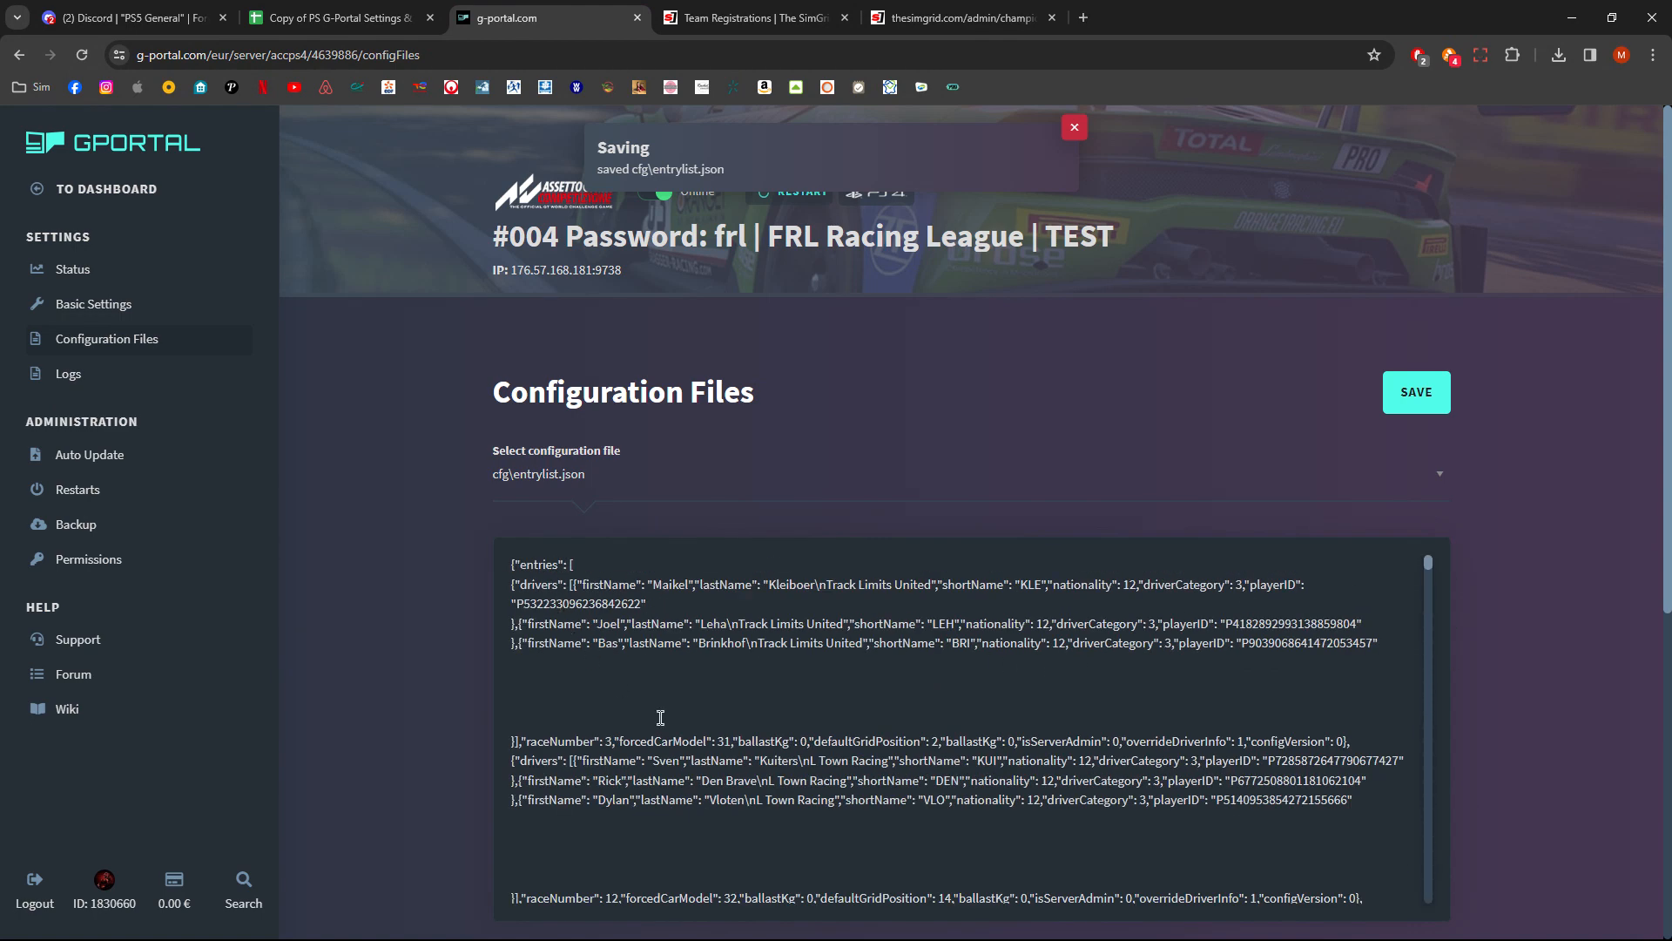
drag(814, 740, 939, 745)
click(1526, 547)
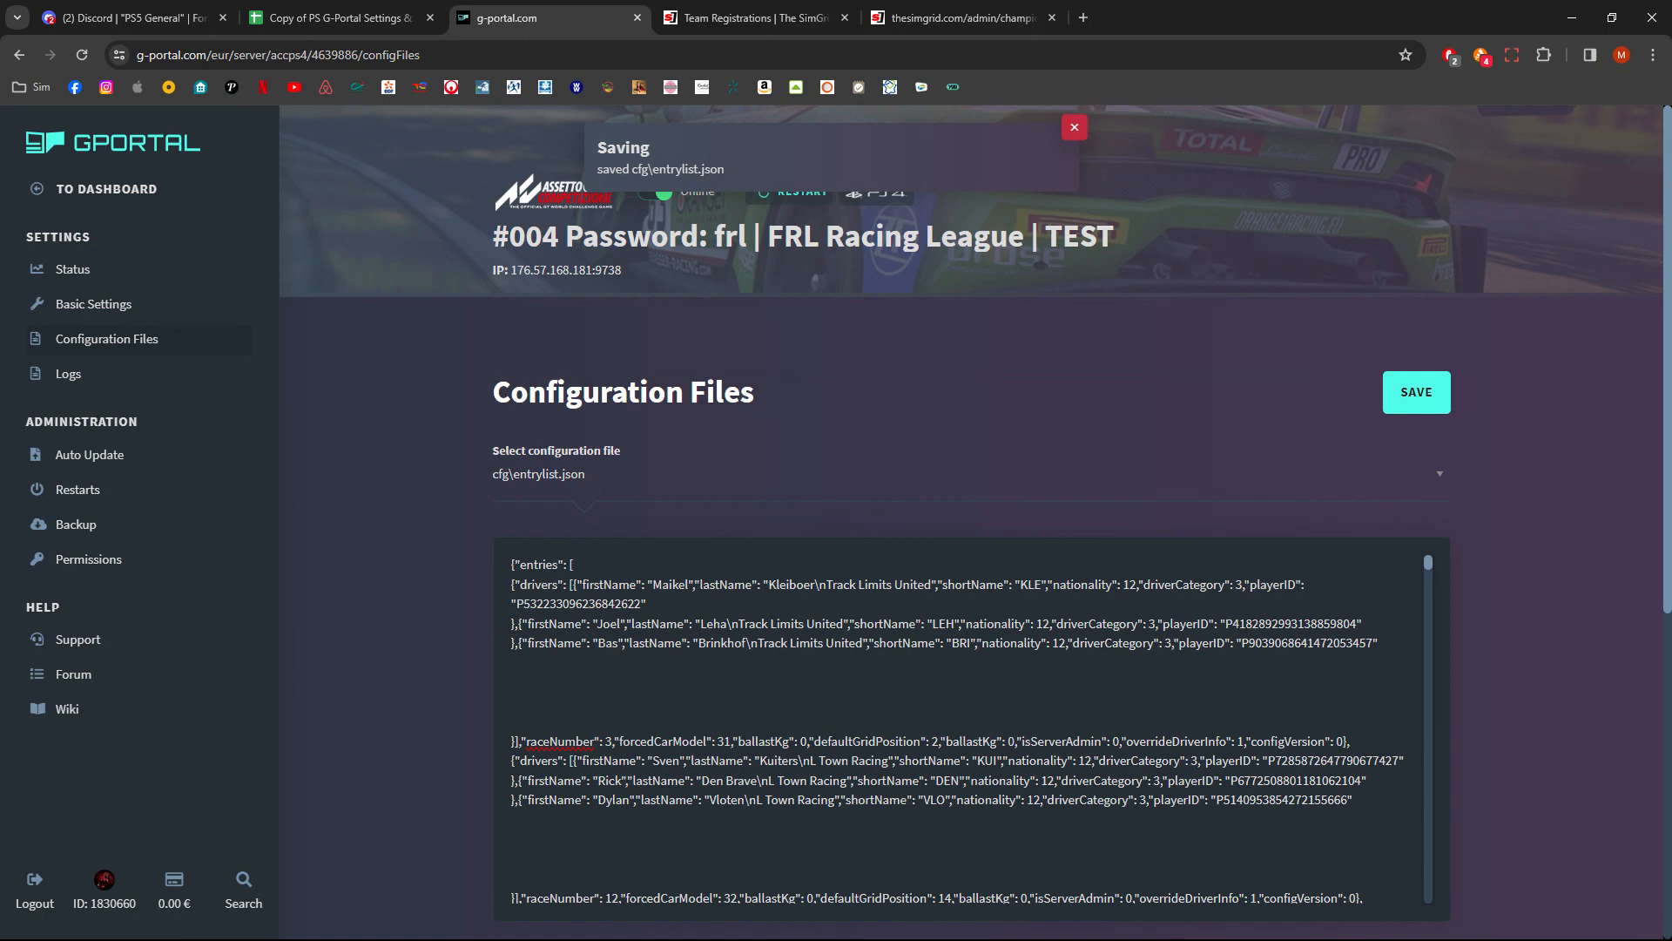
- Tick and then untick the Admin boxes of teams 1 and 2 on the Monza8 sheet
click(384, 16)
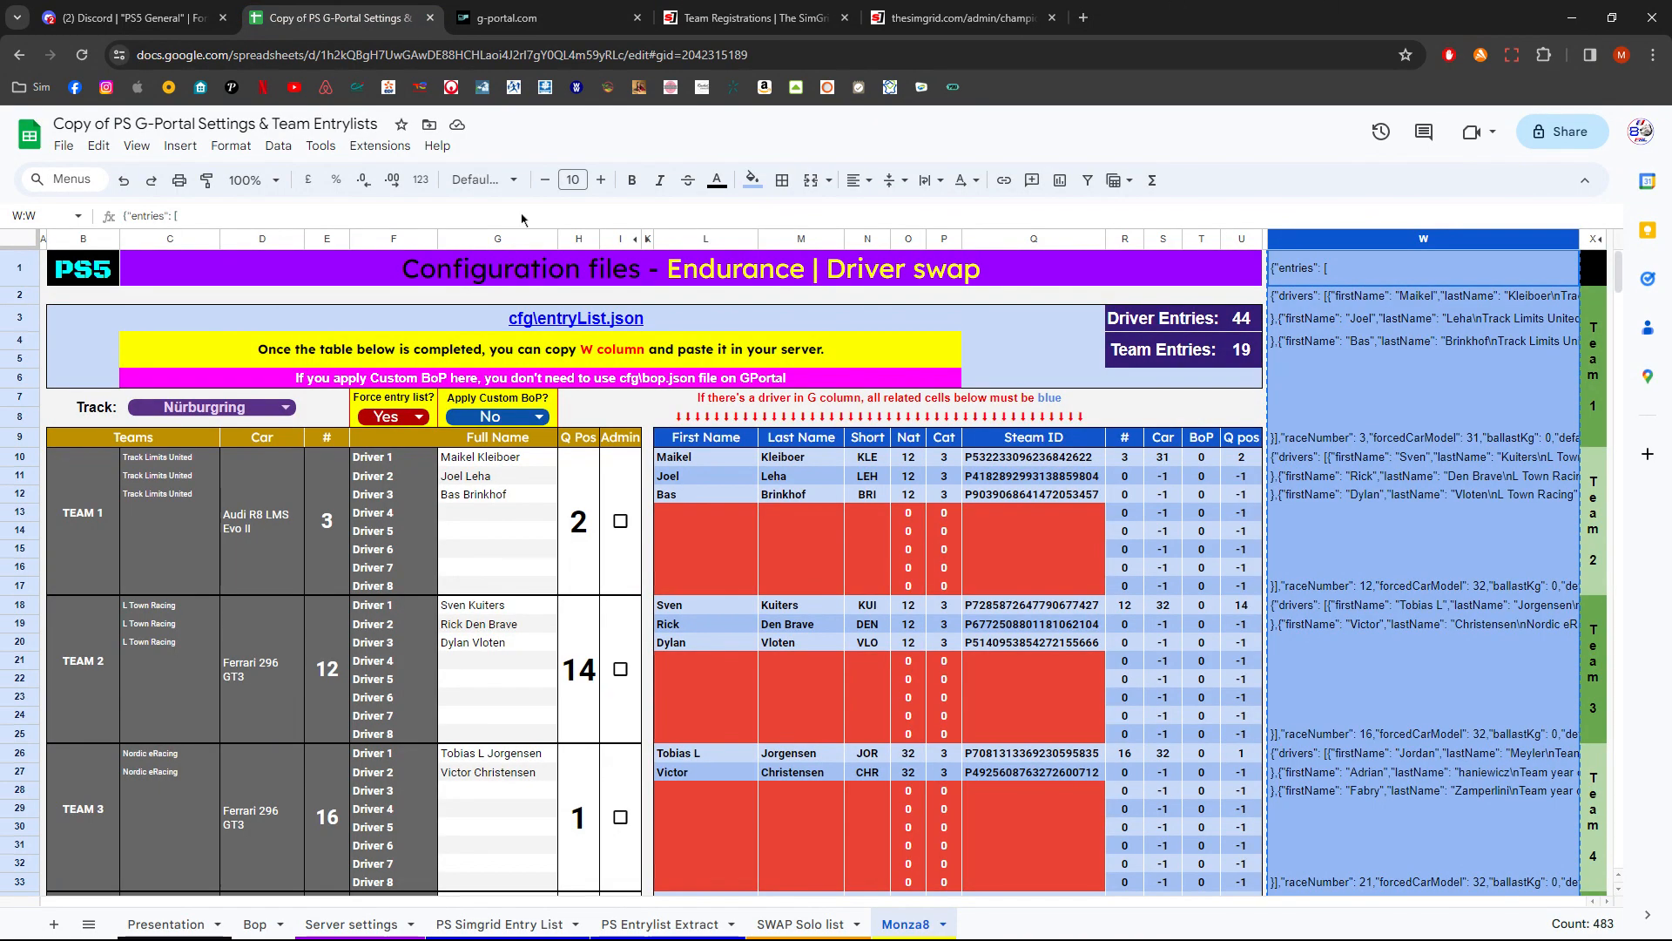
click(618, 240)
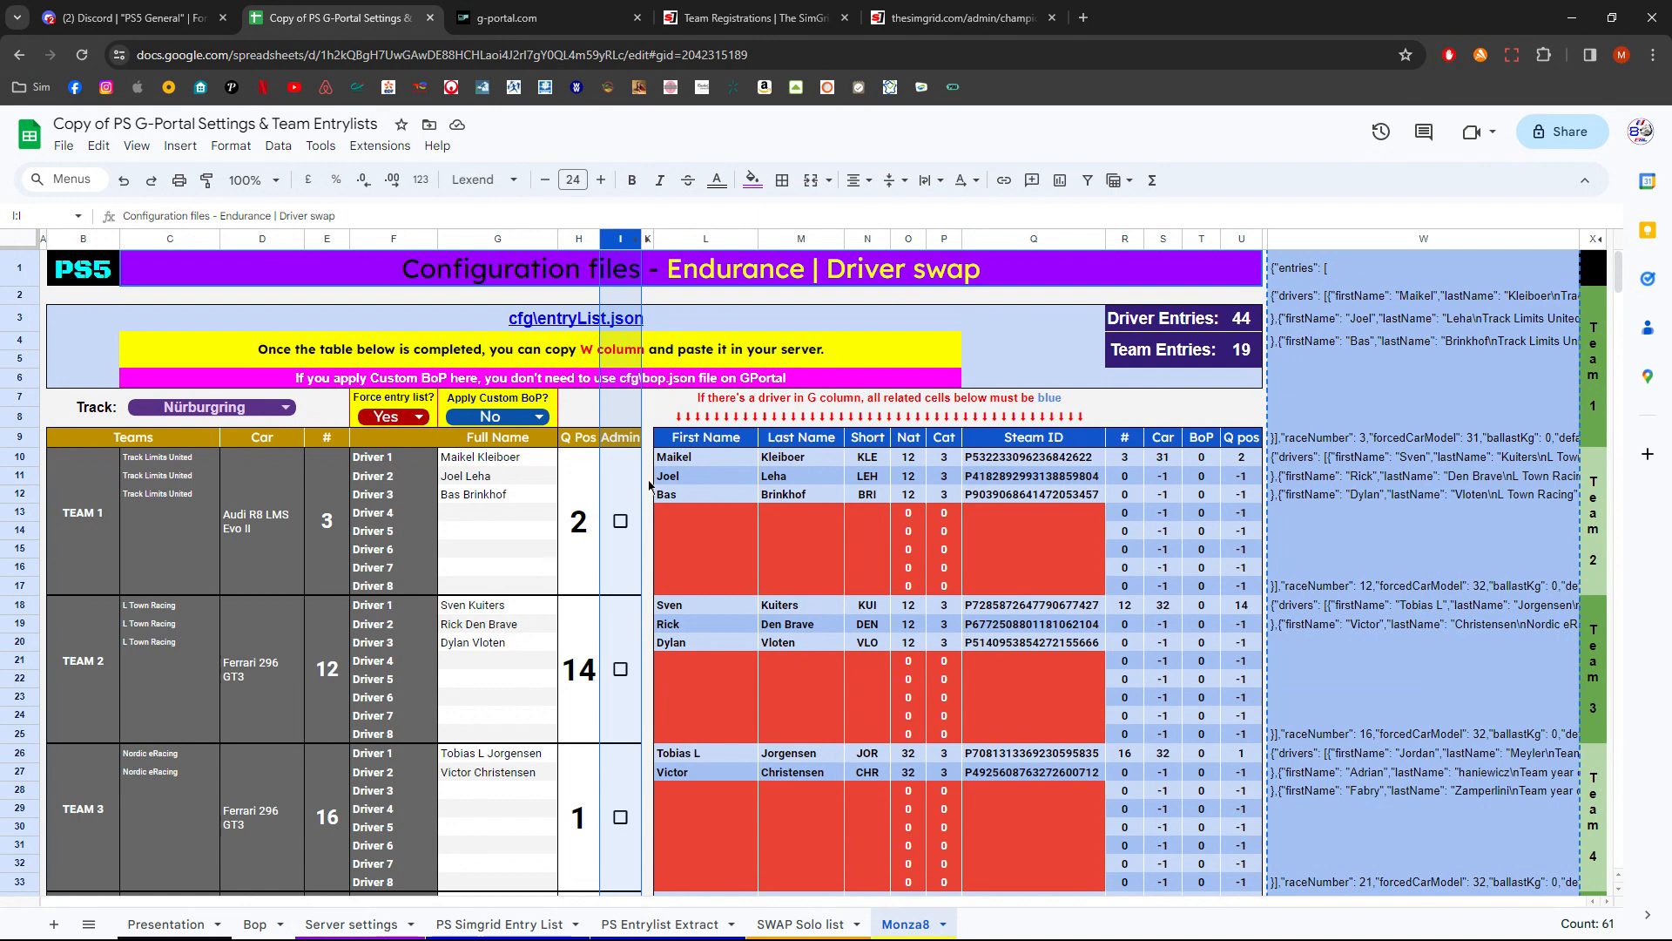
click(622, 521)
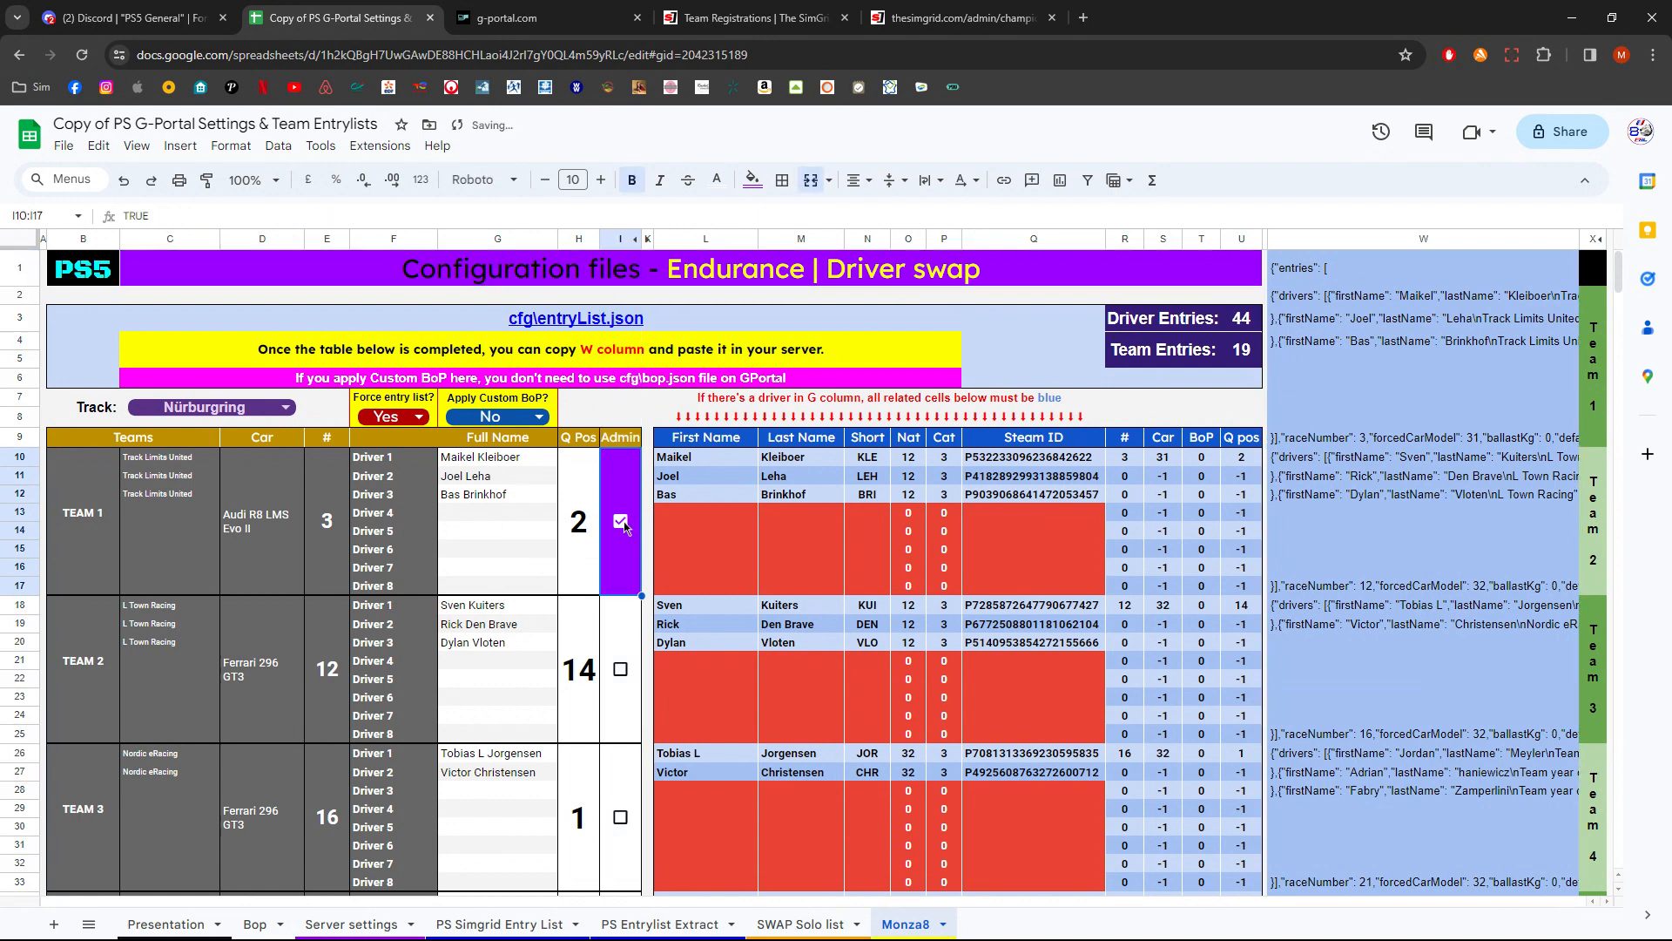
click(622, 670)
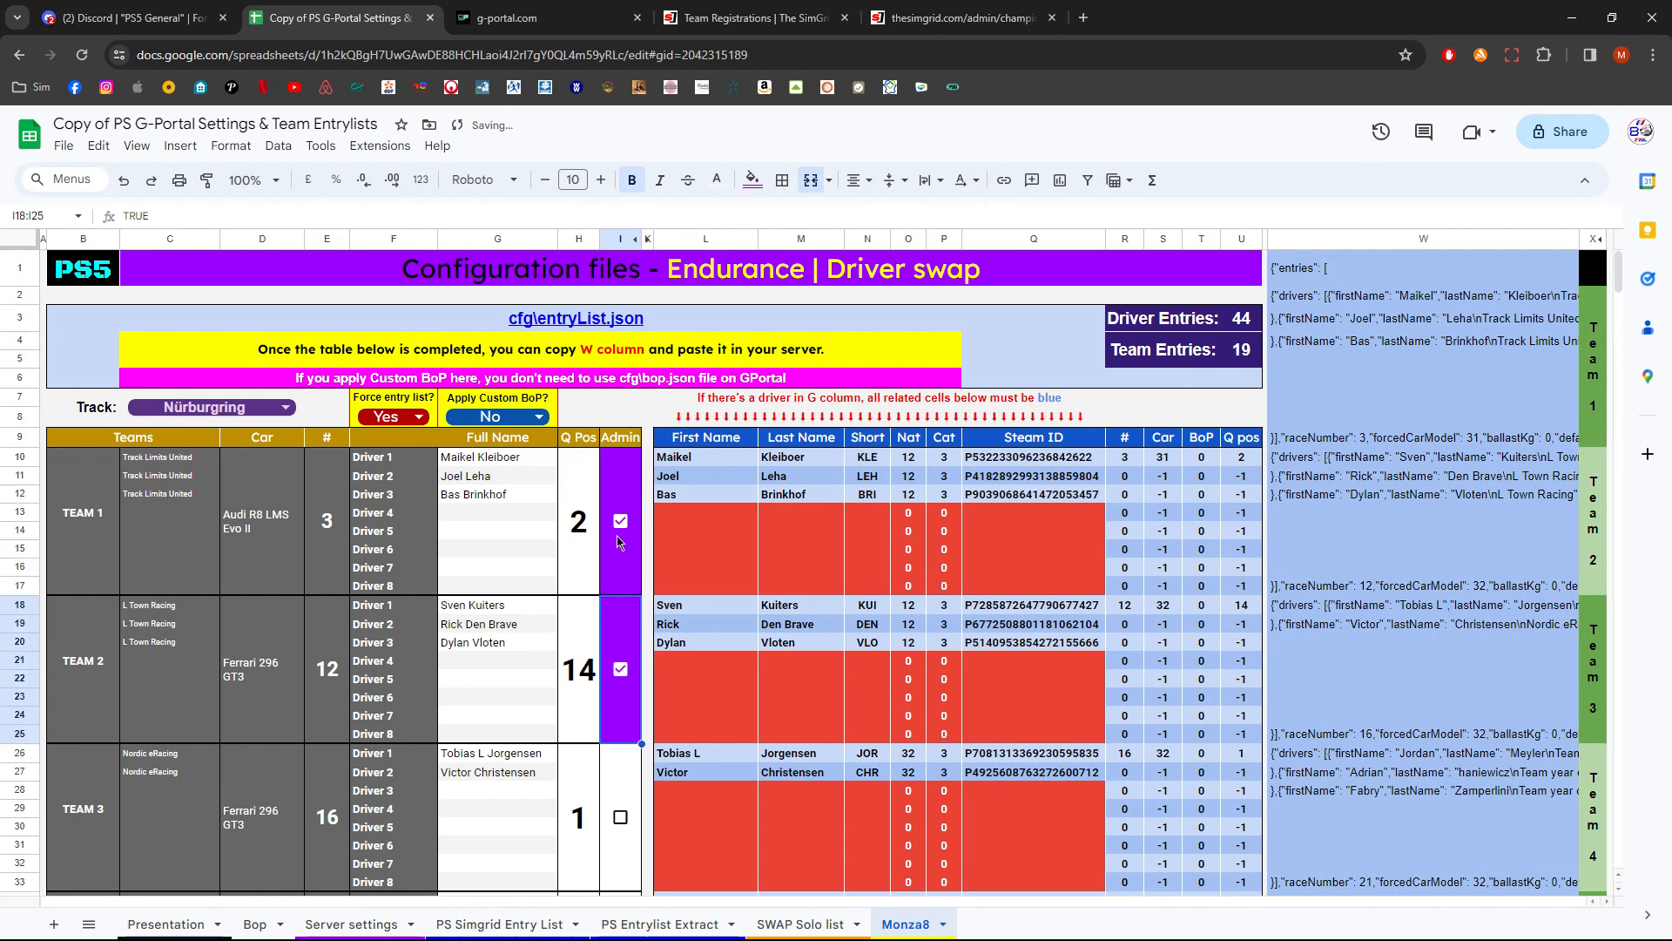
click(622, 521)
click(622, 673)
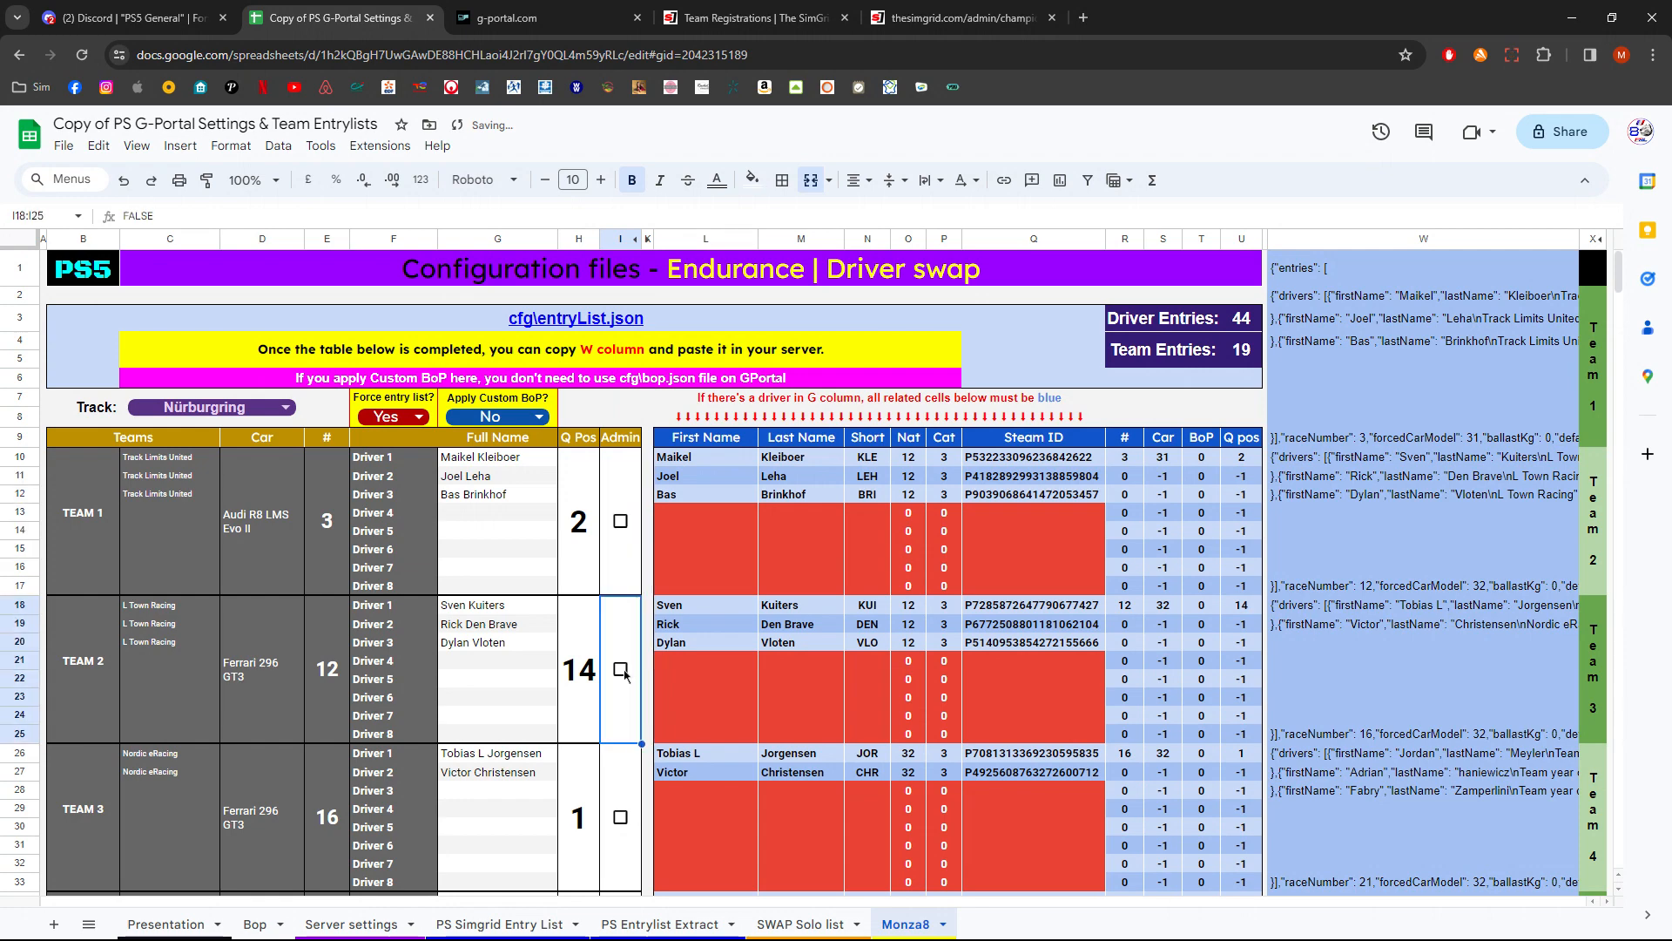
- Tick the Admin box for team 3, Nordic eRacing
scroll(622, 676, down, 2)
scroll(623, 677, down, 1)
click(622, 626)
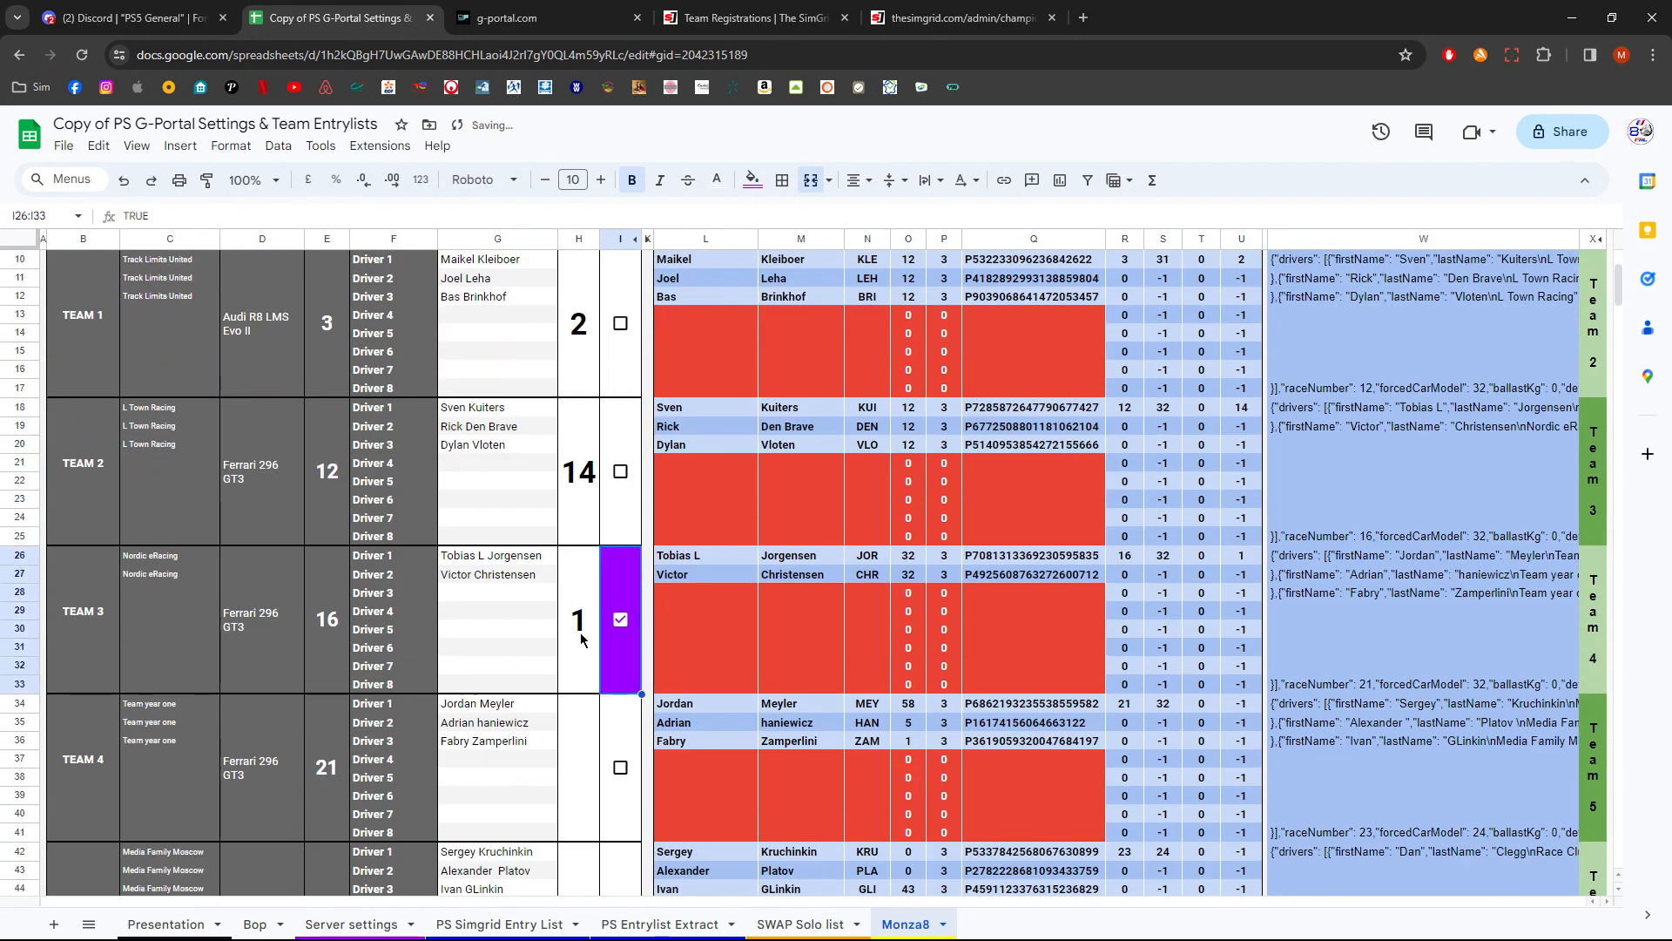
click(581, 641)
- Clear all Q Pos values in H10 to H33
scroll(581, 641, up, 3)
drag(578, 521, 584, 782)
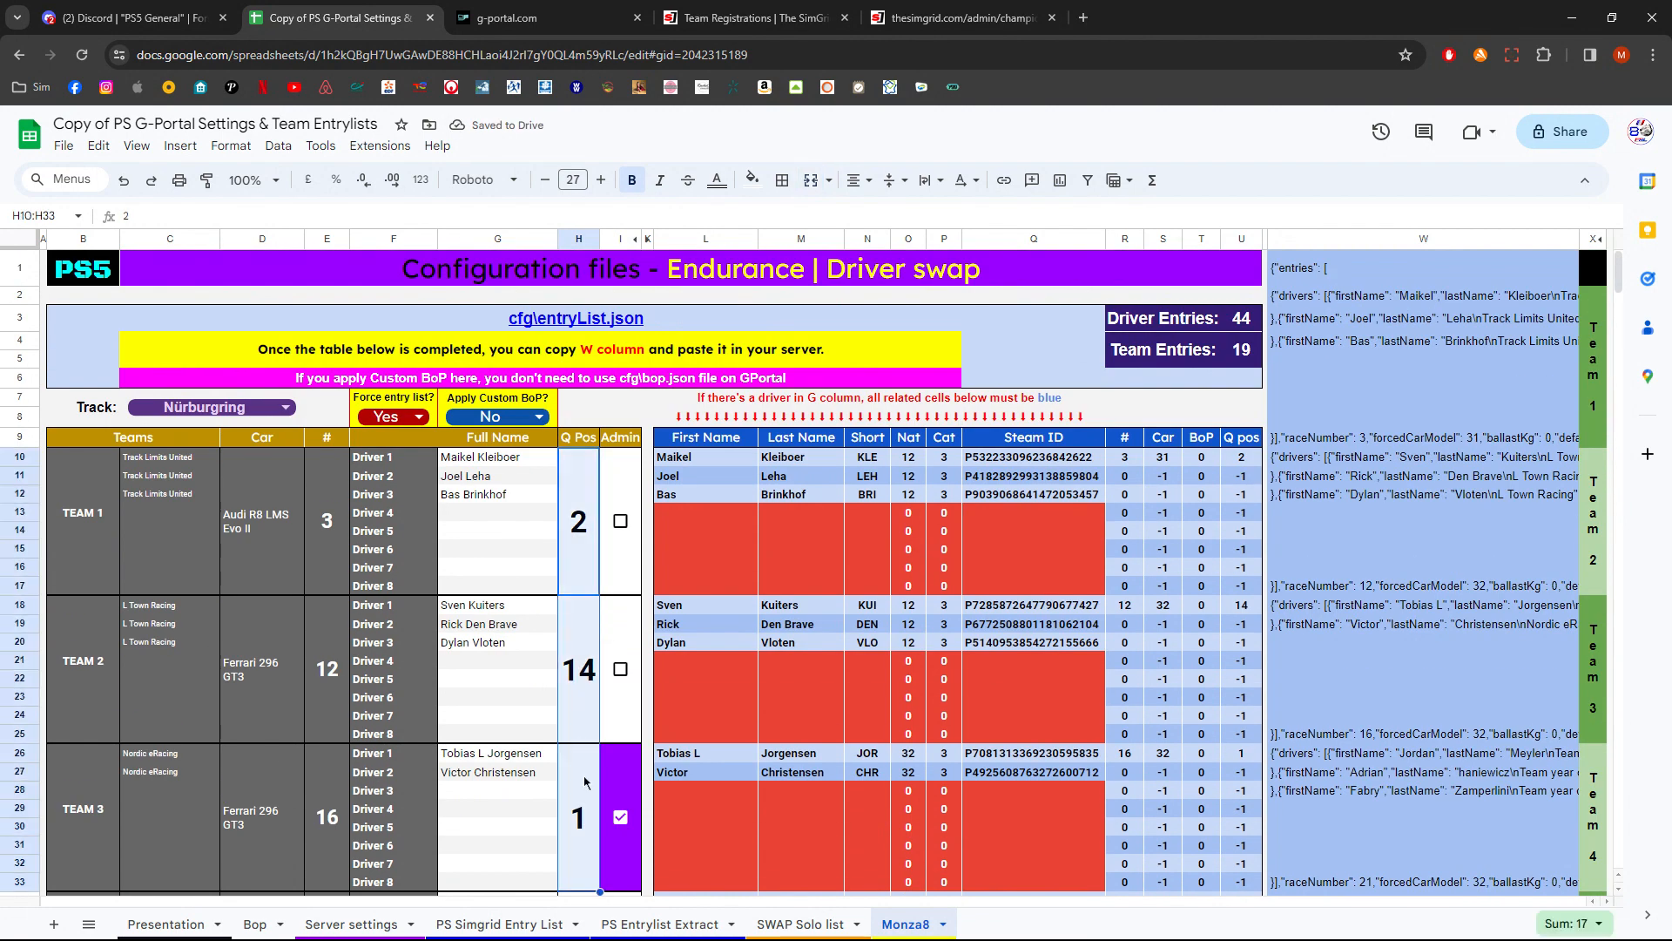
key(Delete)
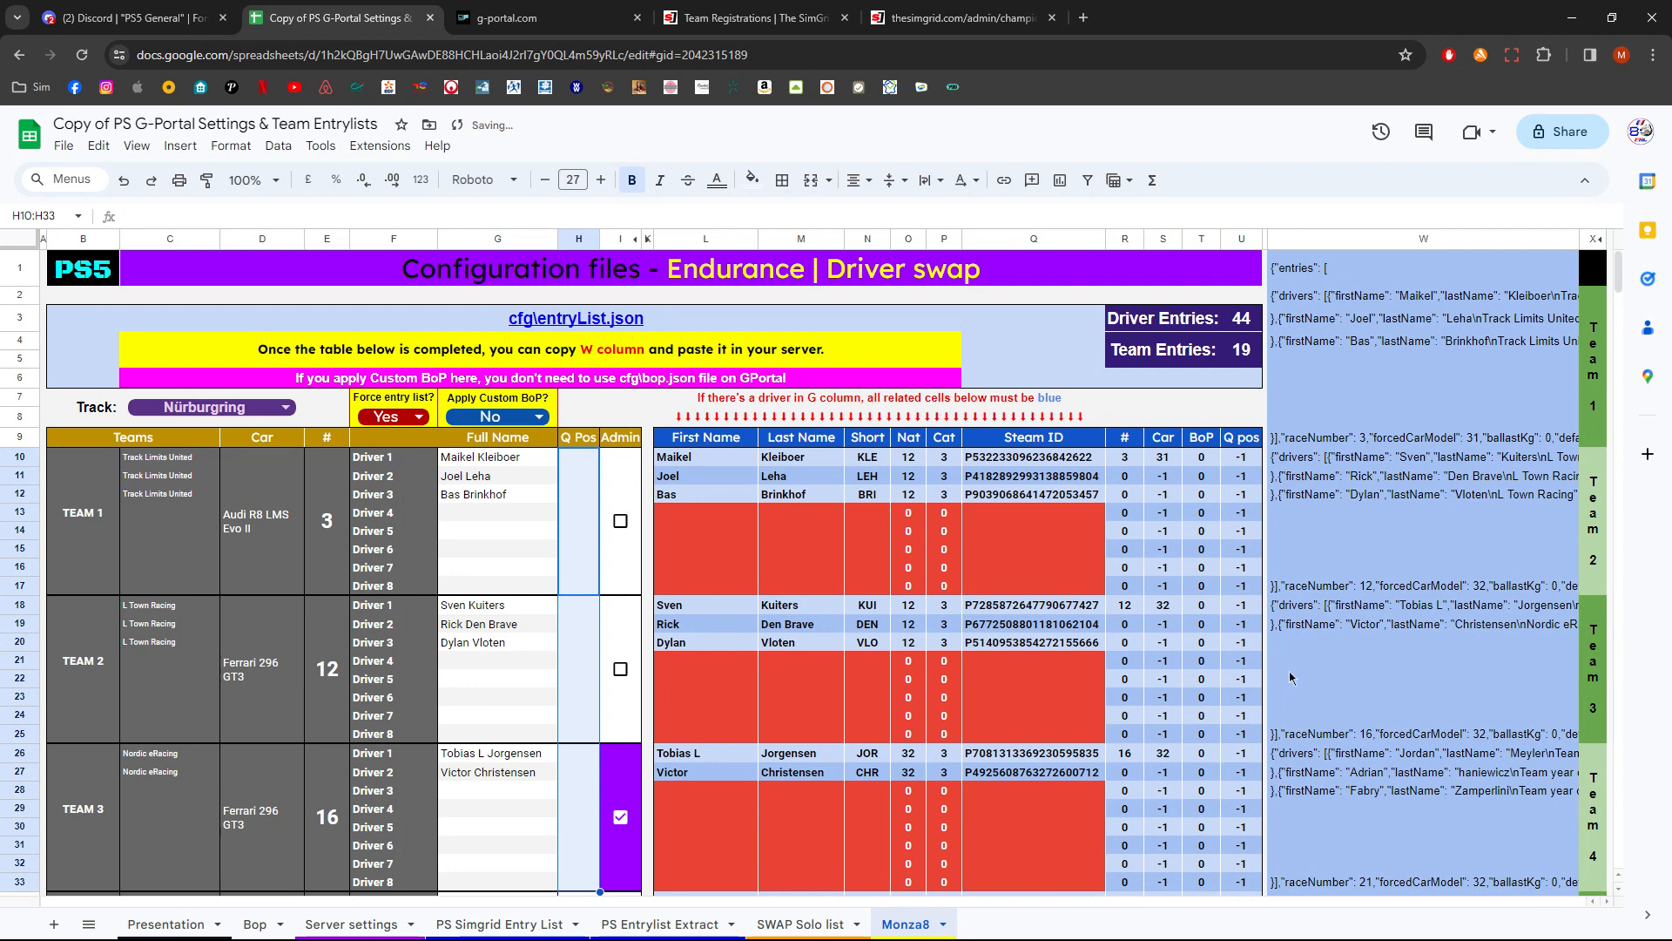